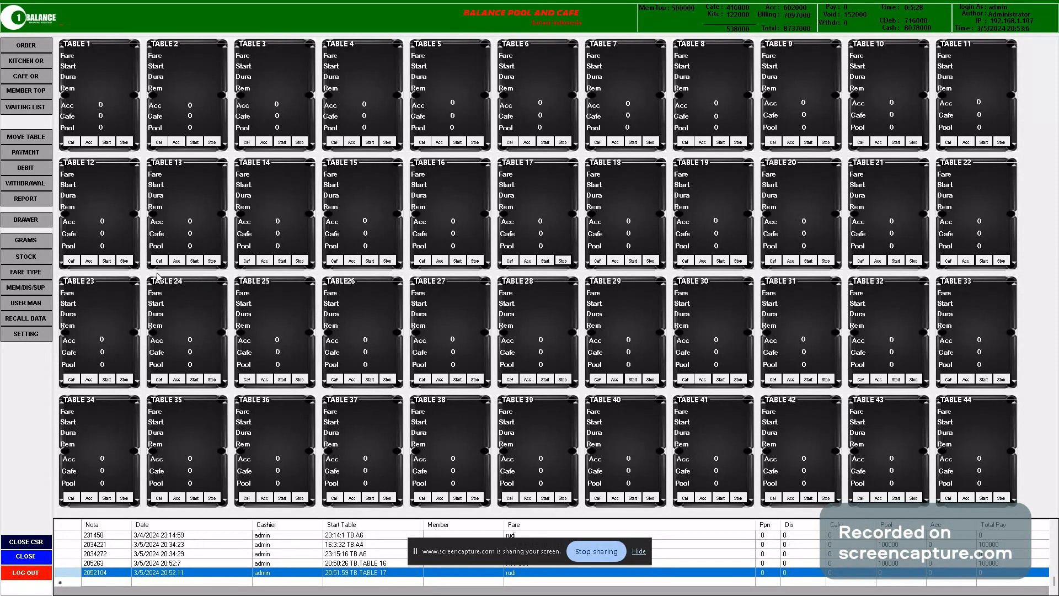
Open the stock form and look through its cafe, store and warehouse lists
left_click(40, 256)
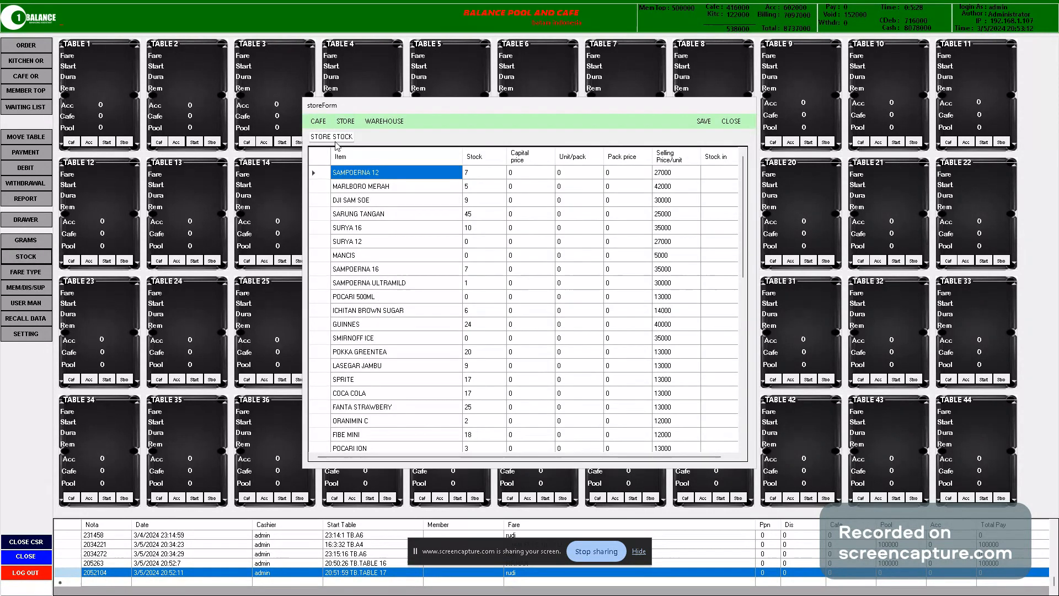
left_click(323, 122)
left_click(350, 123)
left_click(379, 123)
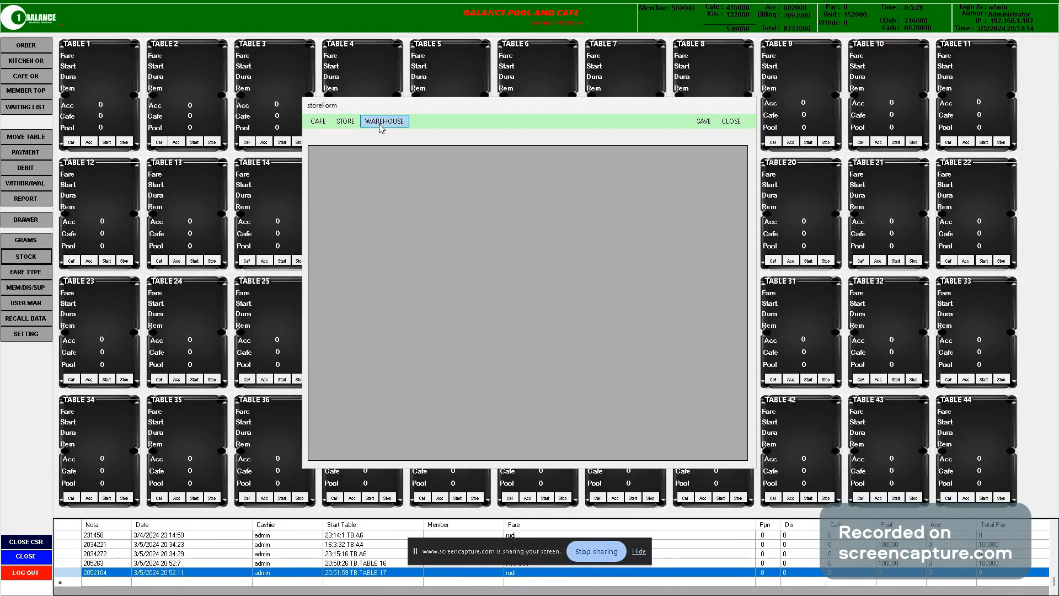
left_click(338, 125)
Examine the item names in the cafe stock list
left_click(377, 198)
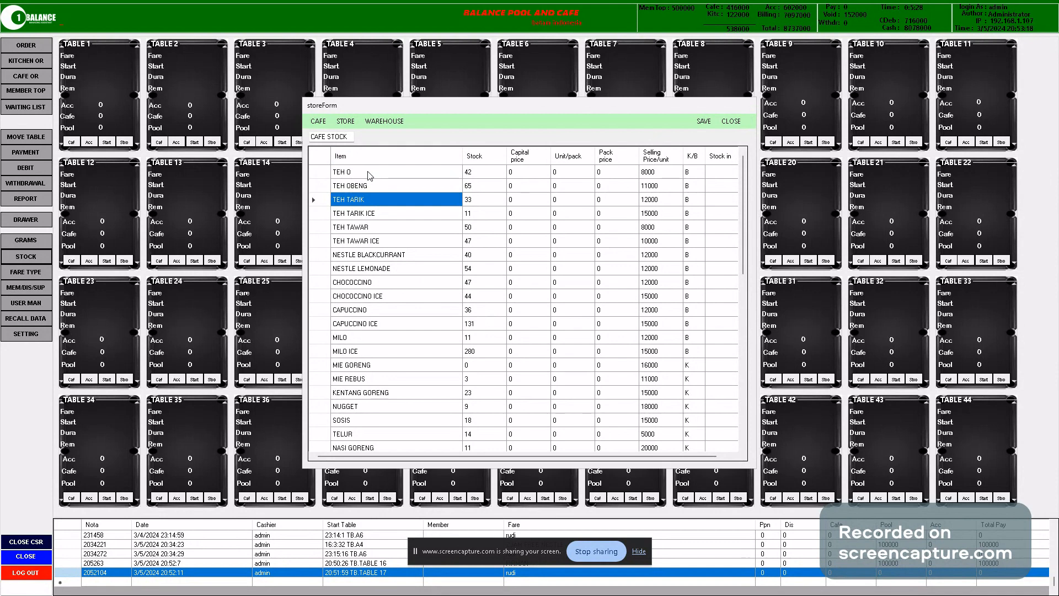
left_click(382, 175)
left_click_drag(384, 177, 383, 448)
scroll(467, 382, "down", 4)
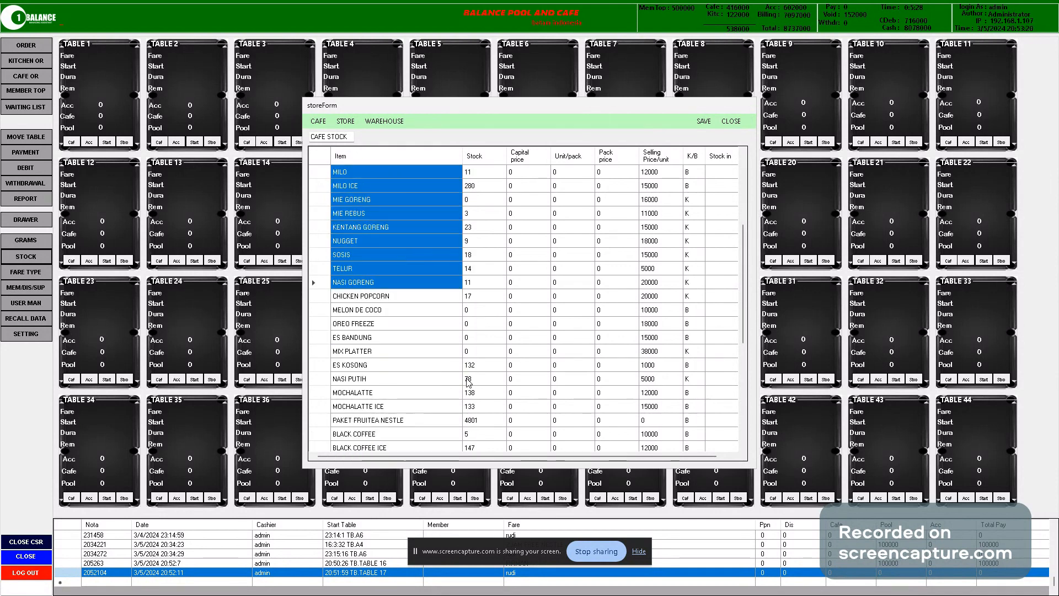
scroll(408, 326, "up", 4)
left_click(404, 230)
left_click_drag(394, 175, 395, 435)
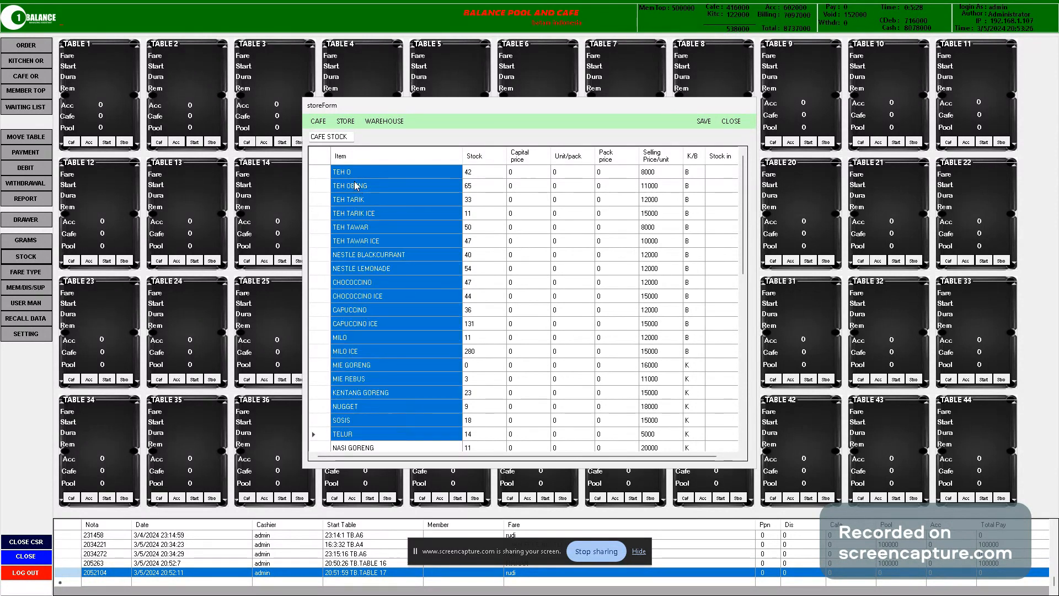
left_click_drag(357, 176, 386, 421)
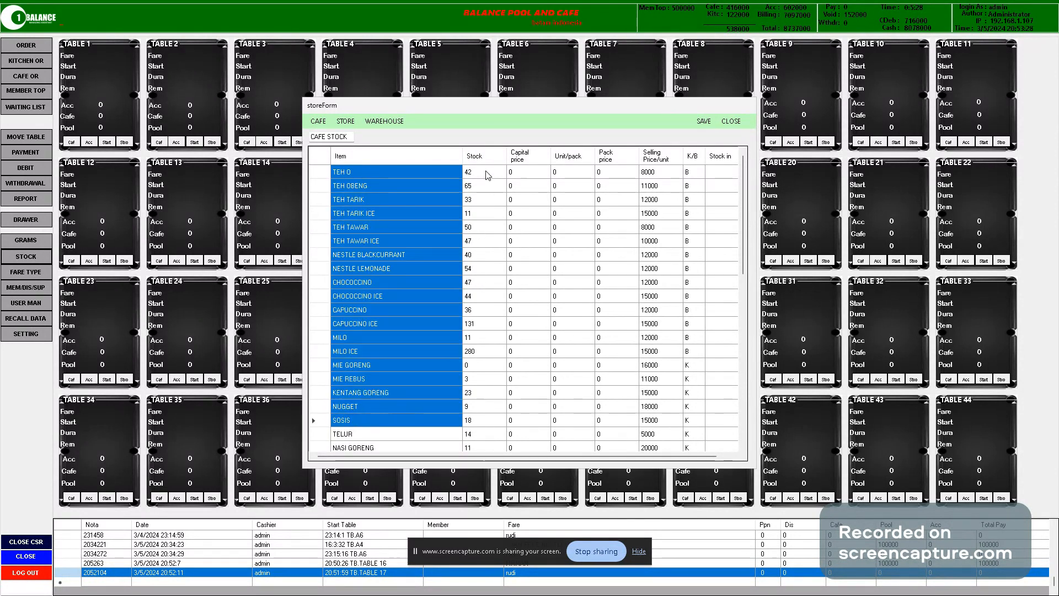
Review the cafe list's stock, capital price, unit/pack, pack price and selling price columns
left_click_drag(487, 171, 480, 439)
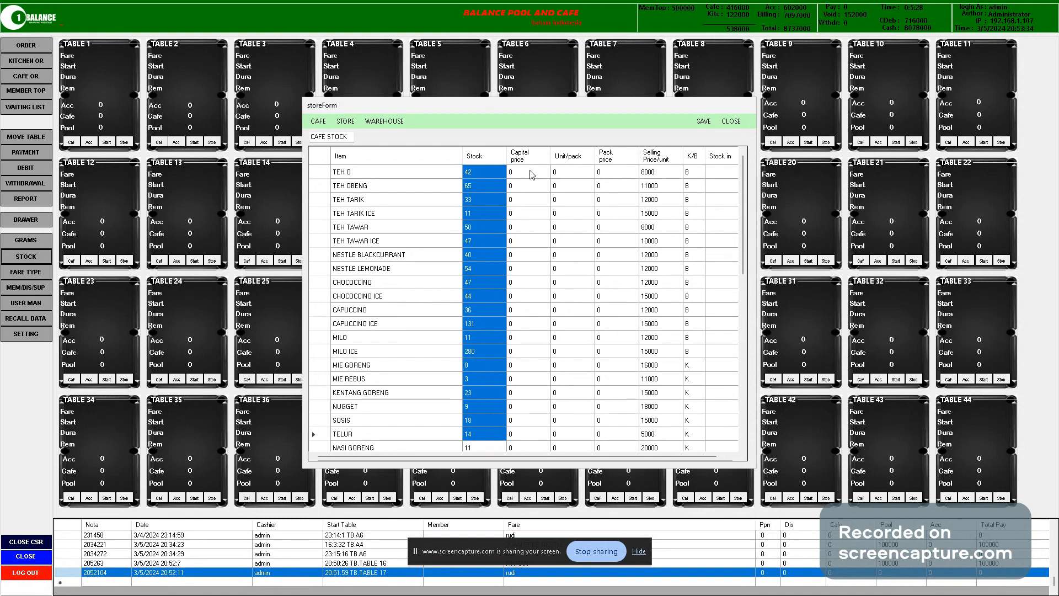
left_click_drag(532, 174, 533, 422)
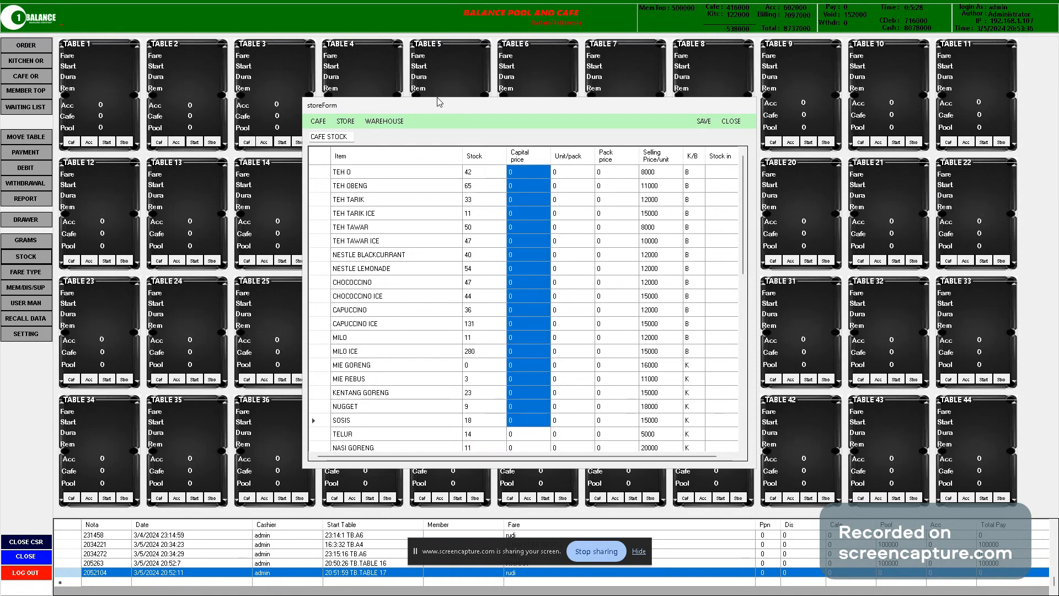
left_click_drag(574, 178, 592, 433)
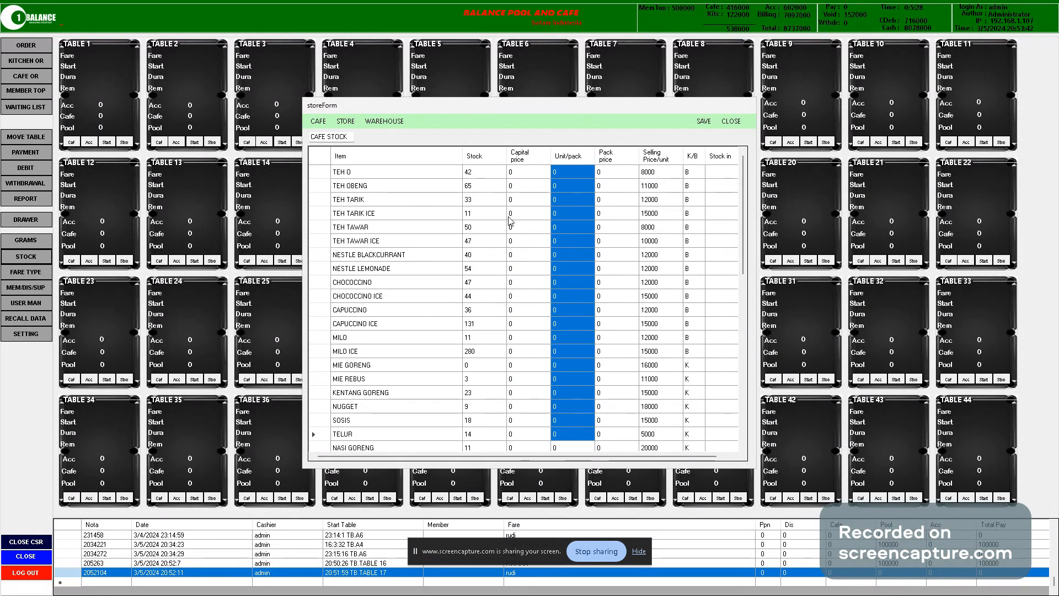
left_click(479, 173)
left_click(577, 173)
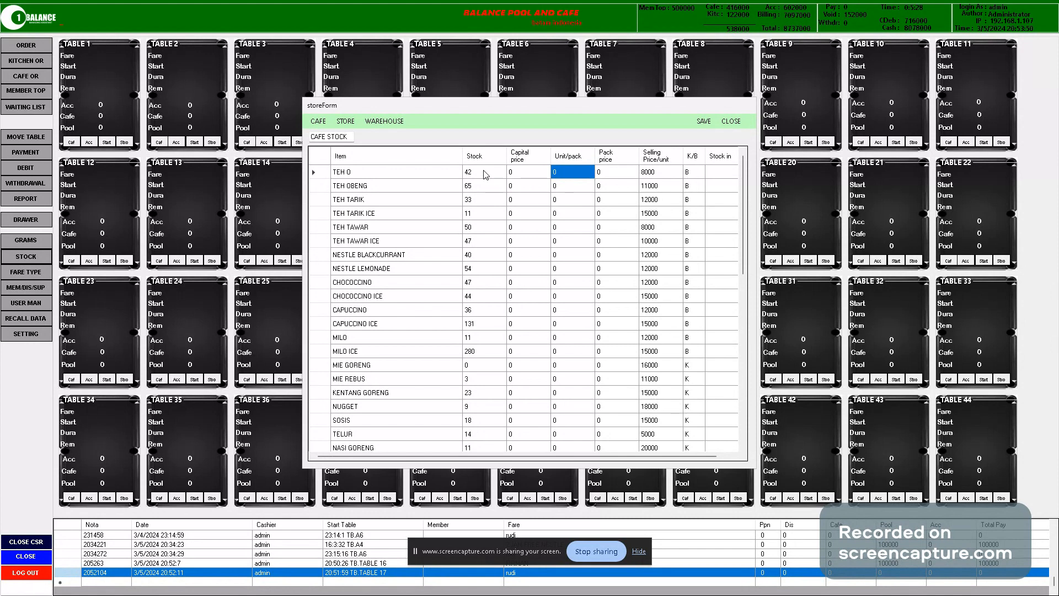
left_click_drag(577, 176, 575, 420)
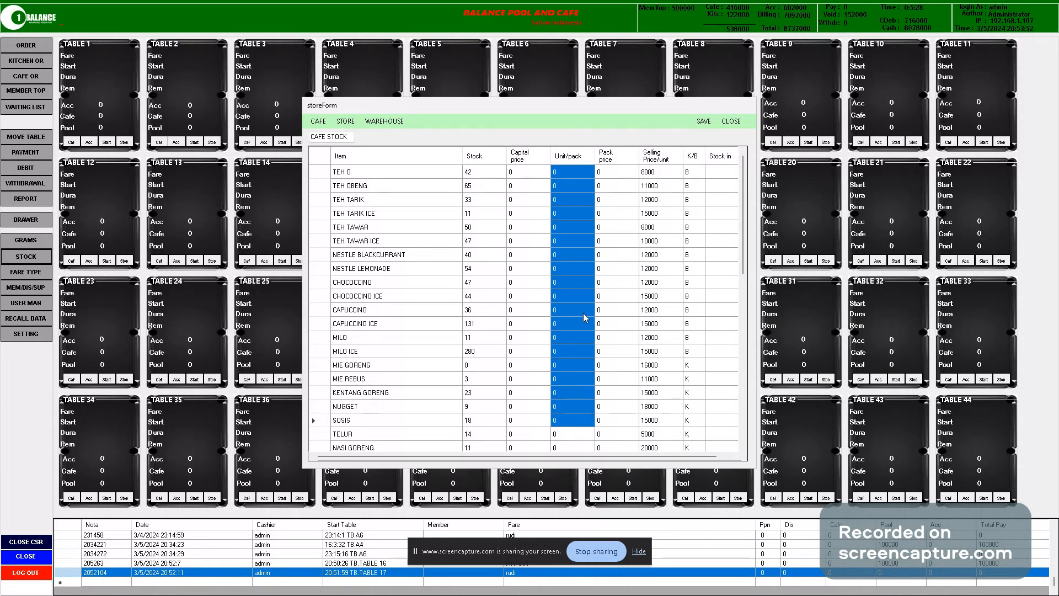
left_click_drag(616, 172, 620, 437)
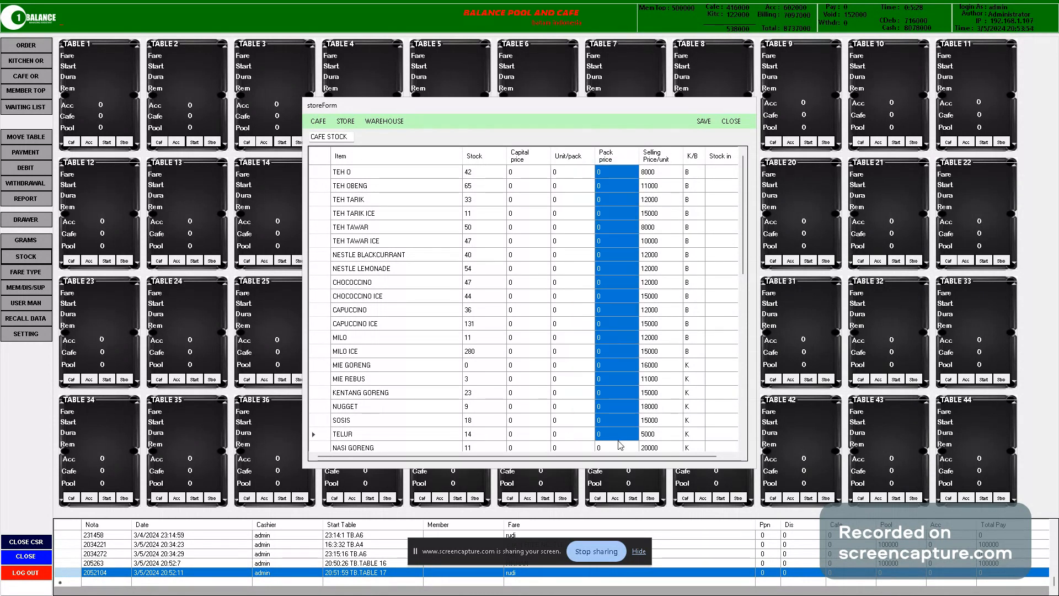
left_click_drag(658, 174, 670, 424)
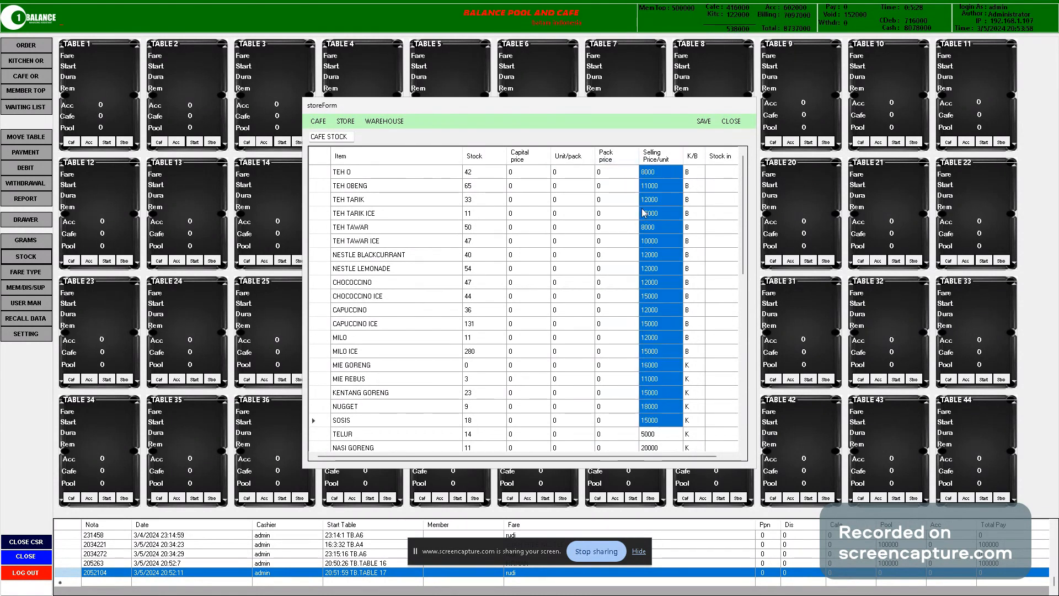
Examine the K/B column of the cafe stock around MILO ICE and MIE GORENG, where drinks change to kitchen items
left_click_drag(746, 196, 745, 243)
left_click(690, 229)
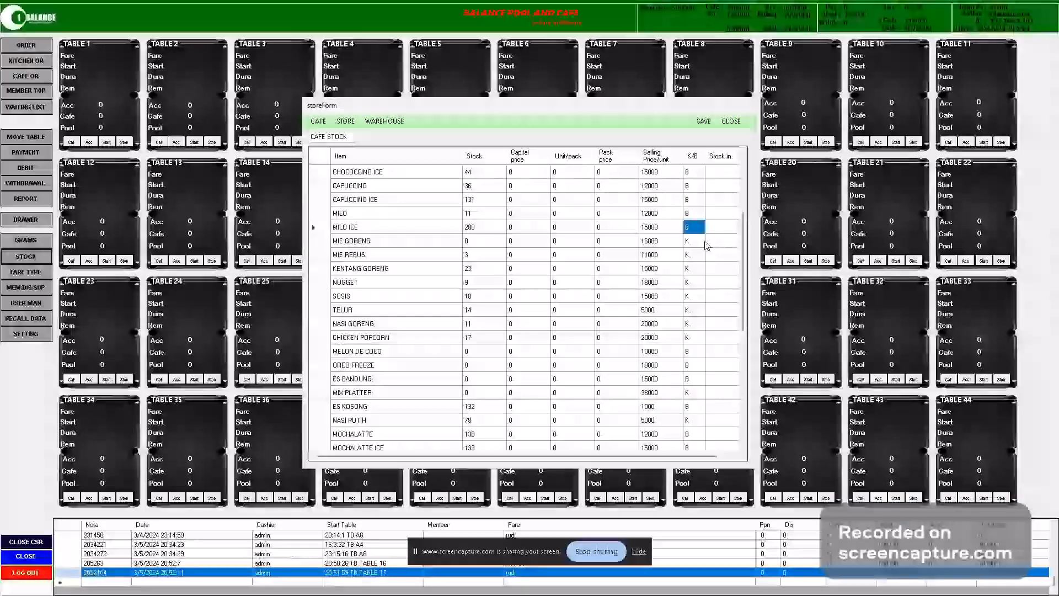
left_click_drag(672, 232, 687, 233)
left_click(696, 229)
left_click(695, 229)
left_click(671, 227)
left_click(690, 229)
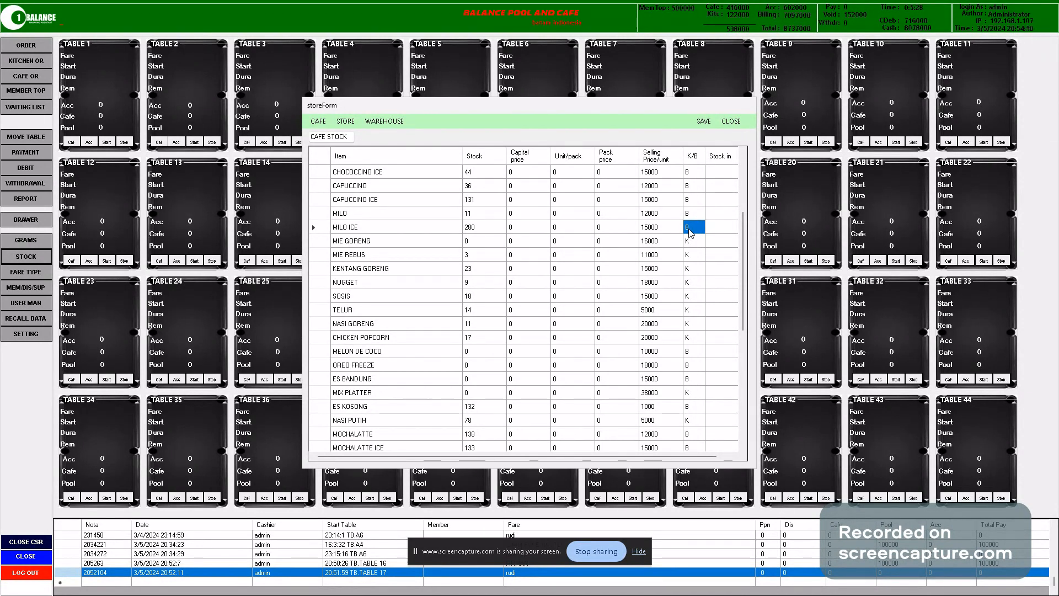
key("Up")
key("Down")
left_click(692, 244)
left_click(692, 226)
left_click(695, 241)
left_click_drag(689, 223, 693, 292)
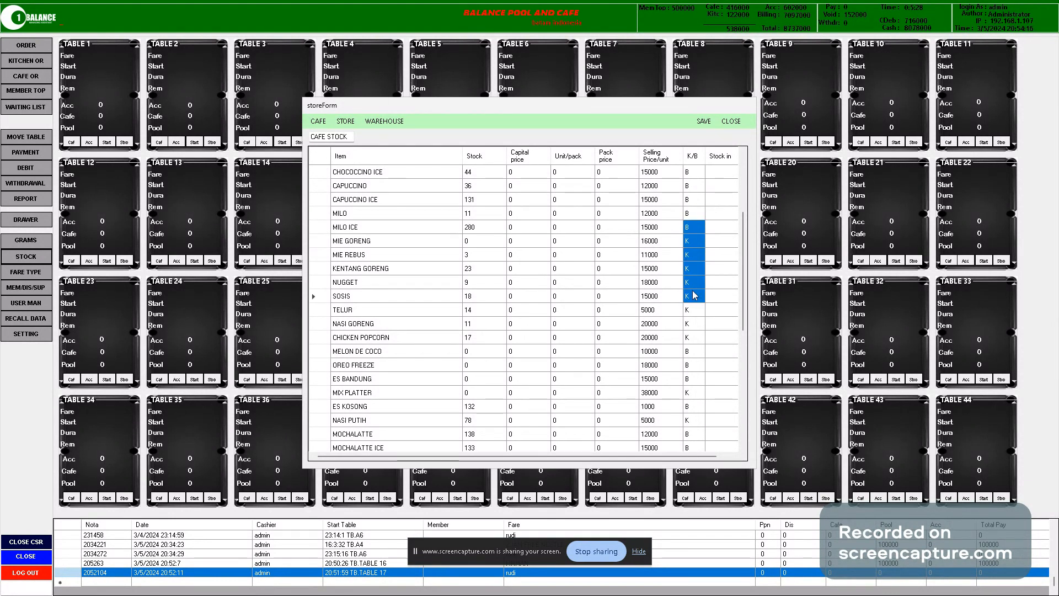
Examine the Stock in column of the cafe stock list from the first item onward
scroll(695, 255, "up", 1)
scroll(740, 214, "up", 2)
left_click_drag(727, 172, 716, 403)
left_click_drag(709, 458, 721, 457)
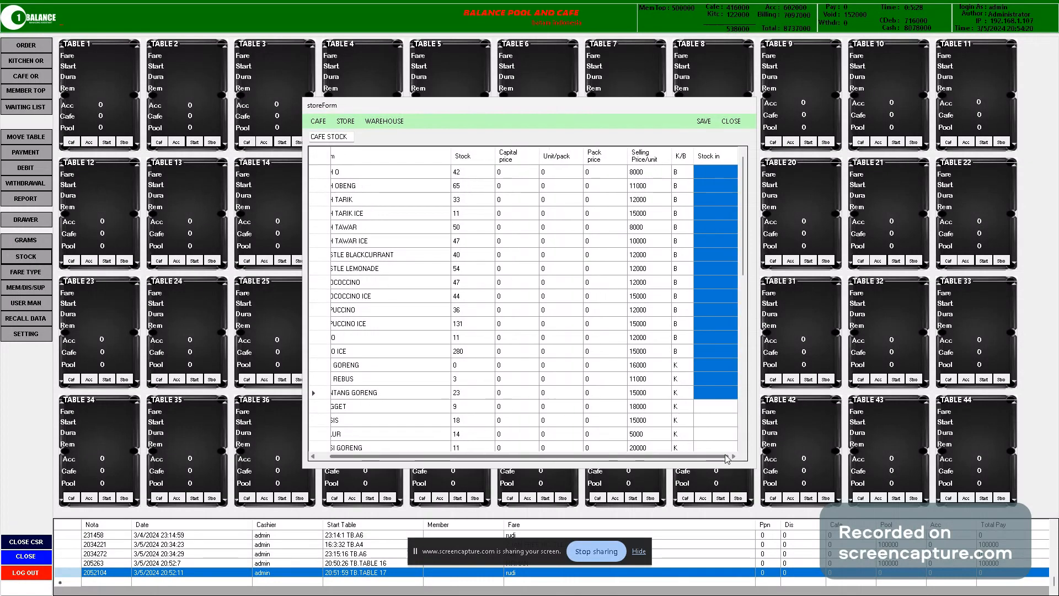
left_click(710, 185)
mouse_move(712, 171)
left_mouse_down()
mouse_move(719, 461)
mouse_move(721, 173)
left_mouse_up()
scroll(710, 291, "up", 7)
scroll(711, 293, "up", 2)
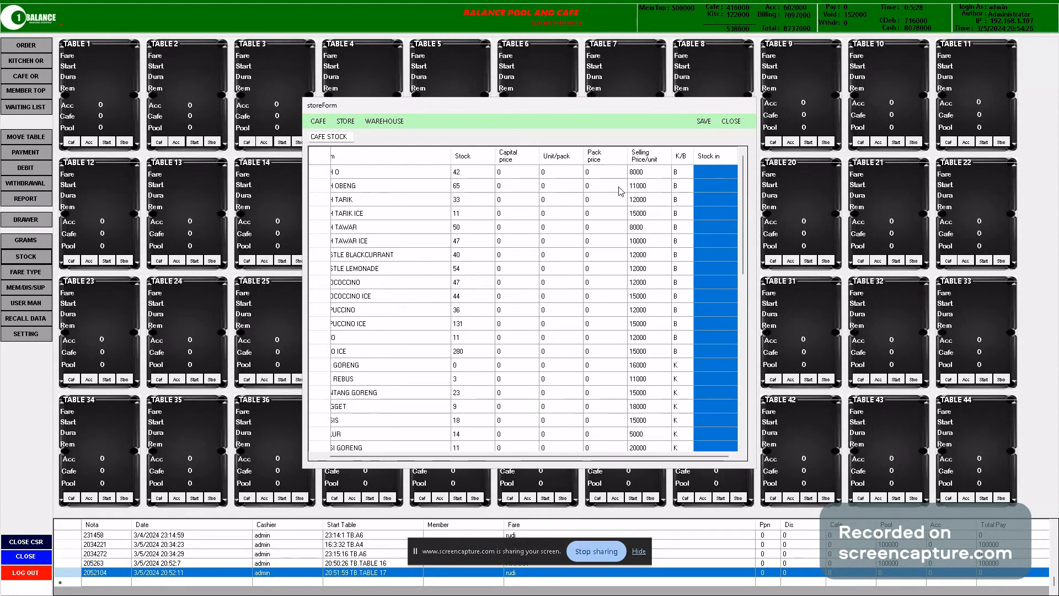
Compare the cafe list's Stock column with its Stock in column
left_click_drag(473, 172, 480, 408)
left_click(707, 169)
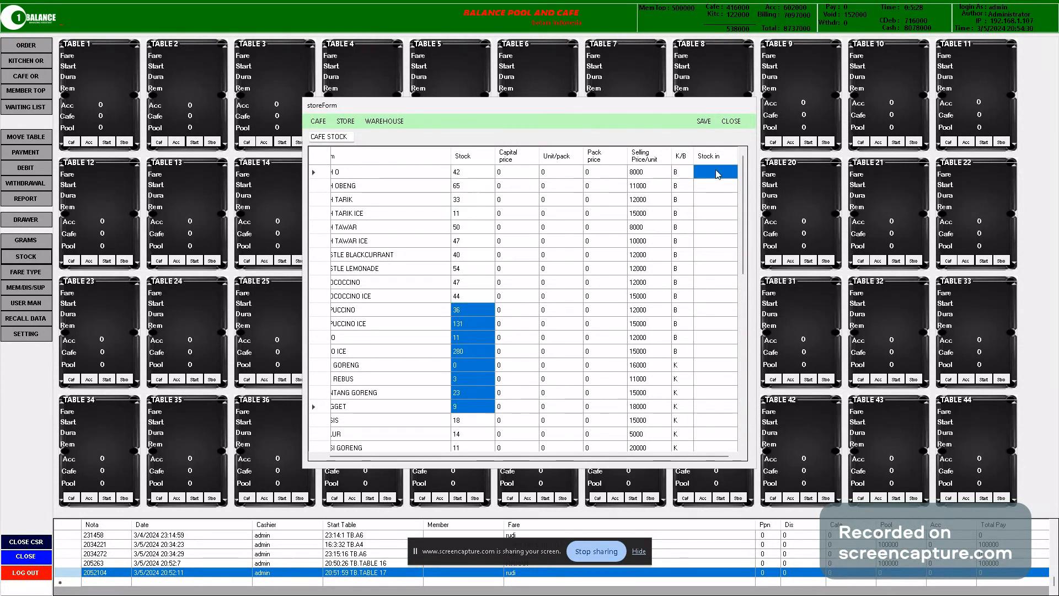
left_click_drag(708, 168, 711, 389)
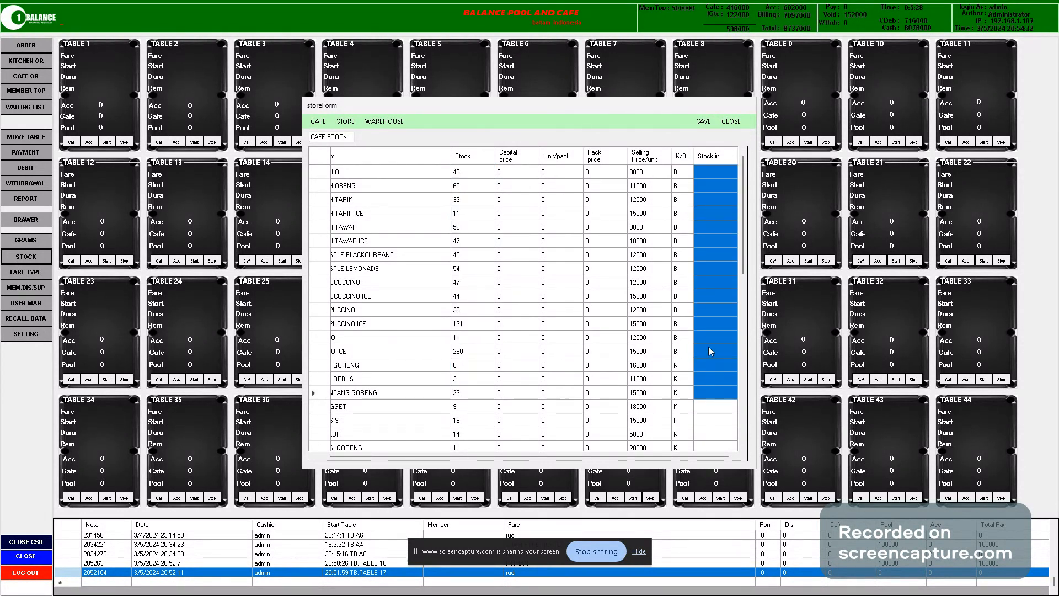
left_click(714, 171)
left_click_drag(714, 171, 717, 444)
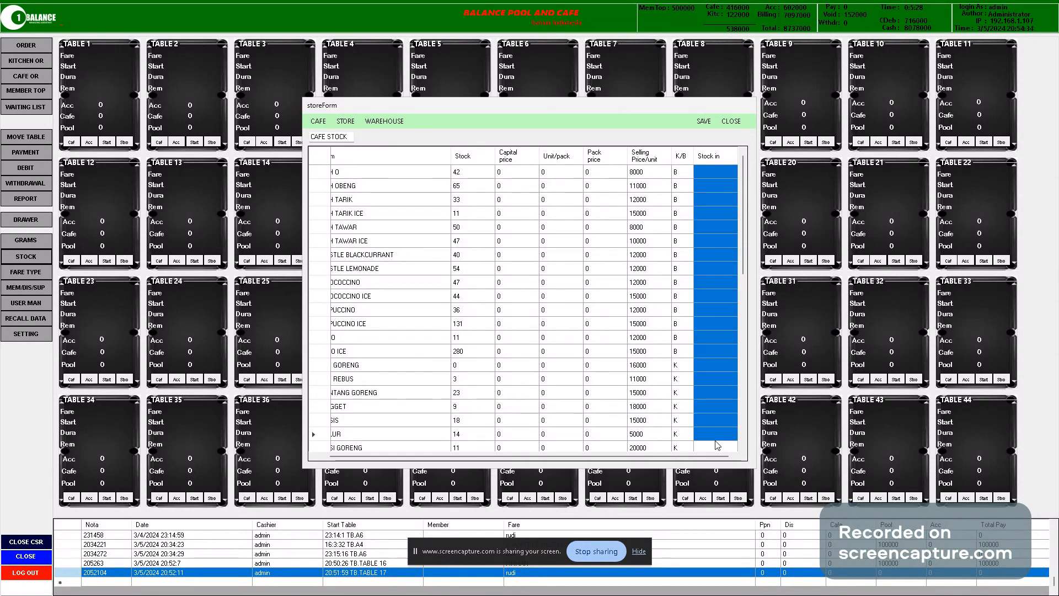
left_click(714, 171)
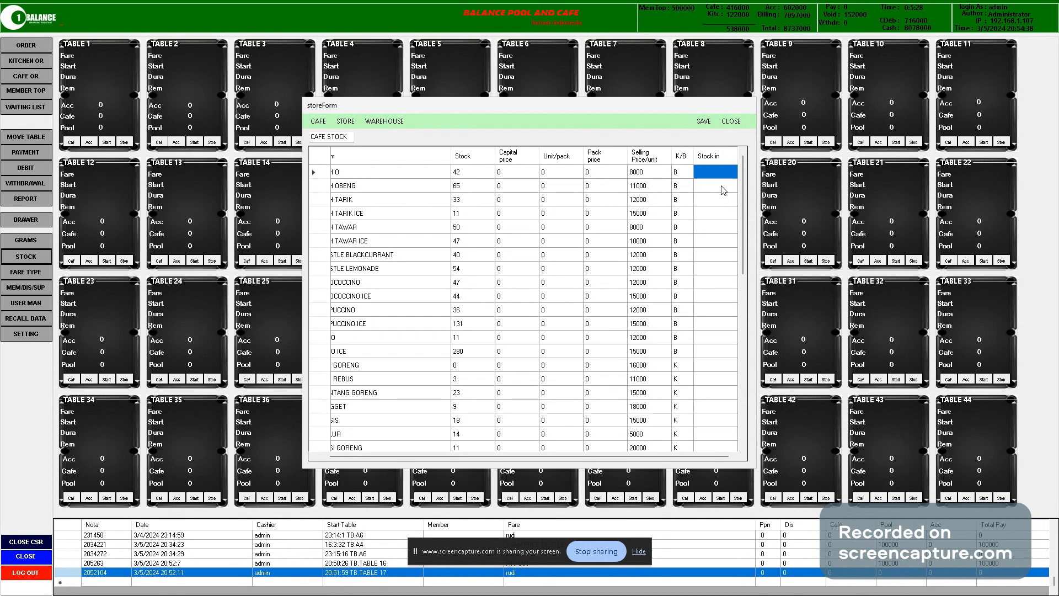
key("Down")
left_click_drag(713, 173, 720, 442)
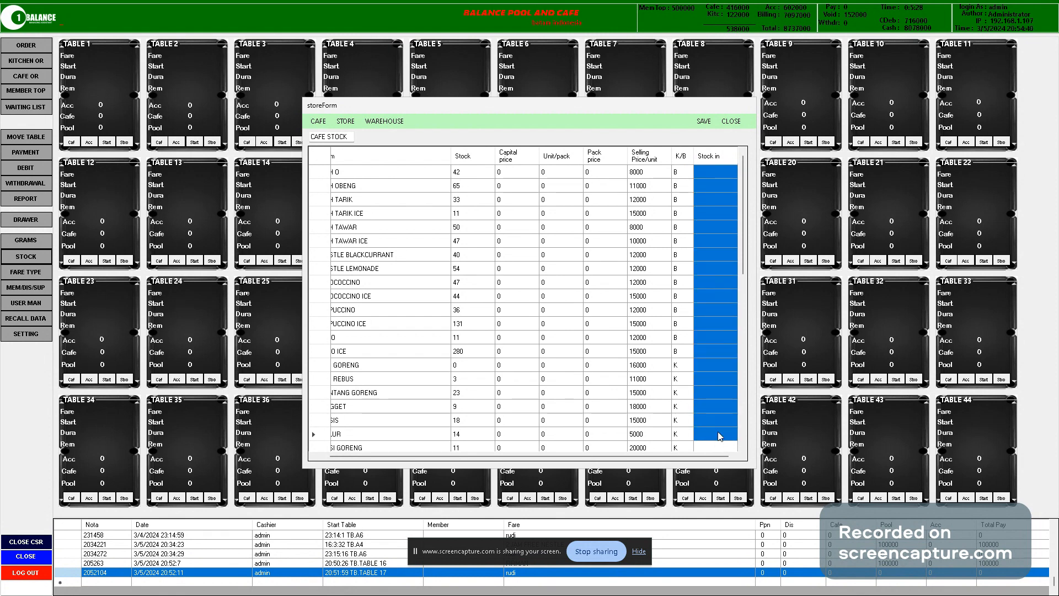
left_click_drag(716, 177, 720, 406)
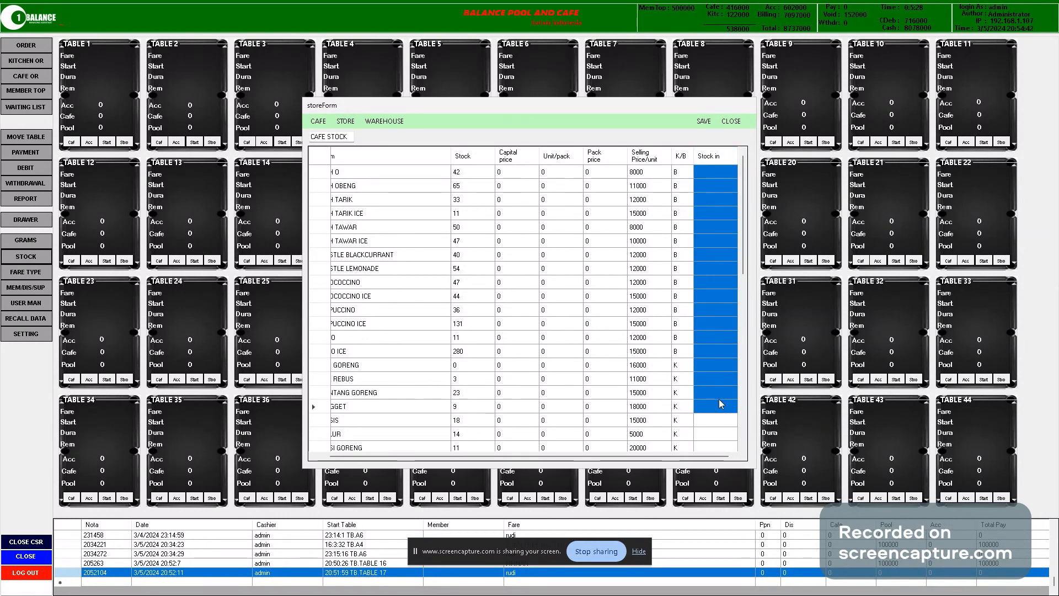
left_click_drag(463, 175, 474, 434)
left_click_drag(734, 199, 718, 337)
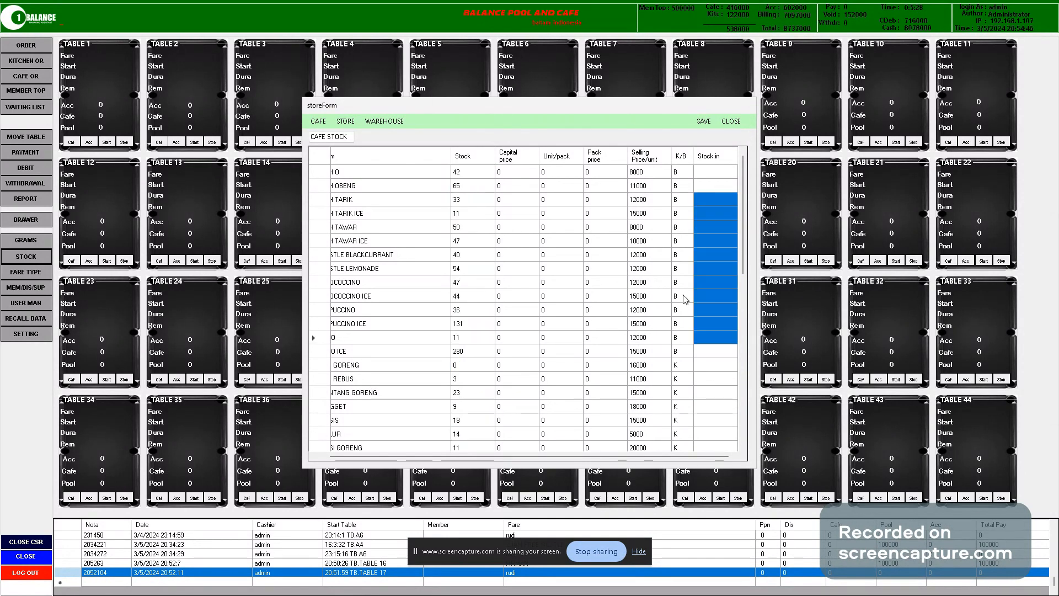
Compare the cafe list's K/B column with the store list's selling price column
left_click(345, 122)
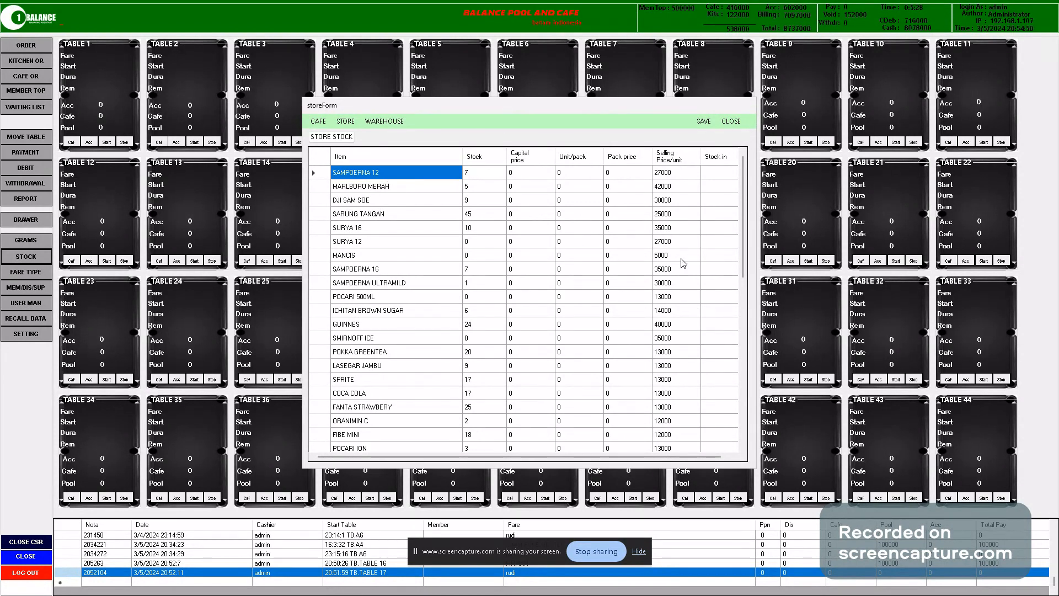
left_click(323, 123)
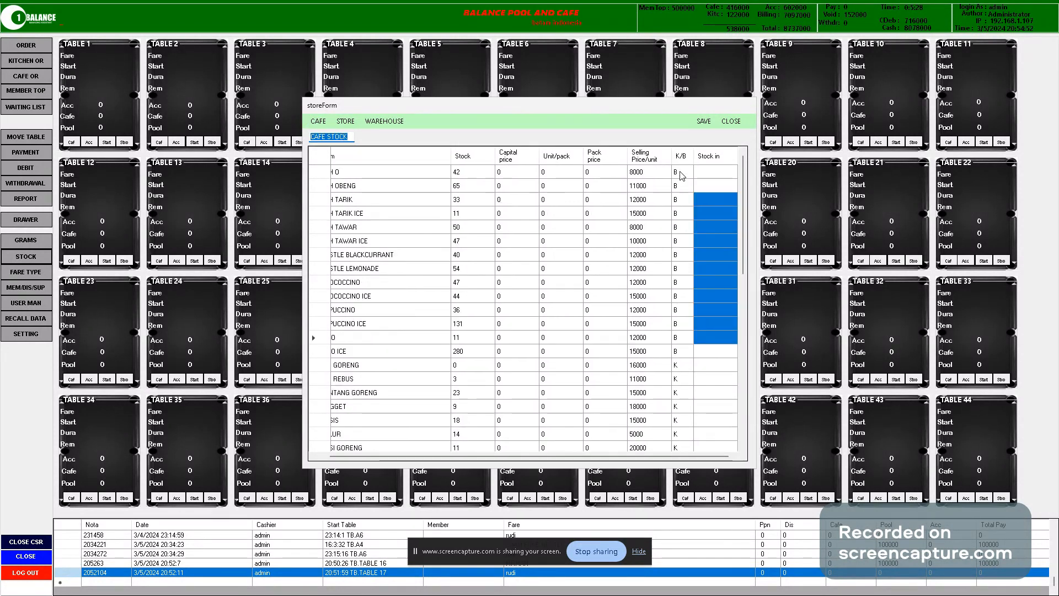
left_click_drag(682, 172, 682, 406)
left_click(345, 121)
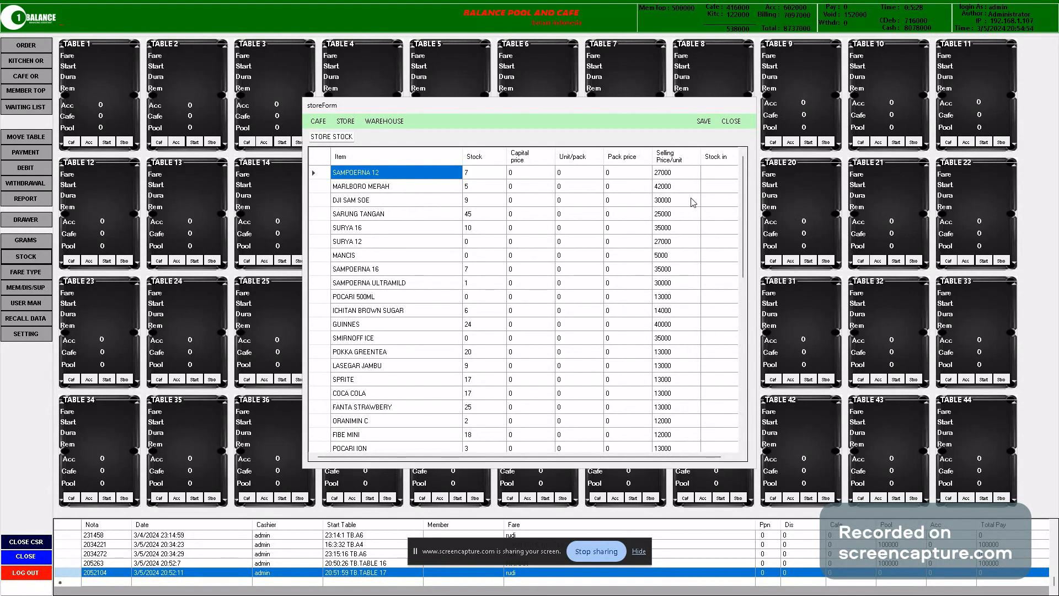
mouse_move(694, 175)
left_mouse_down()
mouse_move(696, 369)
mouse_move(685, 406)
left_mouse_up()
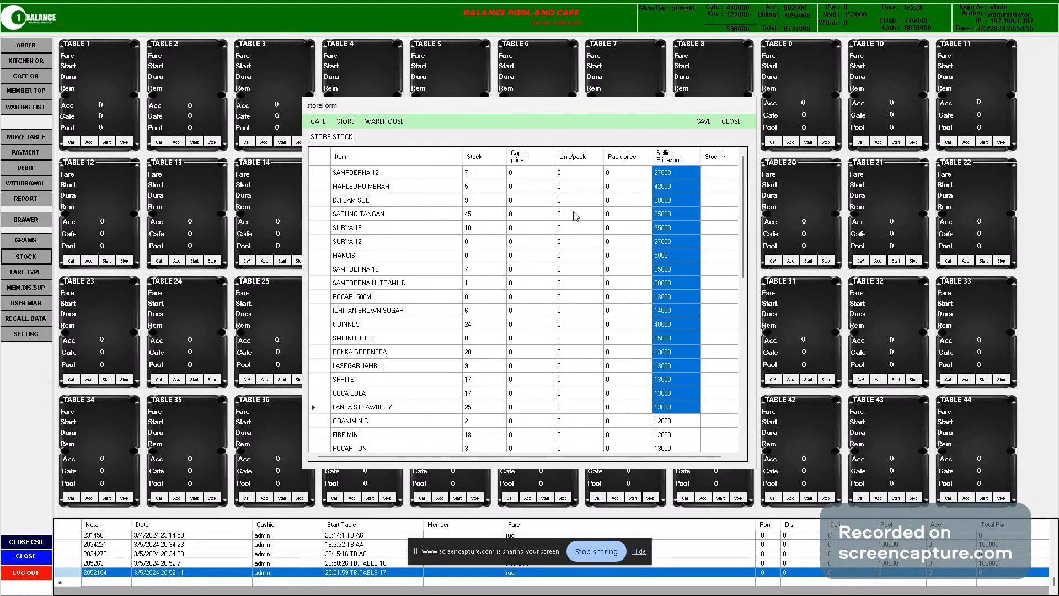
left_click_drag(669, 174, 658, 462)
scroll(650, 307, "up", 1)
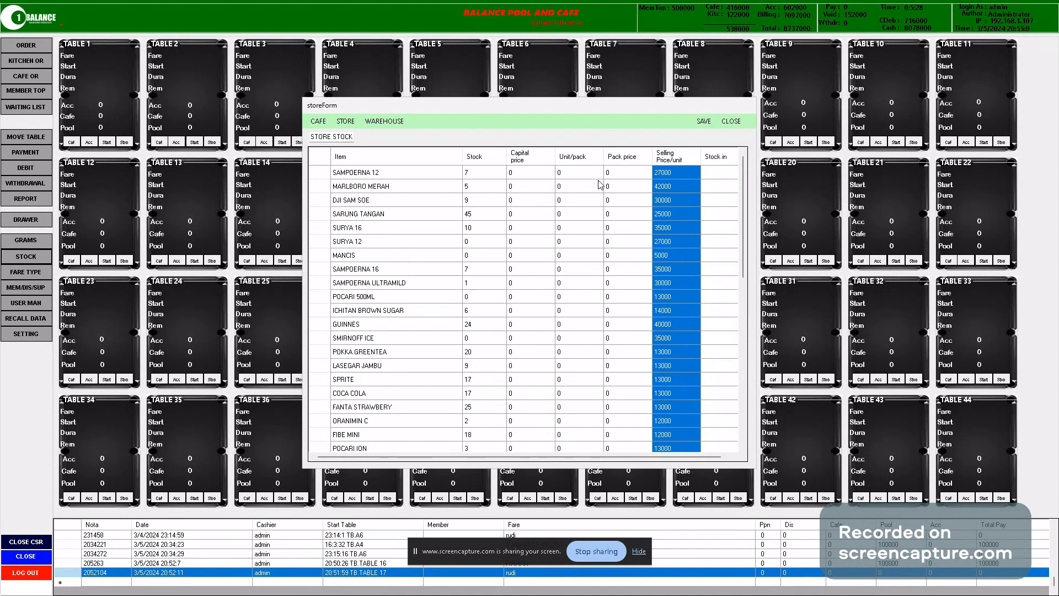
Check the K/B and Stock in columns of the cafe list, plus the store list's Stock in column
left_click(318, 121)
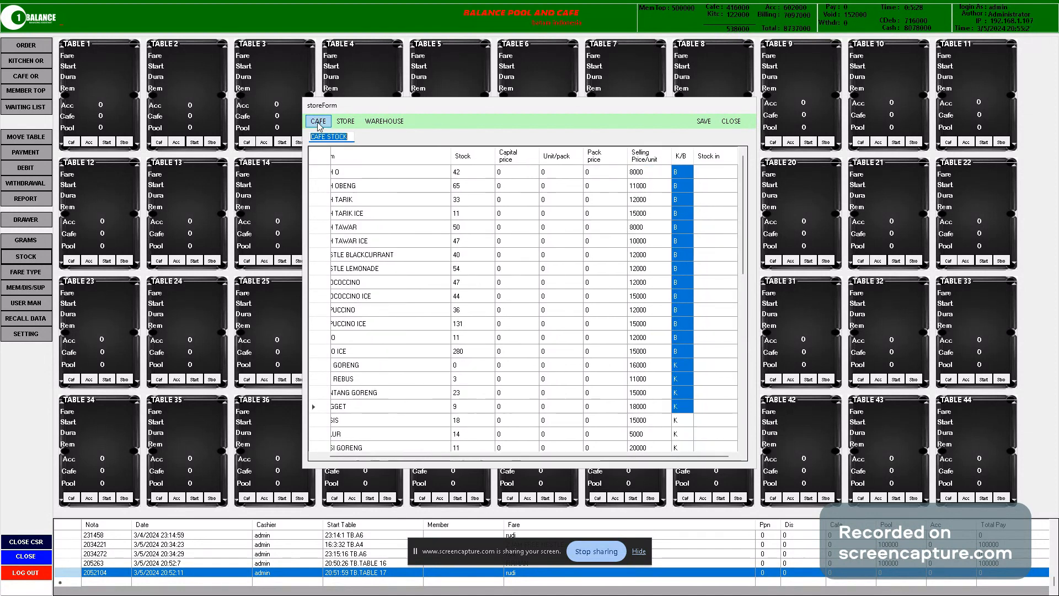
left_click(684, 214)
left_click(684, 337)
left_click(684, 351)
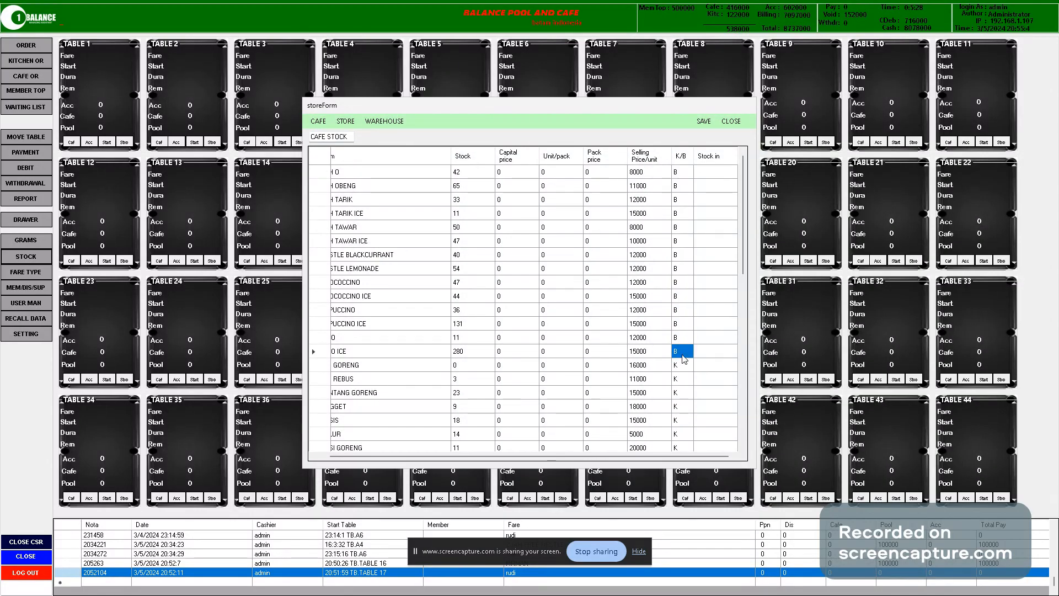
left_click(715, 175)
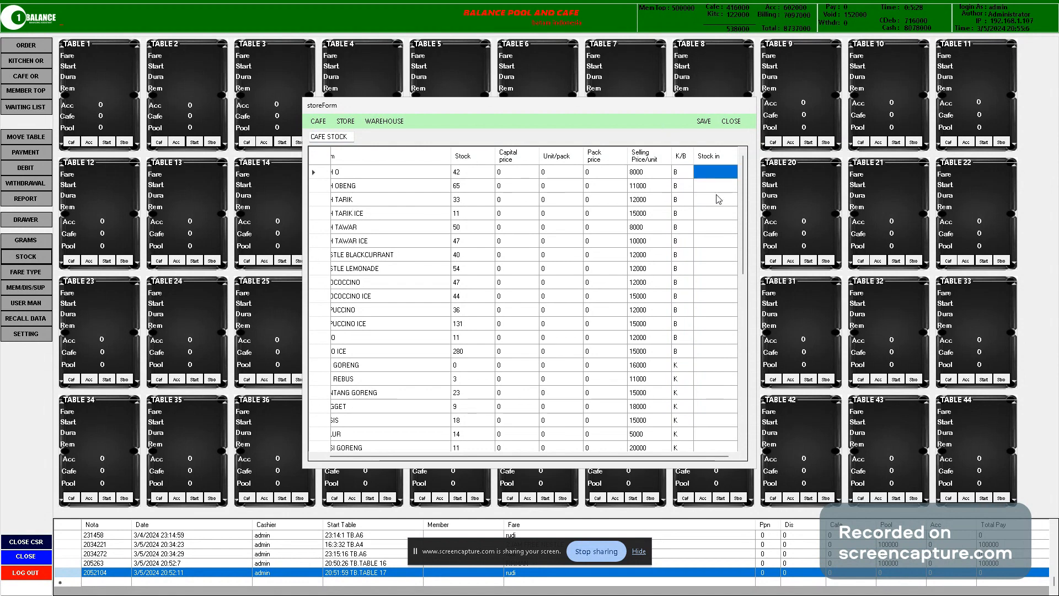
left_click(355, 123)
left_click_drag(720, 185, 711, 407)
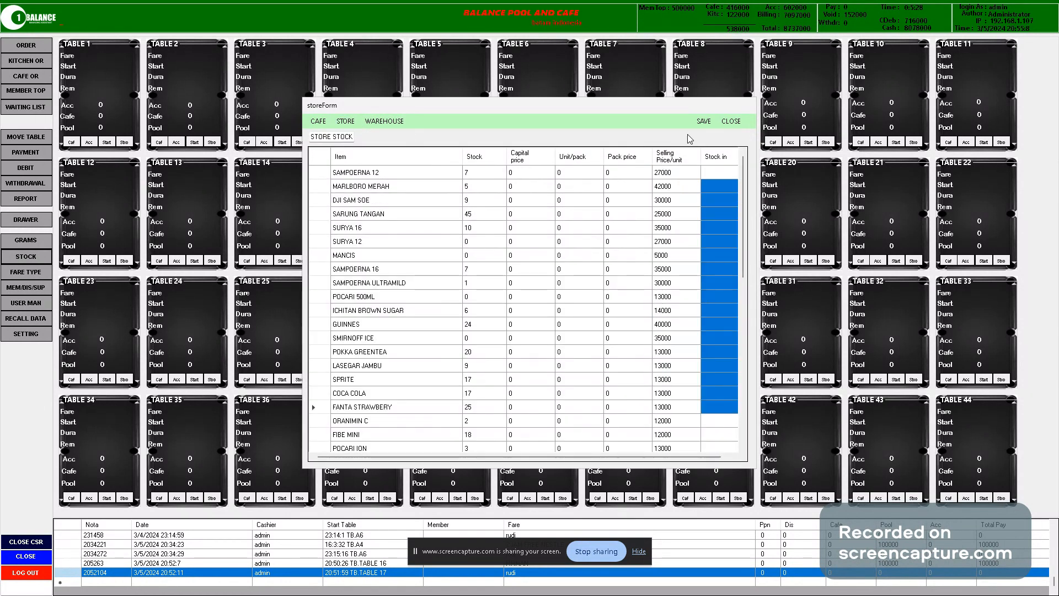
Save the store stock list and close the stock form
left_click(710, 123)
left_click(569, 333)
left_click(733, 121)
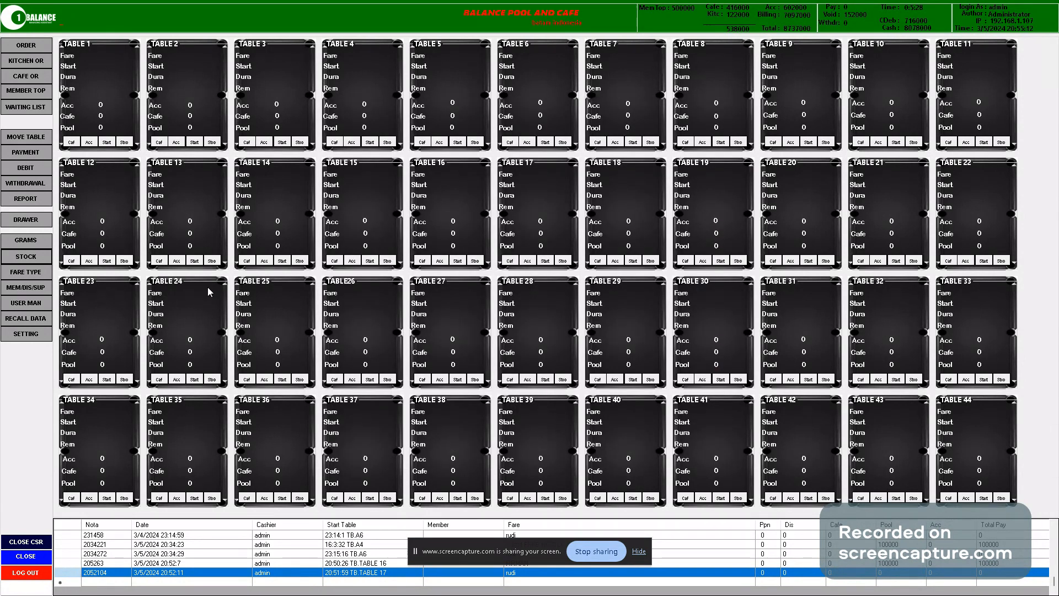
Open the fare type form and begin a new fare named PAKET PELAJAR
left_click(31, 272)
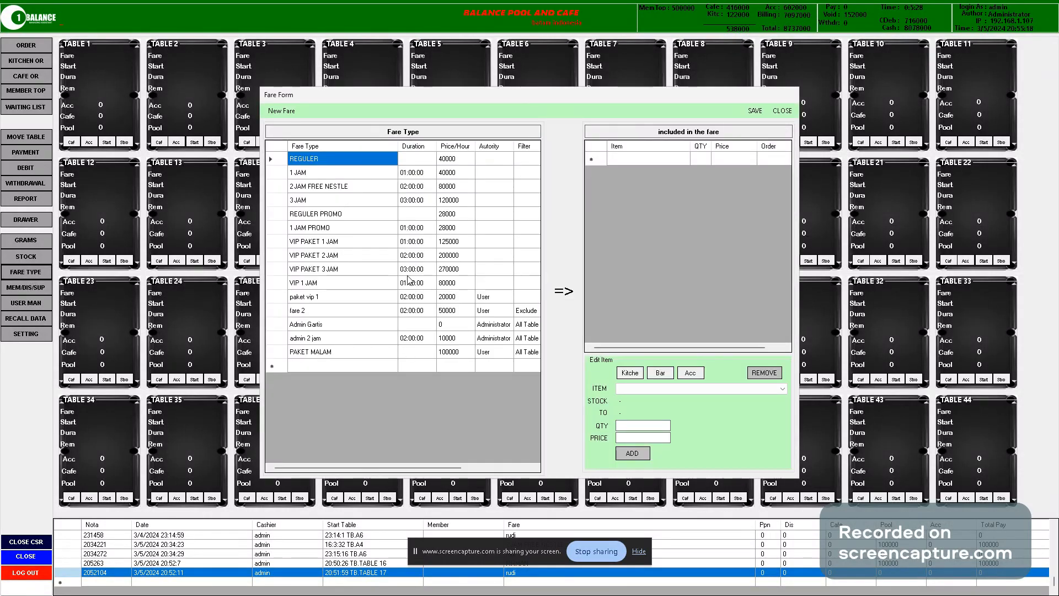
left_click(286, 112)
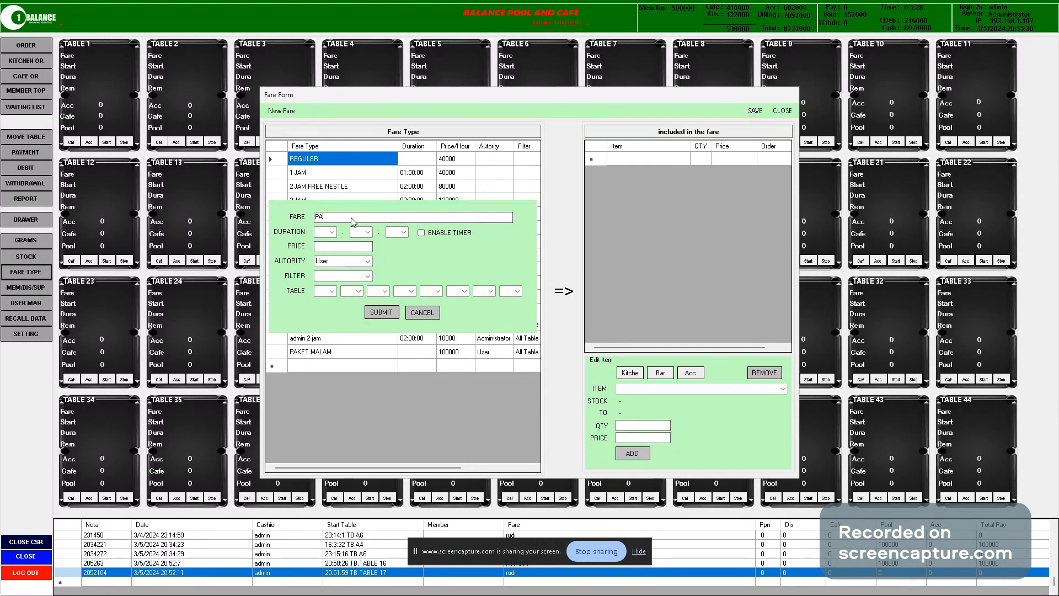
type("T PELAJAR")
Set the new fare's duration to 02:00:00 and enable its timer
left_click(332, 233)
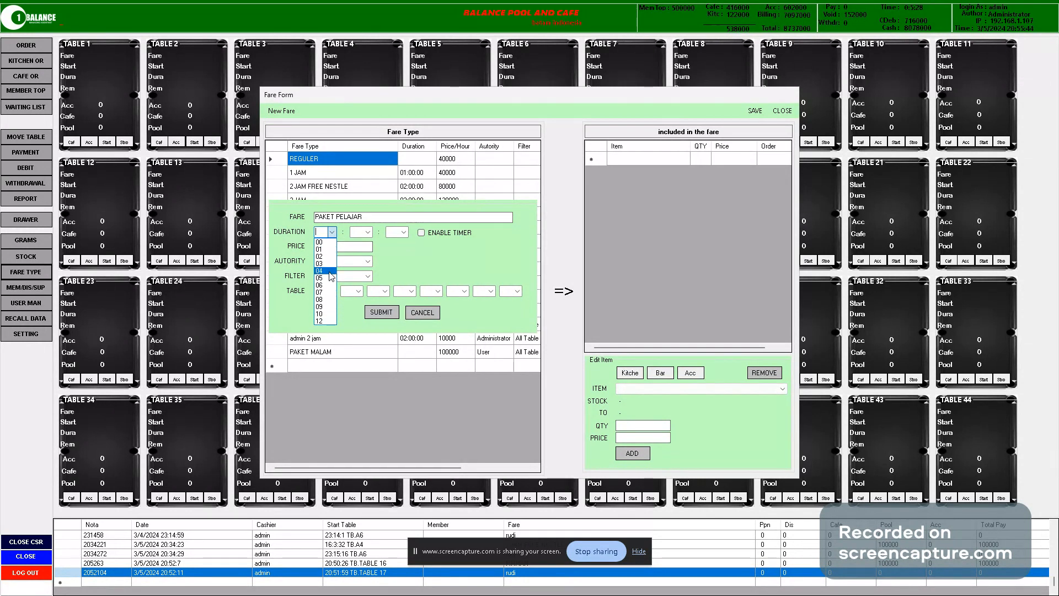
left_click(330, 257)
left_click(368, 233)
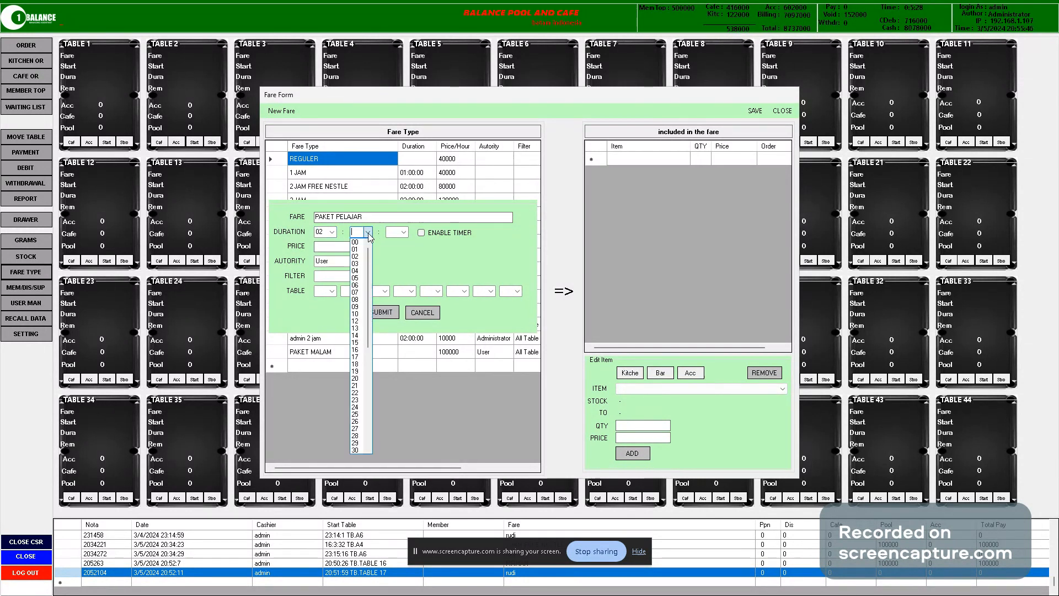
left_click(359, 243)
left_click(404, 232)
left_click(392, 243)
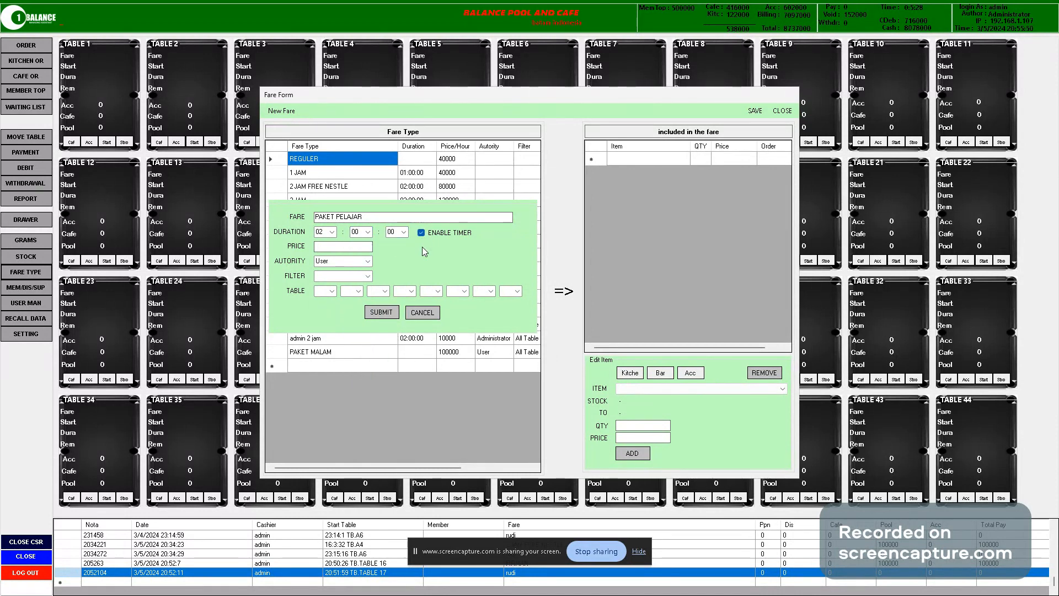
Set the new fare's price to 50000, toggling its timer off and back on
left_click(350, 247)
left_click(326, 250)
type("50000")
left_click(423, 233)
double_click(334, 246)
left_click(371, 262)
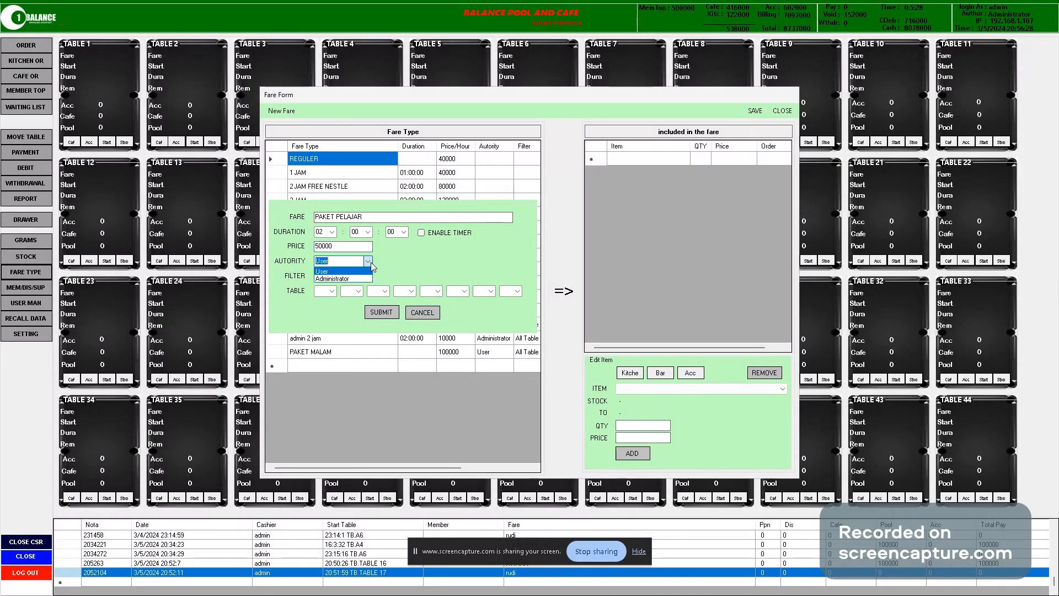
left_click(423, 240)
left_click(422, 233)
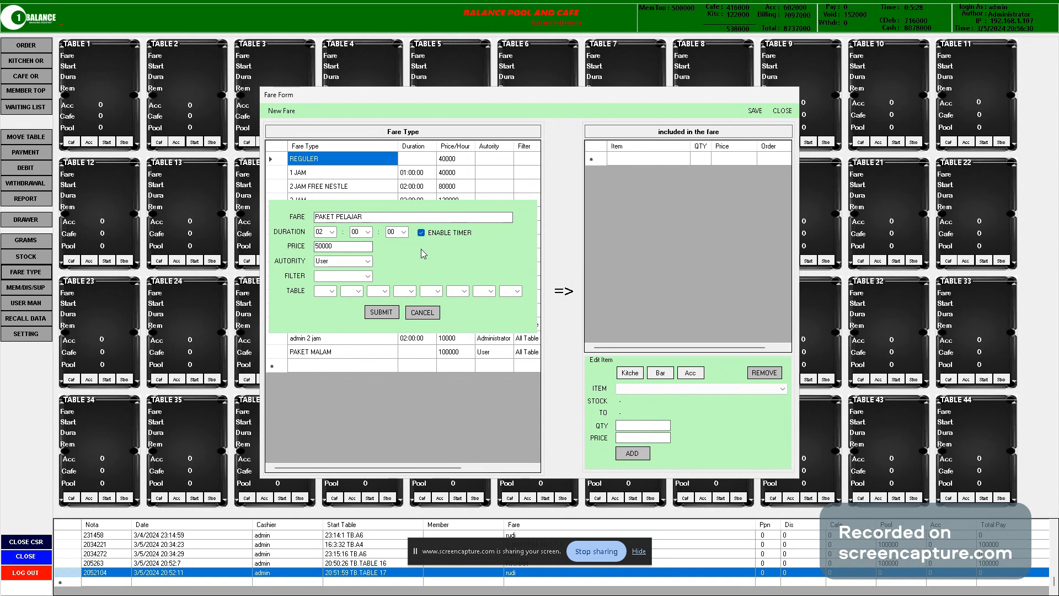
Try the Administrator authority for the PAKET PELAJAR fare
left_click(370, 260)
left_click(356, 279)
left_click(368, 261)
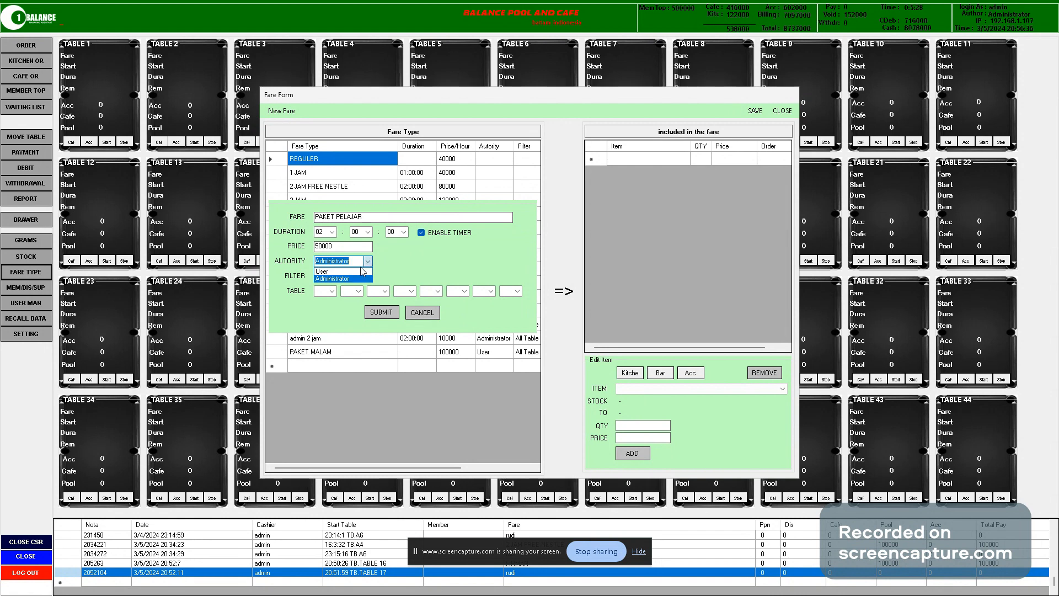
left_click(356, 280)
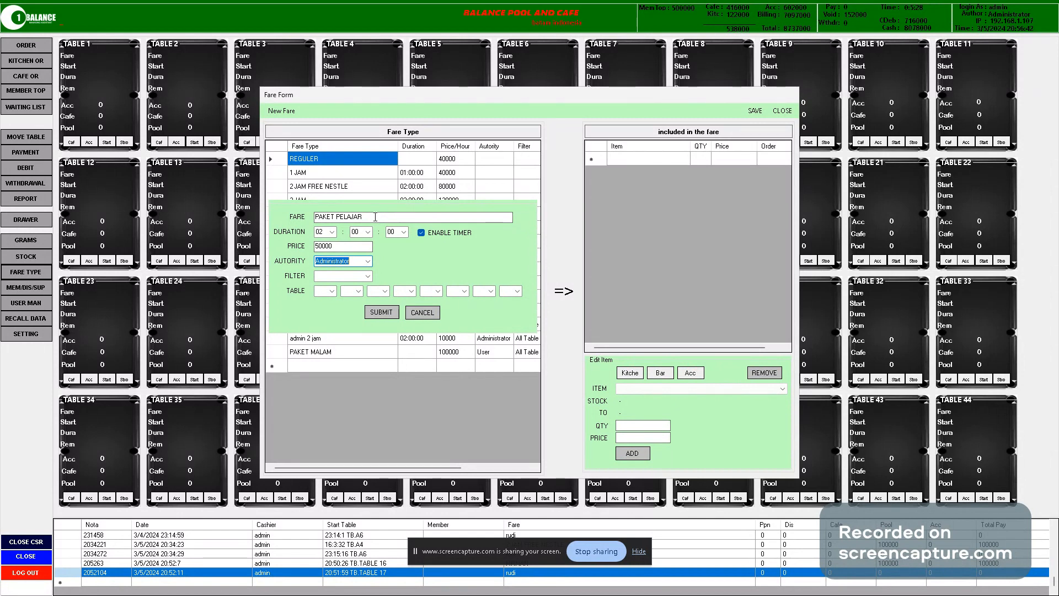
left_click(369, 262)
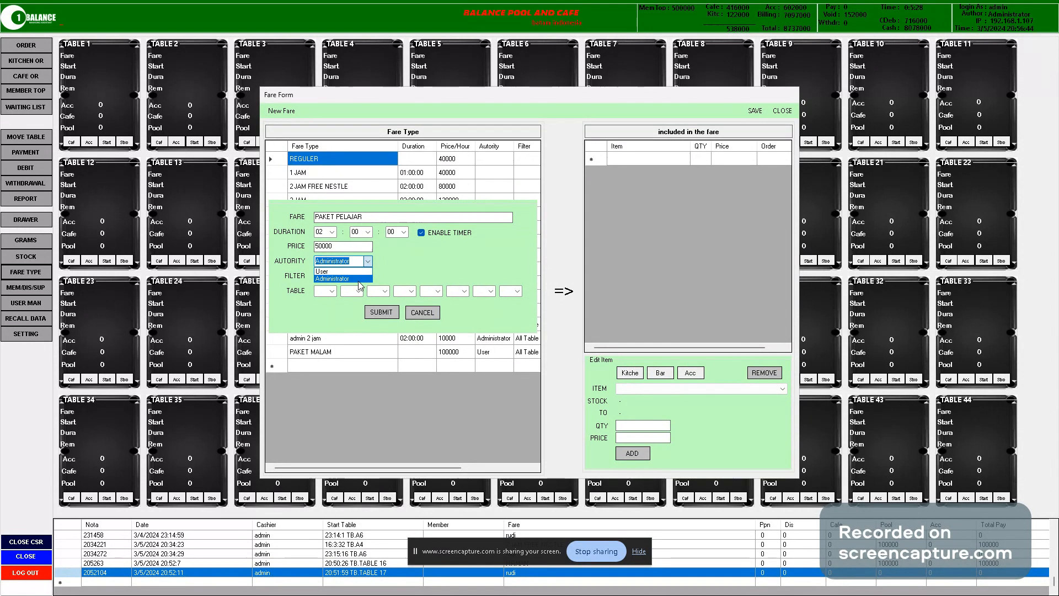
left_click(359, 281)
left_click(358, 260)
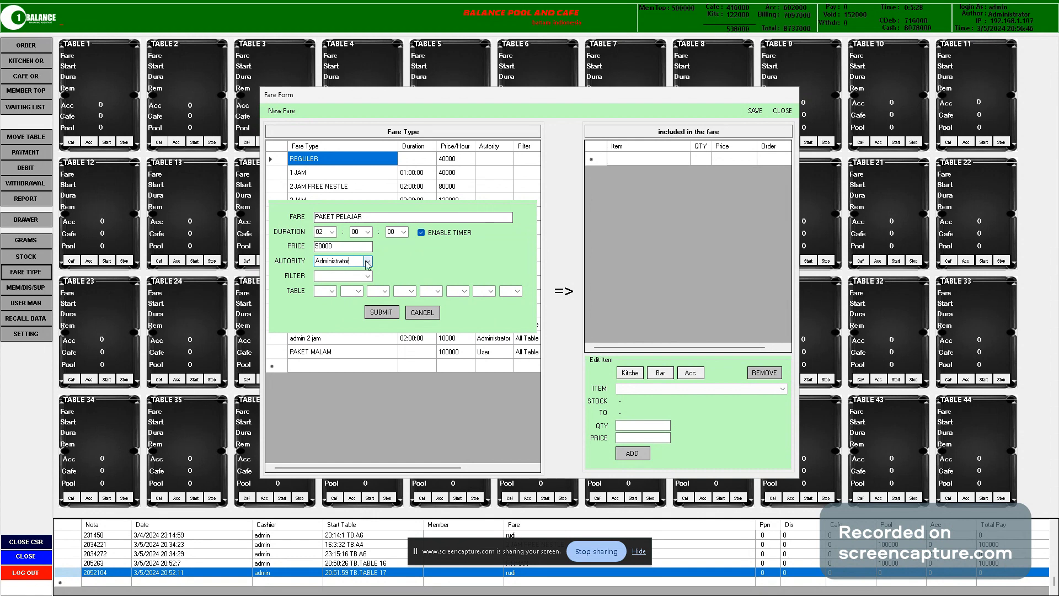
Set the new fare's authority to User and its filter to All Table, and submit it
left_click(368, 263)
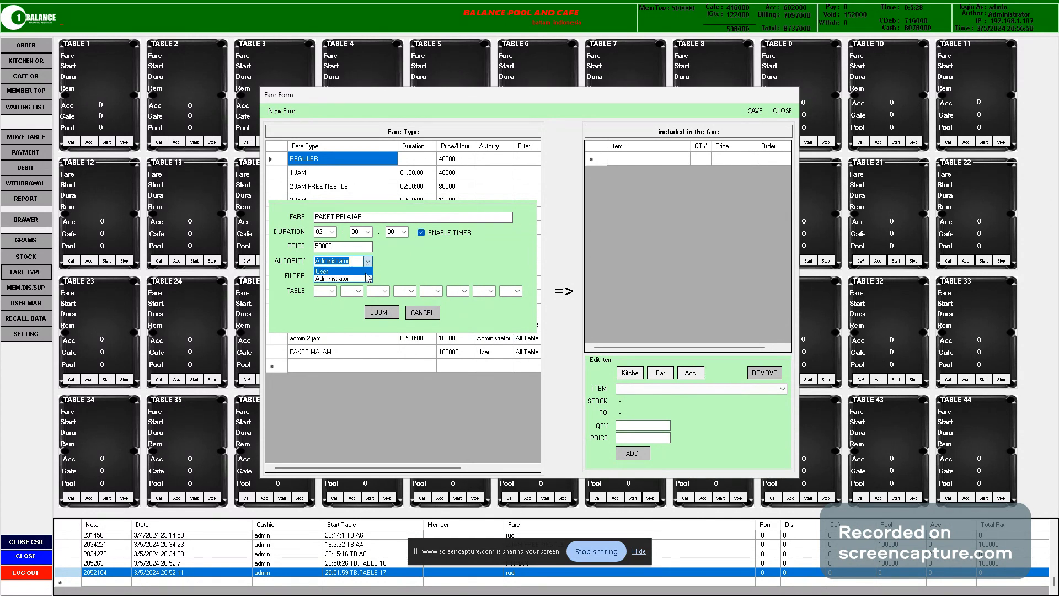
left_click(365, 271)
left_click(367, 276)
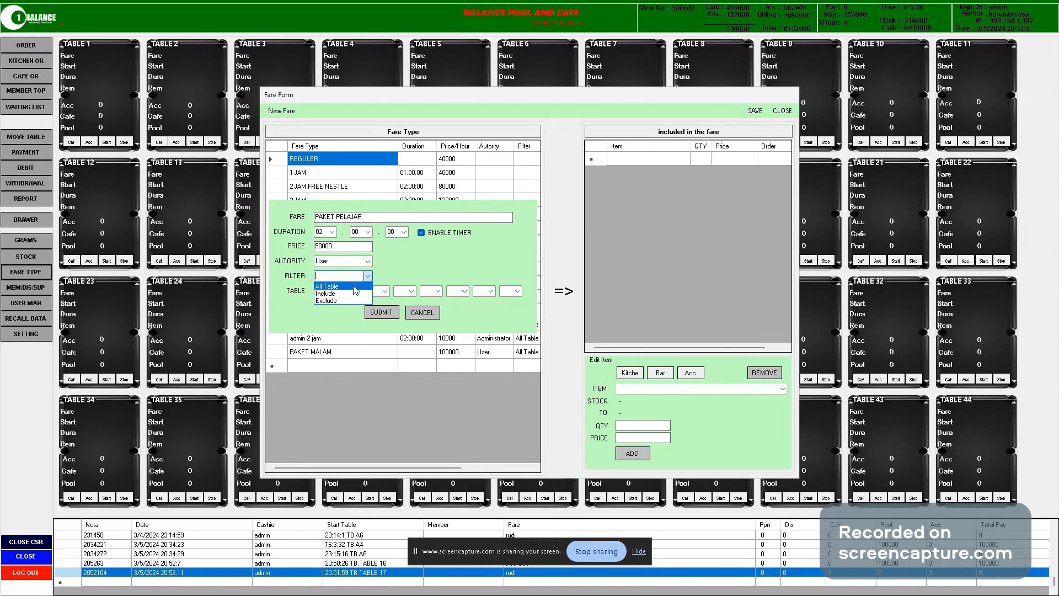
left_click(354, 287)
left_click(387, 313)
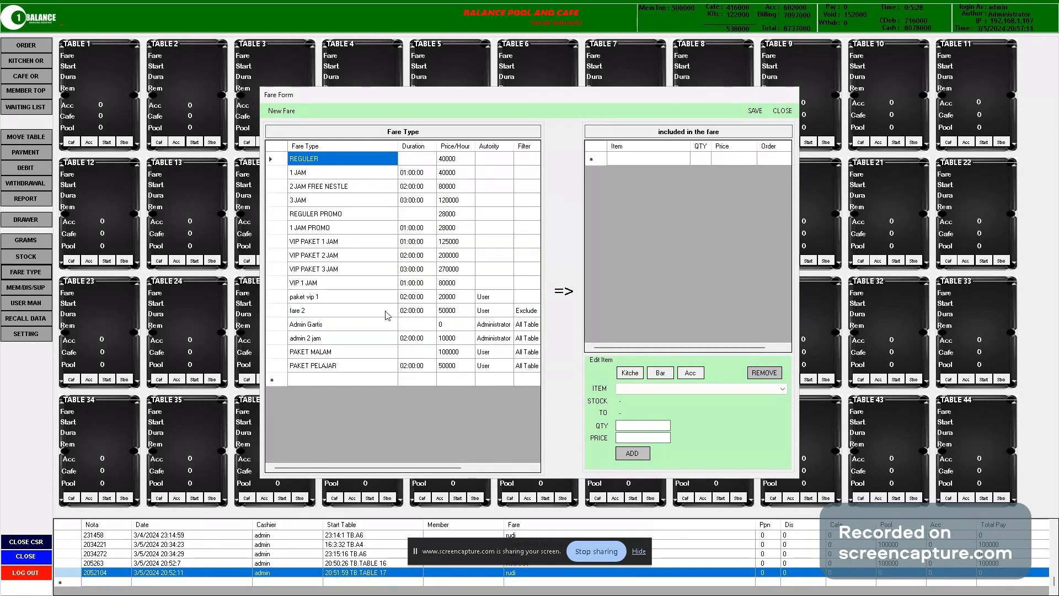
Review the PAKET PELAJAR row and compare its included items with those of PAKET MALAM
left_click(356, 367)
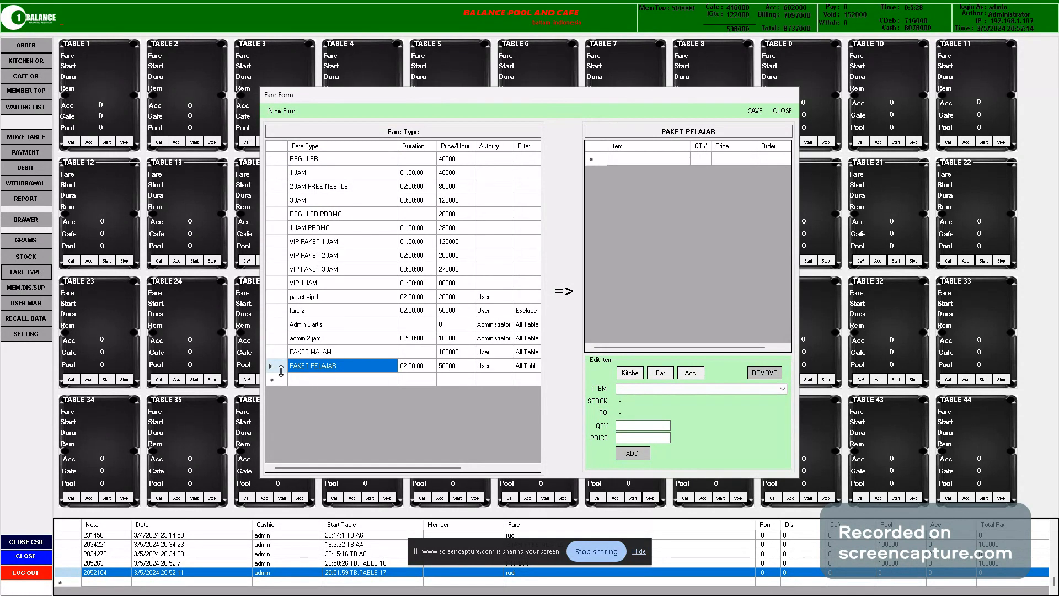
left_click(495, 367)
left_click(528, 368)
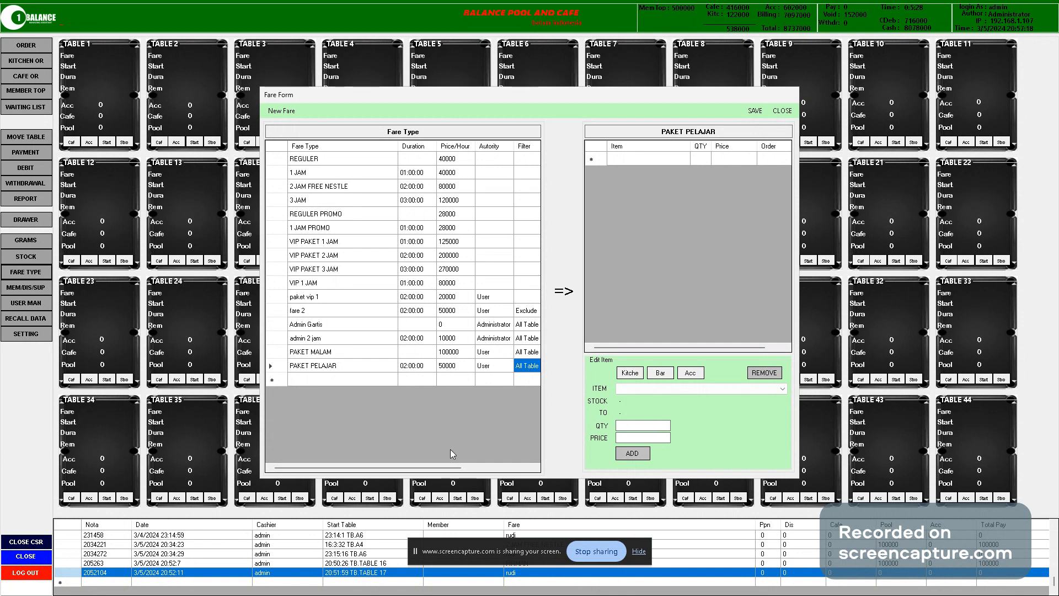
left_click(328, 374)
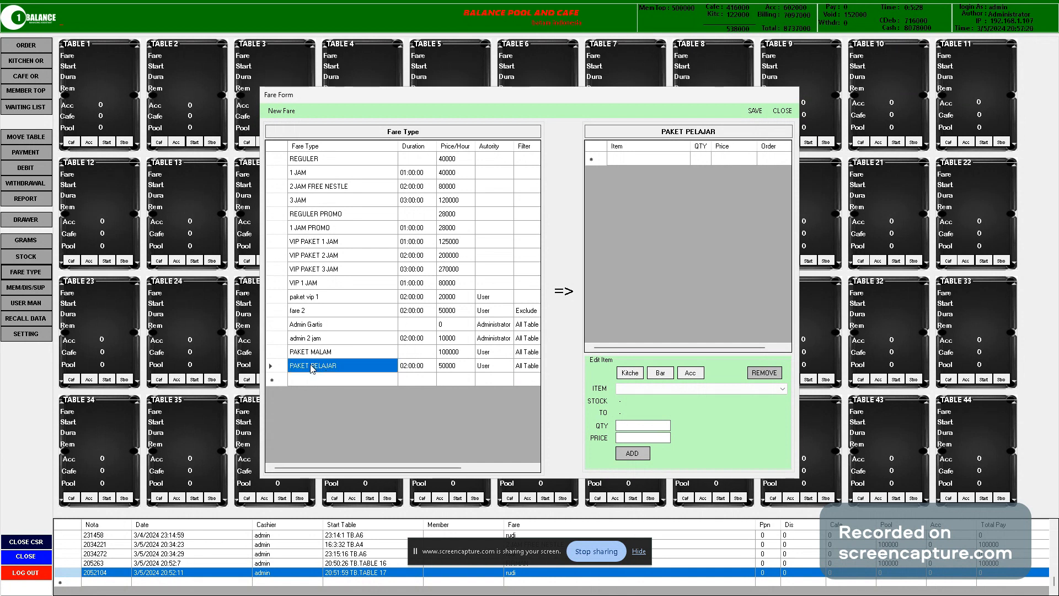
left_click(338, 354)
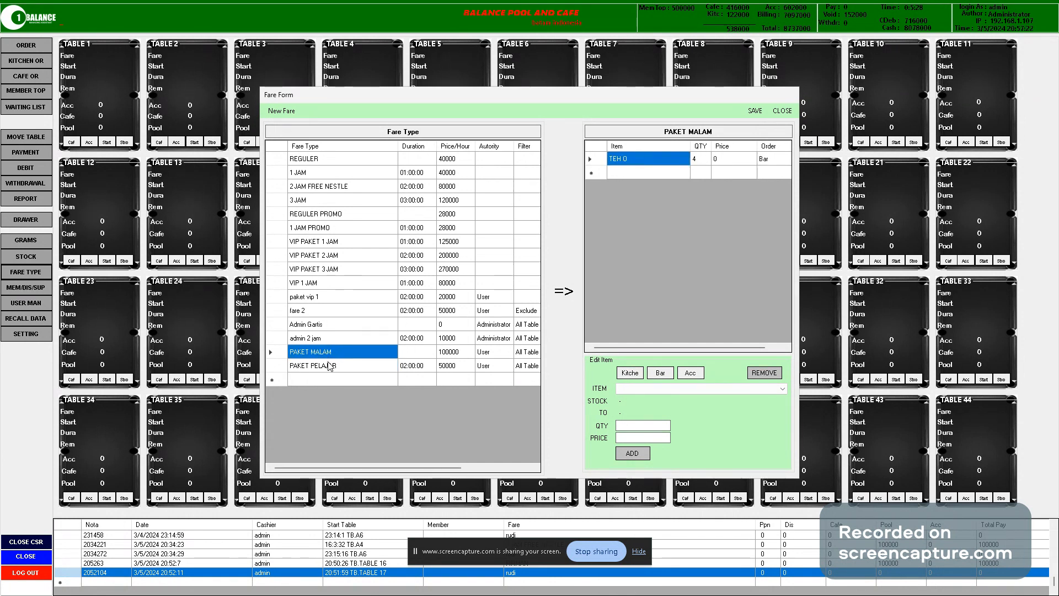
left_click(334, 366)
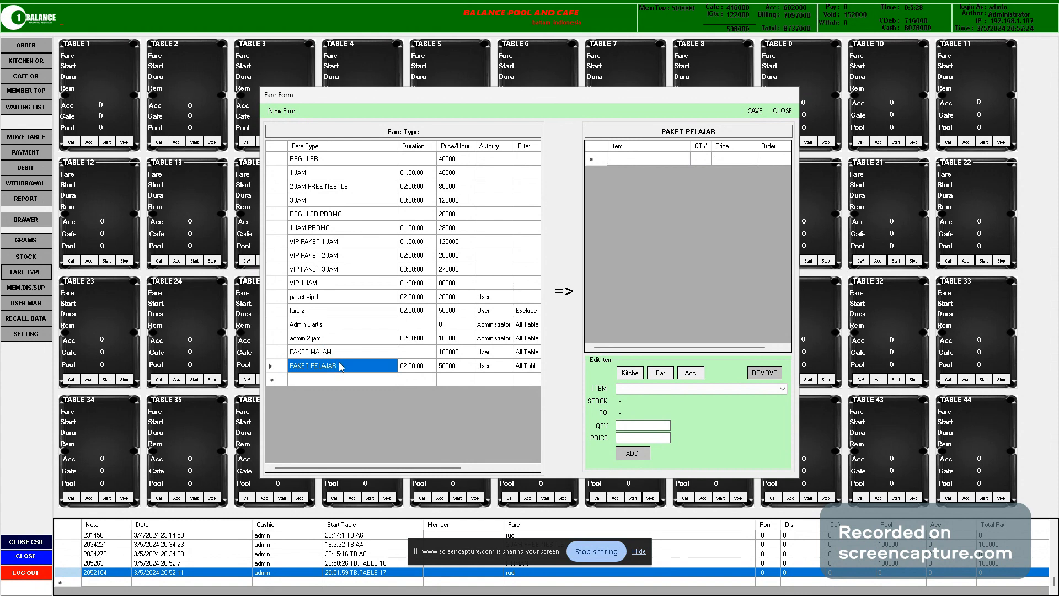
Examine the items included in VIP PAKET 3 JAM and VIP PAKET 2 JAM, with their price and order columns
left_click(323, 268)
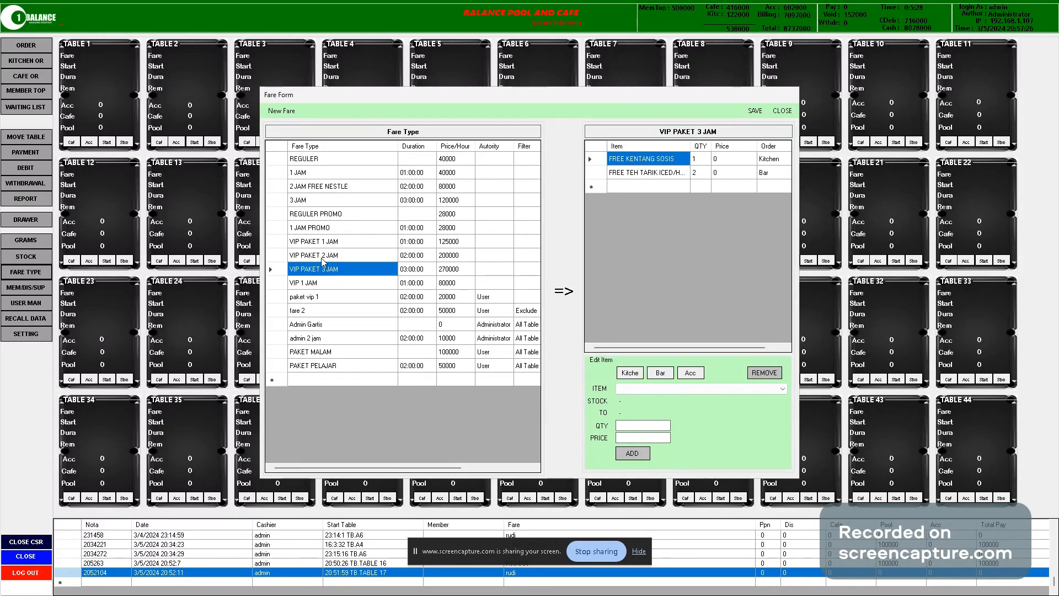
left_click(323, 257)
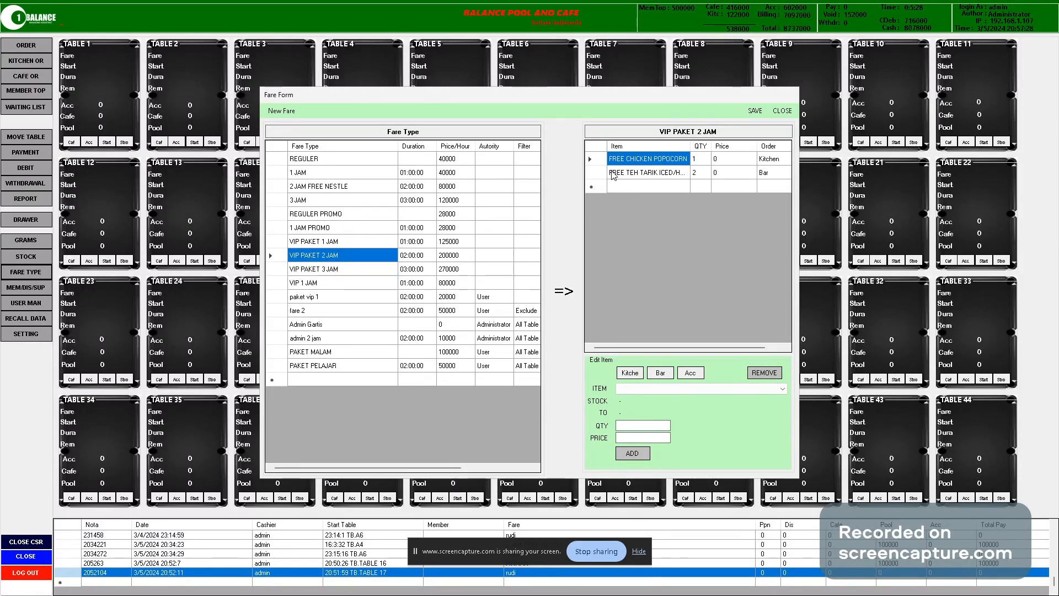
left_click_drag(601, 159, 607, 179)
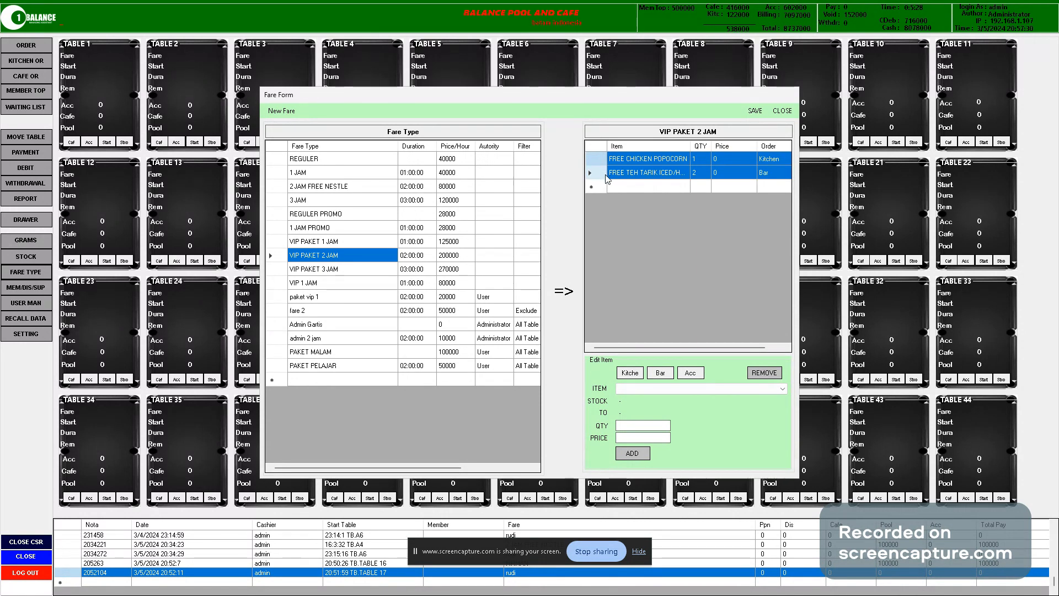
left_click(716, 159)
left_click(720, 176)
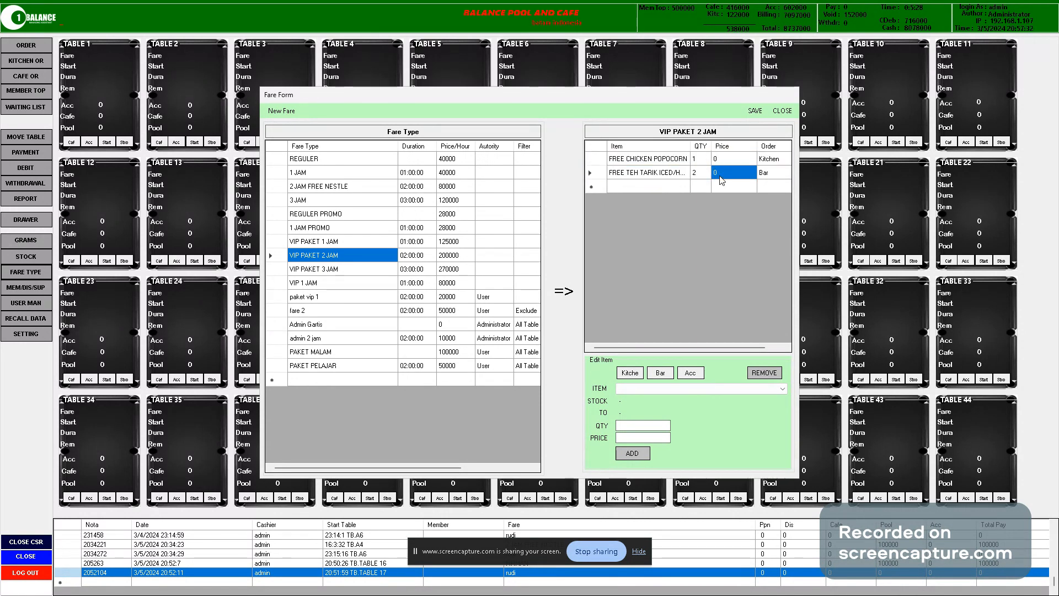
left_click(765, 159)
left_click(769, 176)
left_click_drag(605, 165, 607, 176)
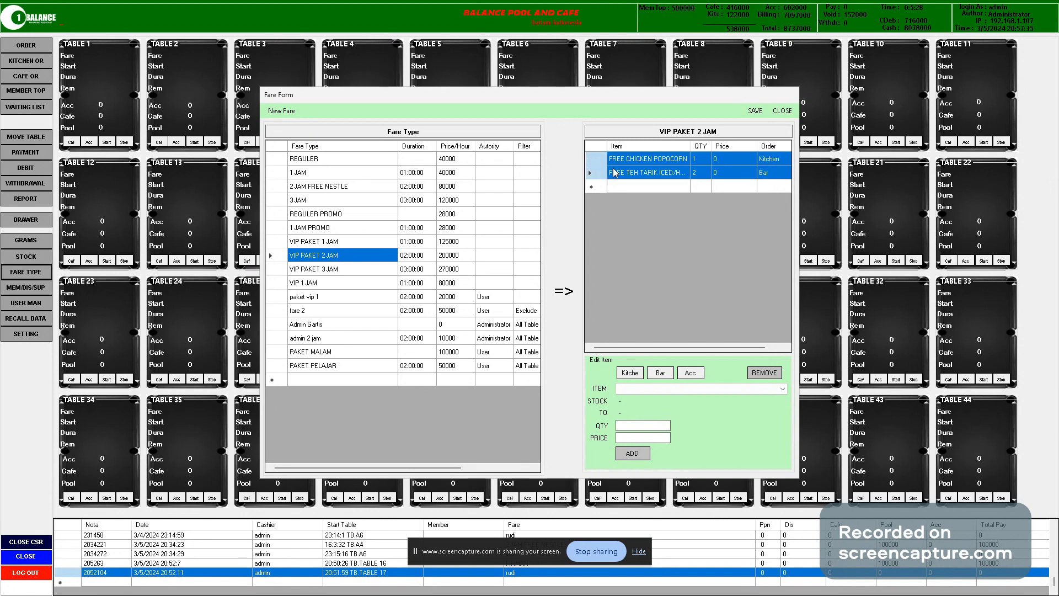
Choose the bar item TEH O with quantity 4 for the PAKET PELAJAR fare
left_click(364, 371)
key("Up")
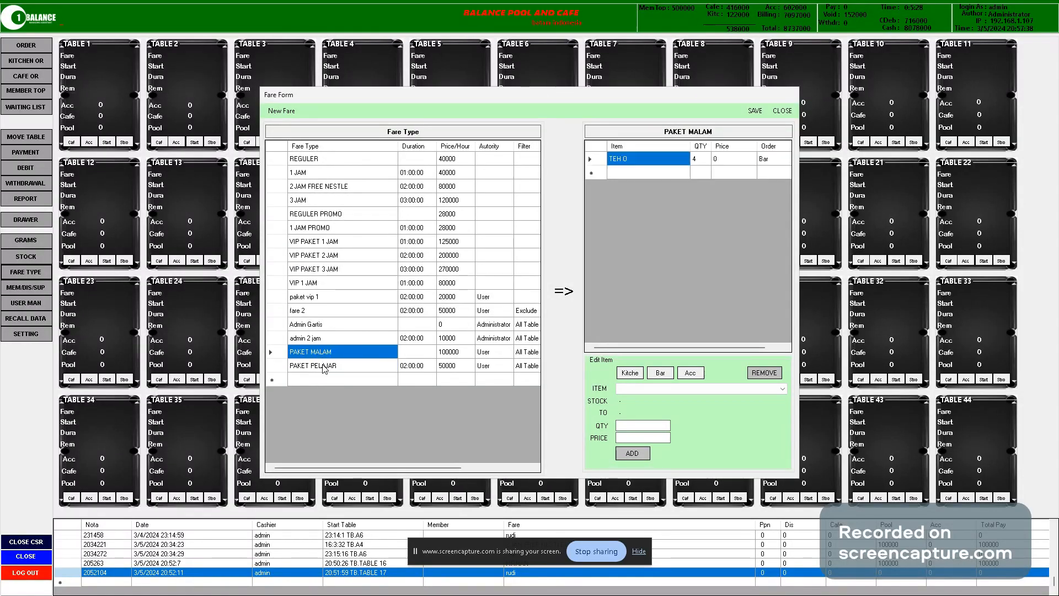
left_click(324, 368)
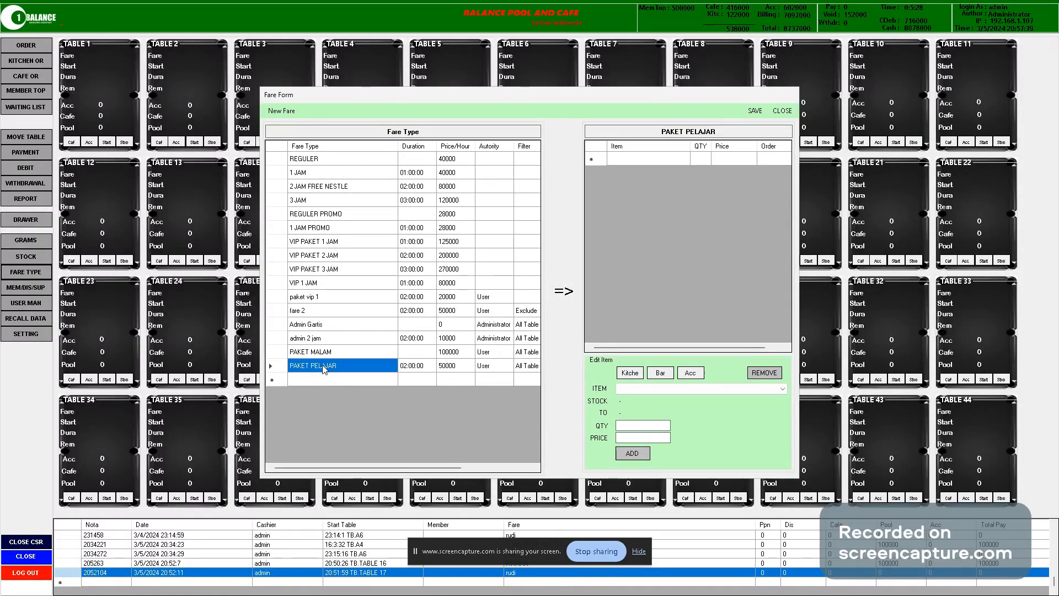
left_click(661, 373)
left_click(670, 387)
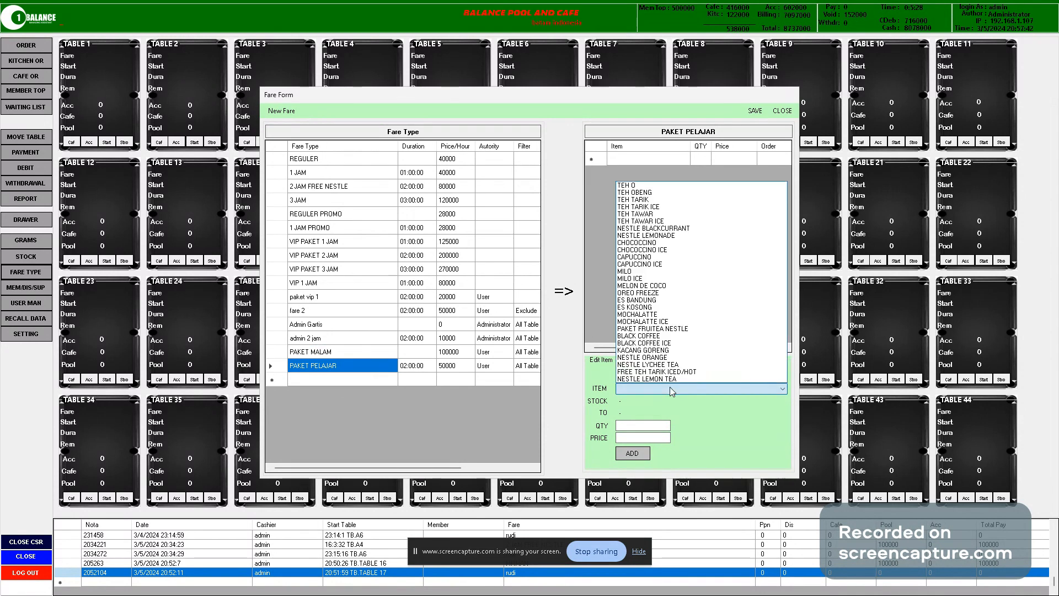
left_click(630, 185)
left_click(647, 425)
type("4")
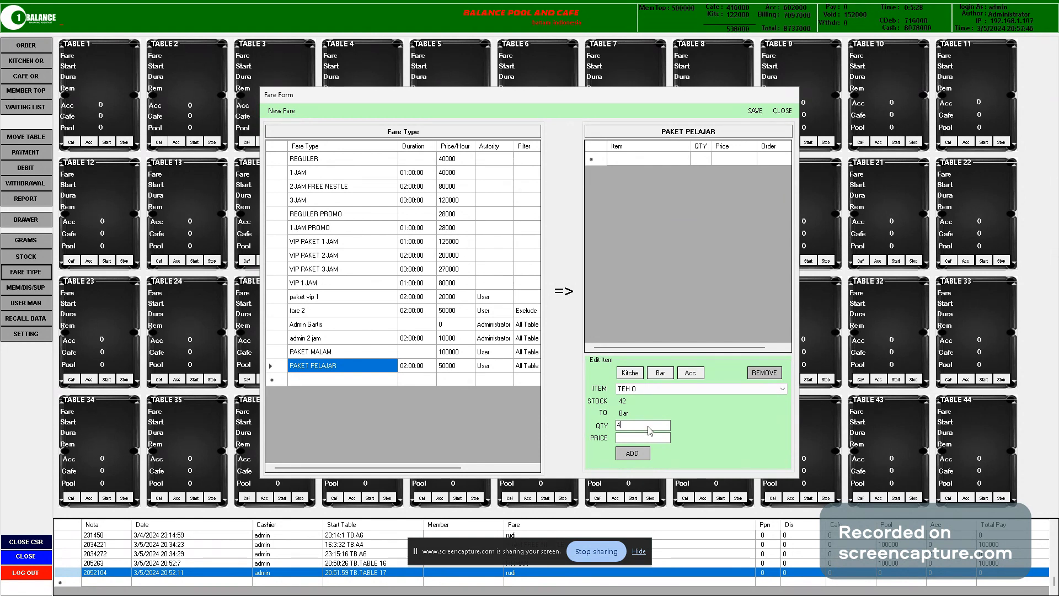
Set the TEH O item's price to 0 and add it to the PAKET PELAJAR fare
key("Tab")
type("0")
double_click(636, 438)
type("1000")
key("BackSpace")
key("BackSpace")
key("BackSpace")
key("BackSpace")
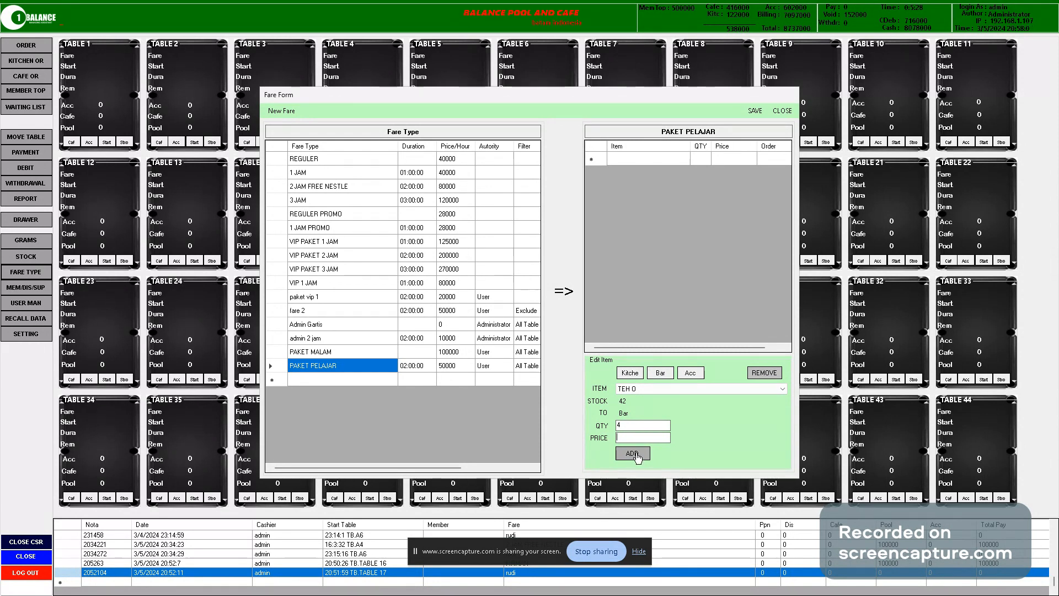
type("0")
left_click(633, 453)
left_click(582, 334)
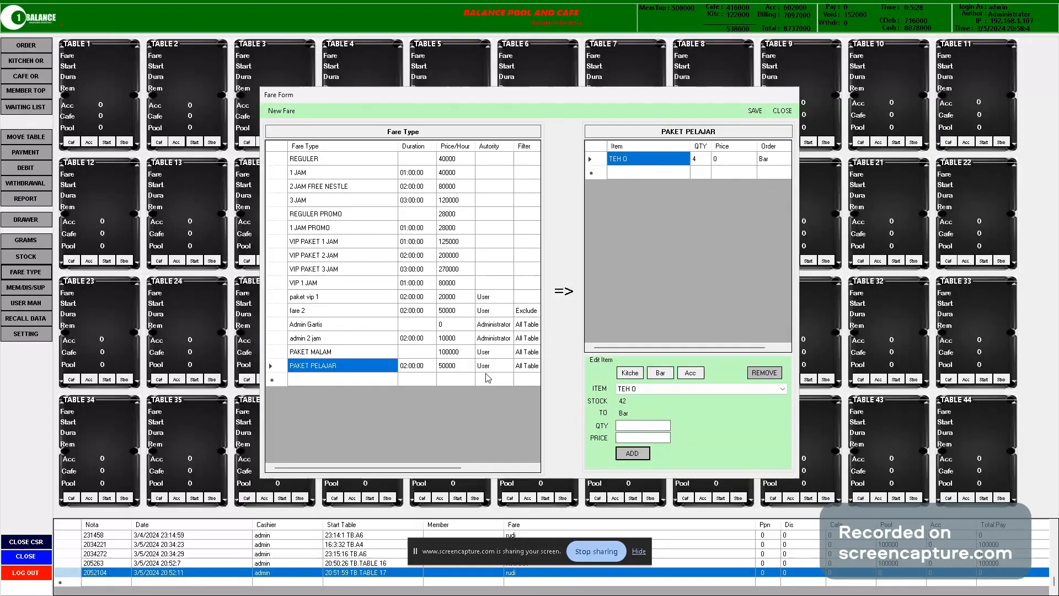
After checking the added TEH O row, save the fares and close the fare form
left_click(590, 159)
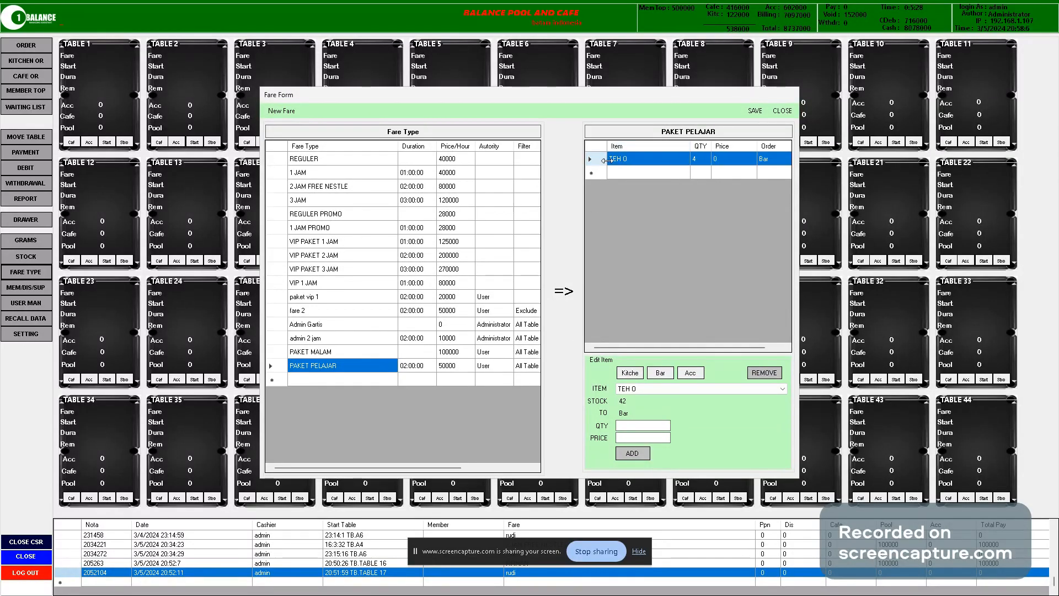
left_click(700, 160)
left_click(733, 160)
left_click(776, 162)
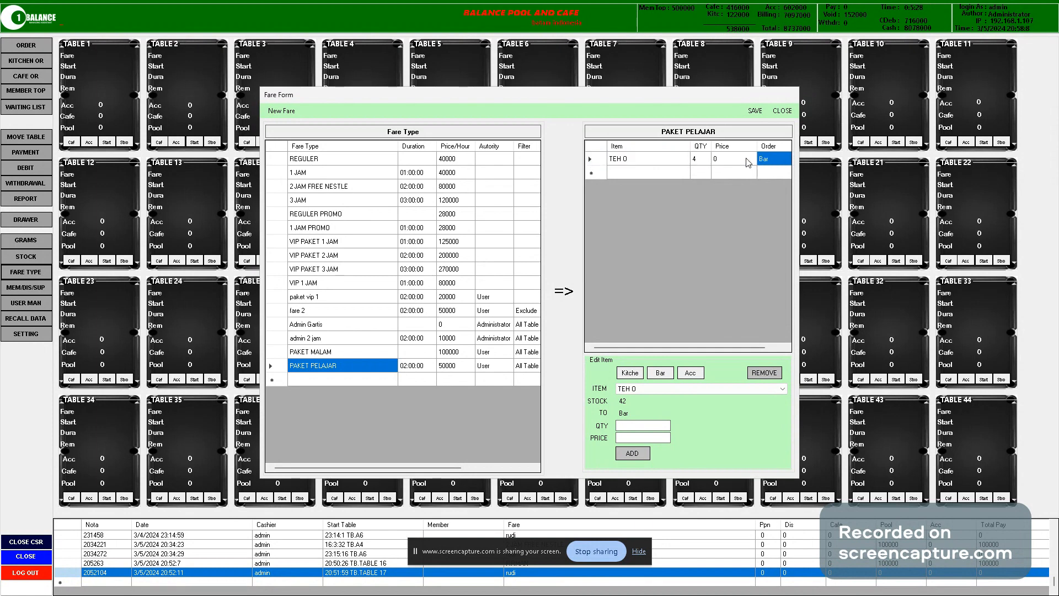
left_click(756, 110)
left_click(581, 335)
left_click(783, 110)
Open table 16 with the PAKET PELAJAR fare, checking its included TEH O item before submitting
left_click(458, 260)
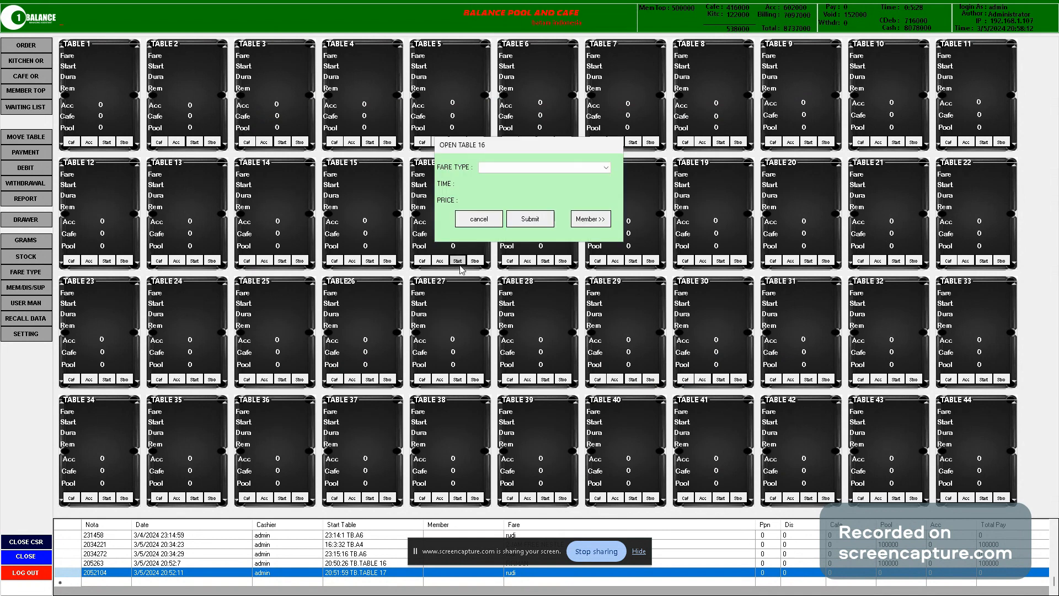
left_click(526, 168)
left_click(530, 285)
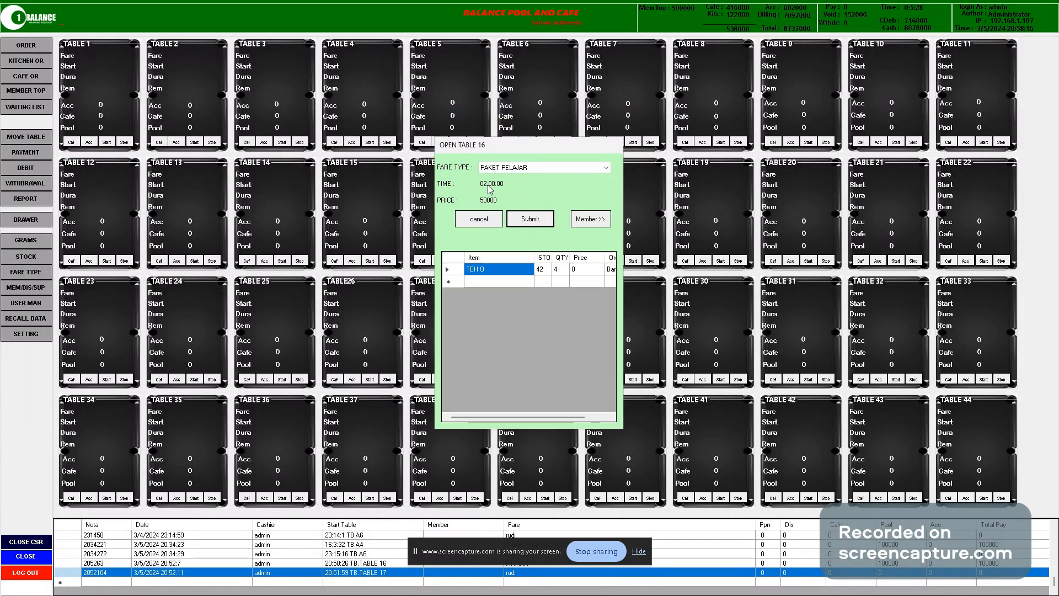
left_click(457, 271)
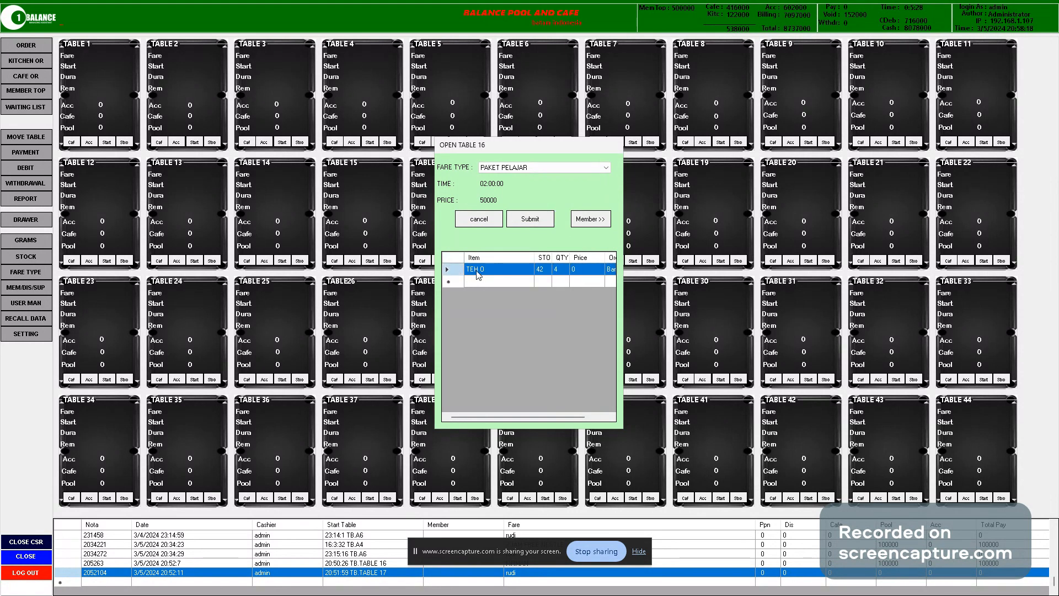
left_click(522, 220)
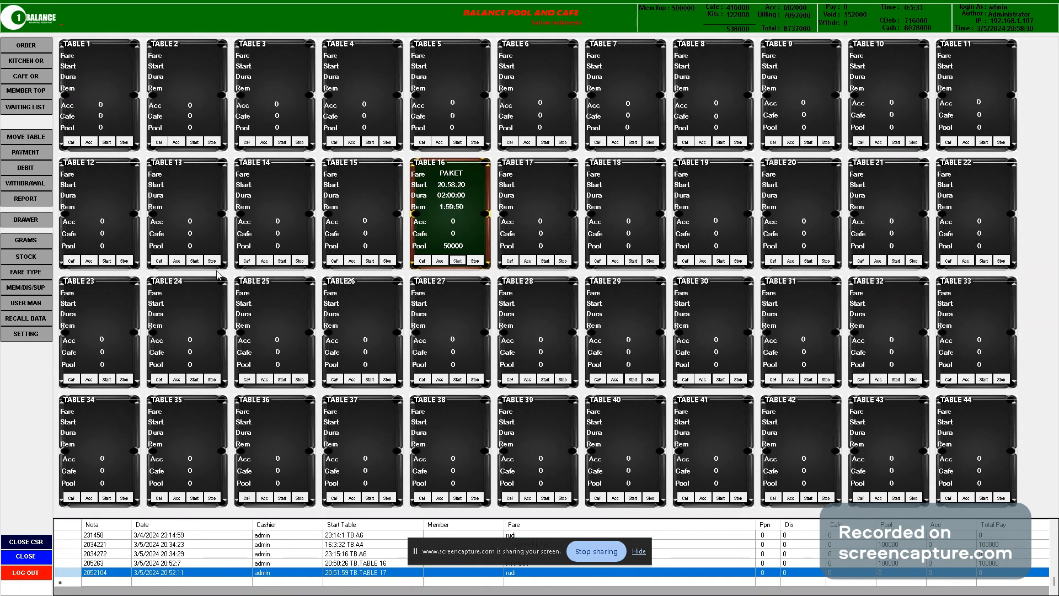
Open the member form and examine the bulanan and PROMO 17 AN member types
left_click(46, 288)
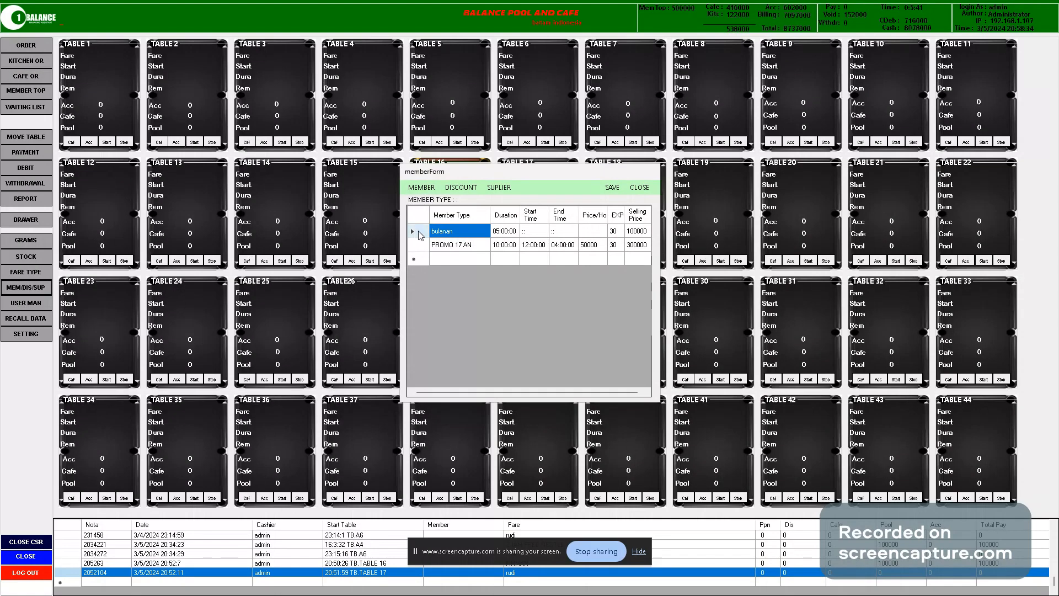
left_click(480, 259)
left_click(422, 244)
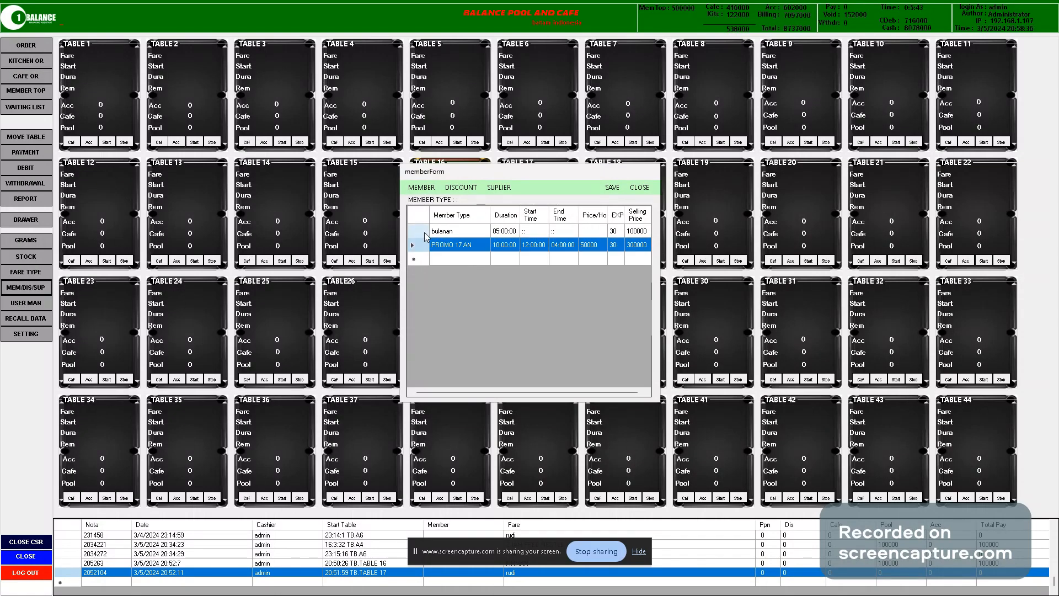
left_click(426, 234)
left_click(426, 246)
Start a new member type and name it GRAND OPENING
left_click(422, 187)
left_click(442, 202)
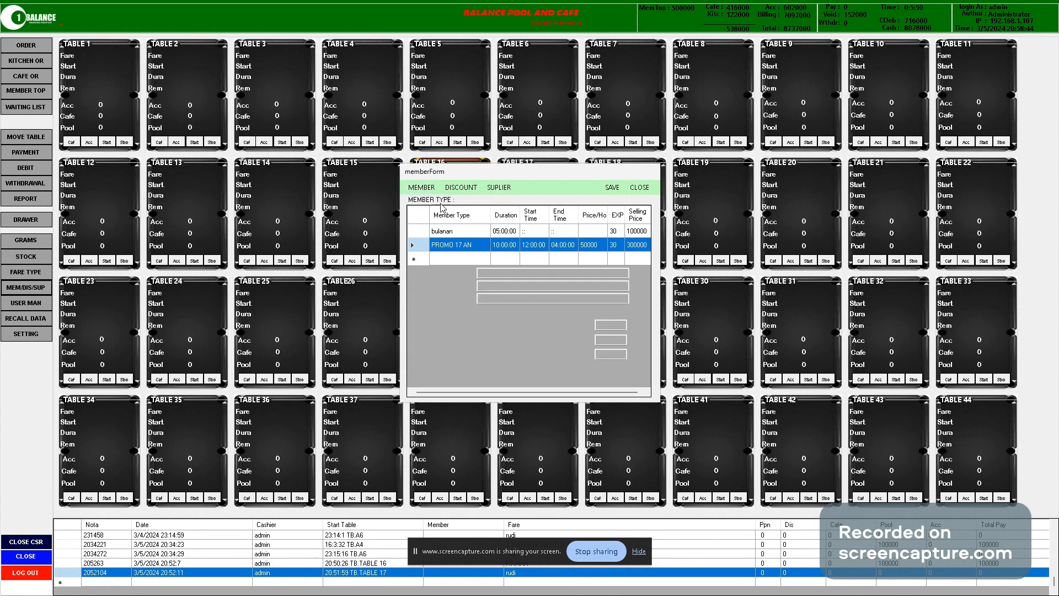
left_click(520, 223)
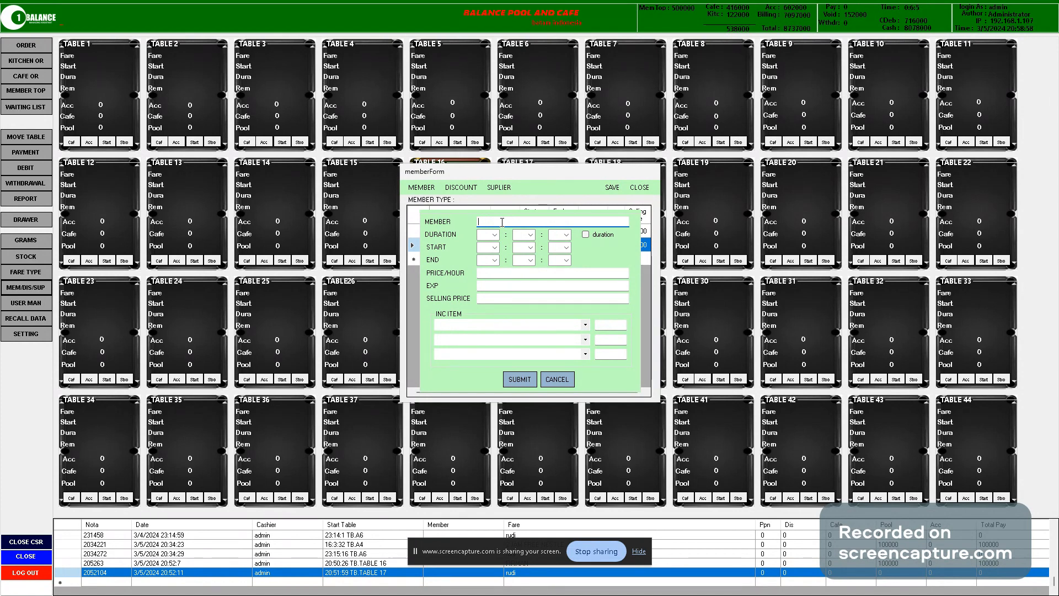
type("GRAND OPENING")
Set the GRAND OPENING duration to 50:00:00 and enable the duration option
left_click(498, 235)
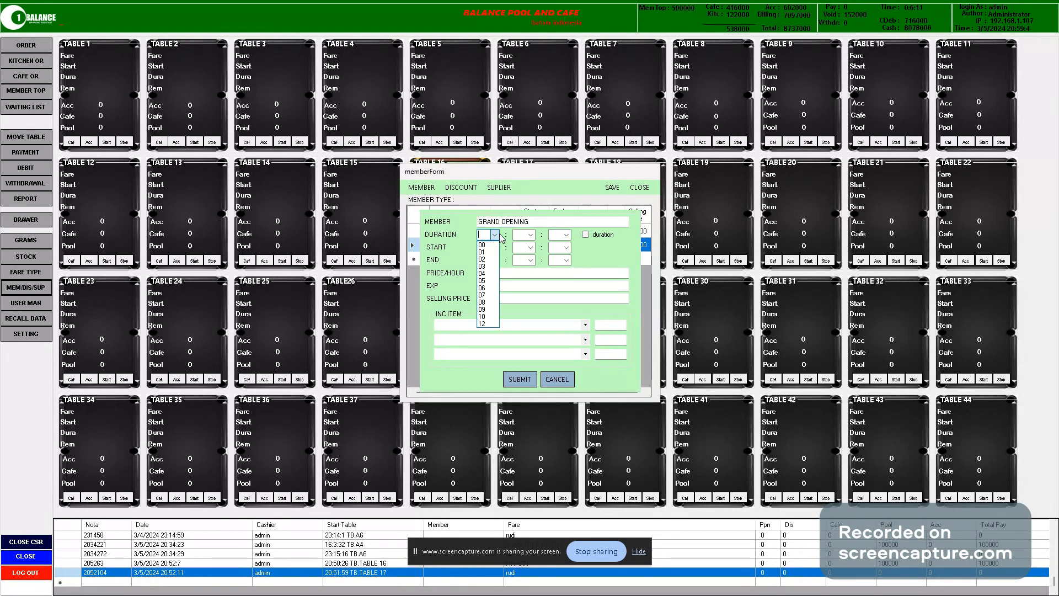
left_click(499, 234)
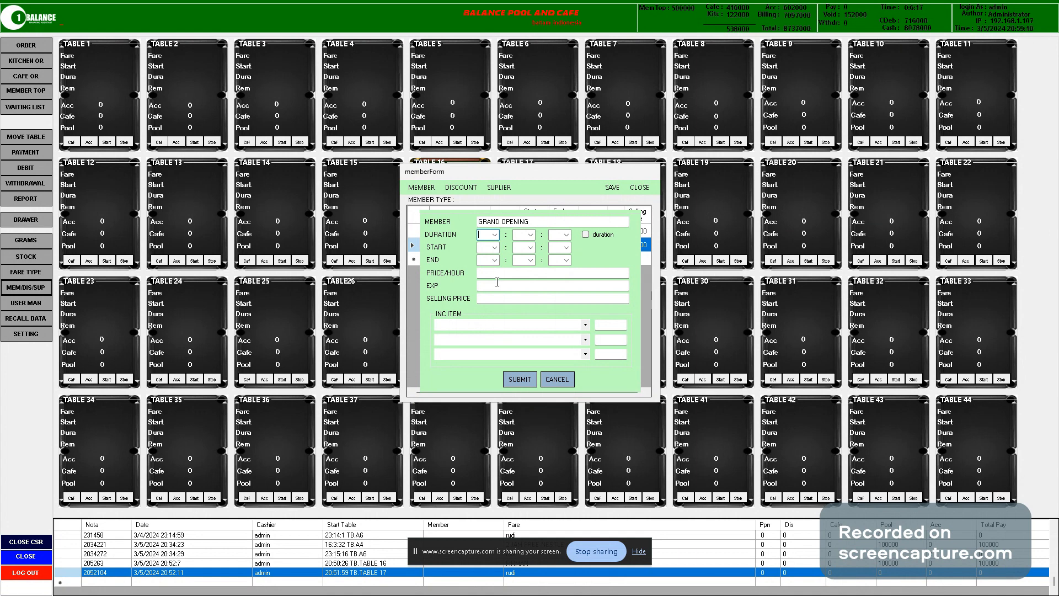
left_click(497, 235)
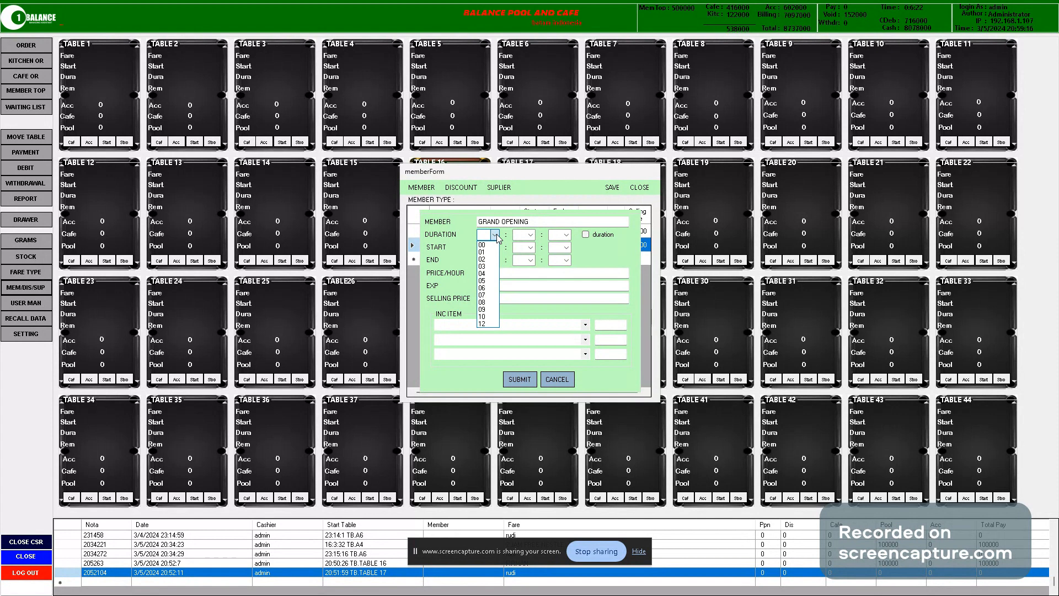
left_click(491, 325)
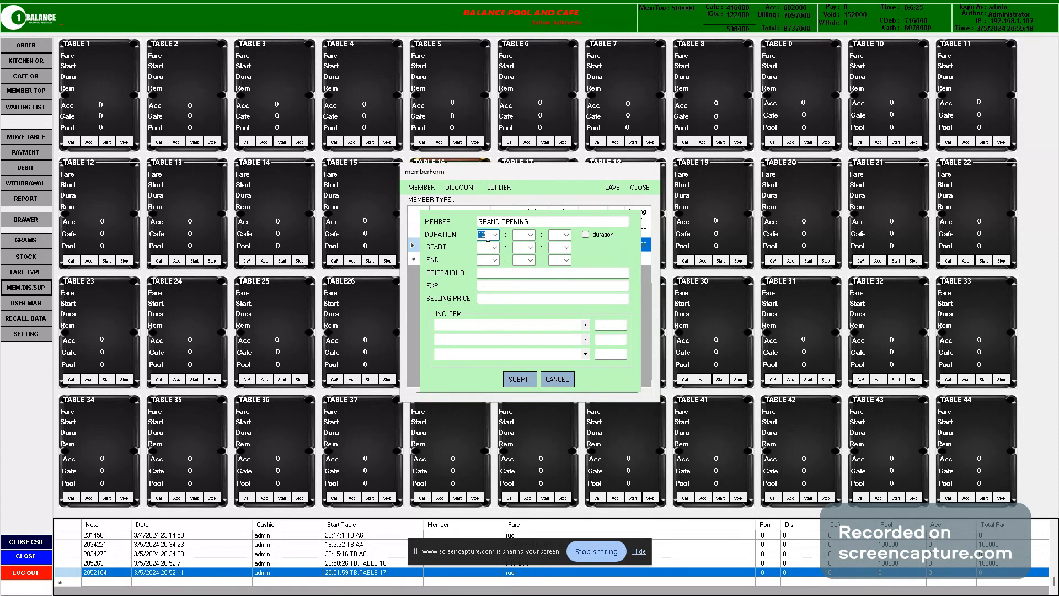
type("50")
left_click(531, 235)
left_click(531, 235)
left_click(532, 236)
left_click(518, 245)
left_click(566, 235)
left_click(554, 245)
left_click(586, 235)
Set the GRAND OPENING start time to 12:00:00
left_click(494, 248)
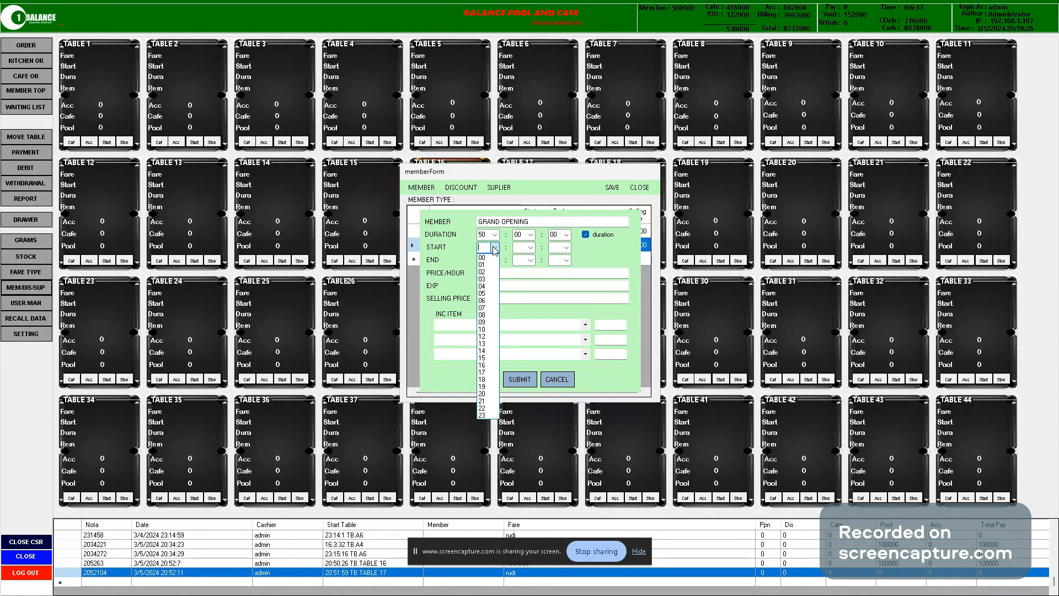
left_click(593, 261)
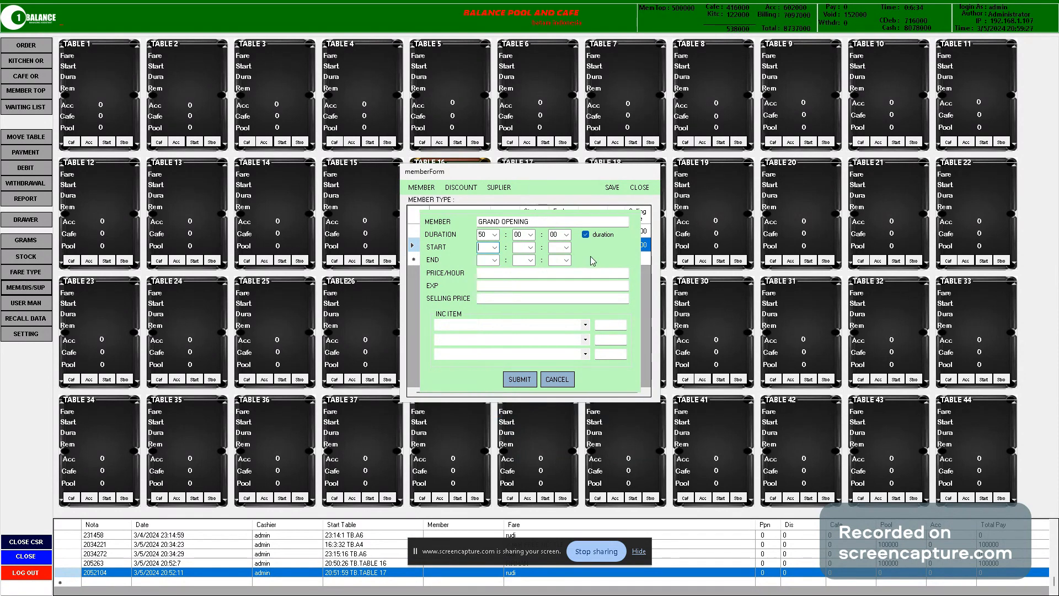
left_click(499, 222)
left_click(495, 247)
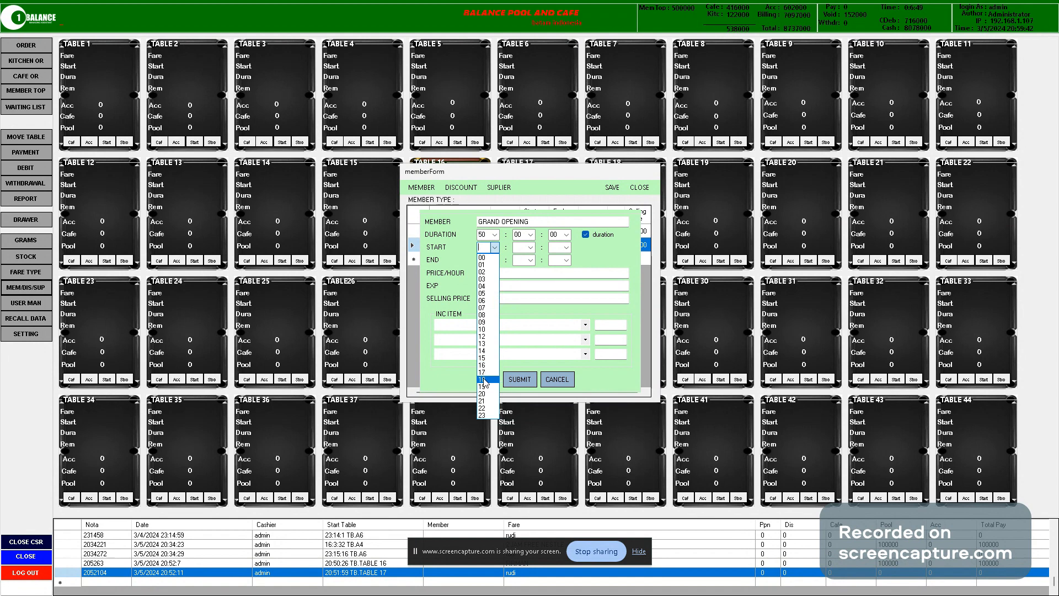
left_click(485, 337)
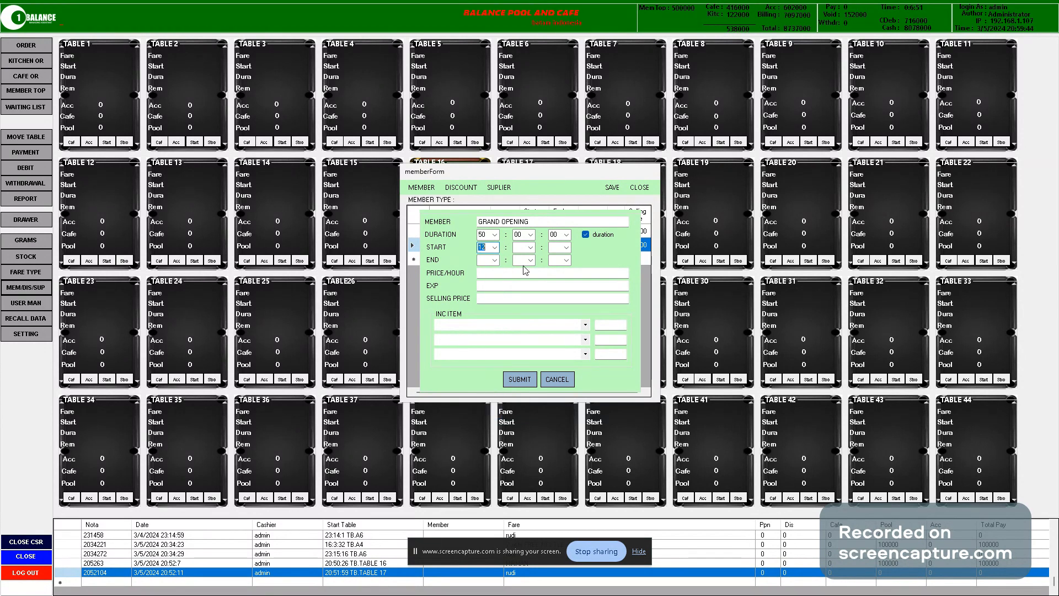
left_click(531, 247)
left_click(518, 258)
left_click(565, 248)
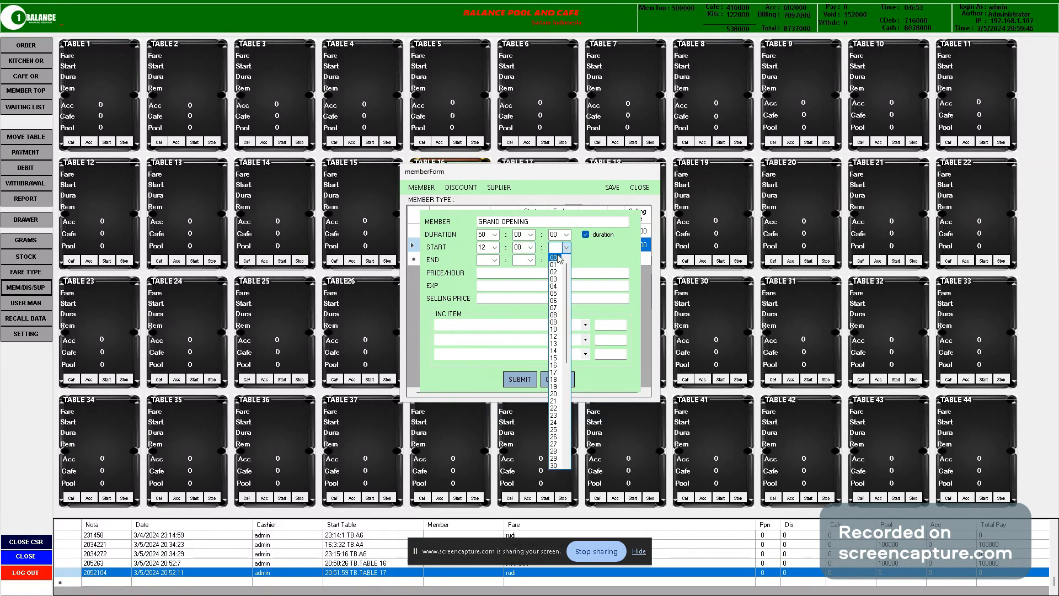
left_click(558, 258)
Set the GRAND OPENING end time to 04:00:00
left_click(495, 260)
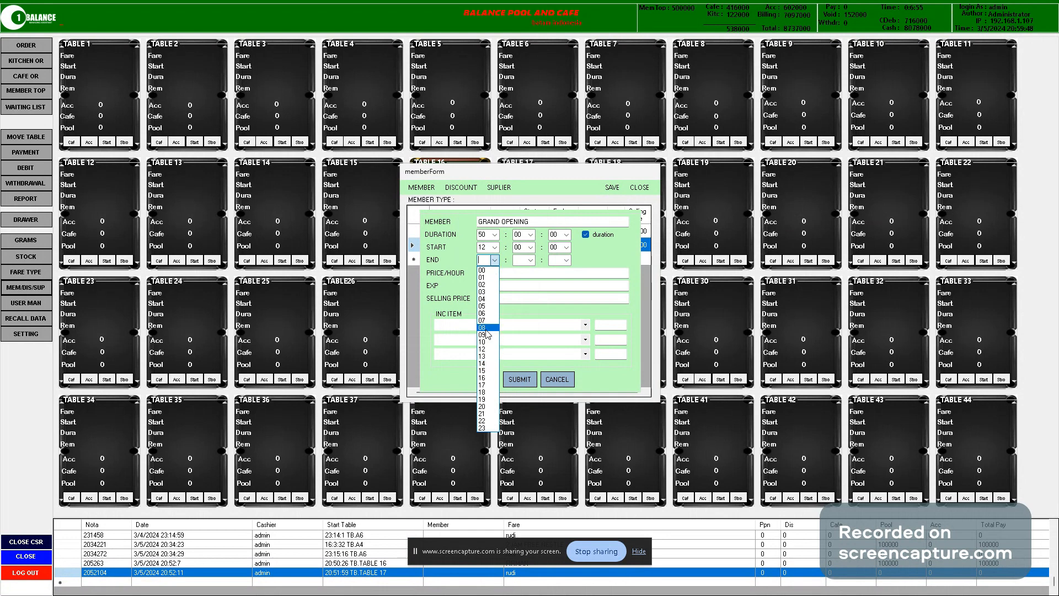
left_click(482, 299)
left_click(531, 260)
left_click(518, 270)
left_click(564, 262)
left_click(559, 271)
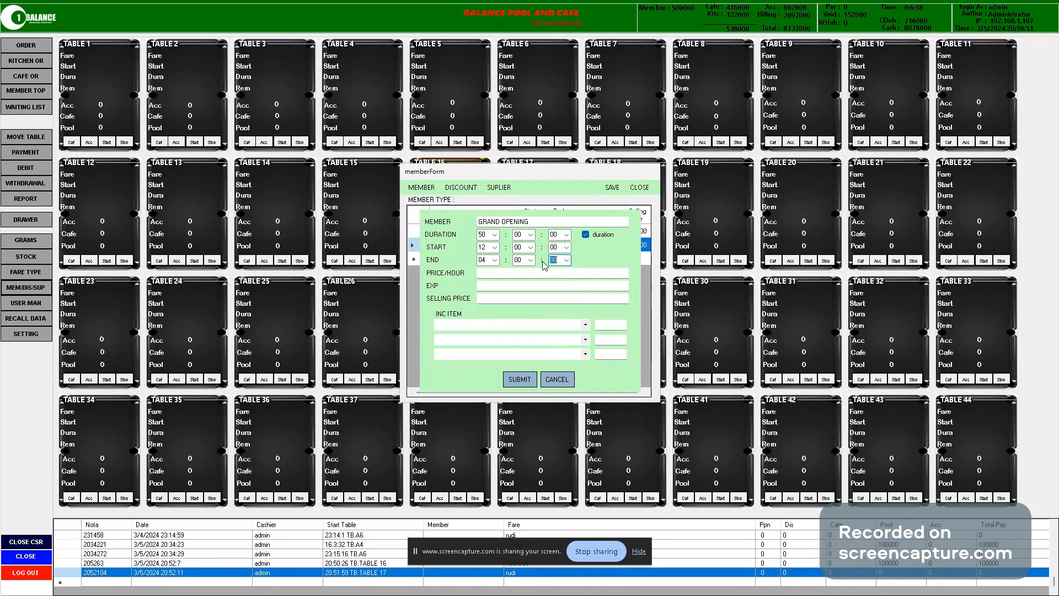
Try 14 as the GRAND OPENING end hour, and return it to 04
left_click(496, 262)
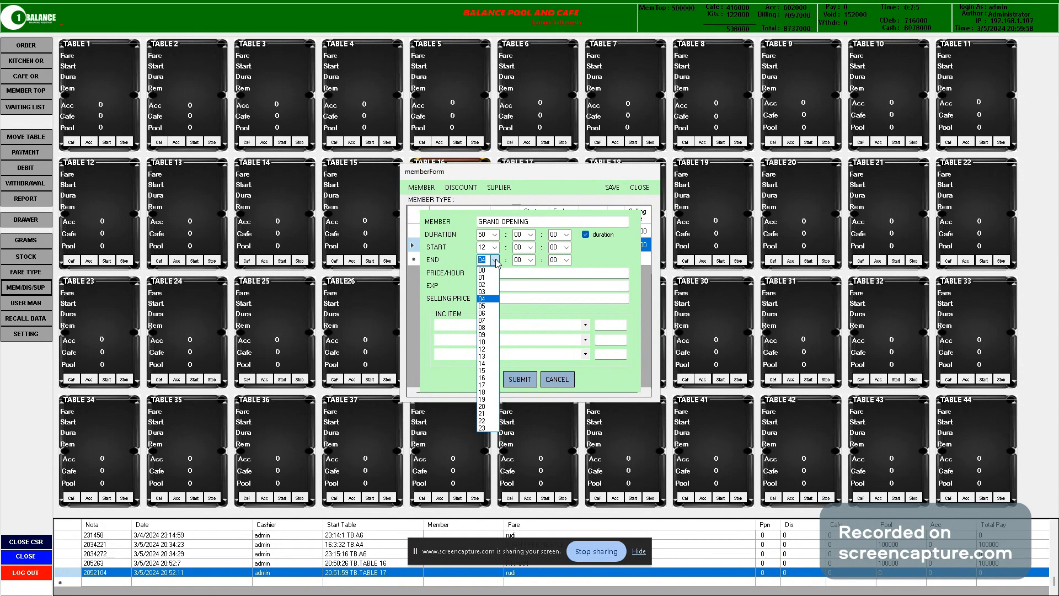
left_click(485, 364)
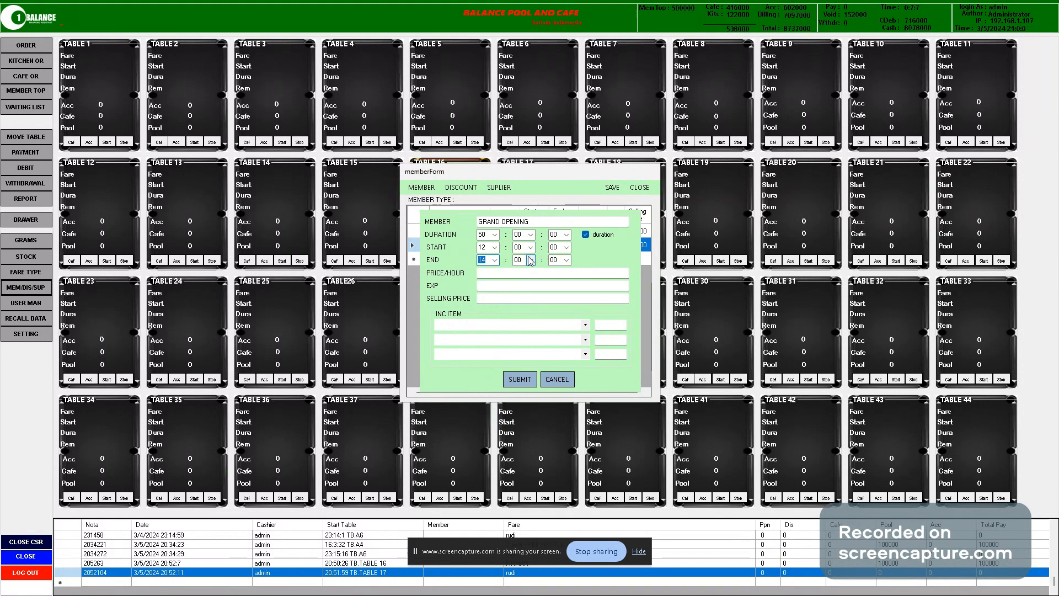
left_click(496, 260)
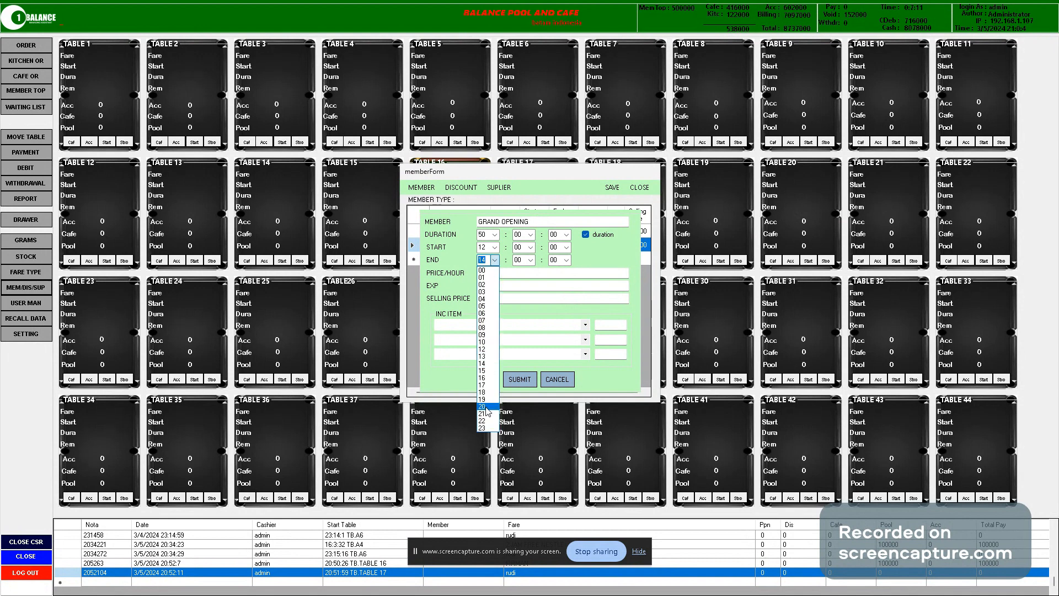
left_click(488, 298)
Try a price per hour of 5000 with the duration option disabled, and clear the price and re-enable the option
left_click(565, 274)
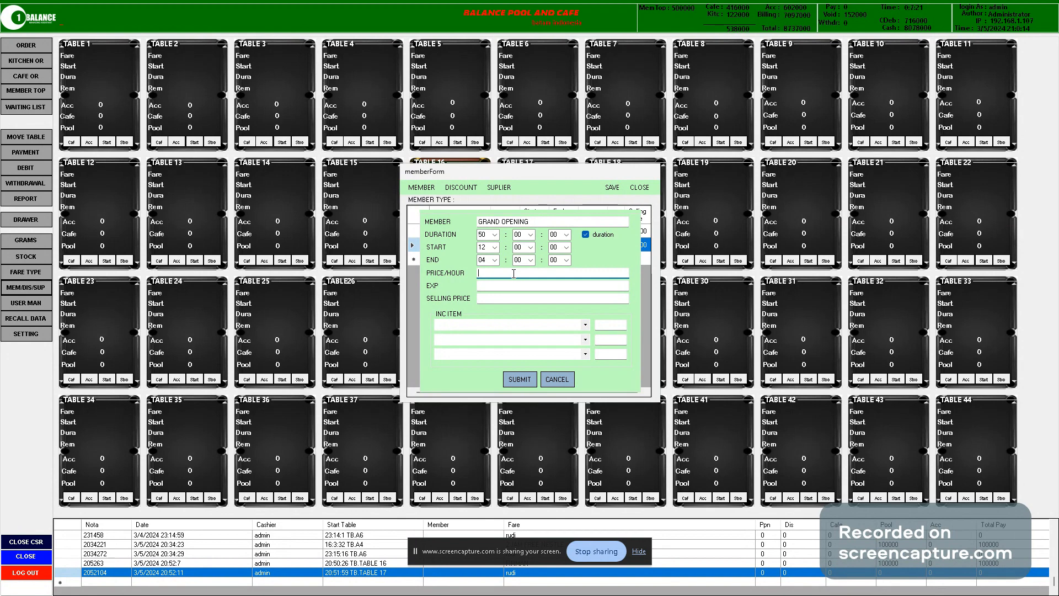
left_click(585, 235)
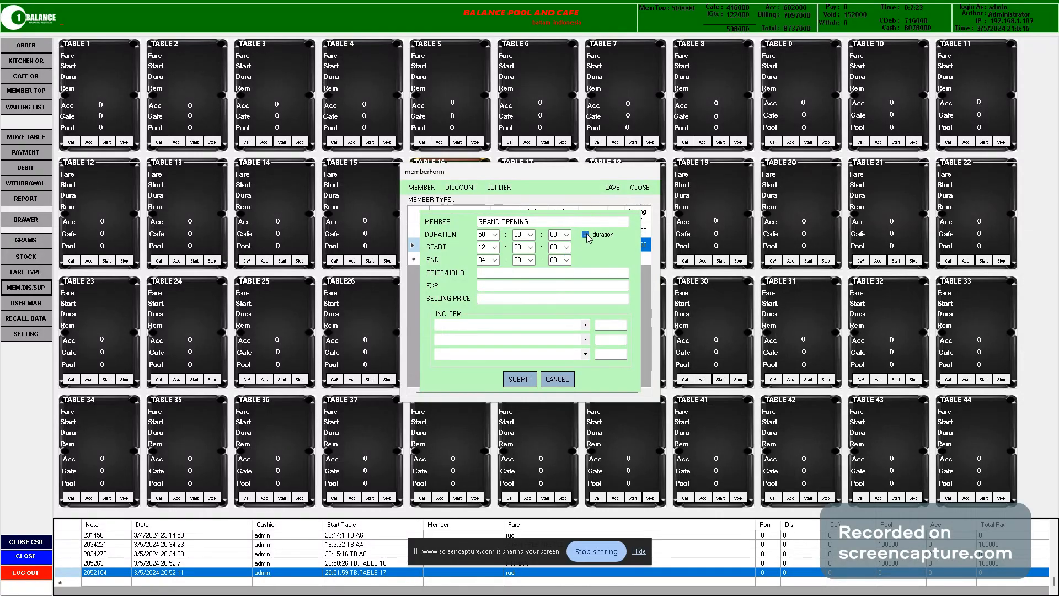
left_click(513, 274)
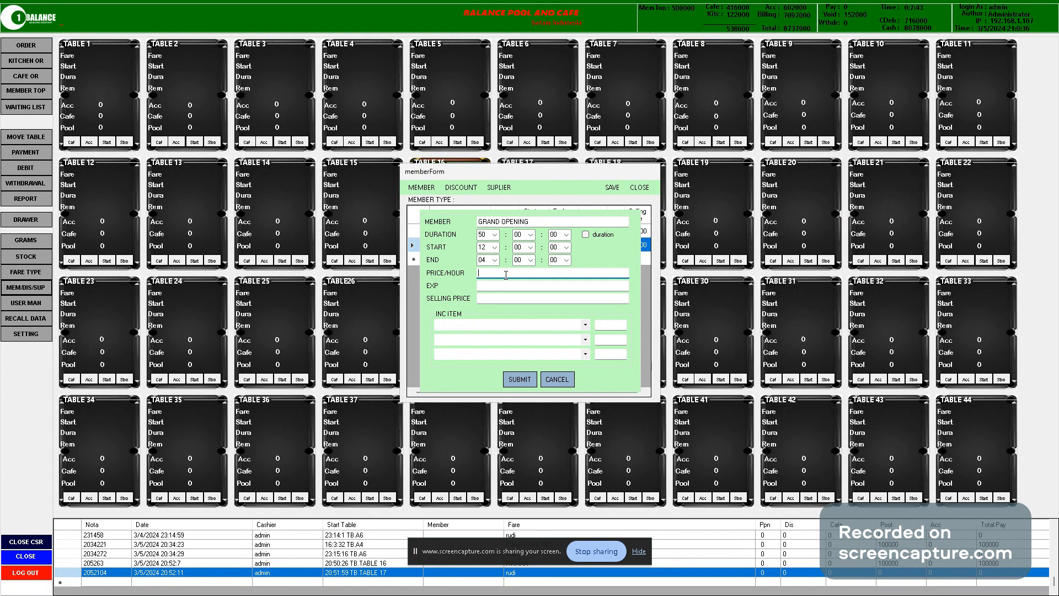
type("5000")
double_click(484, 274)
left_click(530, 275)
left_click_drag(503, 273, 476, 270)
key("BackSpace")
left_click(585, 234)
Set the GRAND OPENING expiry to 30 and selling price to 300000, submit the member type, and select its row
left_click(502, 286)
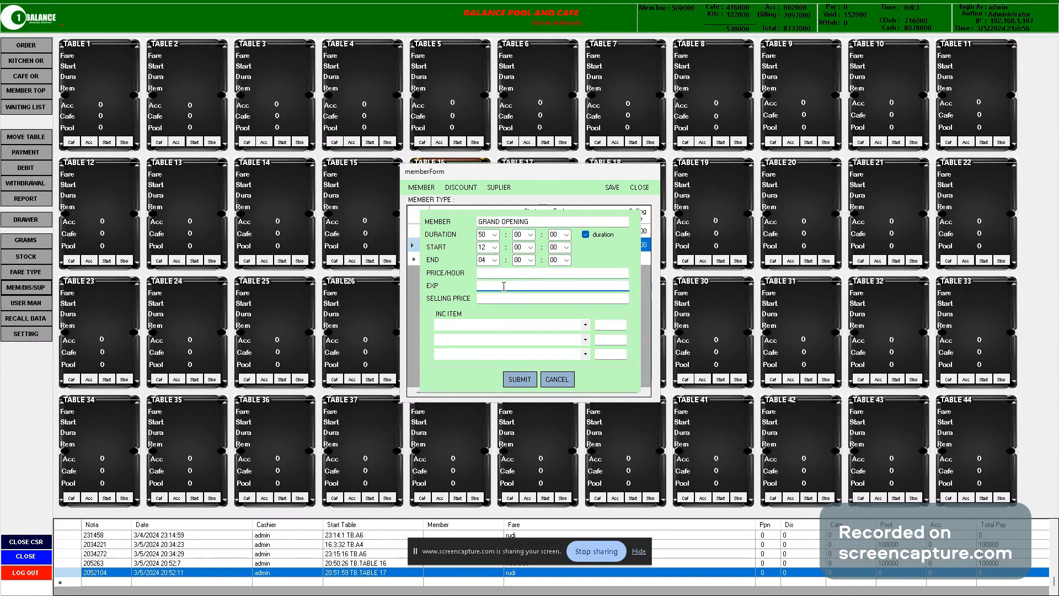
type("30")
key("Tab")
type("300")
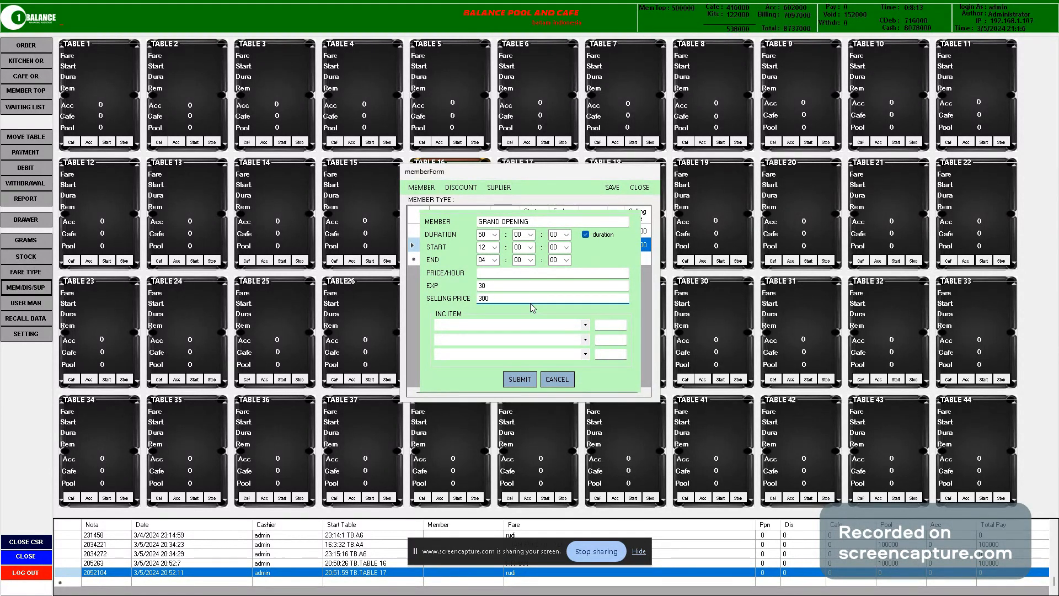
type("000")
left_click(533, 328)
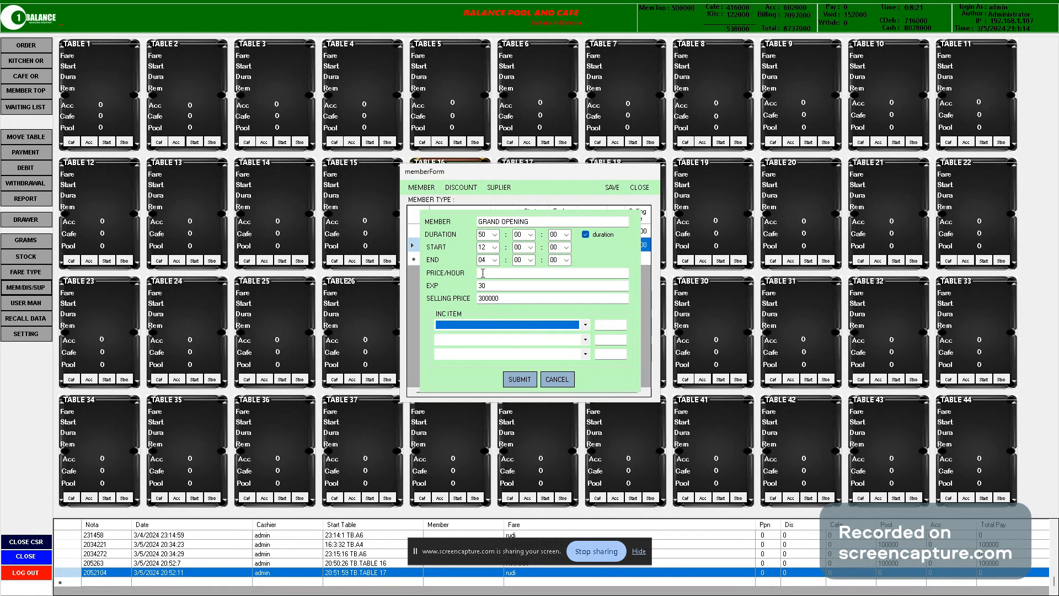
left_click(521, 379)
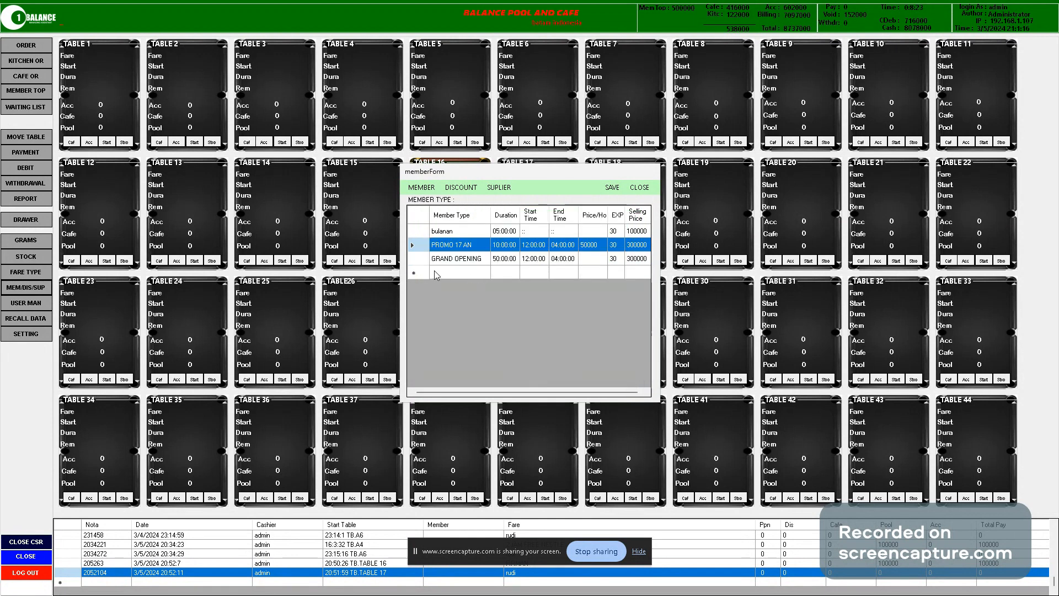
left_click(417, 260)
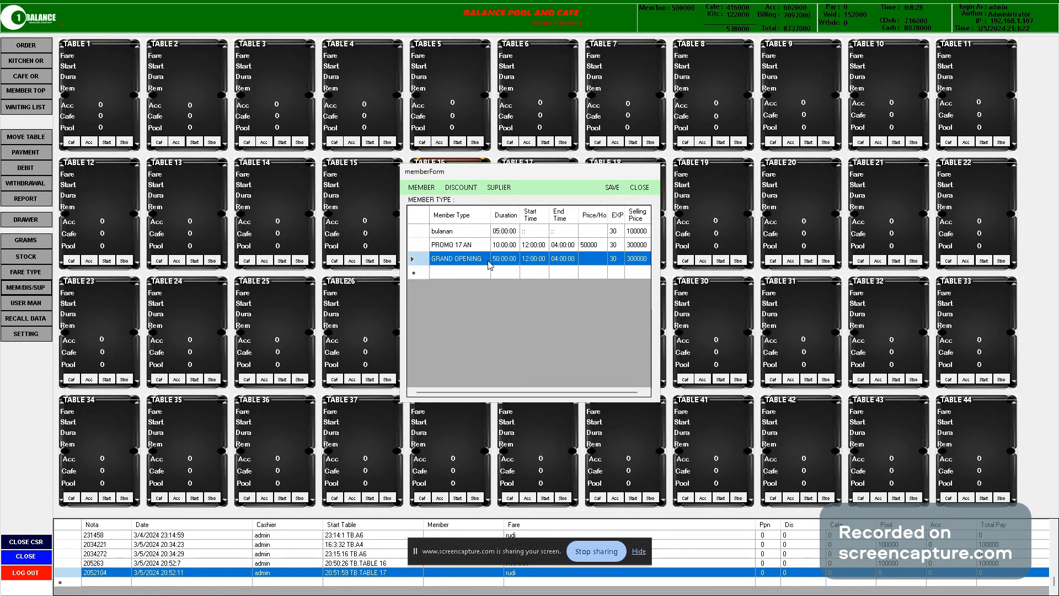
Examine the discount types DISKON MEMBER BARU and POTONGAN HARGA, with their percentage and money columns
left_click(451, 191)
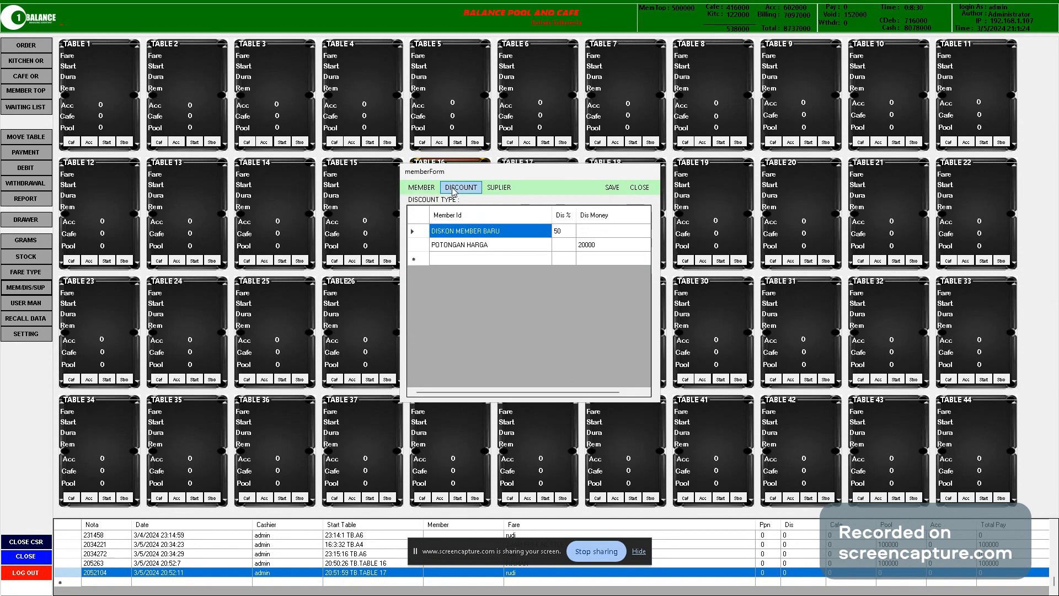
left_click(489, 246)
left_click(461, 234)
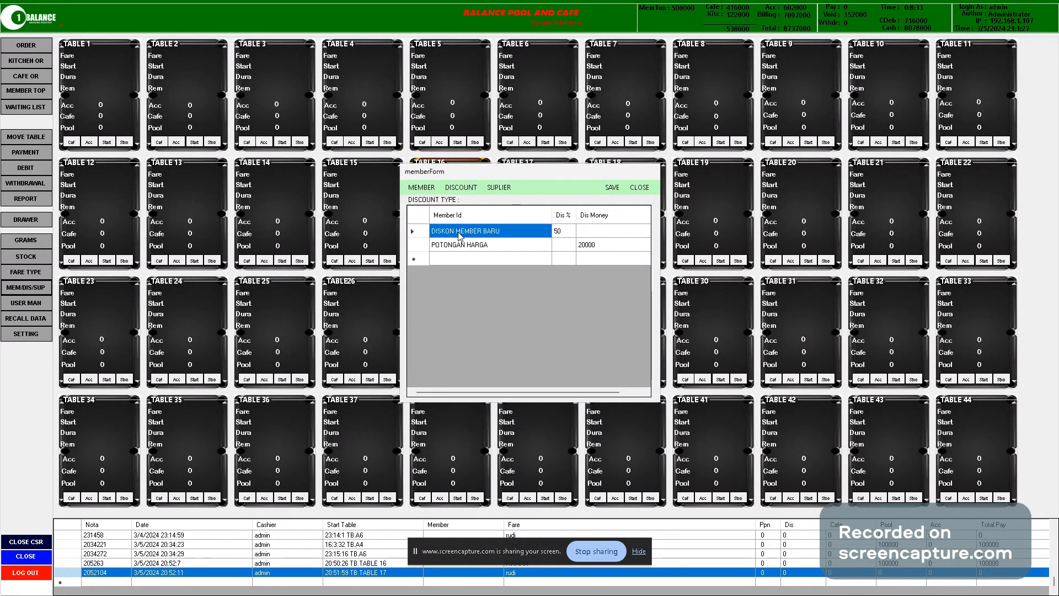
left_click(564, 233)
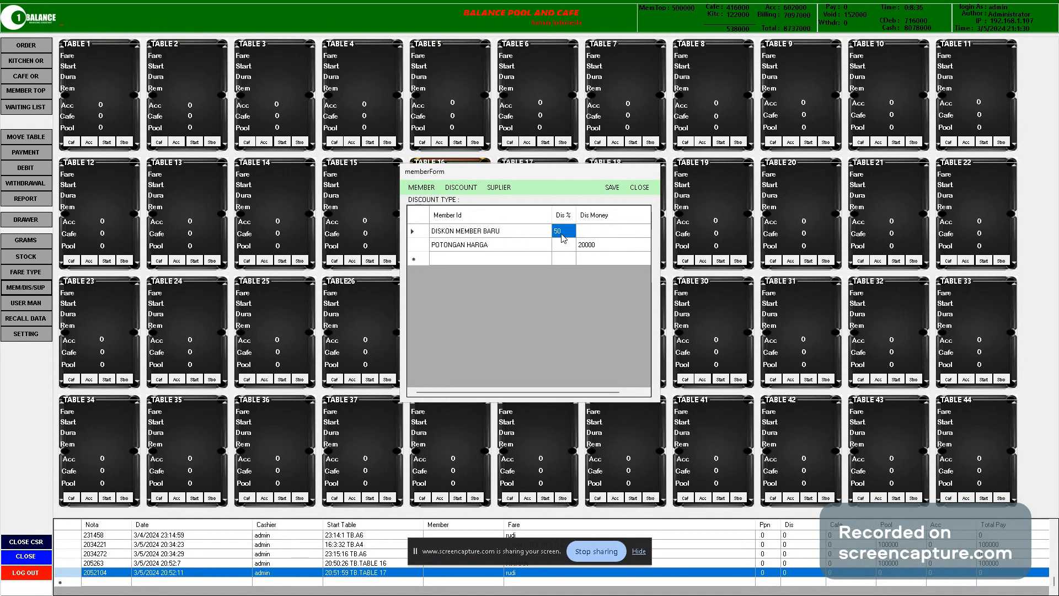
left_click(604, 243)
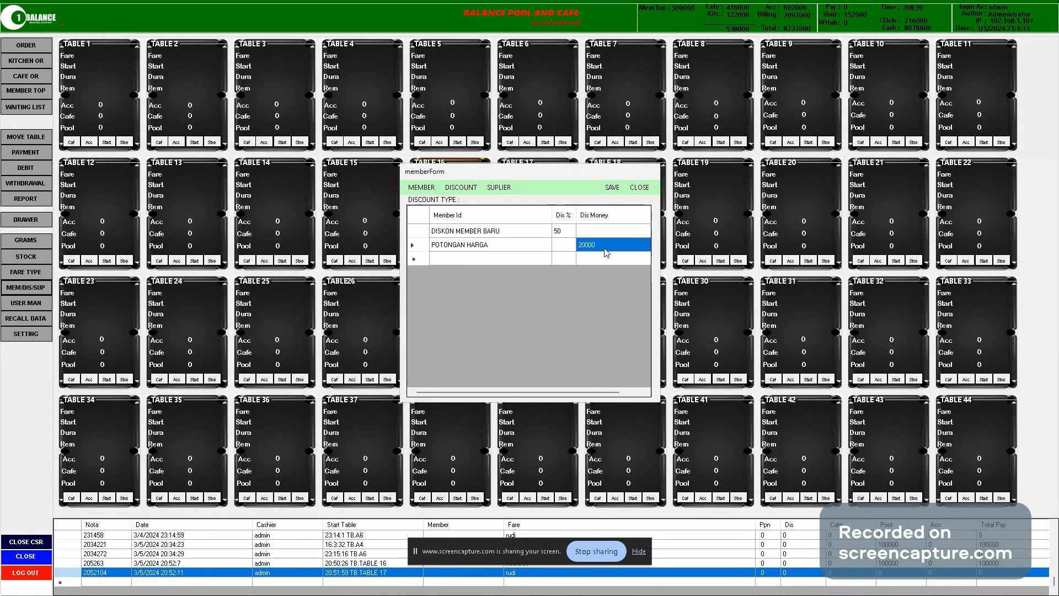
left_click(459, 235)
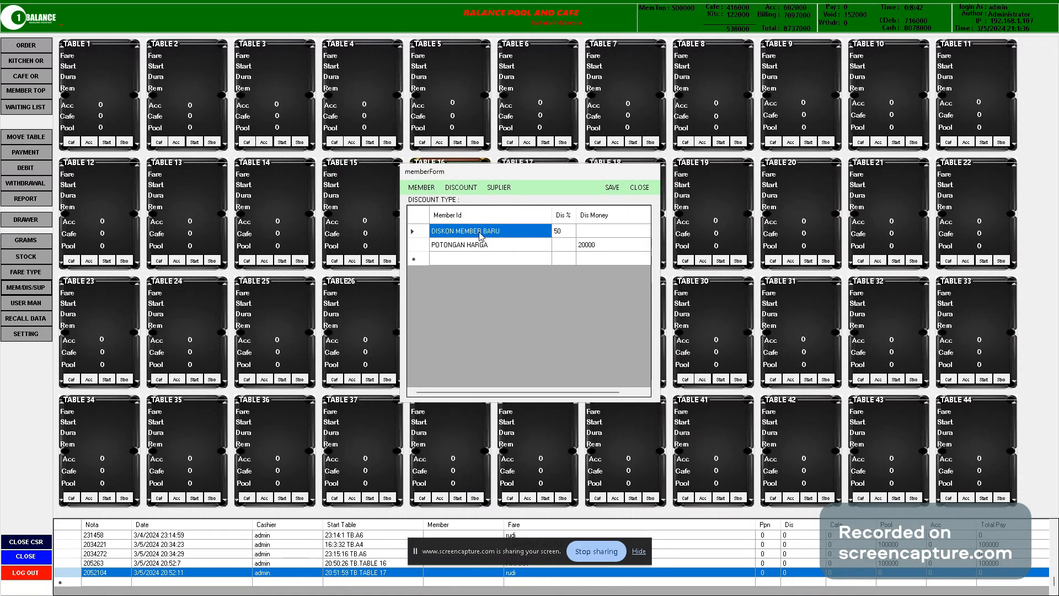
Rename the discount type DISKON MEMBER BARU as DISKON MEMBER OPENING
left_click(503, 234)
left_click_drag(502, 234, 490, 236)
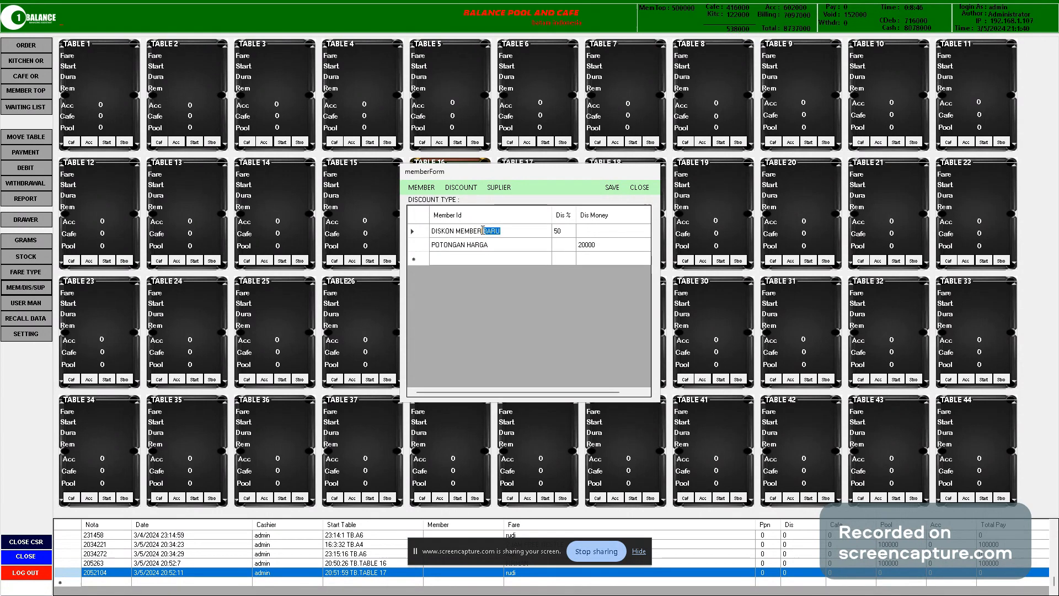
type("GO")
left_click(562, 235)
Compare the money discount of POTONGAN HARGA with the percentage discount of DISKON MEMBER OPENING
left_click(478, 249)
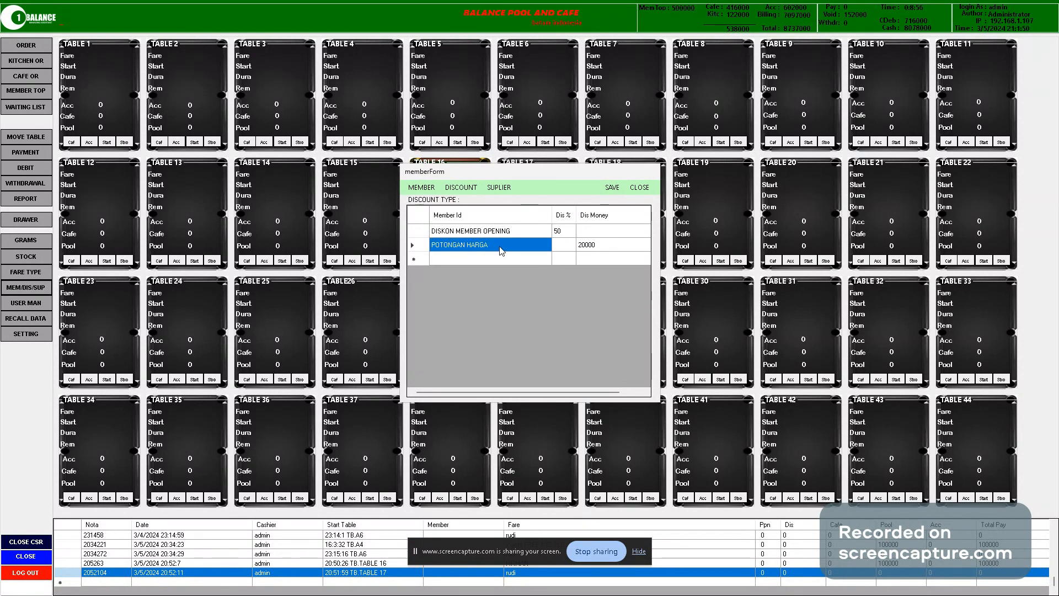
left_click(600, 248)
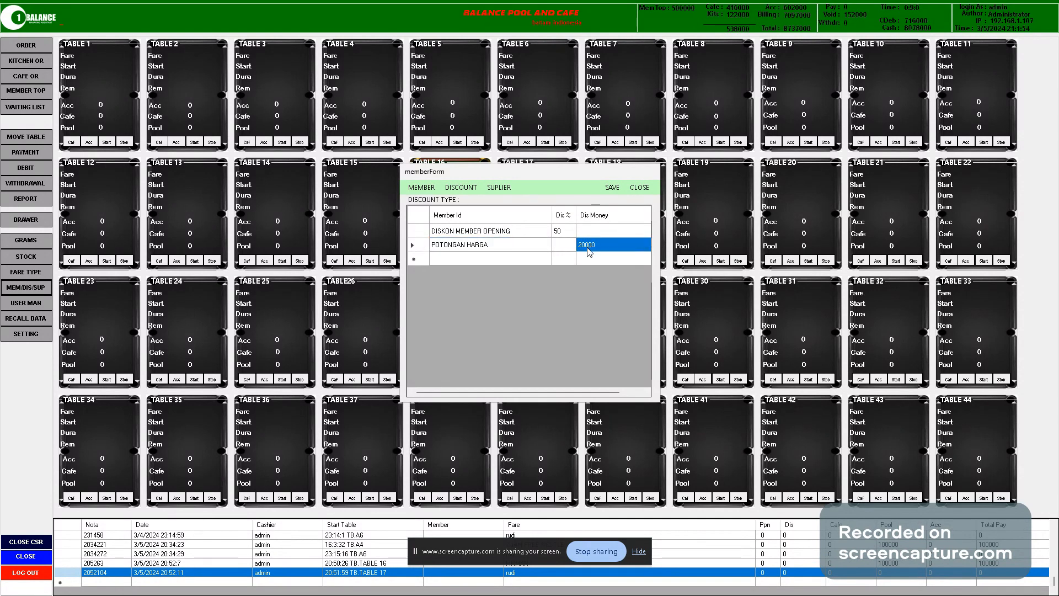
left_click(488, 240)
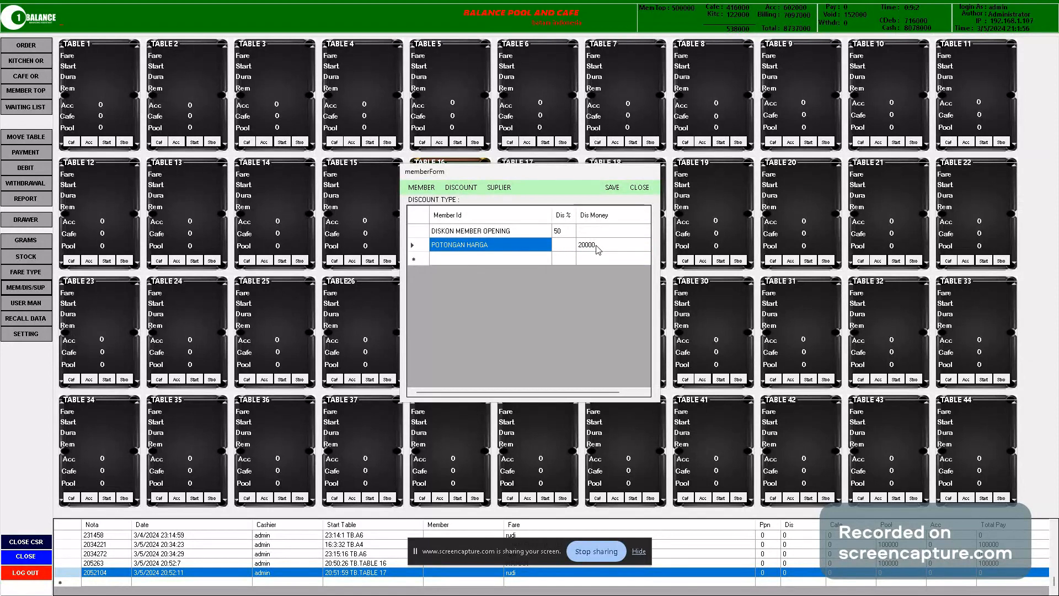
left_click(598, 248)
left_click(478, 235)
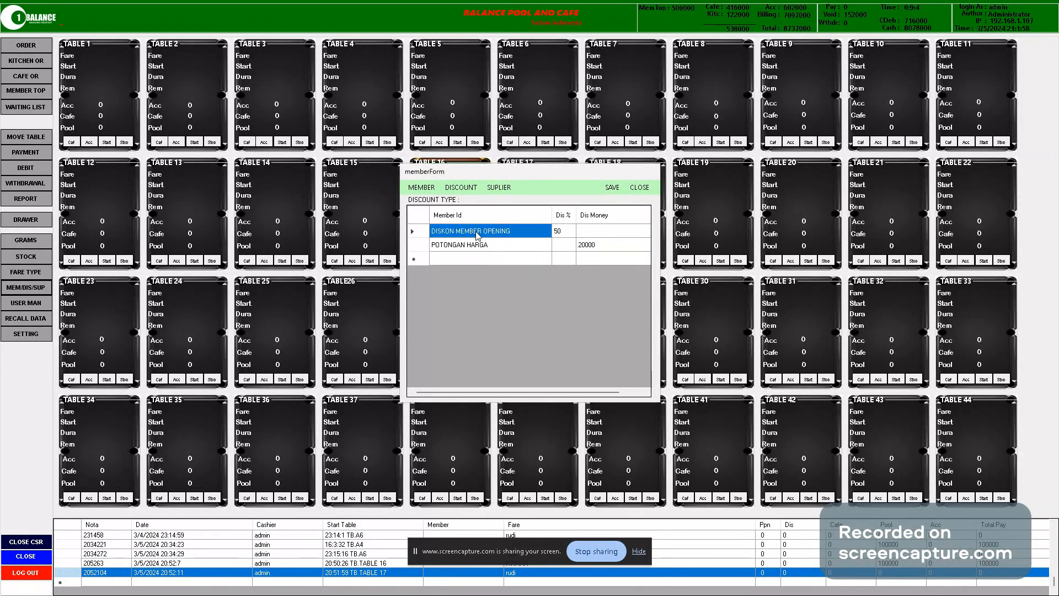
left_click(561, 232)
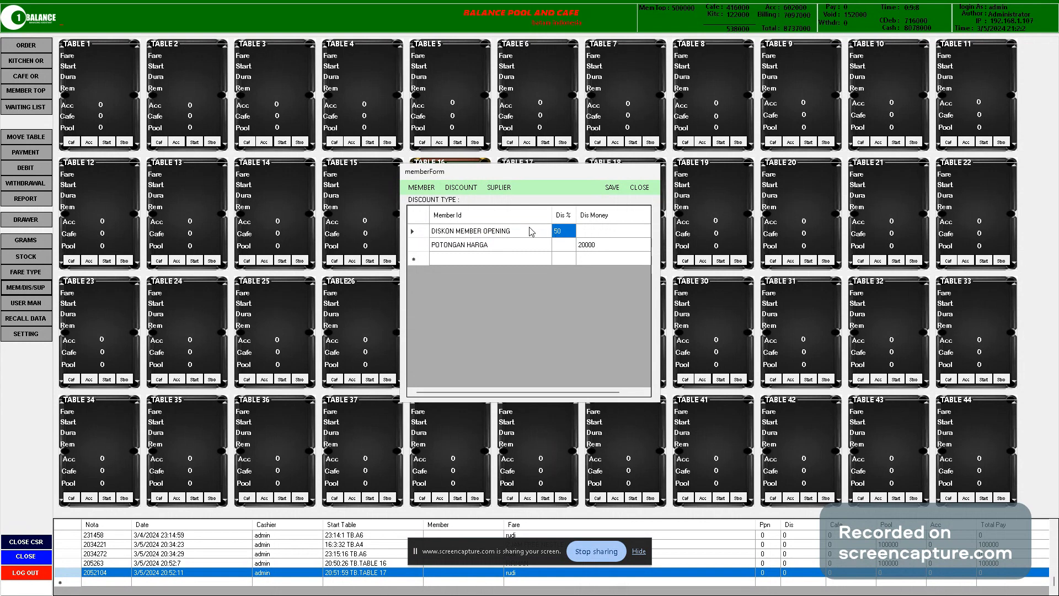
Examine the supplier list with its entries BELANJA DAPUR and BELANJA GALON AIR
left_click(500, 188)
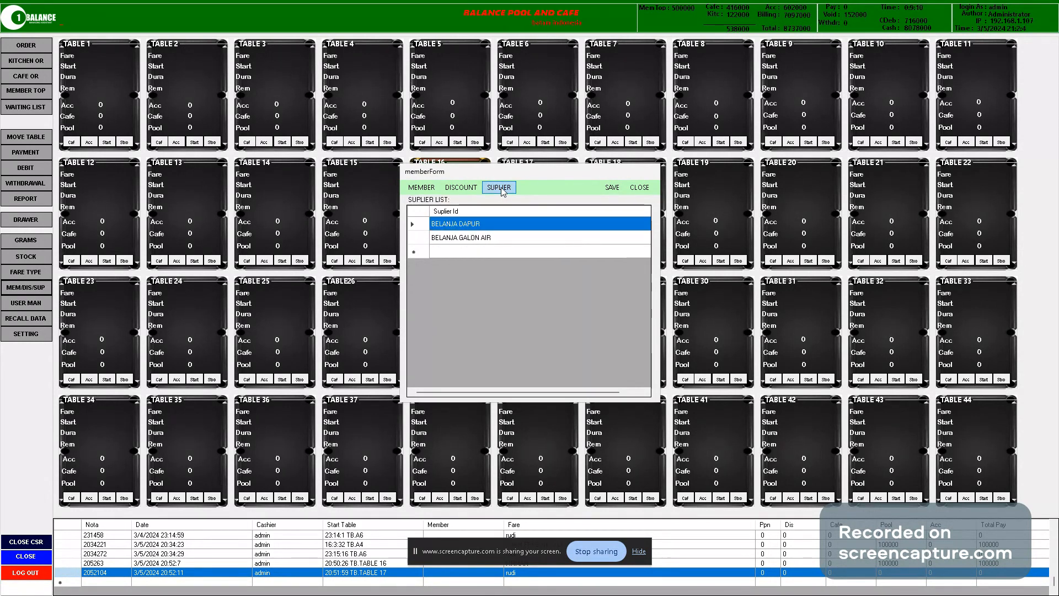
left_click(480, 238)
left_click(478, 225)
left_click(499, 236)
left_click(504, 227)
left_click(508, 239)
left_click(508, 228)
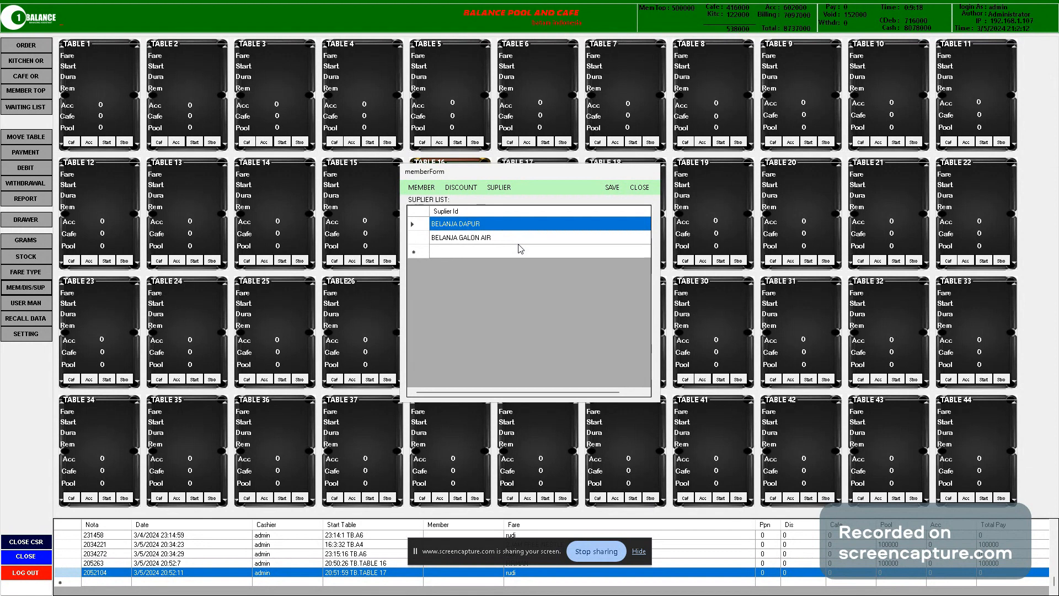
left_click(526, 239)
left_click(529, 226)
left_click(531, 233)
left_click(530, 223)
left_click(527, 237)
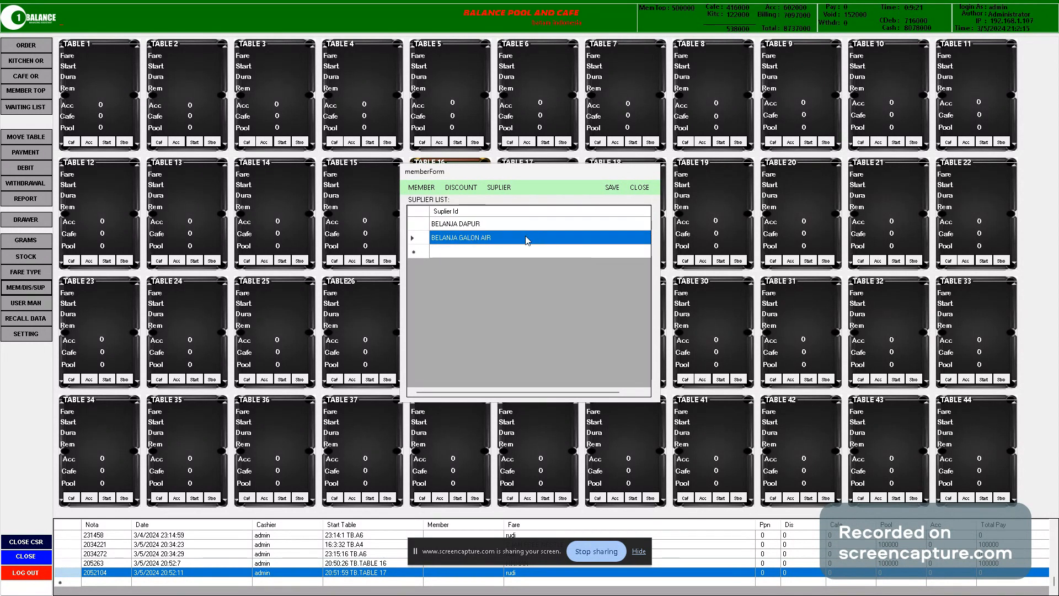
Add ATK as a new entry in the supplier list, and save and close the form
left_click(424, 250)
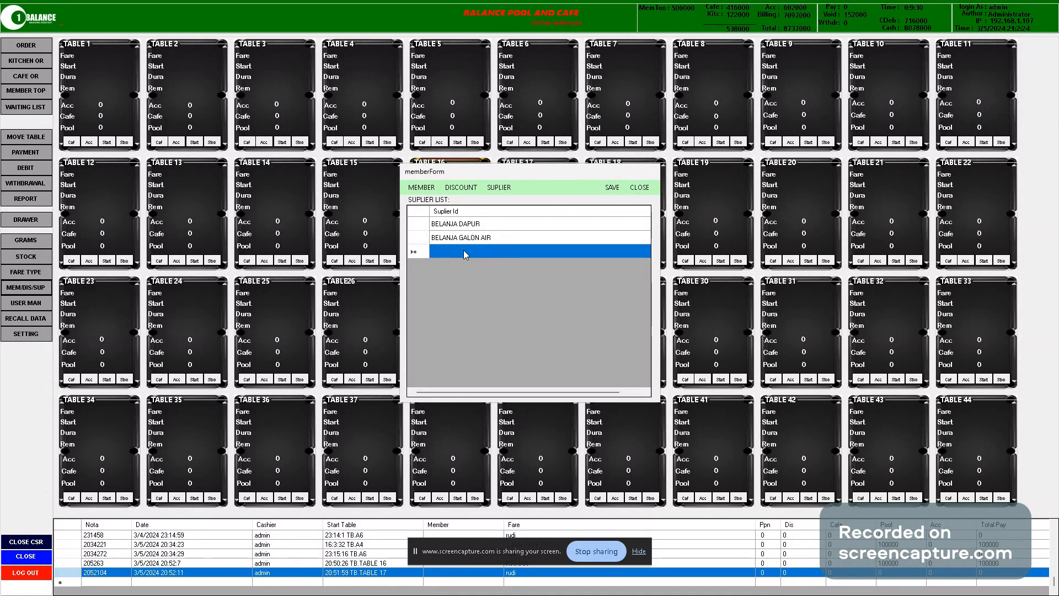
type("ATK")
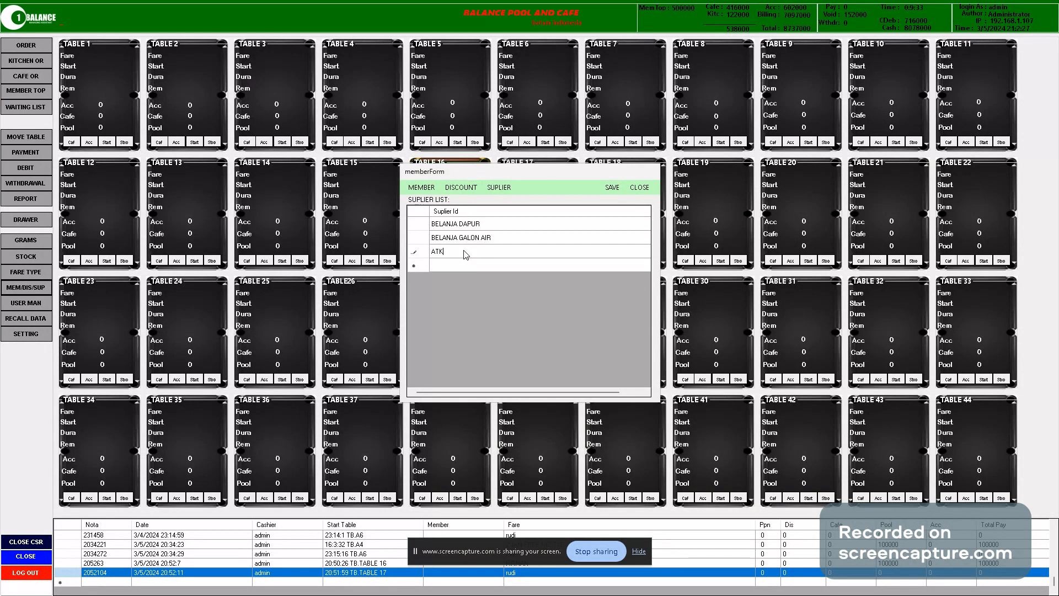
left_click(494, 225)
left_click(505, 249)
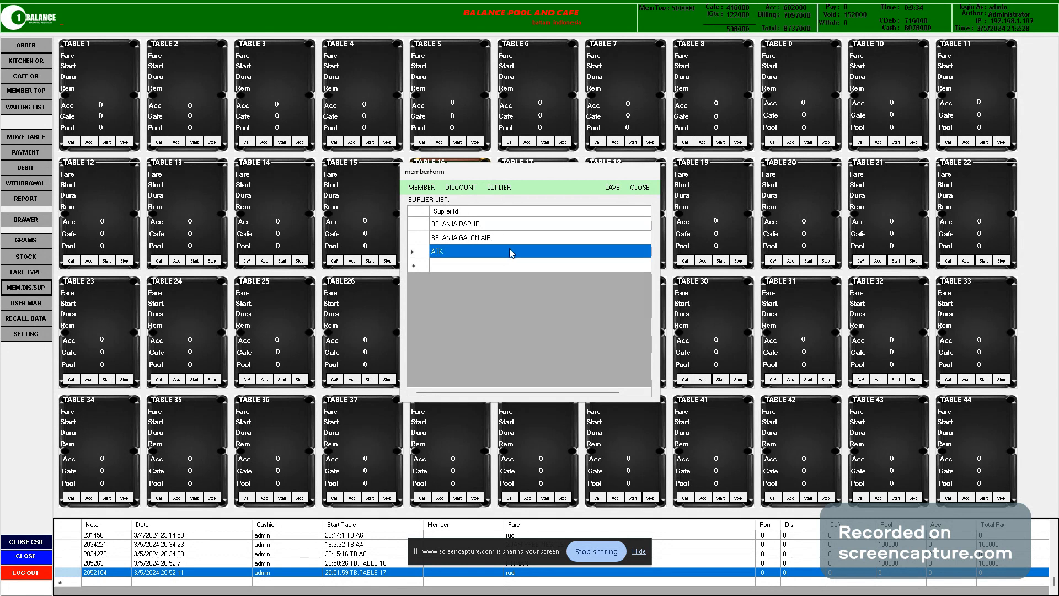
left_click(612, 187)
left_click(571, 328)
left_click(640, 187)
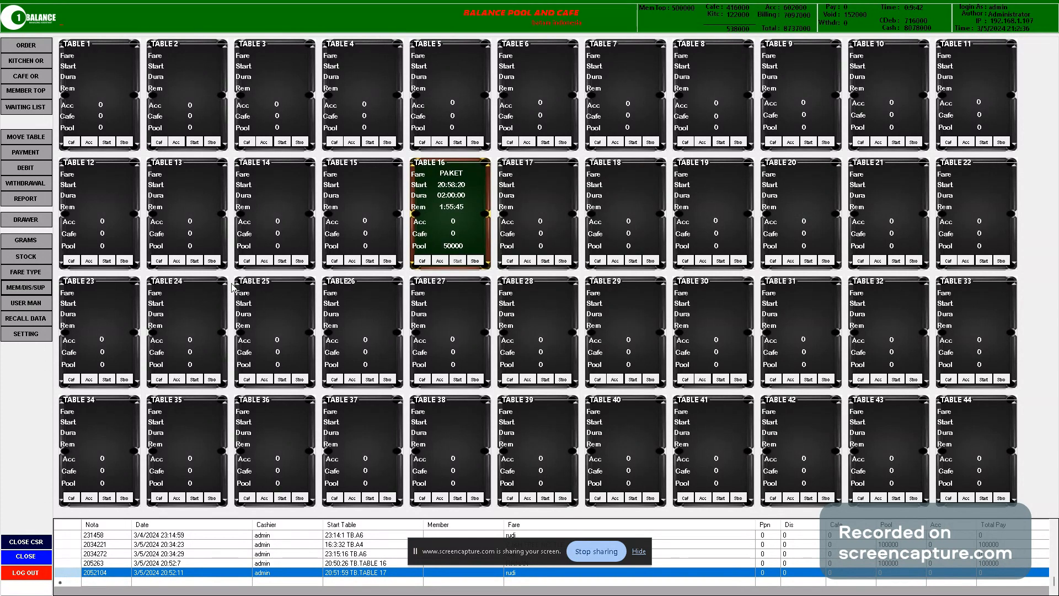
Open the member top-up form and enter the new member's name as the ID
left_click(32, 88)
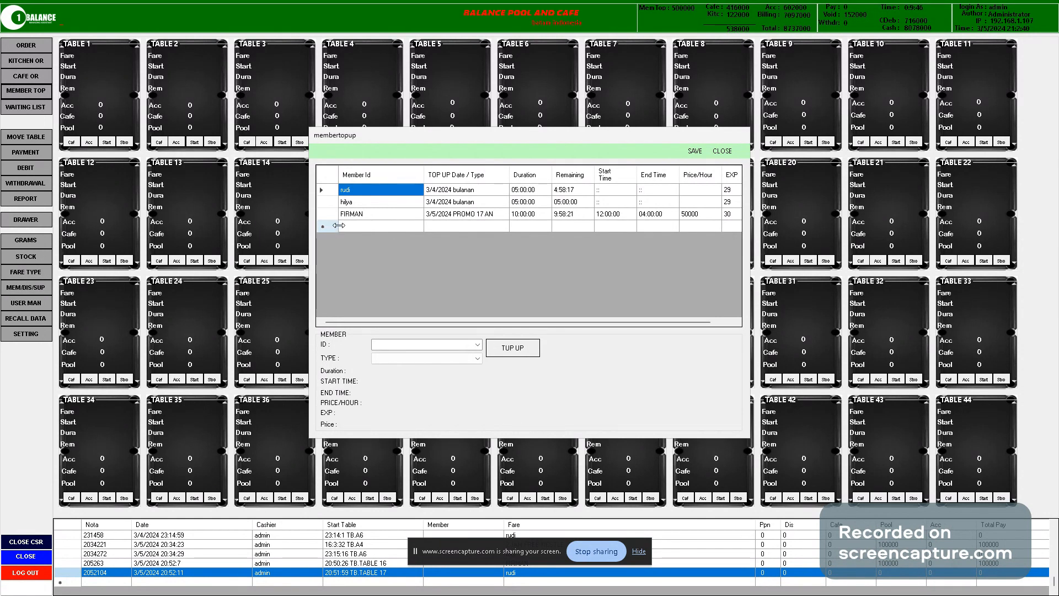
left_click(413, 346)
left_click(357, 216)
left_click(453, 347)
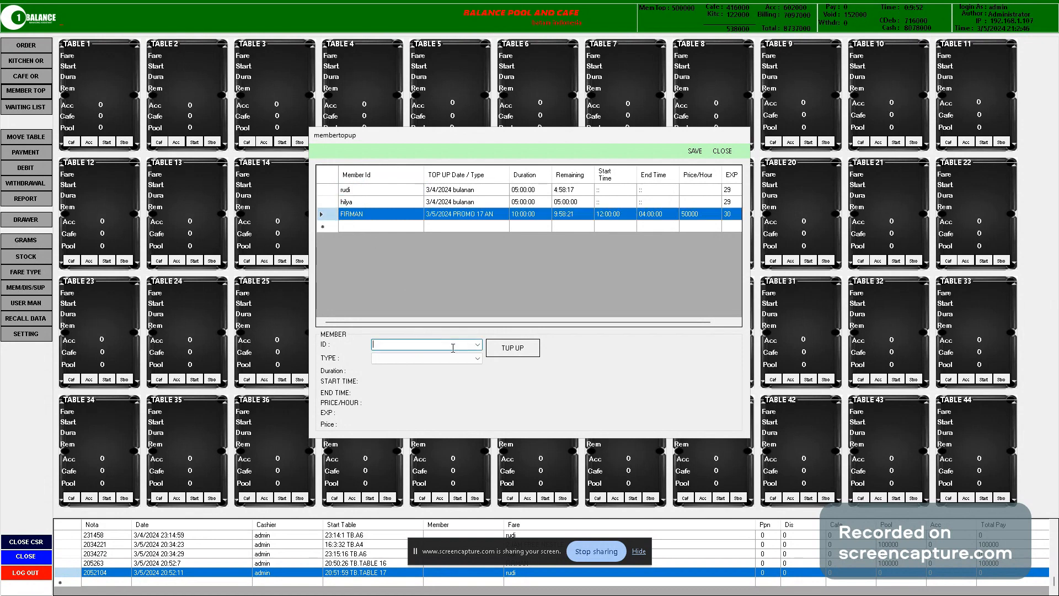
left_click(387, 216)
left_click(436, 343)
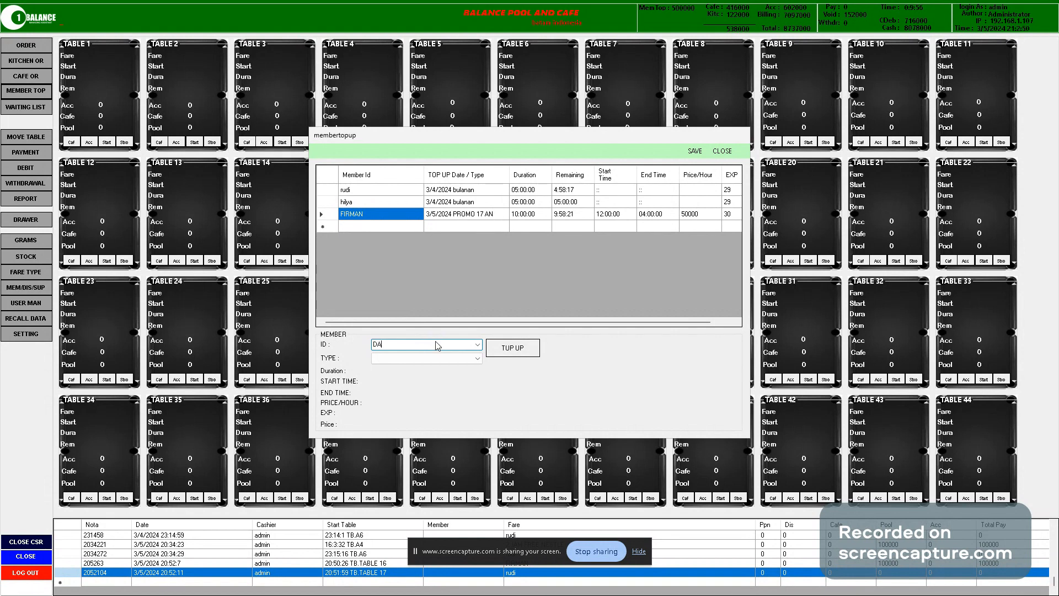
left_click(460, 358)
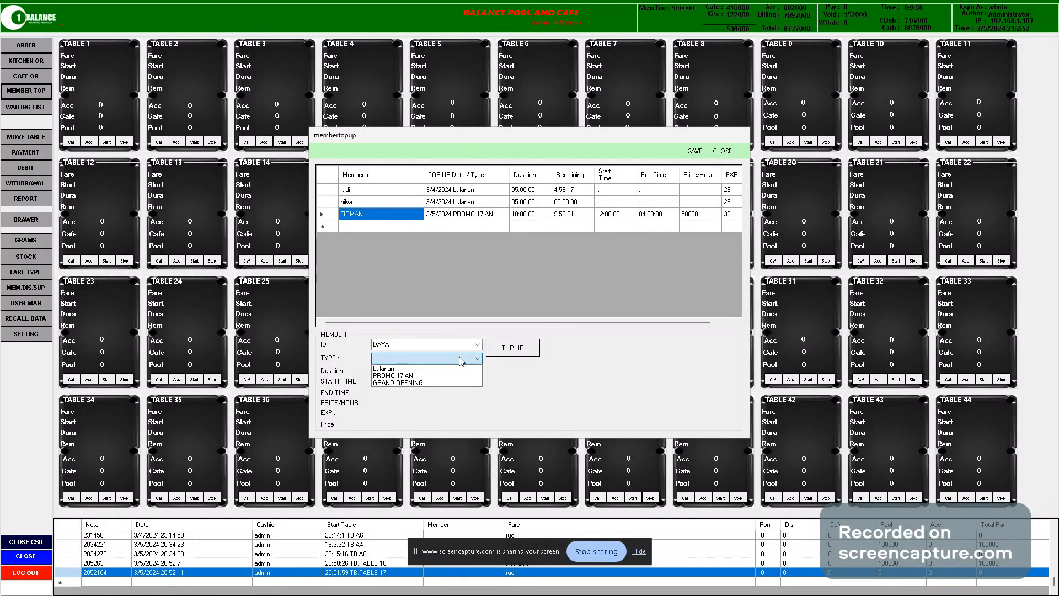
Append a member number to the name in the member ID
left_click(432, 346)
left_click(434, 350)
left_click(436, 344)
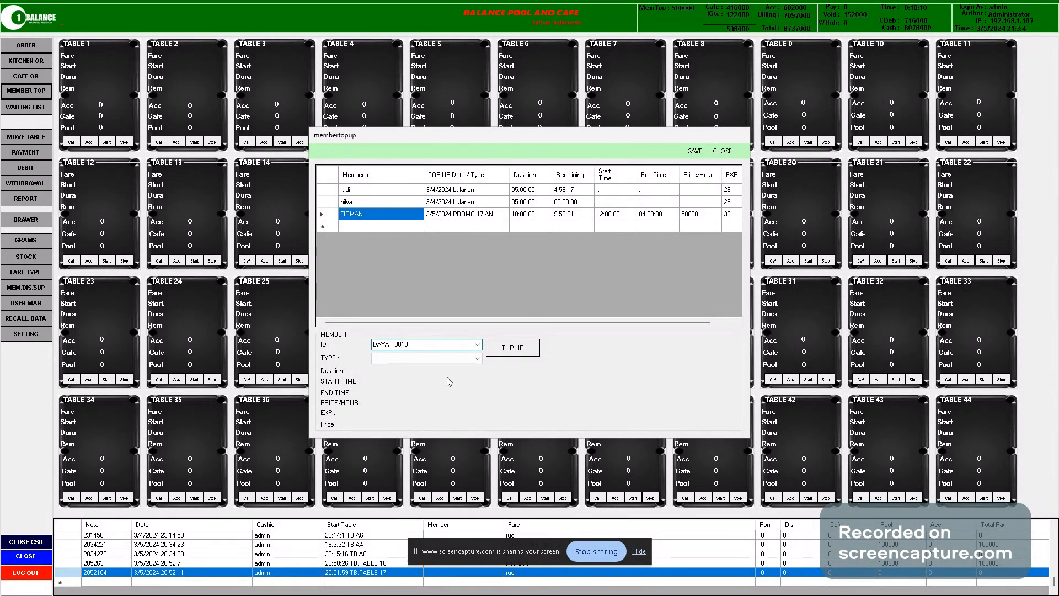
double_click(403, 344)
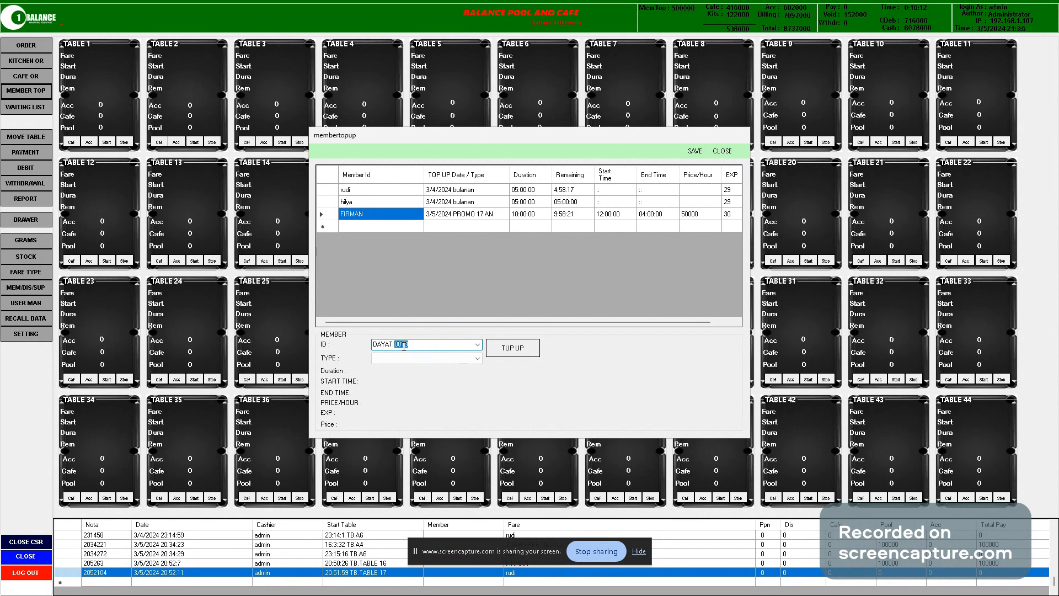
Top up the new member with the GRAND OPENING type and acknowledge the message
left_click(474, 366)
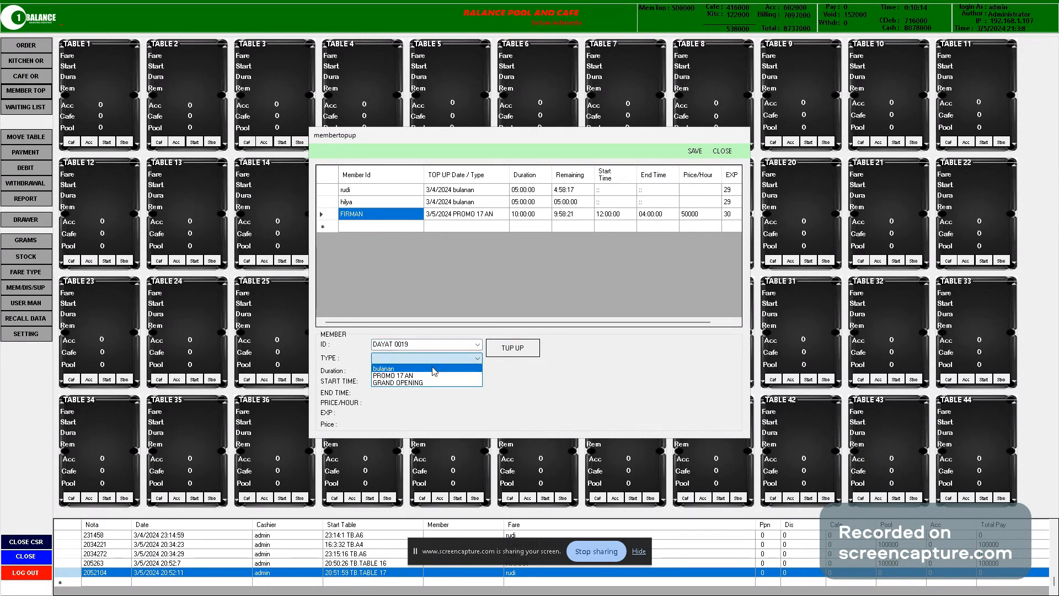
left_click(434, 382)
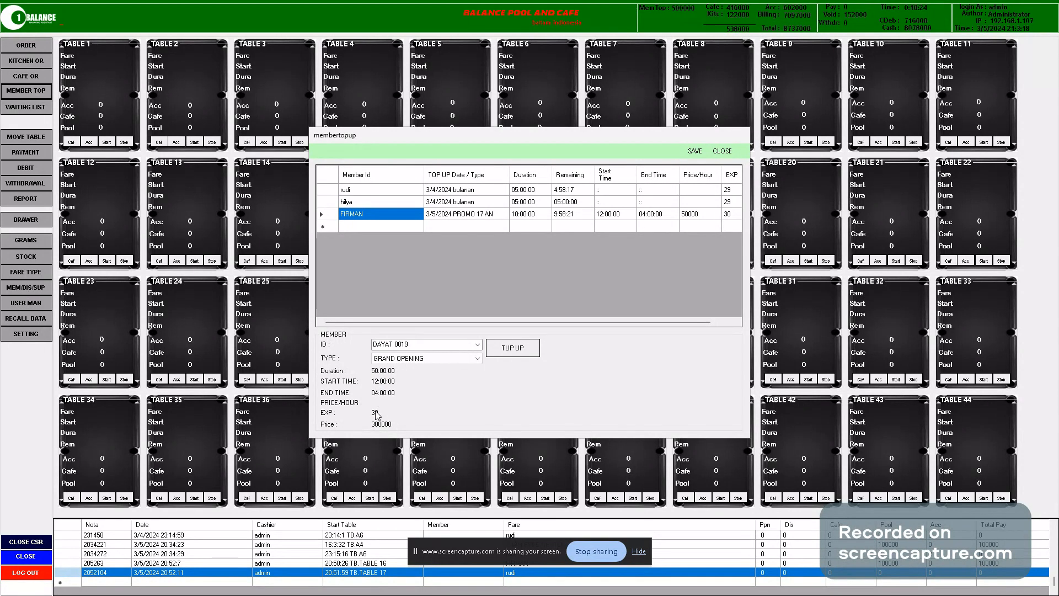
left_click(513, 350)
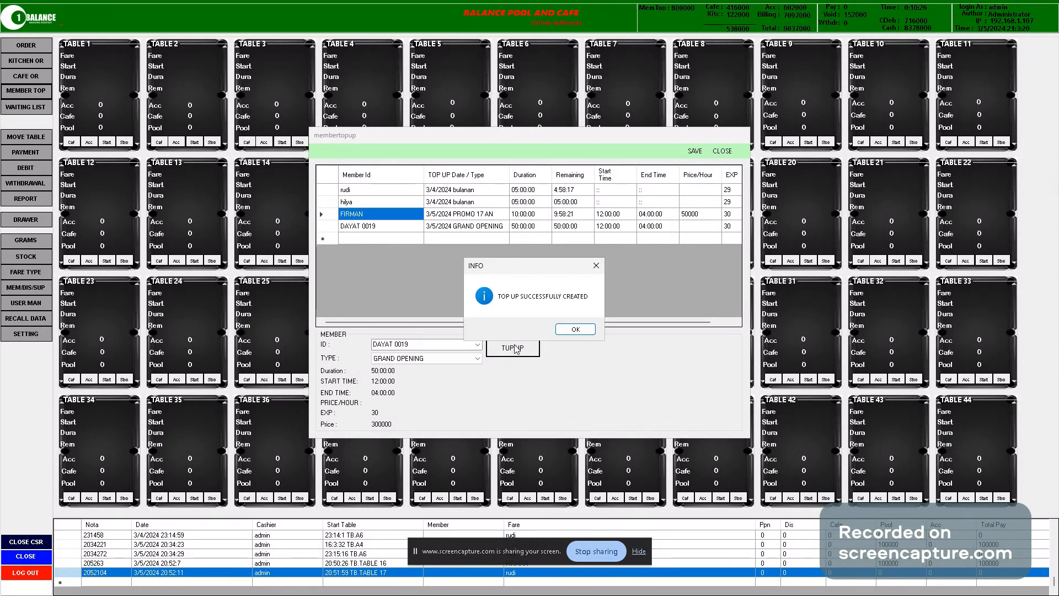
left_click(575, 331)
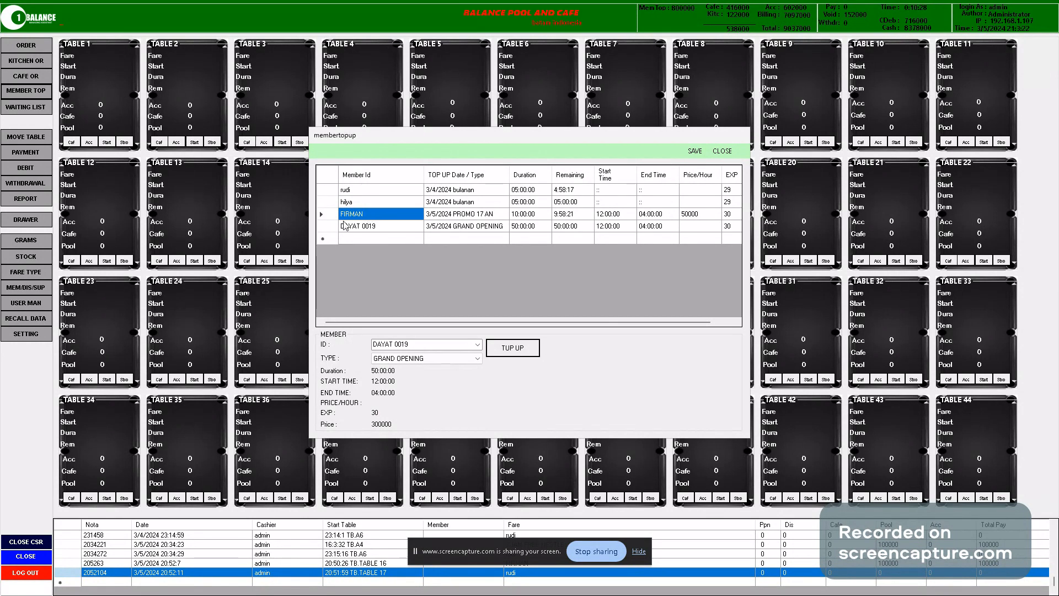
Select the new member's row, save the top-up data and close the form
left_click(379, 228)
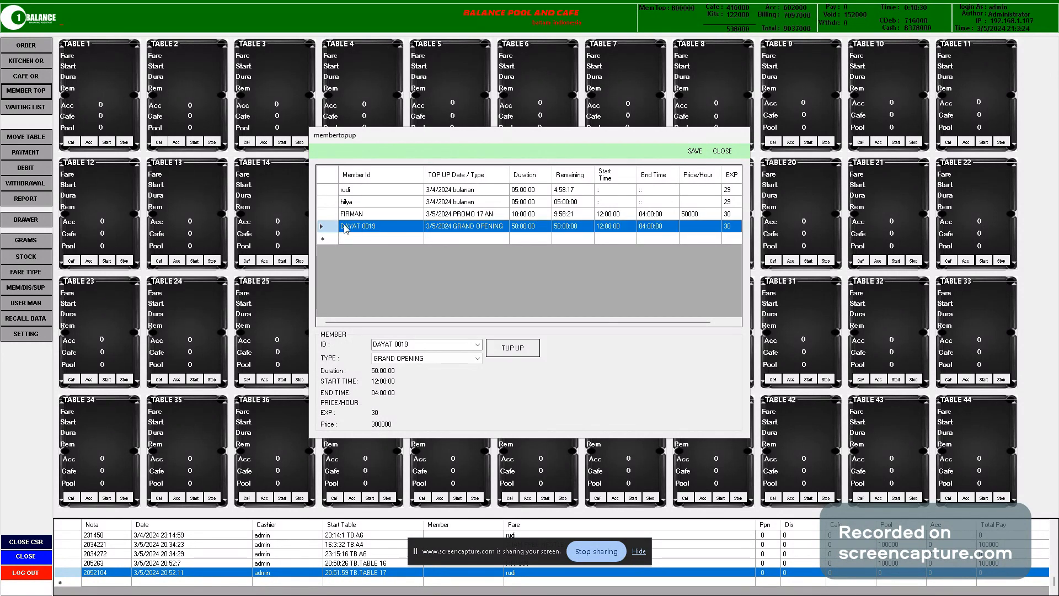
left_click(695, 151)
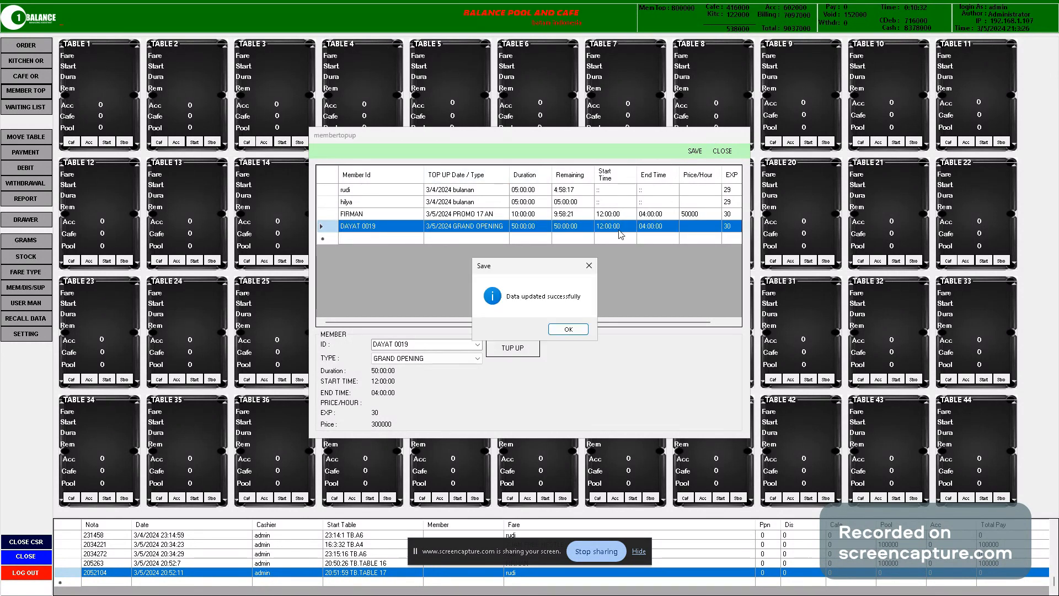
left_click(582, 329)
left_click(722, 151)
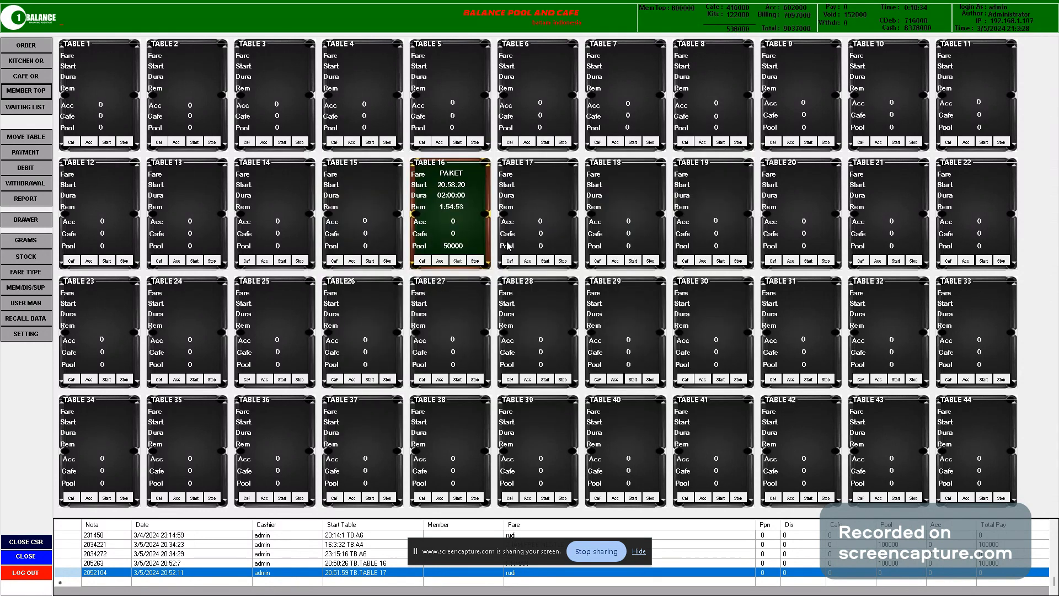
Start TABLE 17 with the new GRAND OPENING member as the fare, and view its closing bill without submitting it
left_click(546, 266)
left_click(545, 168)
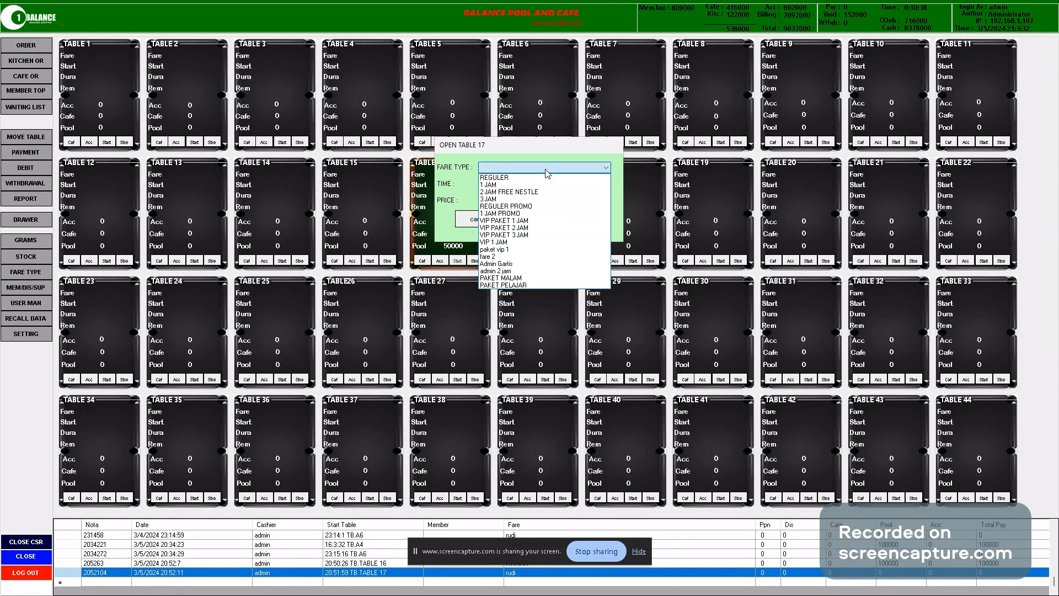
left_click(540, 167)
left_click(591, 219)
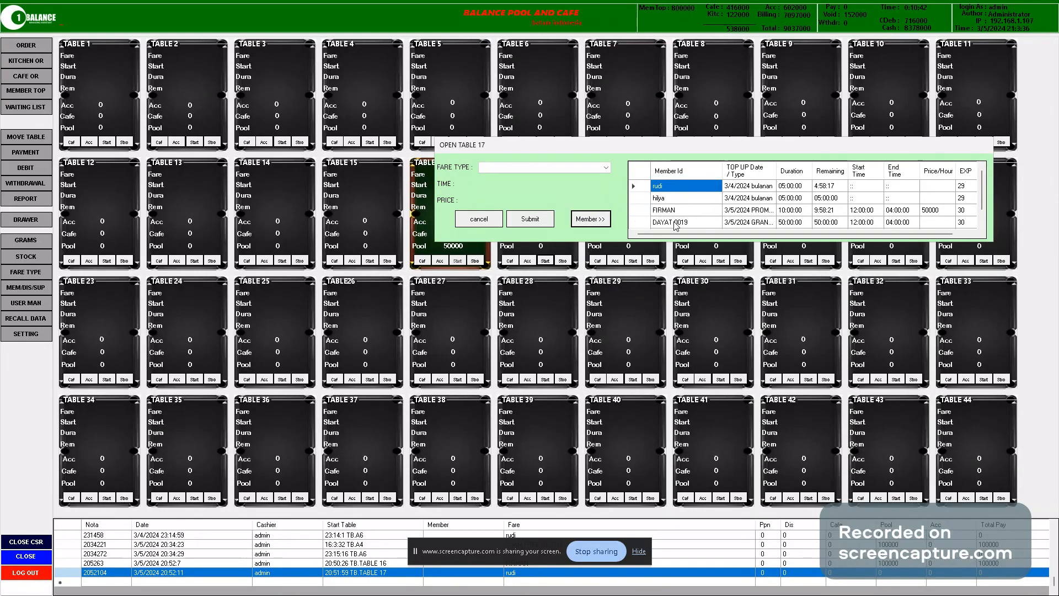
double_click(674, 222)
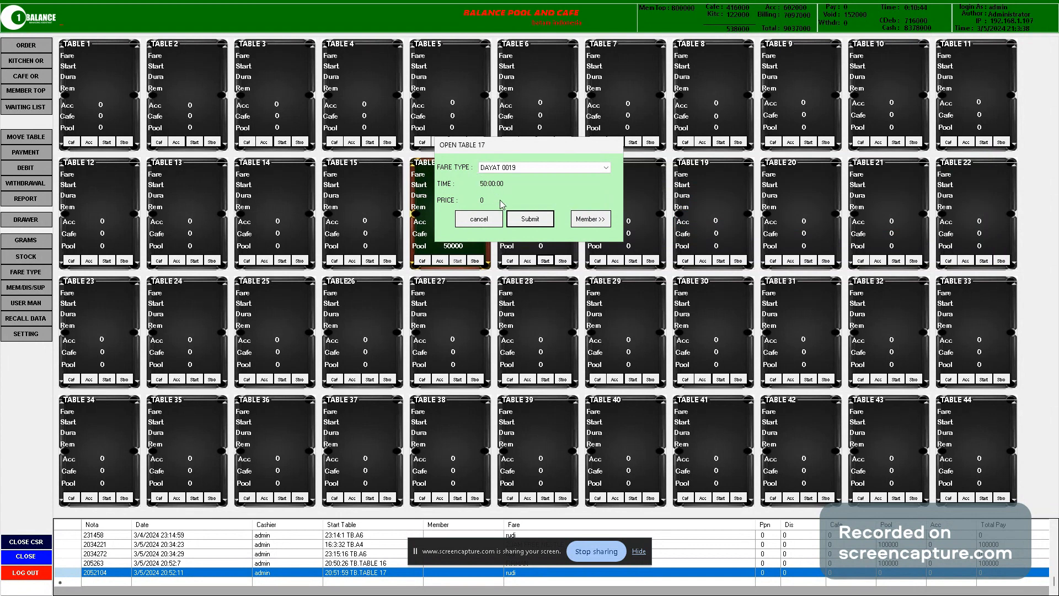
left_click(528, 216)
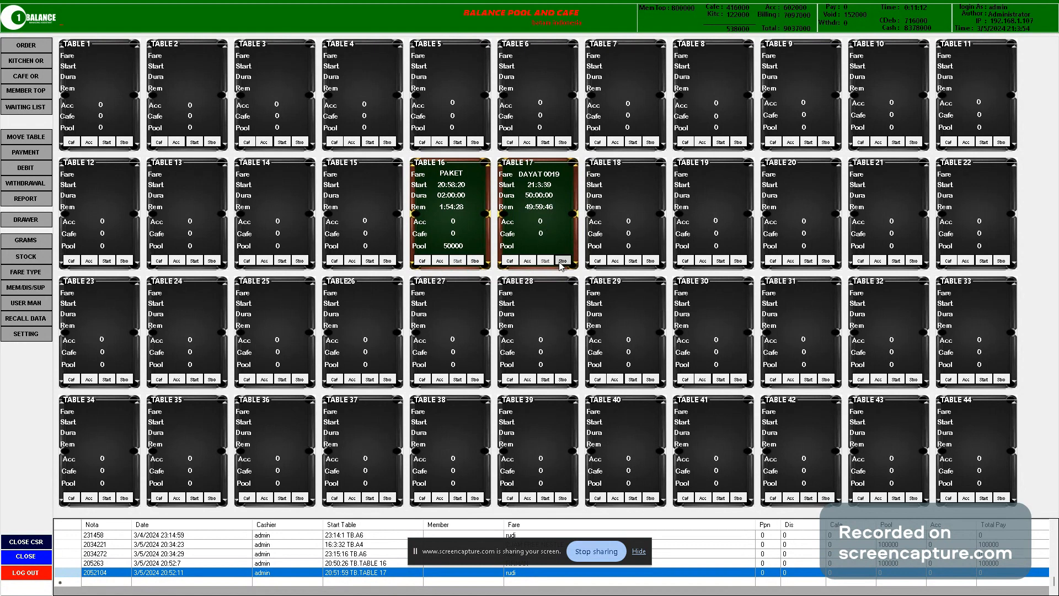
left_click(562, 261)
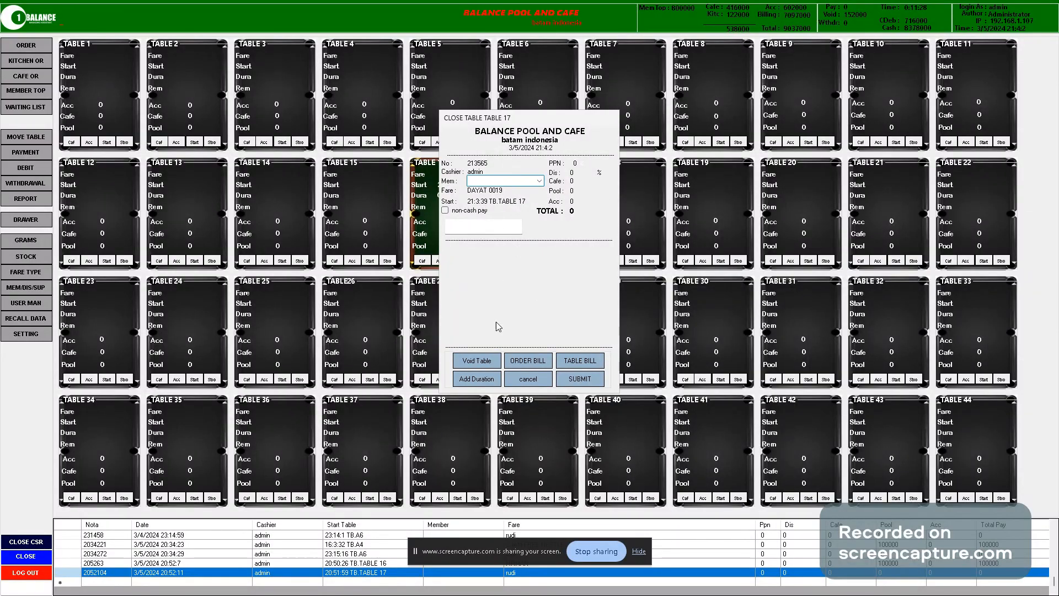
left_click(524, 381)
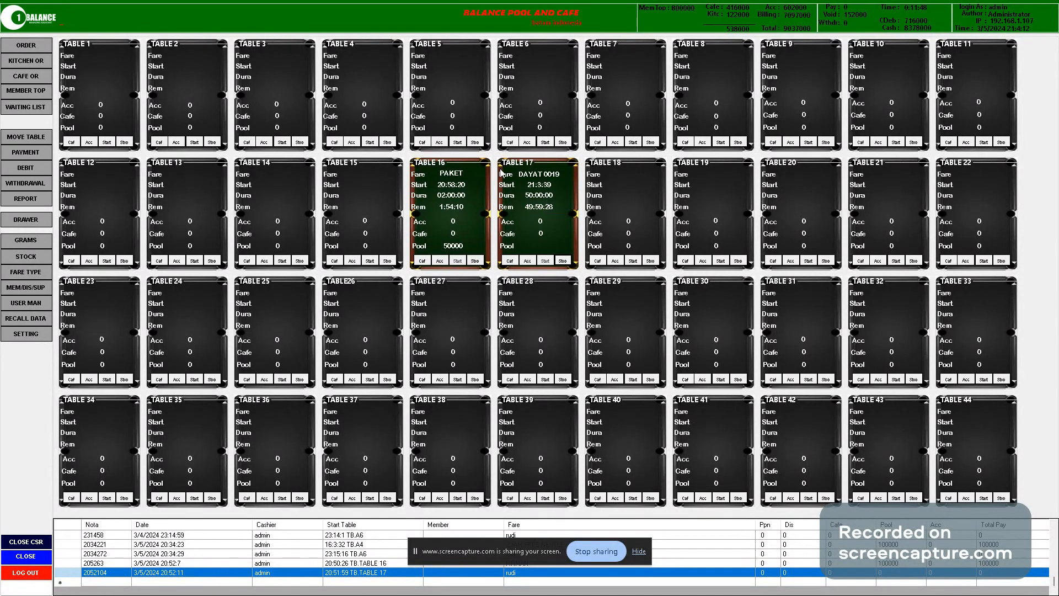
left_click(633, 260)
left_click(590, 220)
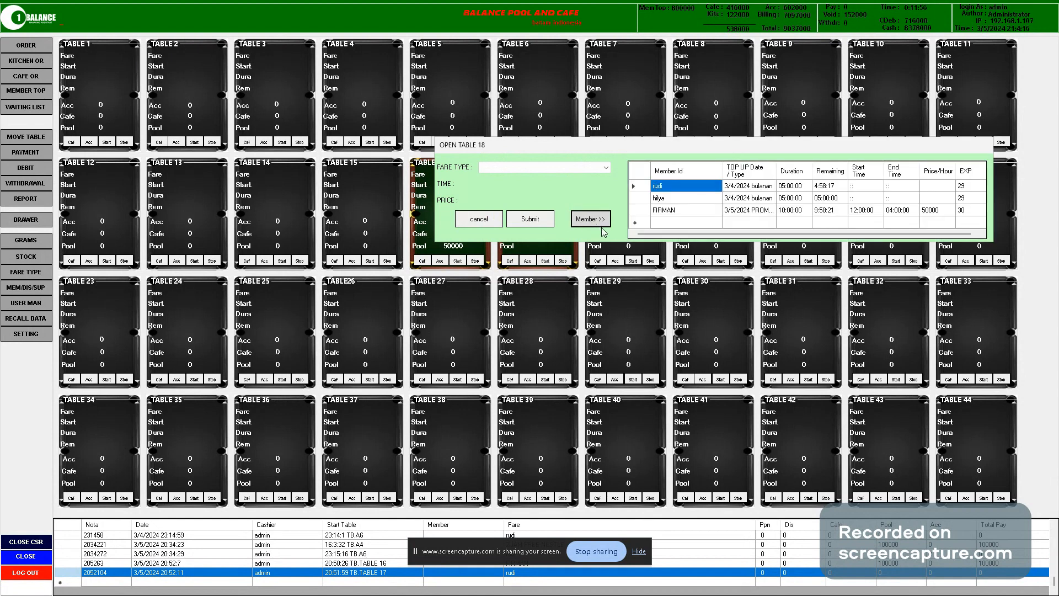
left_click(658, 223)
left_click(645, 223)
double_click(643, 210)
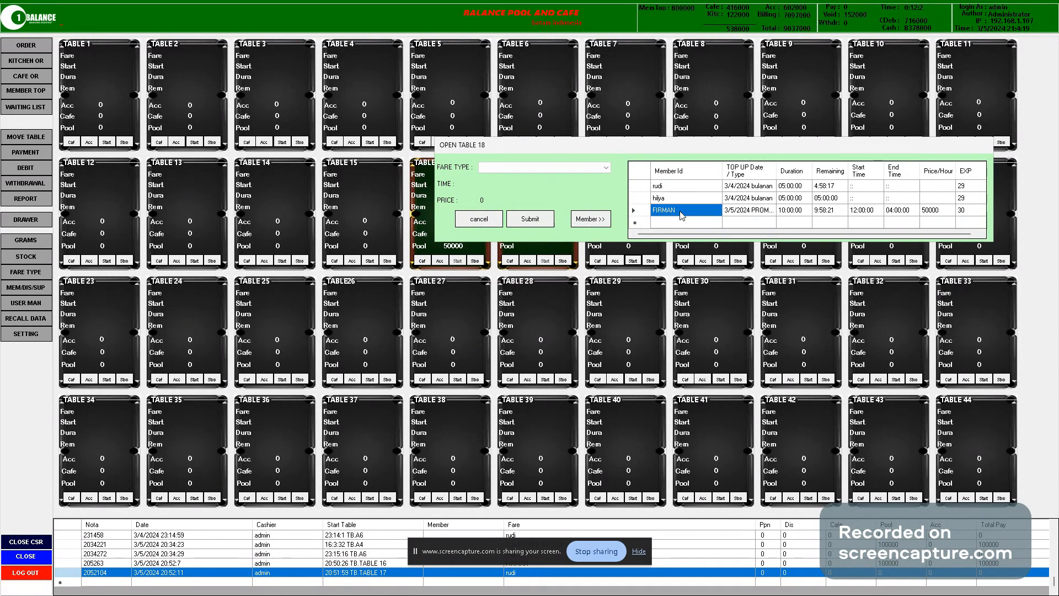
left_click(486, 224)
Try to start TABLE 18 with the 10-hour PROMO member as the fare
left_click(633, 260)
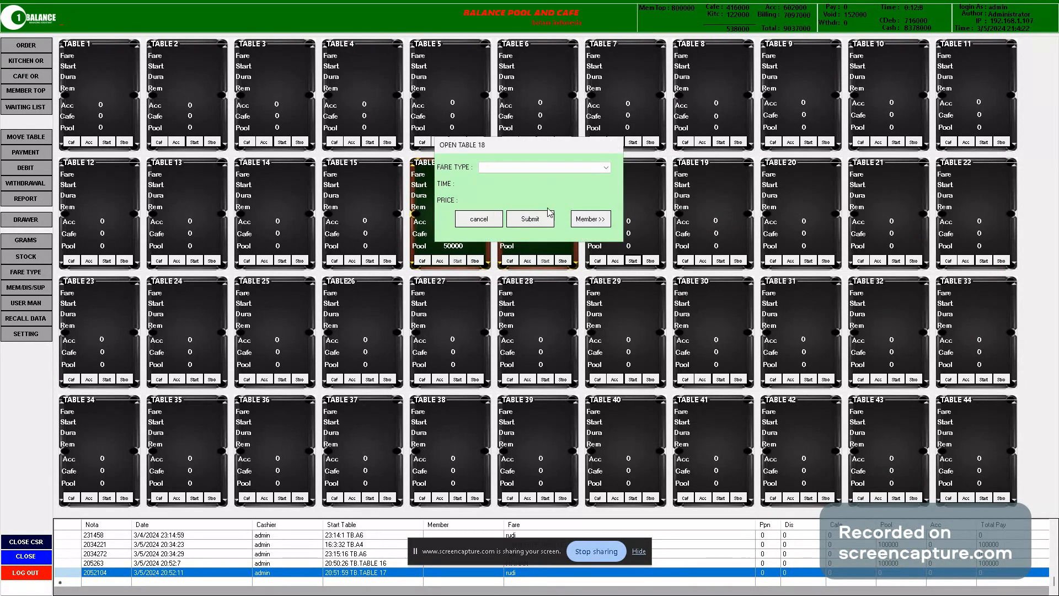
left_click(589, 219)
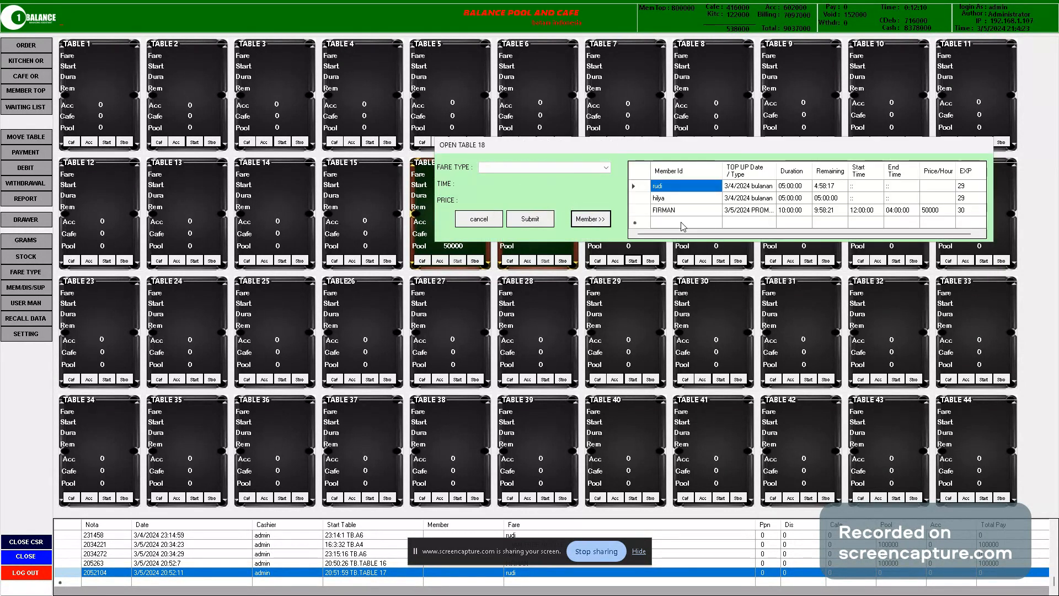
double_click(646, 211)
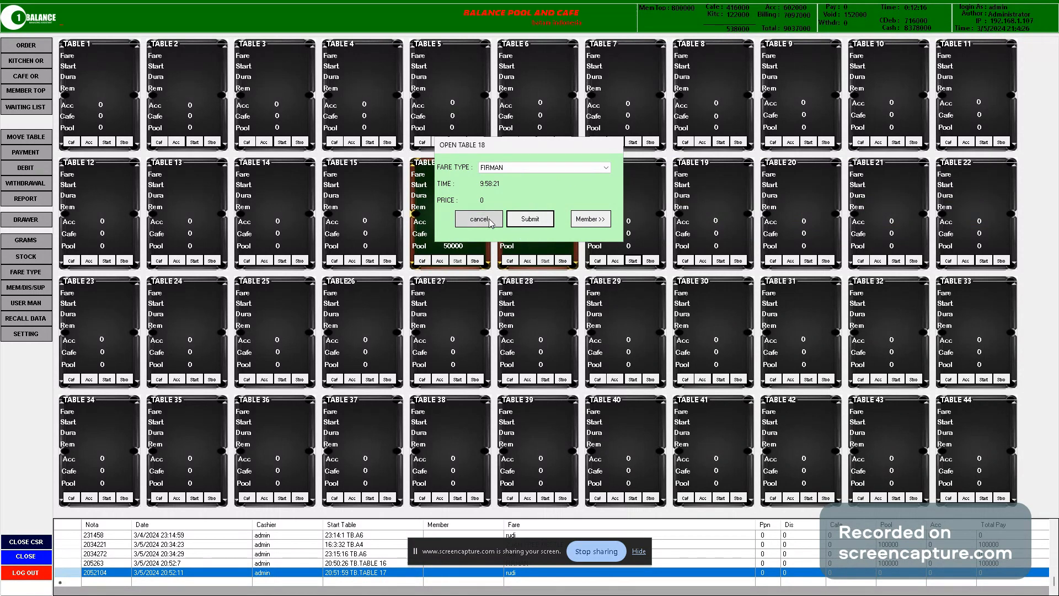
left_click(519, 223)
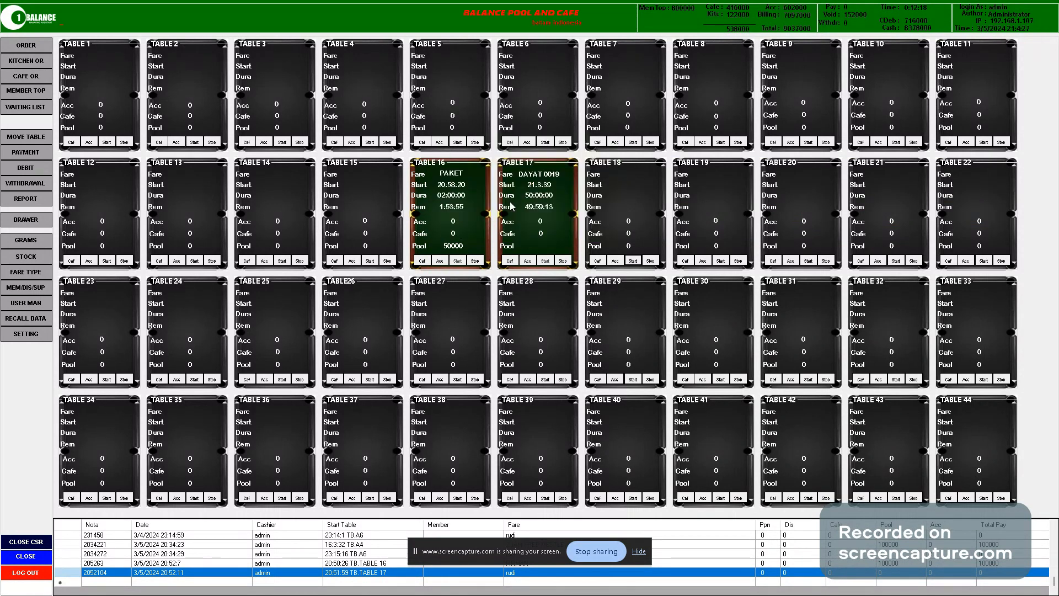
Start TABLE 18 with the REGULER fare type
left_click(633, 261)
left_click(559, 168)
left_click(557, 178)
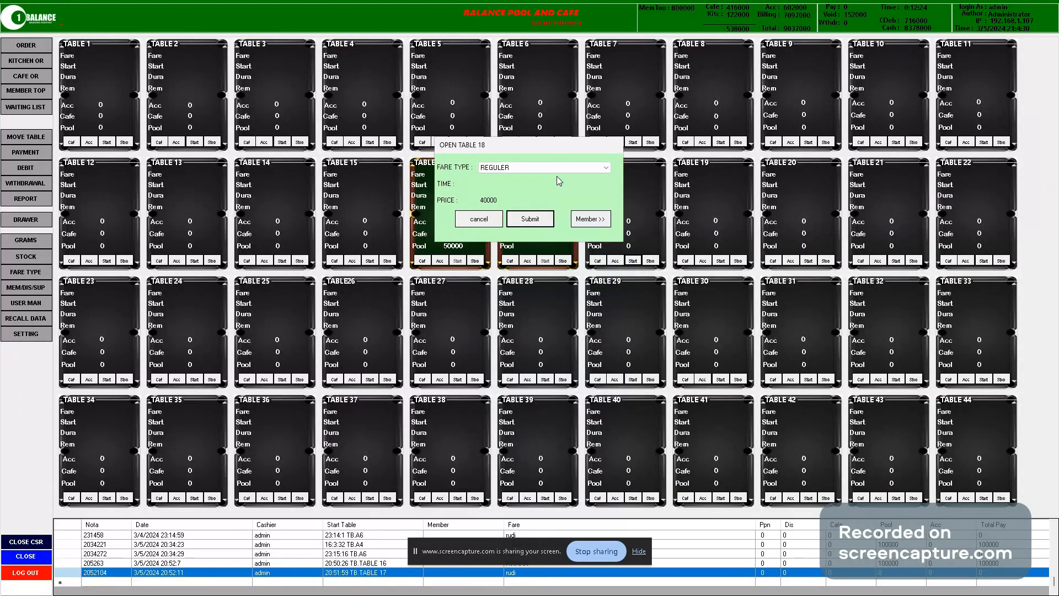
left_click(528, 221)
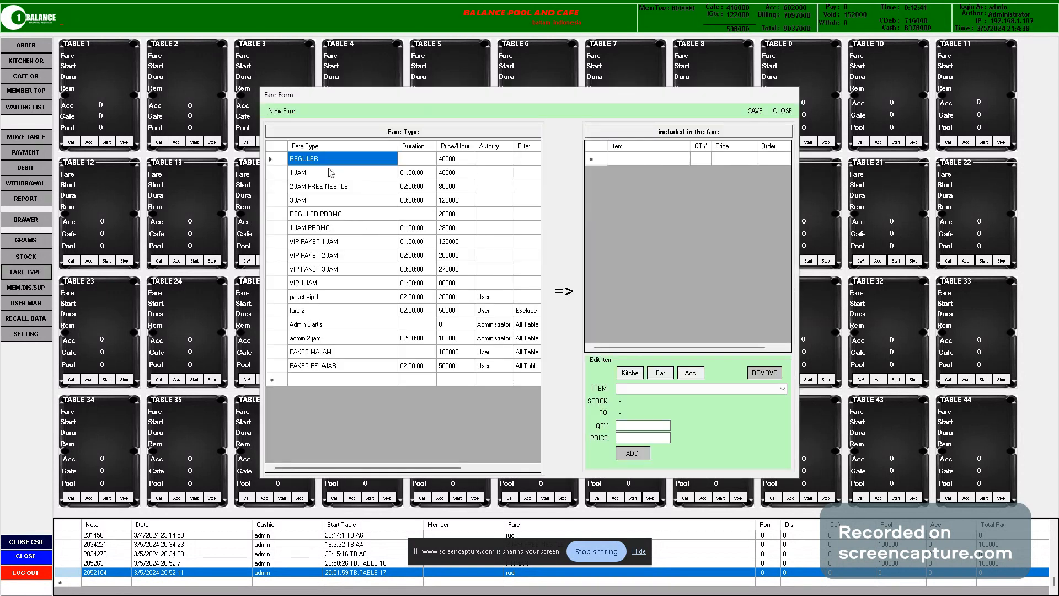
Check the REGULER hourly price and the item included in 2 JAM FREE NESTLE in the fare types, and close the form
left_click(448, 159)
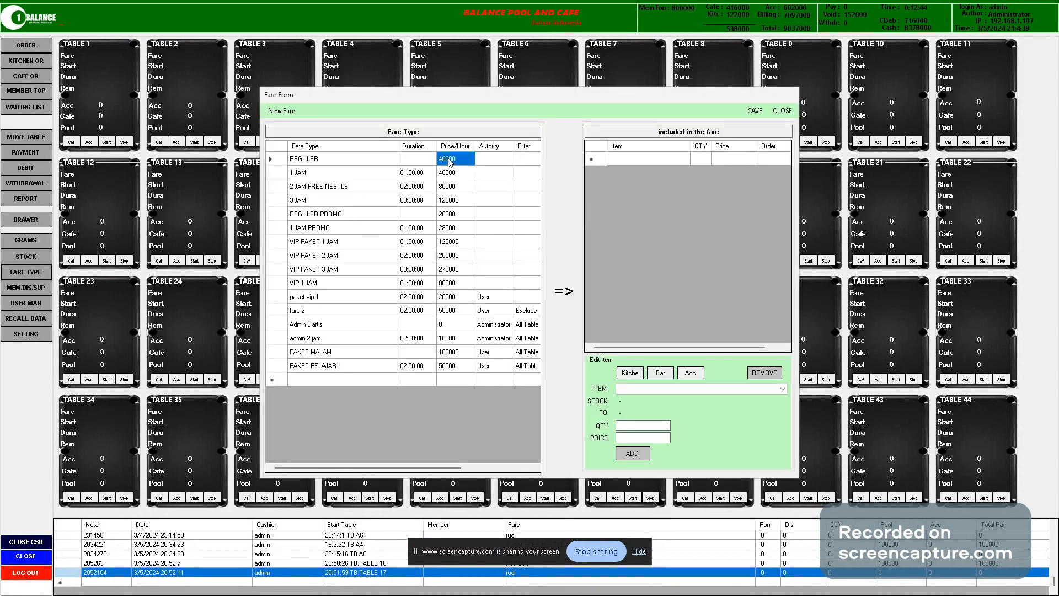
left_click(303, 187)
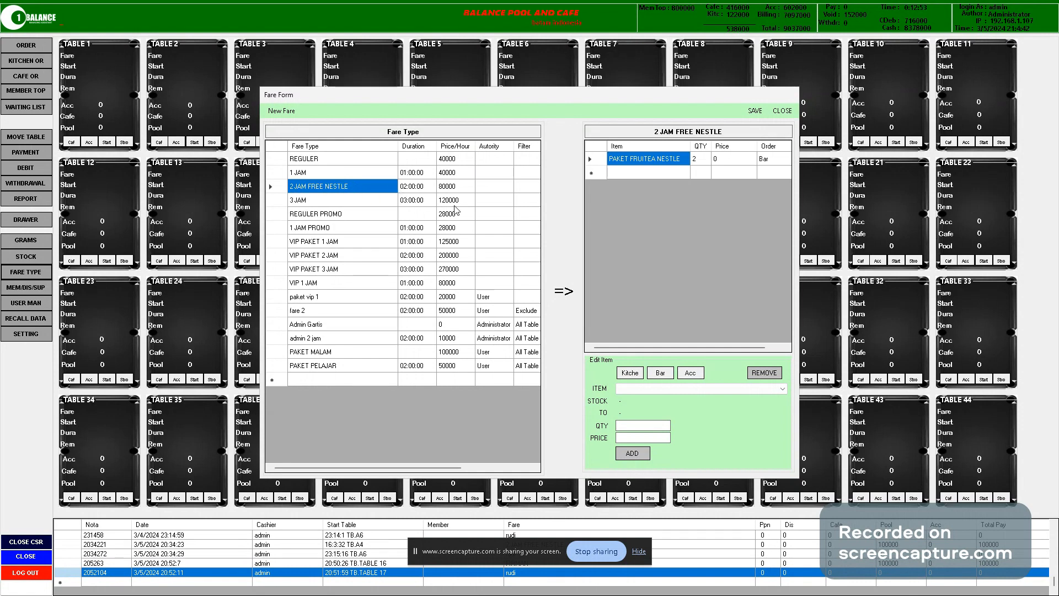
left_click(781, 113)
Preview the 2 JAM FREE NESTLE fare and its included item's stock for TABLE 19, and cancel without starting the table
left_click(723, 262)
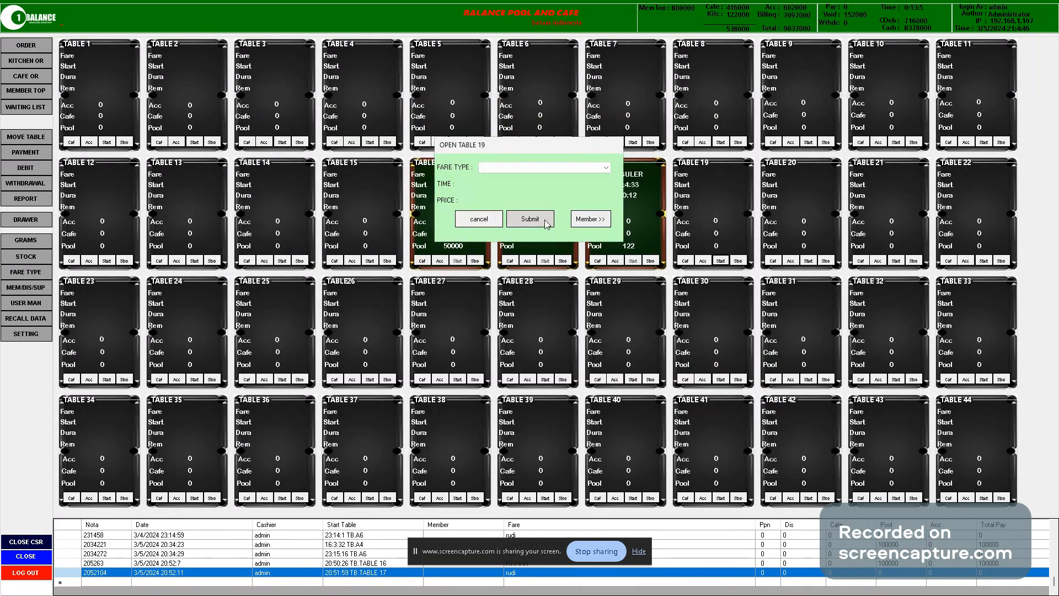
left_click(547, 166)
left_click(540, 192)
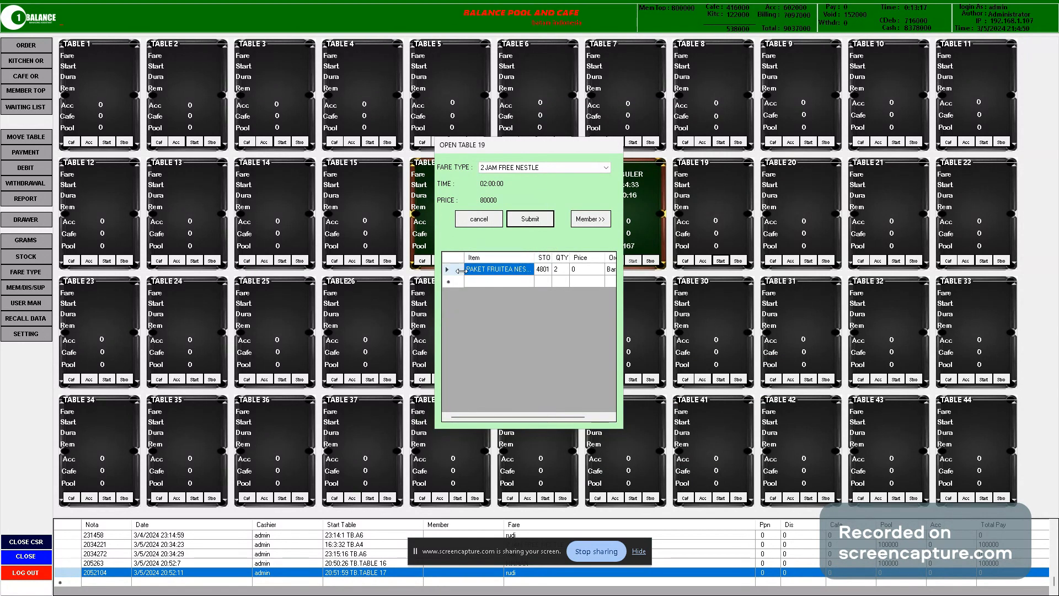
left_click(452, 270)
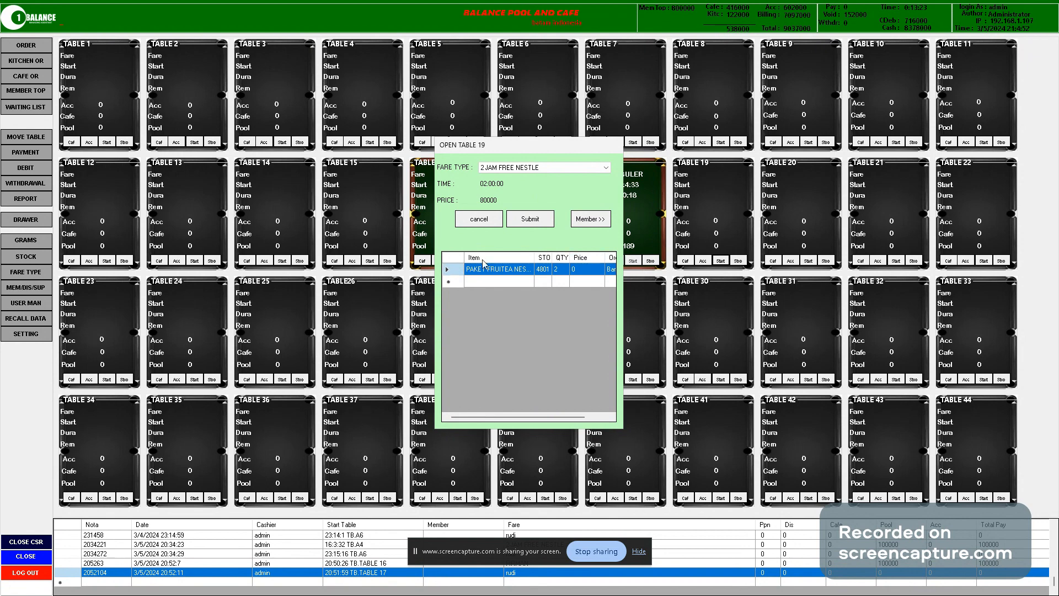
left_click(547, 273)
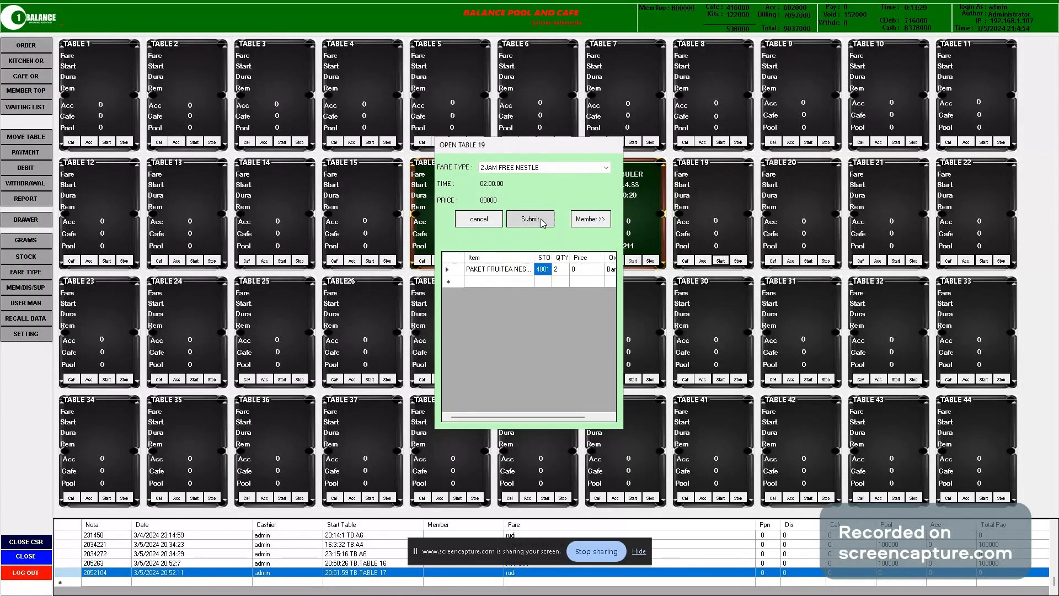
left_click(530, 270)
left_click(540, 272)
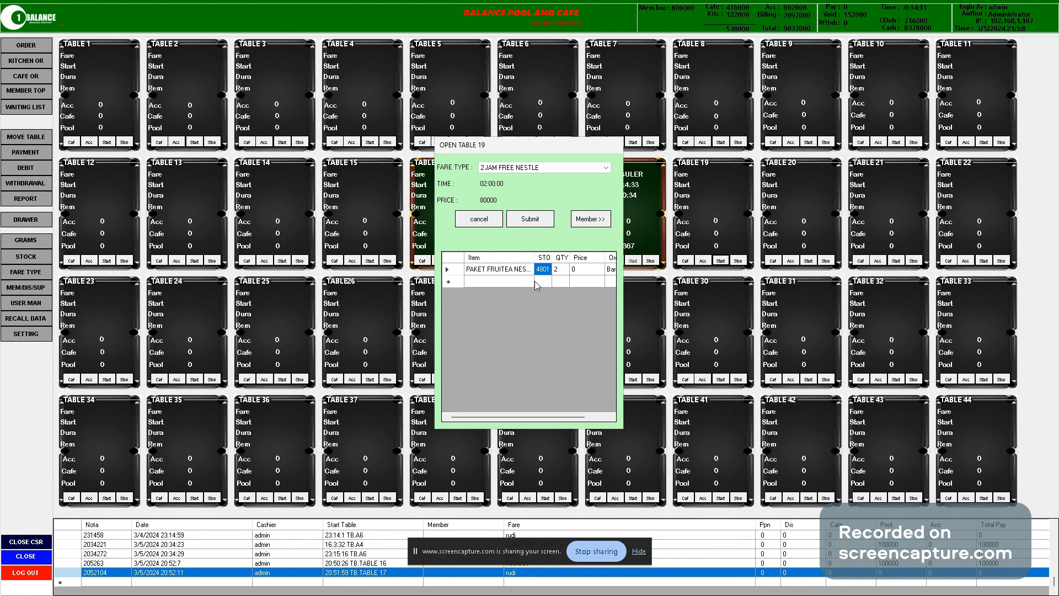
left_click(486, 224)
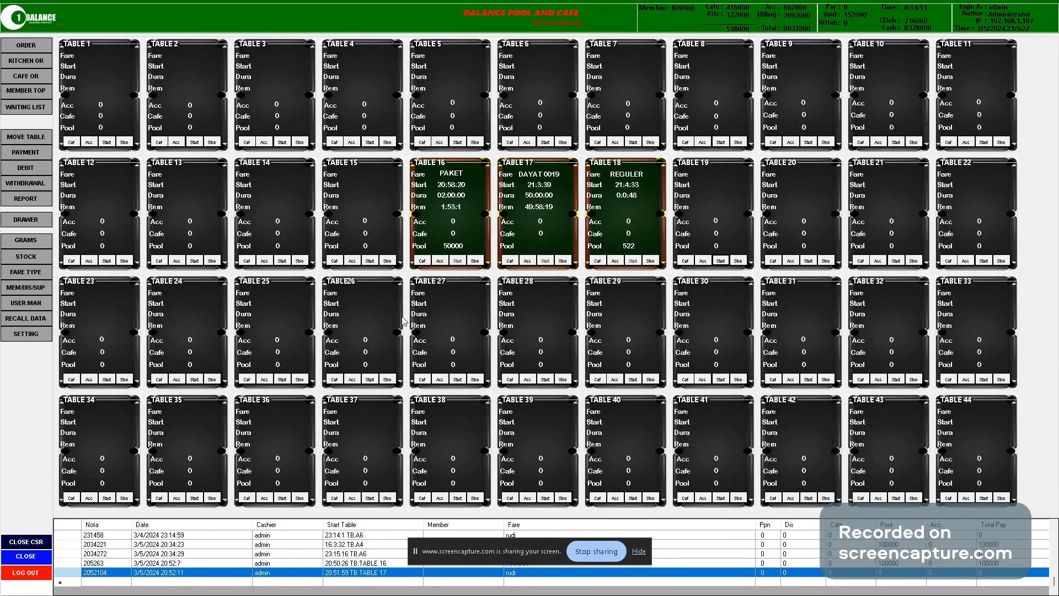
Open the cafe order for TABLE 16 and choose BLACK COFFEE as the item
left_click(423, 261)
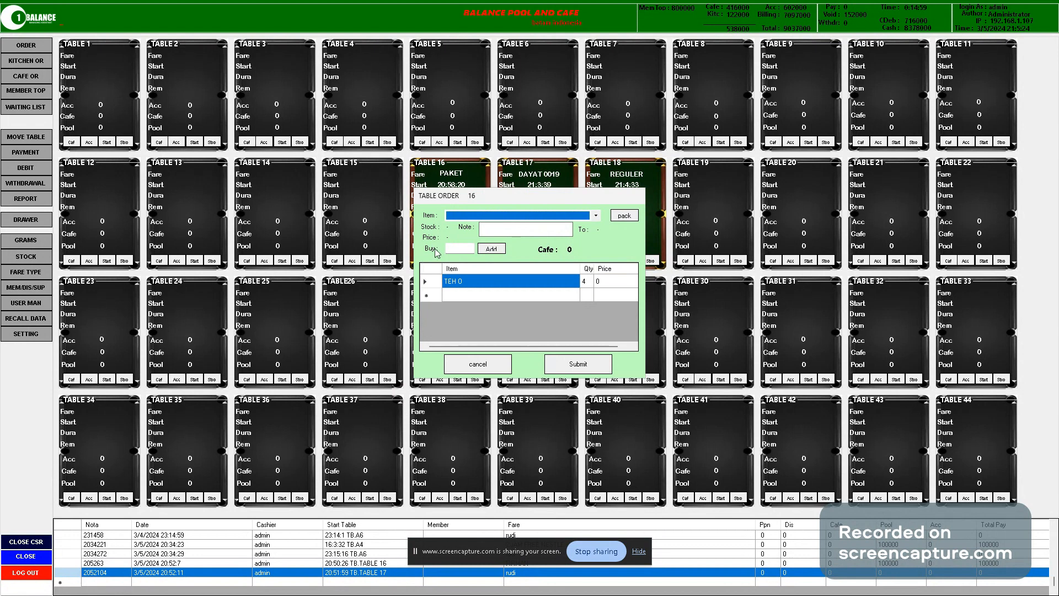
left_click(467, 366)
left_click(422, 260)
left_click(586, 282)
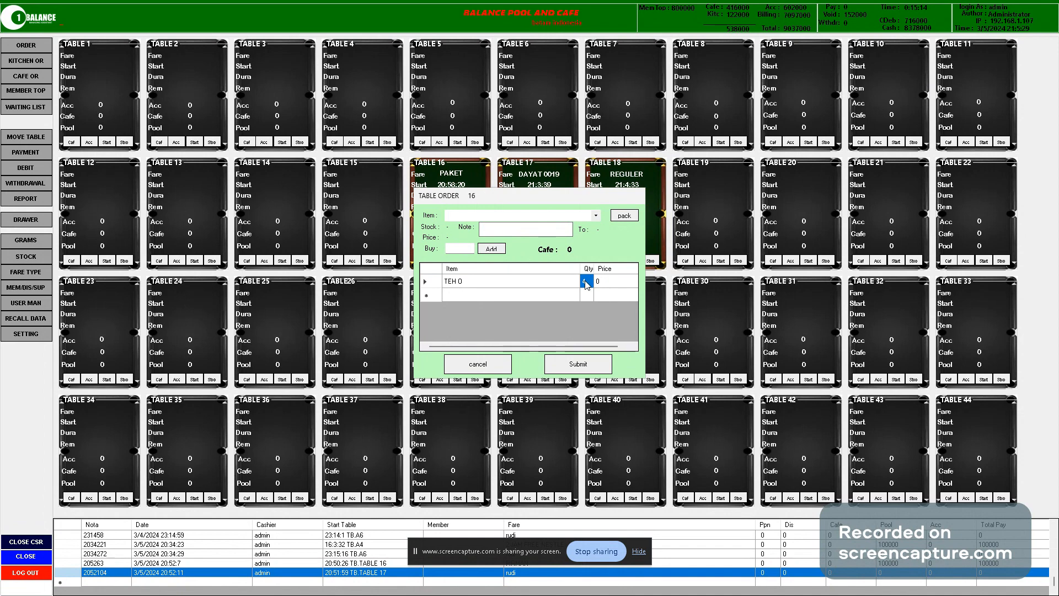
left_click(596, 216)
left_click(530, 225)
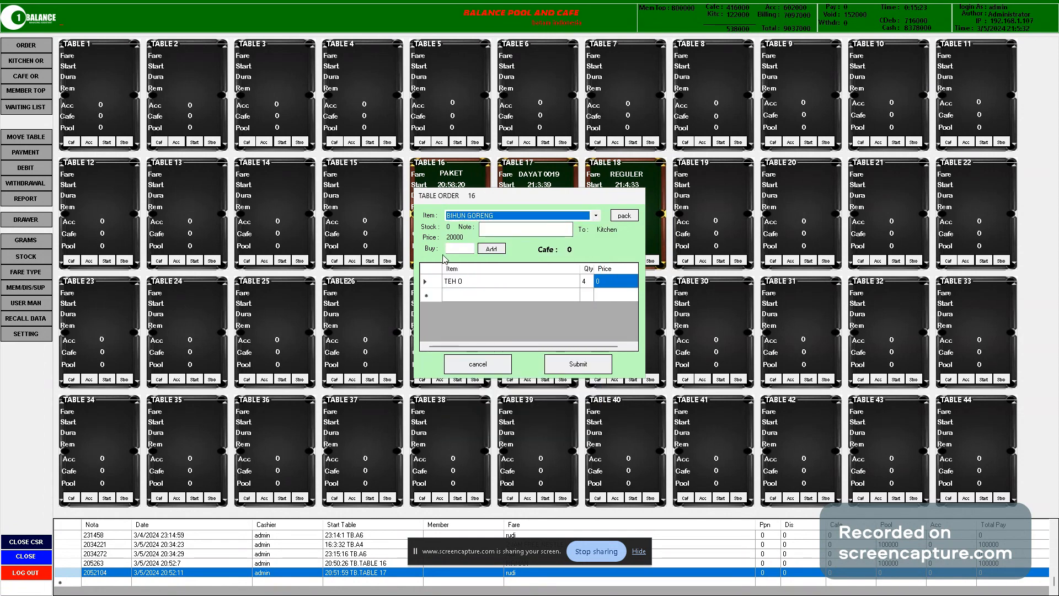
left_click(570, 219)
left_click(476, 236)
left_click(466, 248)
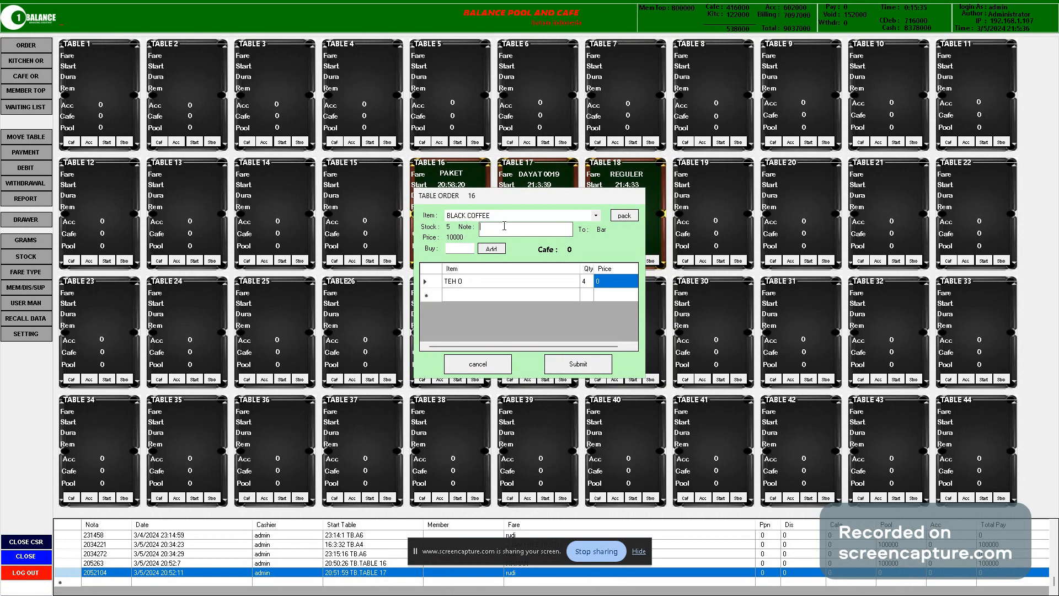
Add one BLACK COFFEE with the note GULA TIPIS to TABLE 16's cafe order and submit it
left_click(504, 226)
type("GULA TIPIS")
left_click_drag(514, 227, 482, 225)
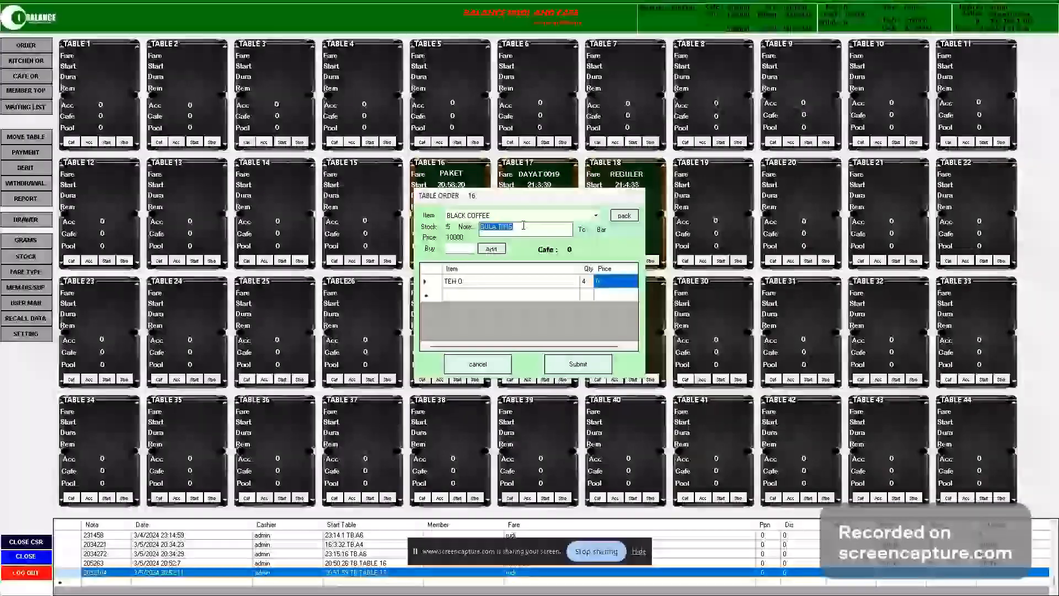
left_click(452, 250)
left_click(491, 249)
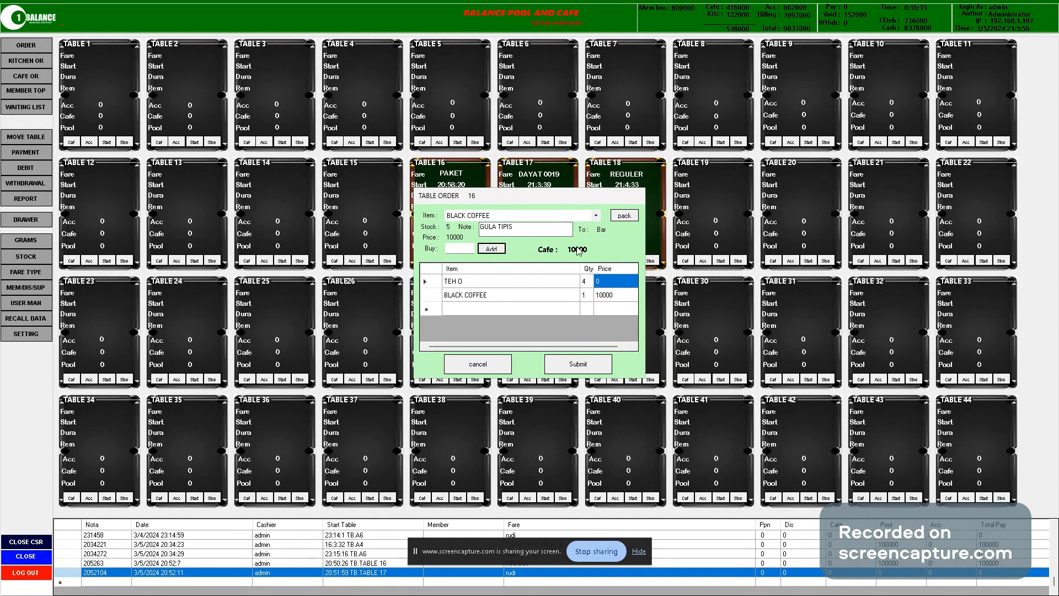
left_click(569, 362)
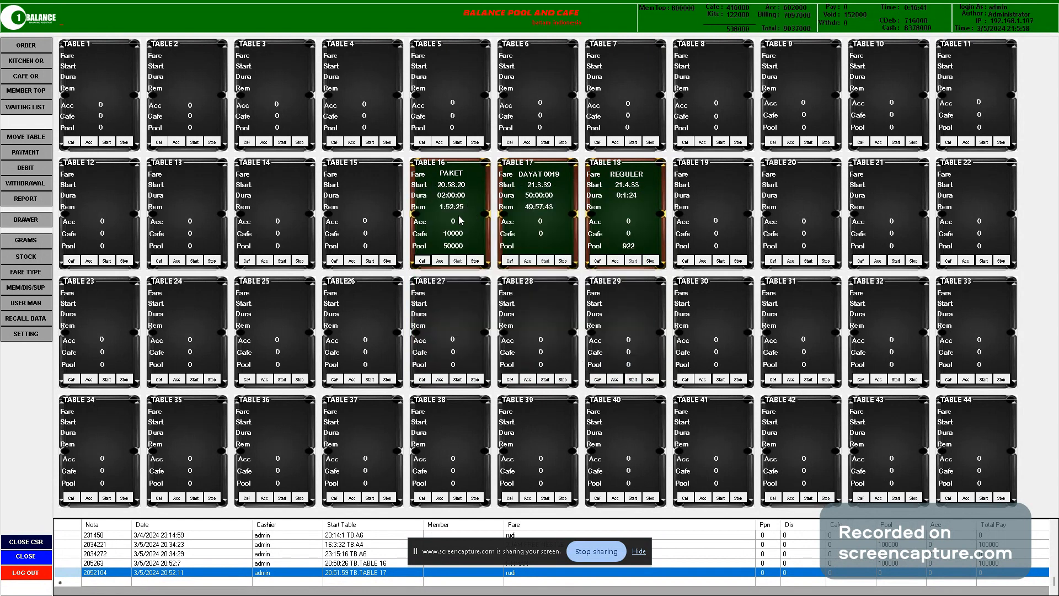
Add one COCA COLA to TABLE 16's accessories order and submit it
left_click(439, 261)
left_click(518, 215)
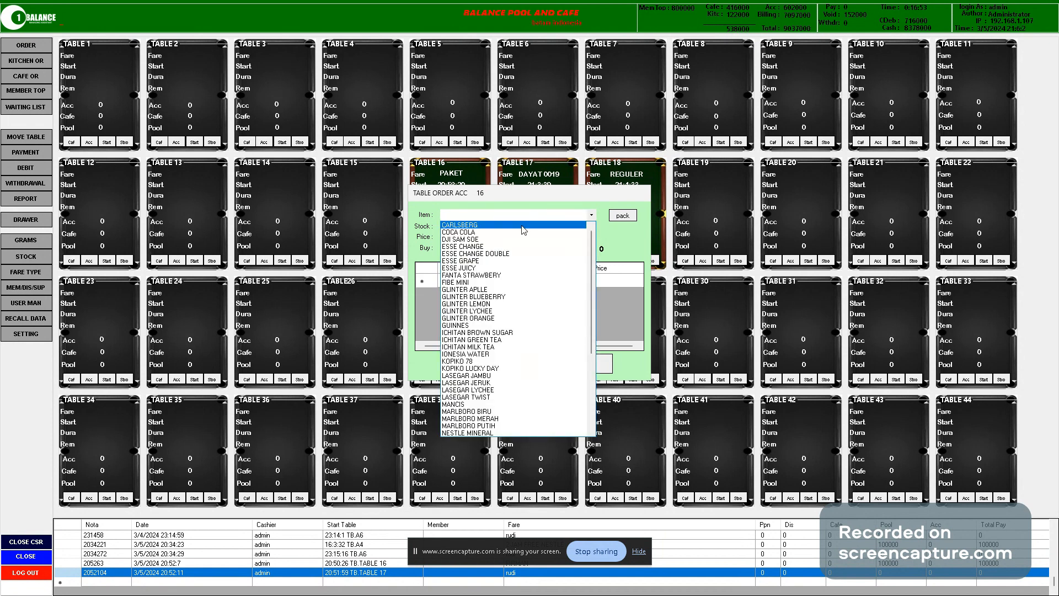
left_click(510, 227)
left_click(460, 248)
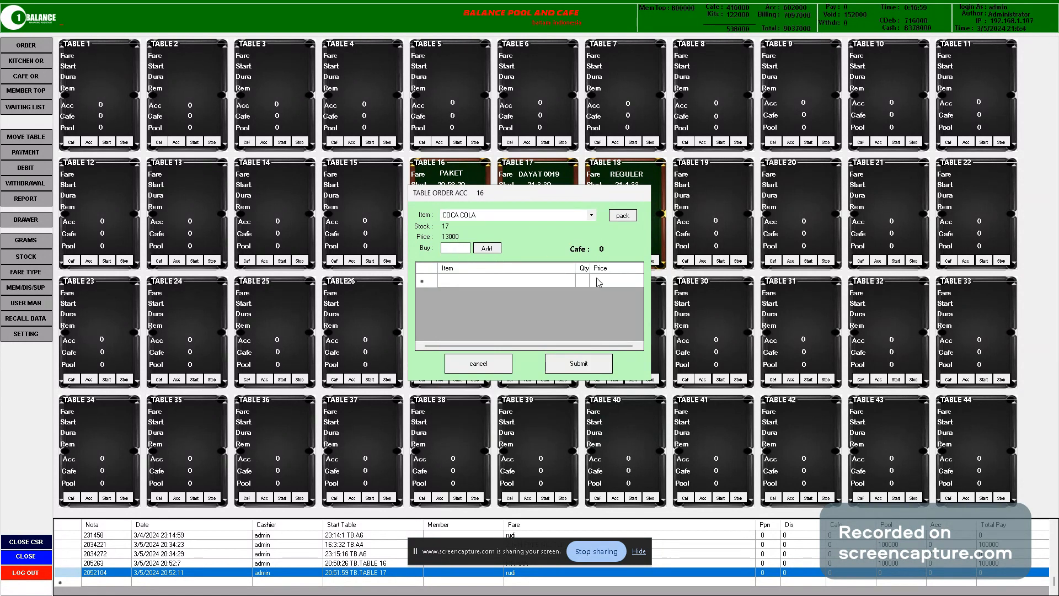
left_click(484, 249)
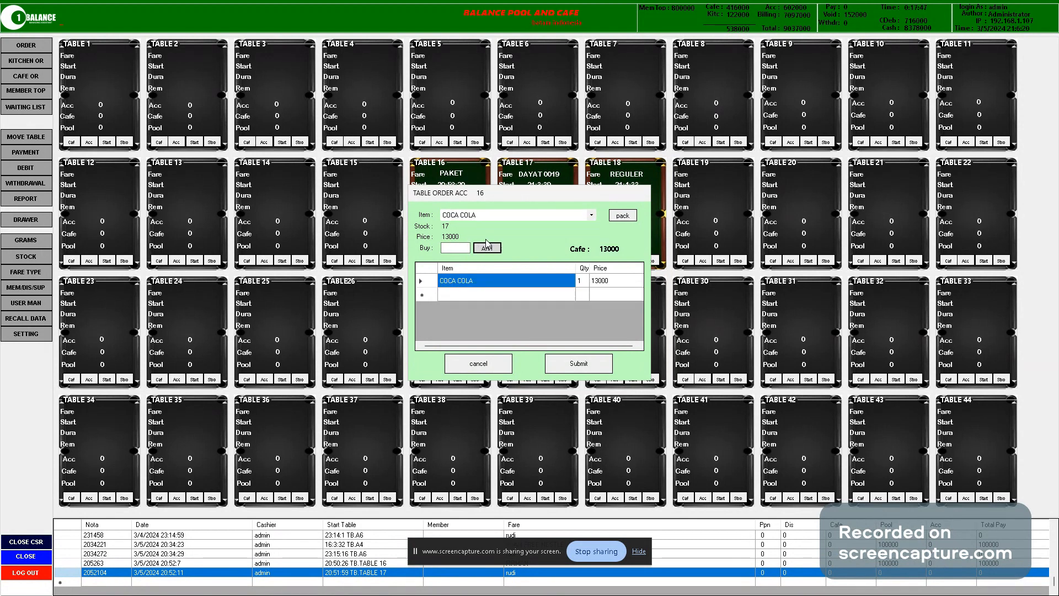
left_click(576, 363)
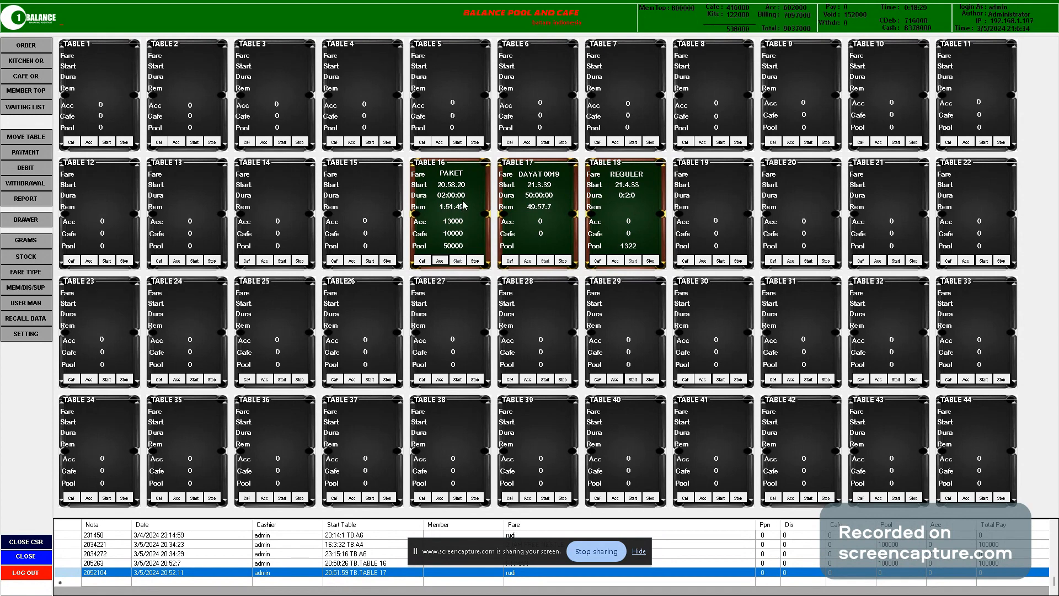
Examine the tables, items and statuses of the orders in the kitchen request list, and close it
left_click(34, 61)
left_click_drag(332, 189, 690, 251)
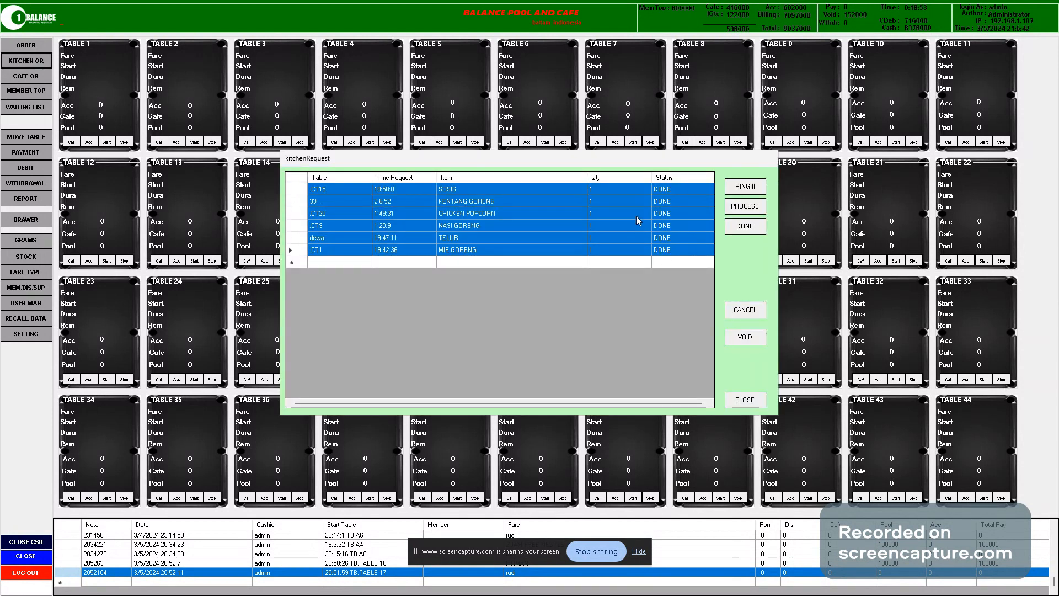
left_click_drag(671, 190, 674, 251)
left_click_drag(331, 189, 679, 254)
left_click(332, 239)
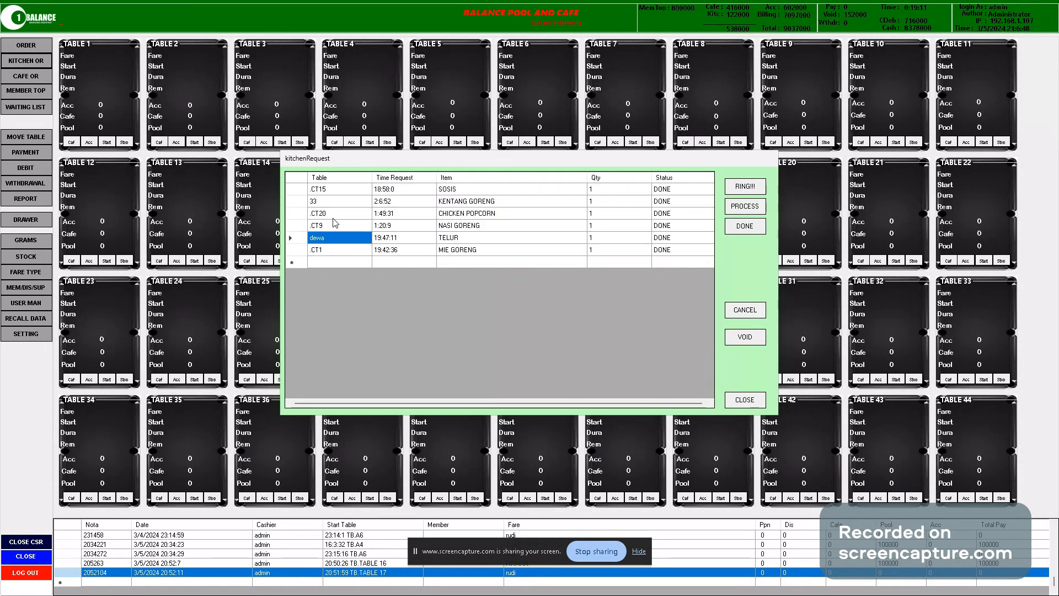
left_click_drag(336, 190, 686, 254)
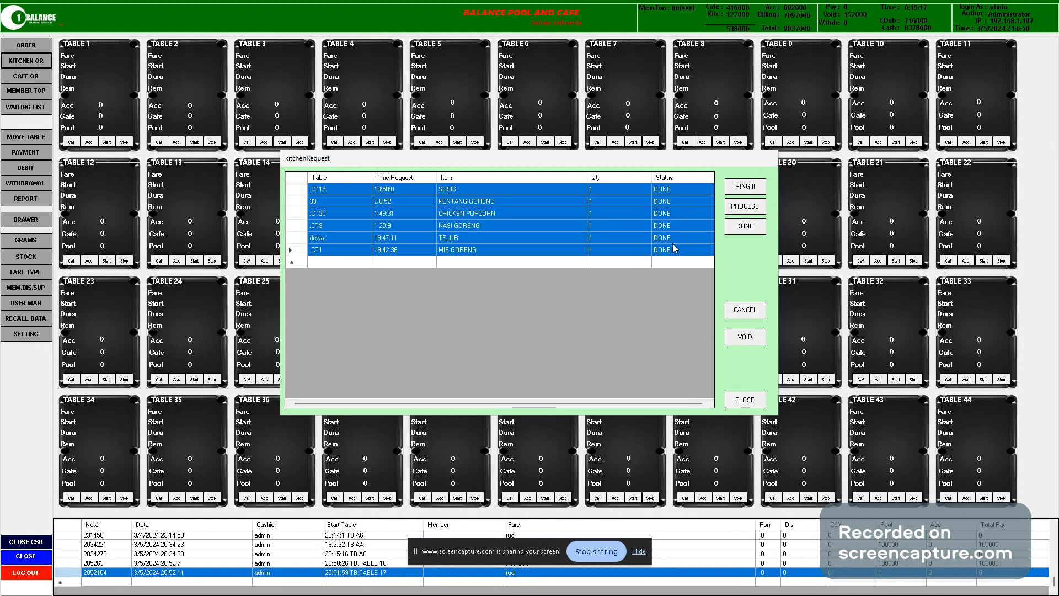
left_click(745, 400)
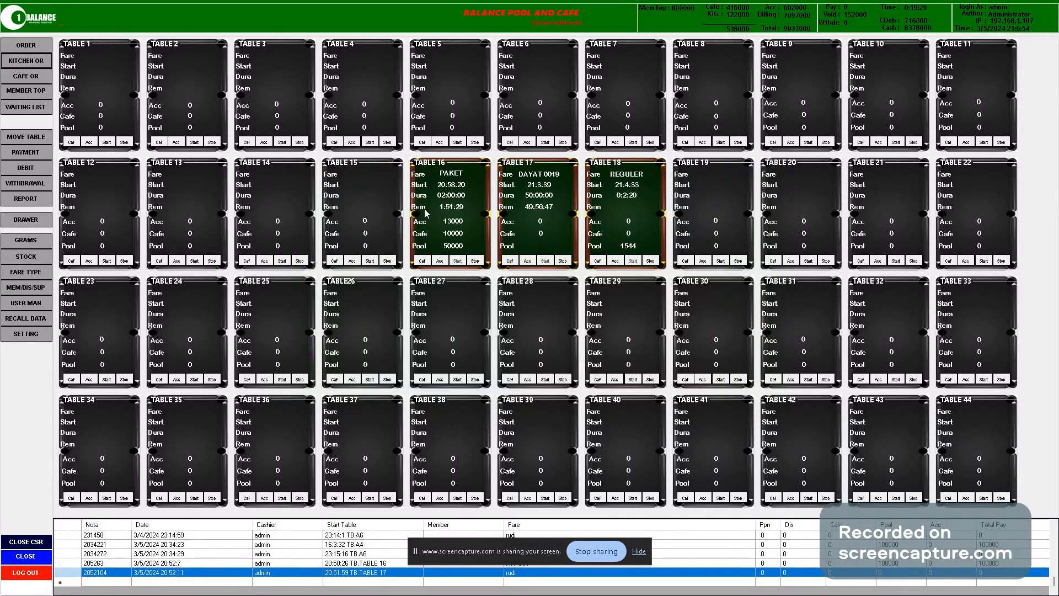
left_click(30, 64)
left_click_drag(687, 199, 690, 249)
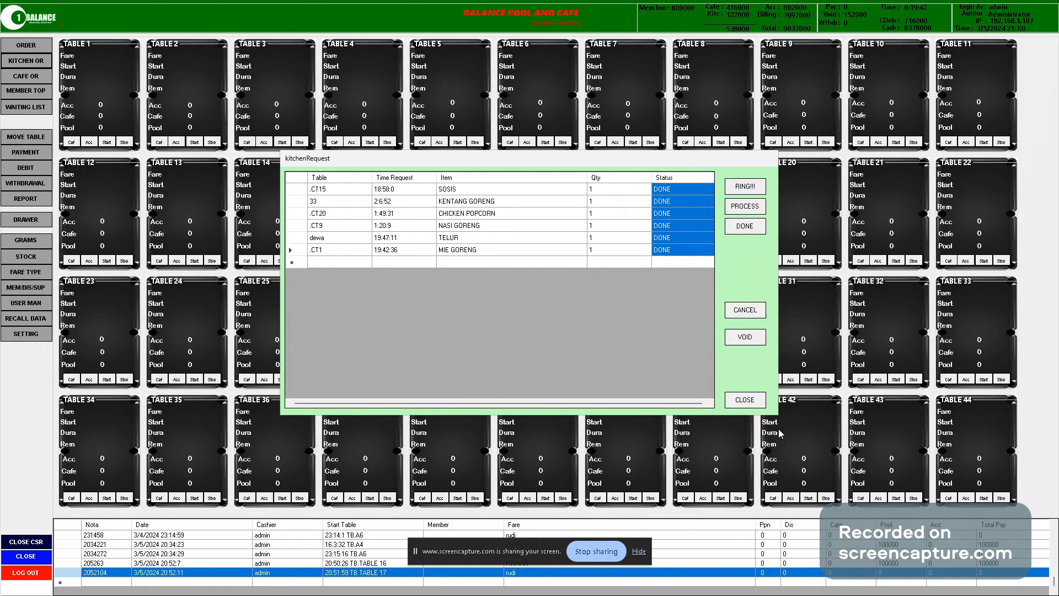
left_click(745, 400)
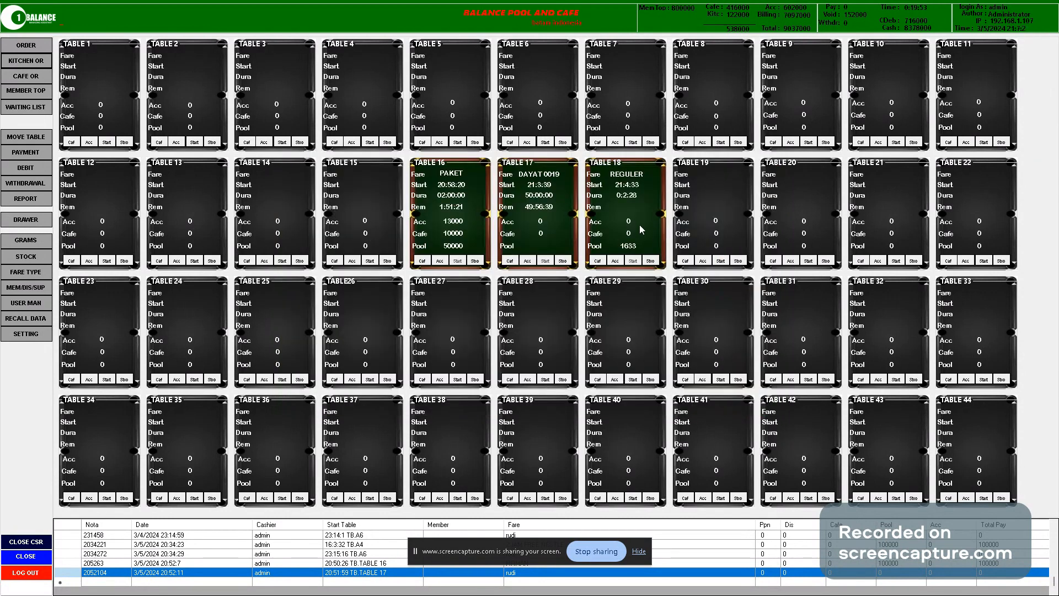
Set Auto Done Order to Disable in the system settings, save the change and close the form
left_click(43, 340)
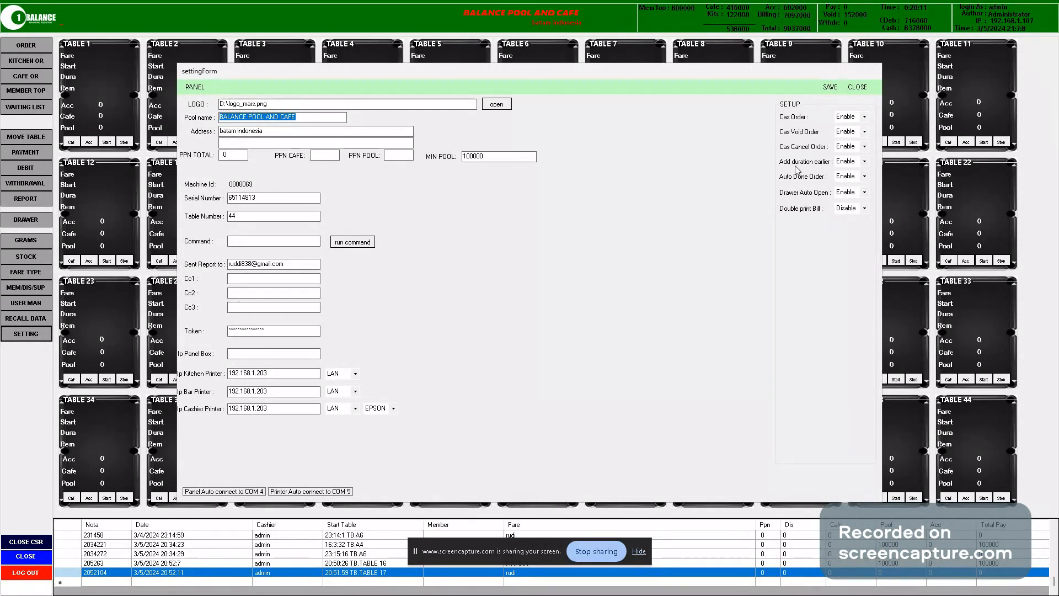
left_click(864, 176)
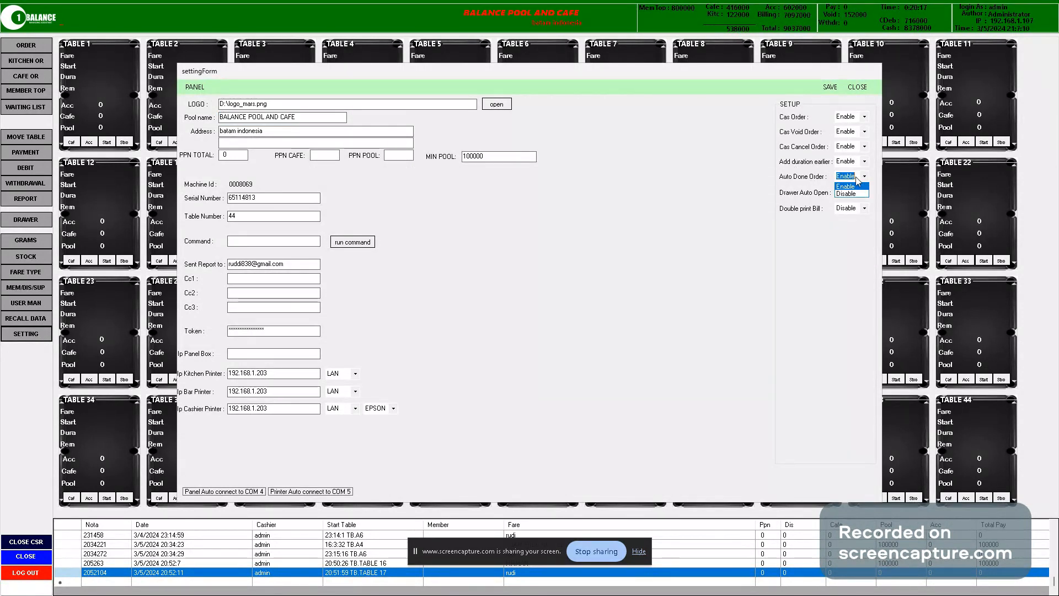
left_click(853, 194)
left_click(831, 88)
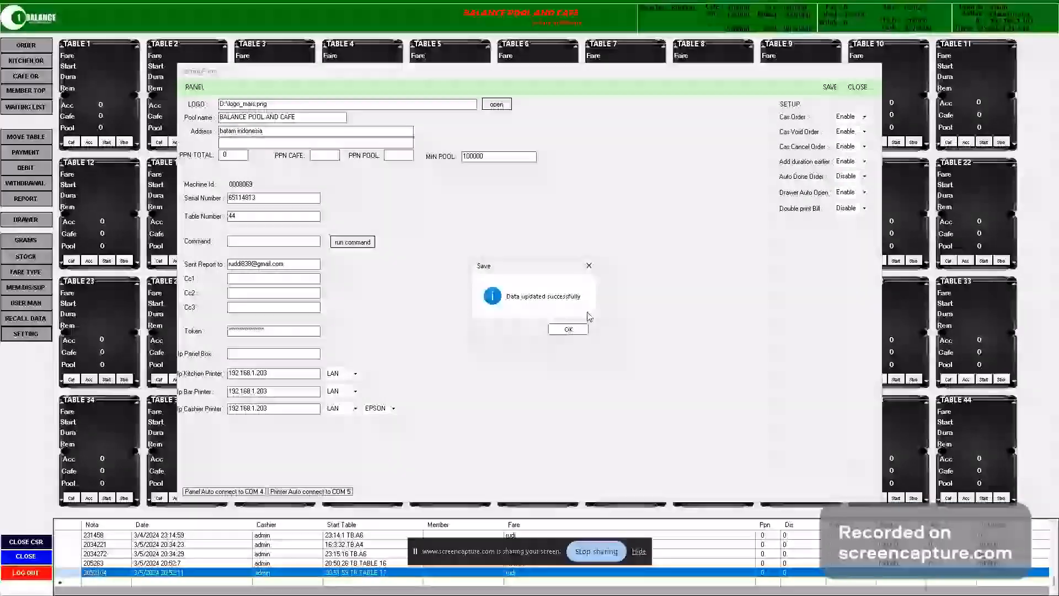
left_click(571, 329)
left_click(858, 88)
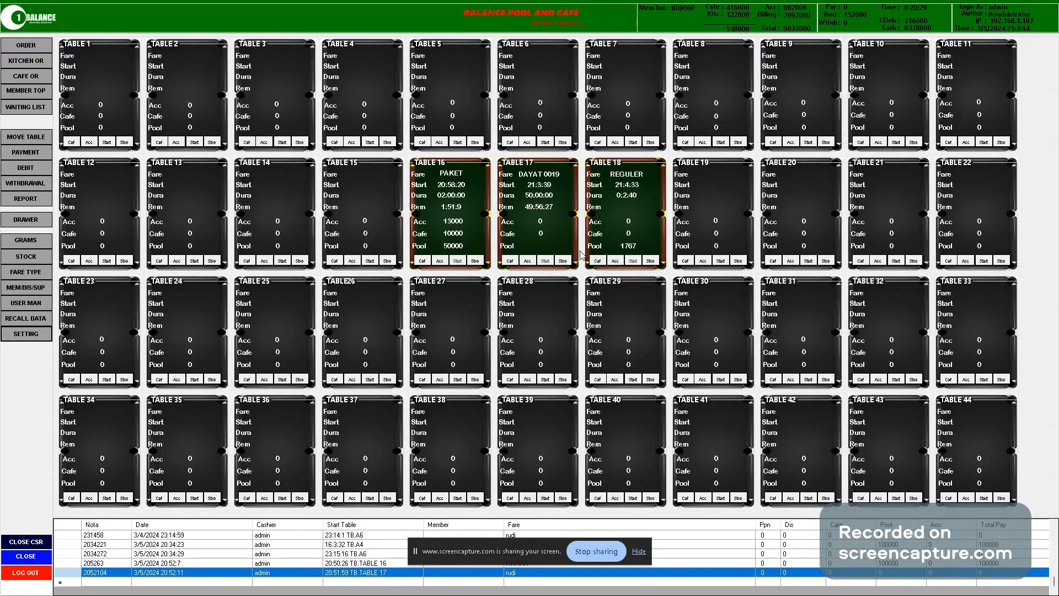
Add one CAPUCCINO to TABLE 17's cafe order and submit it
left_click(527, 261)
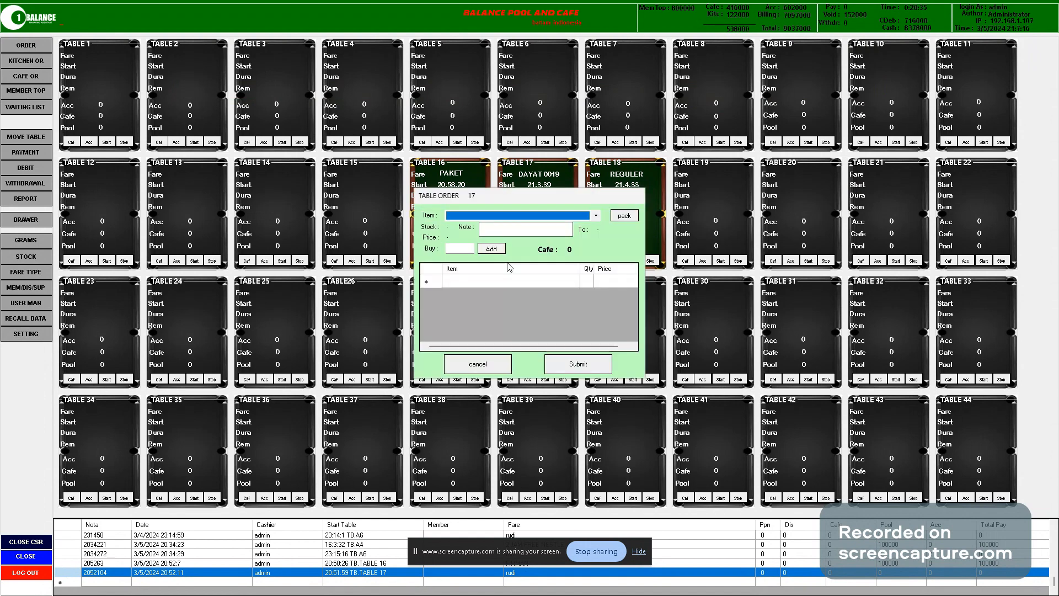
left_click(550, 217)
left_click(530, 249)
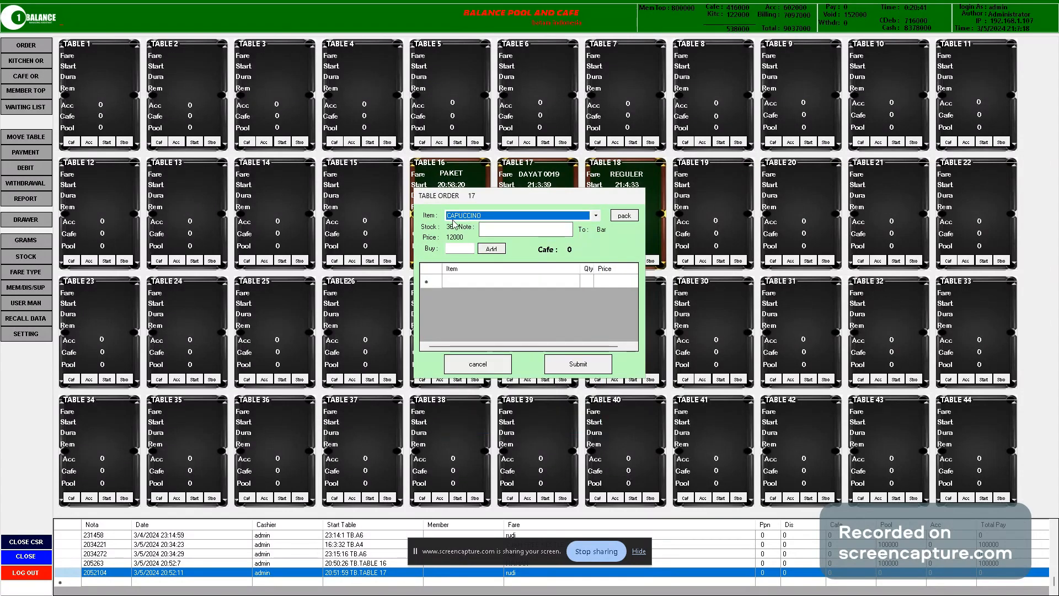
left_click(467, 248)
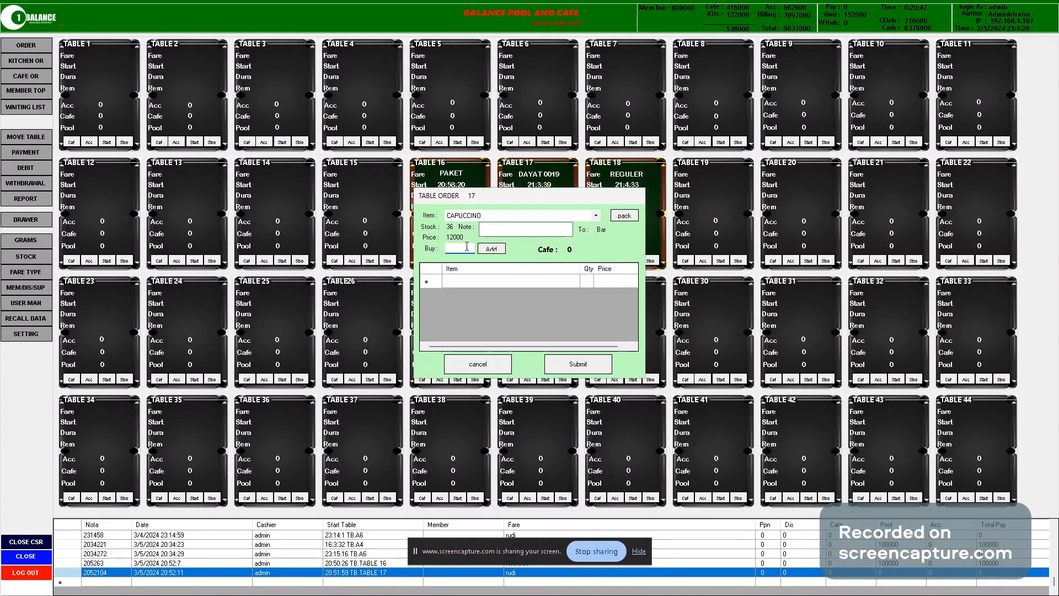
left_click(491, 249)
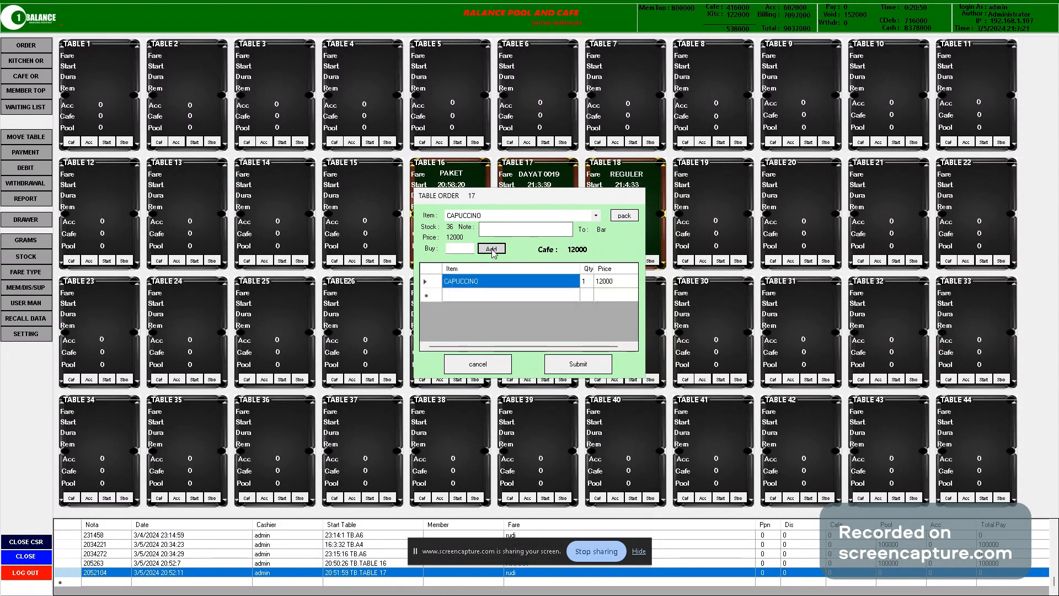
left_click(587, 360)
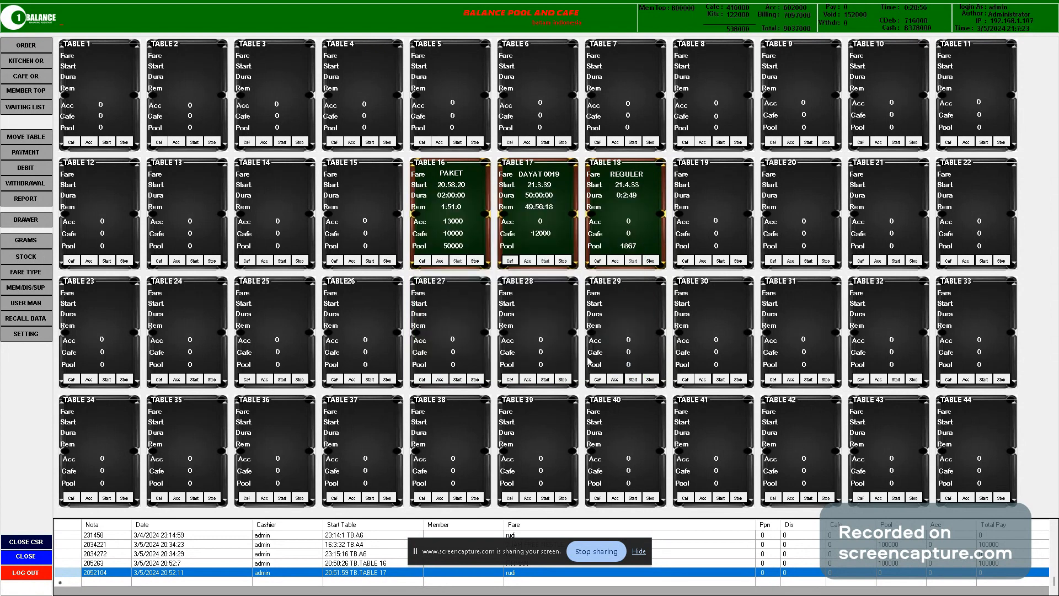
Try to submit the closing bill for TABLE 17, and cancel out of the bill
left_click(562, 261)
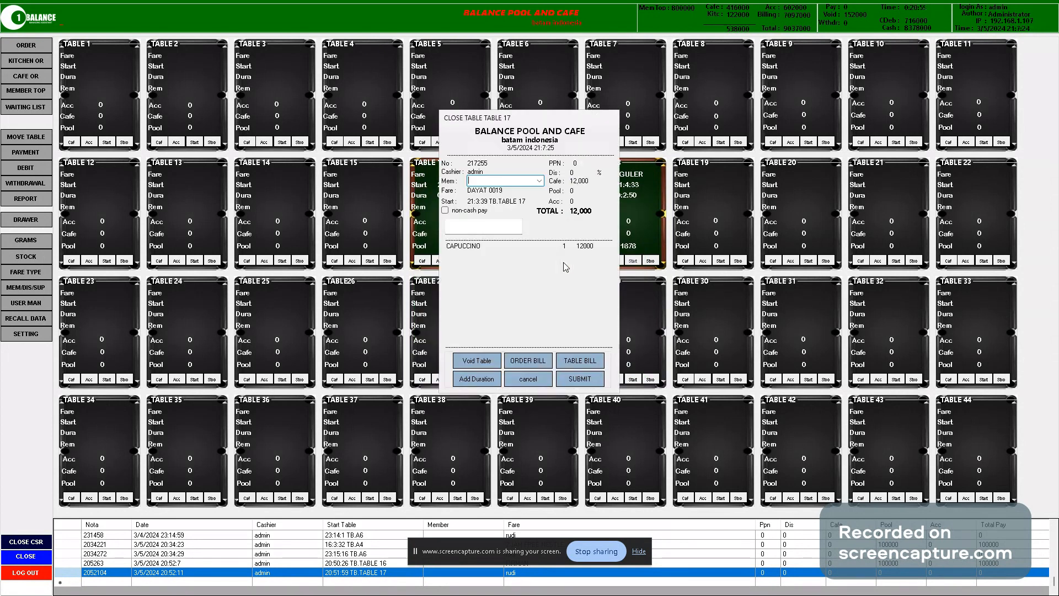
left_click(589, 380)
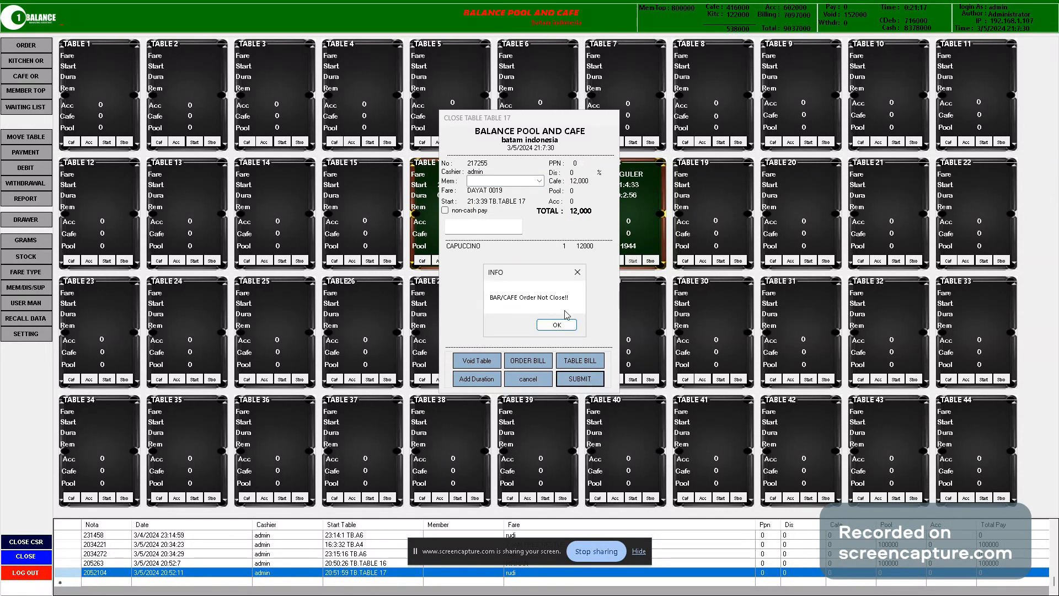
left_click(557, 325)
left_click(540, 380)
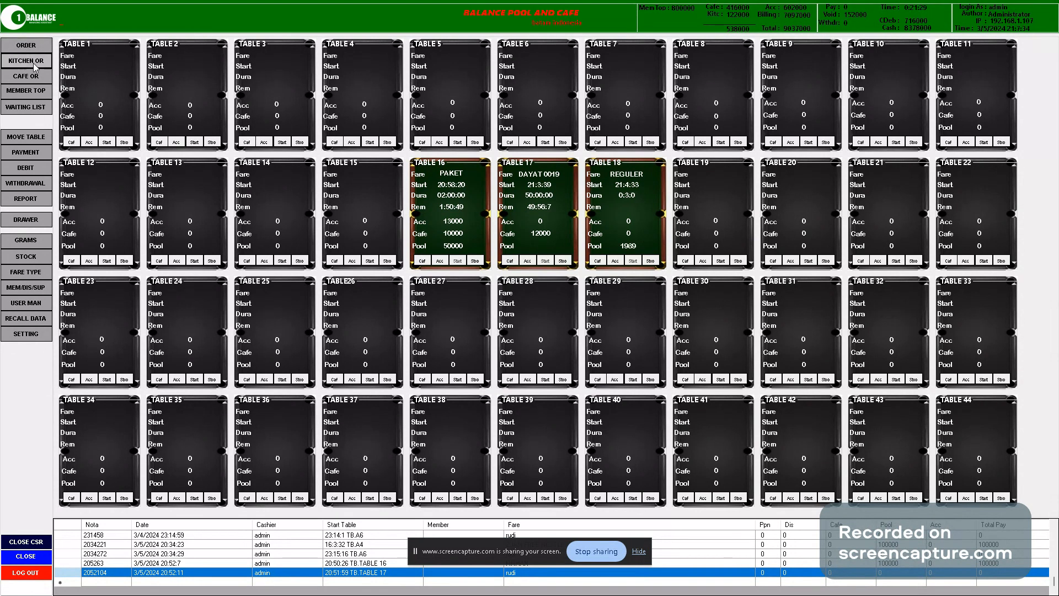
Check the kitchen request list, and examine the order statuses of tables 17 and 16 in the cafe request list
left_click(33, 62)
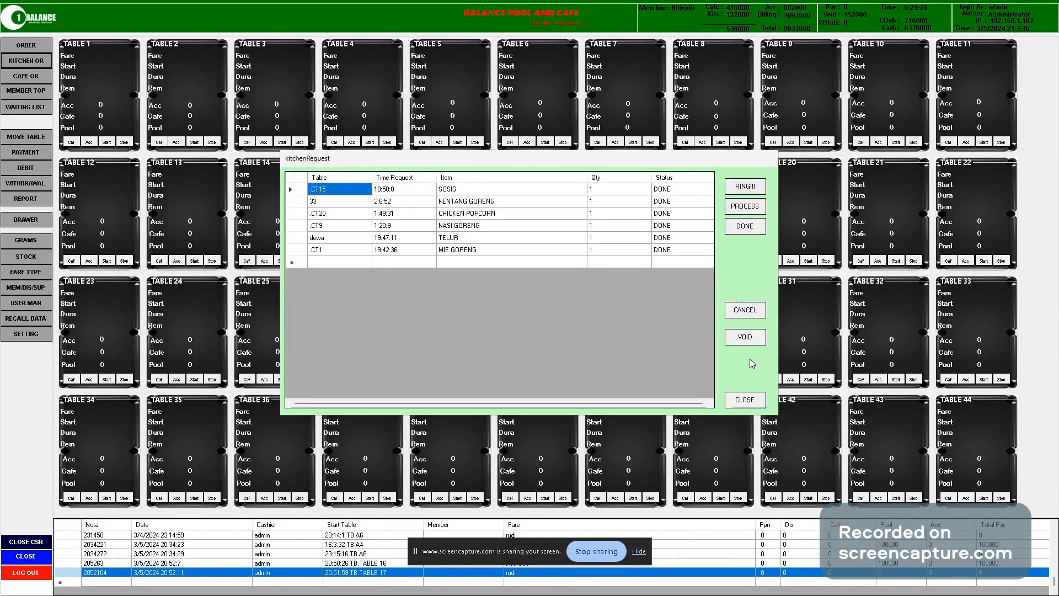
left_click(759, 401)
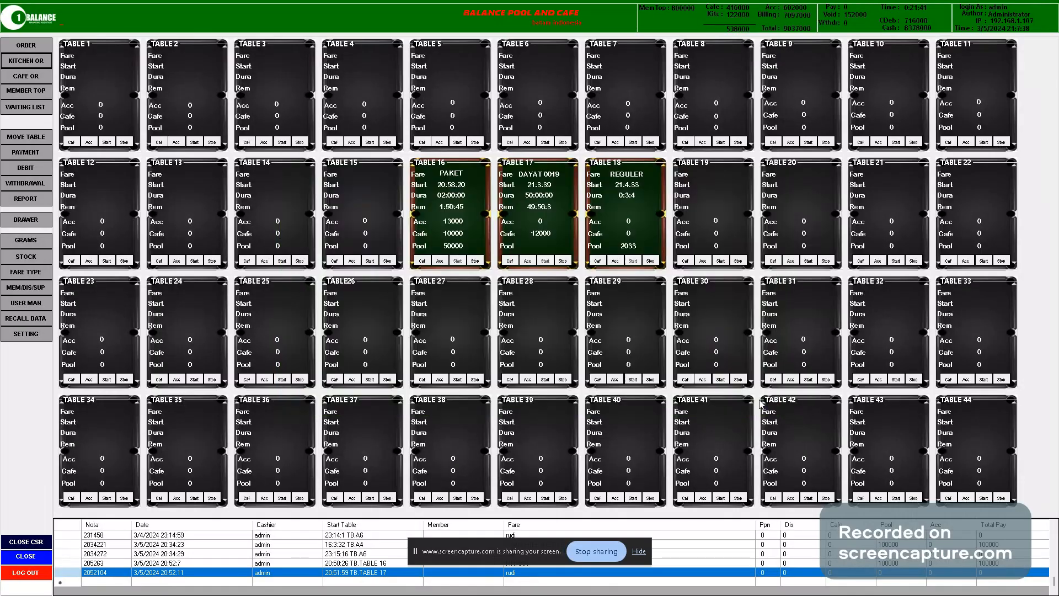
left_click(27, 80)
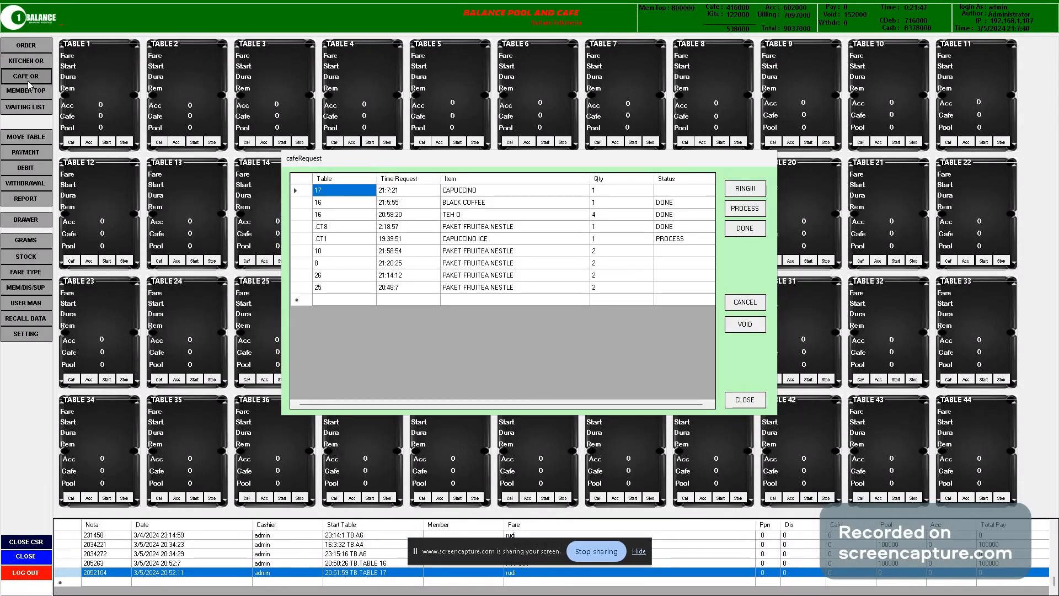
left_click_drag(459, 155, 488, 131)
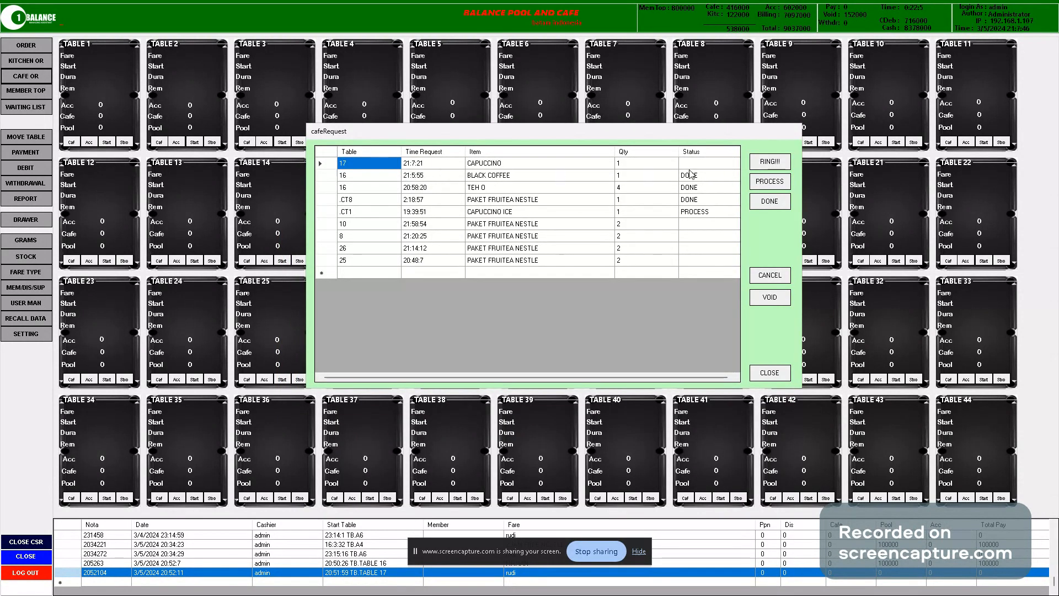
left_click(688, 164)
left_click(650, 165)
left_click(699, 166)
left_click(665, 164)
left_click(696, 165)
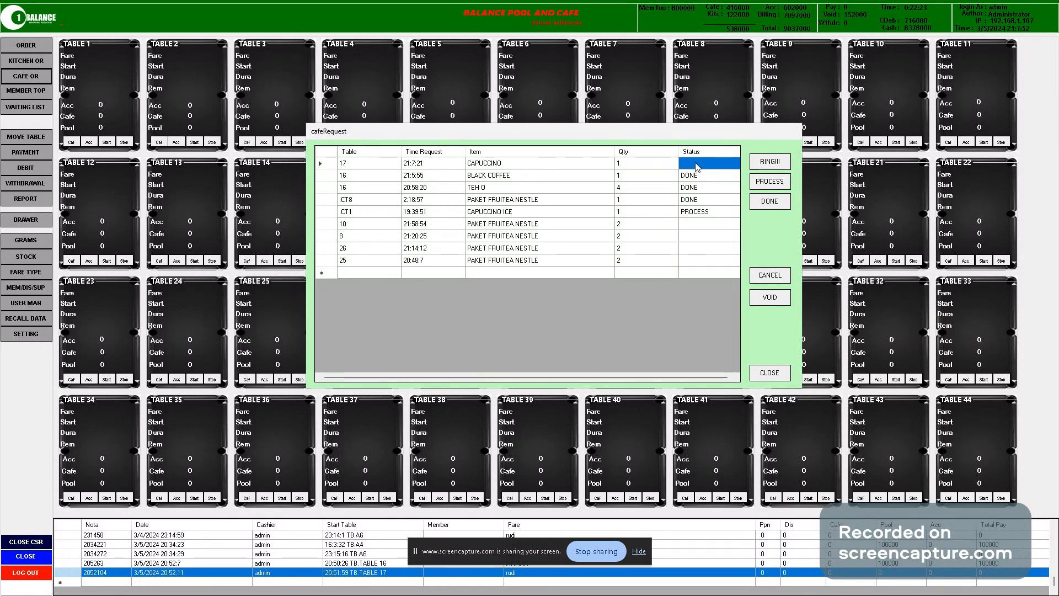
left_click(712, 176)
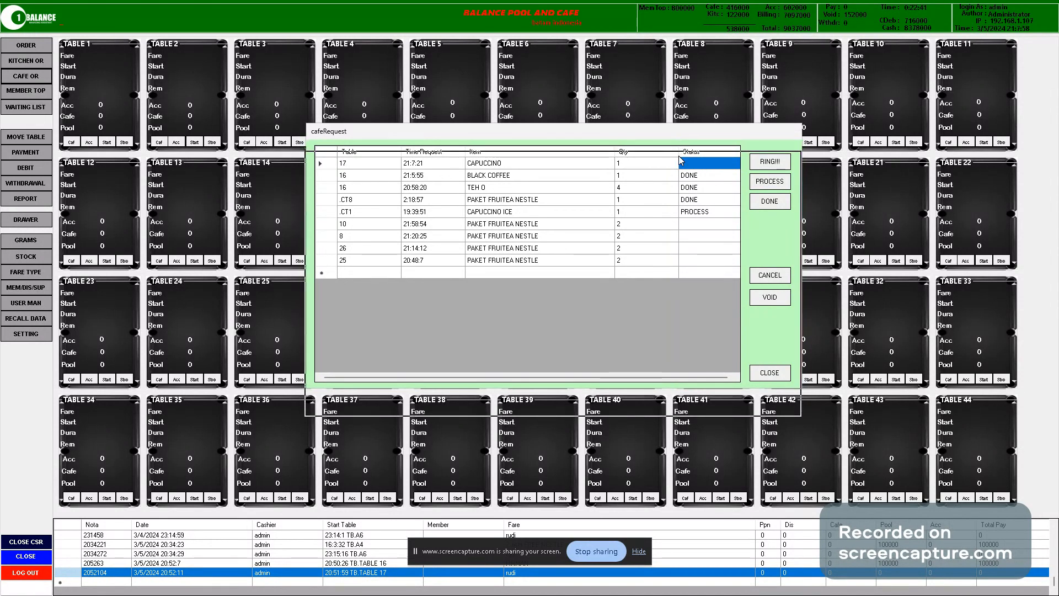
left_click_drag(681, 128, 679, 157)
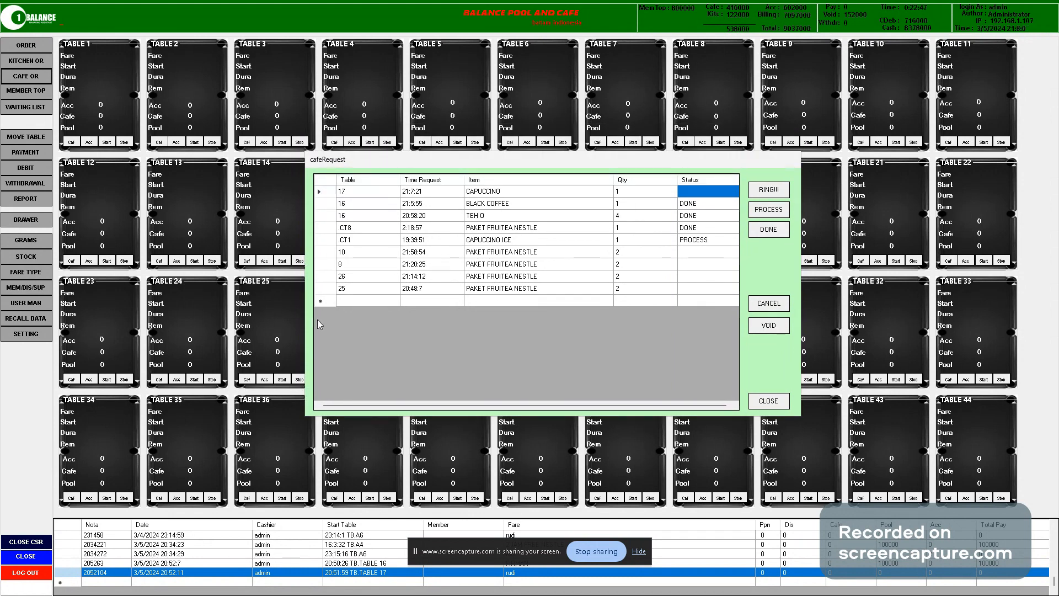
mouse_move(706, 193)
left_mouse_down()
mouse_move(706, 281)
mouse_move(711, 196)
left_mouse_up()
left_click(703, 204)
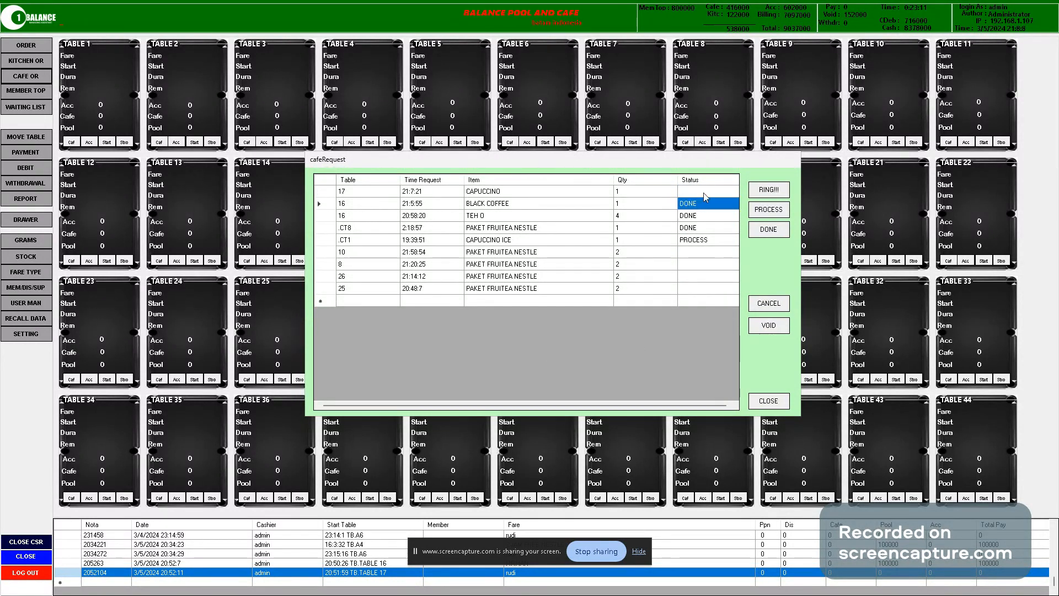
Mark table 17's CAPUCCINO order in the cafe request list as PROCESS
left_click(705, 193)
left_click(716, 205)
left_click(714, 195)
left_click(769, 210)
Compare the status of table 17's CAPUCCINO with the other orders in the cafe request list
left_click(705, 195)
left_click(698, 206)
left_click(697, 194)
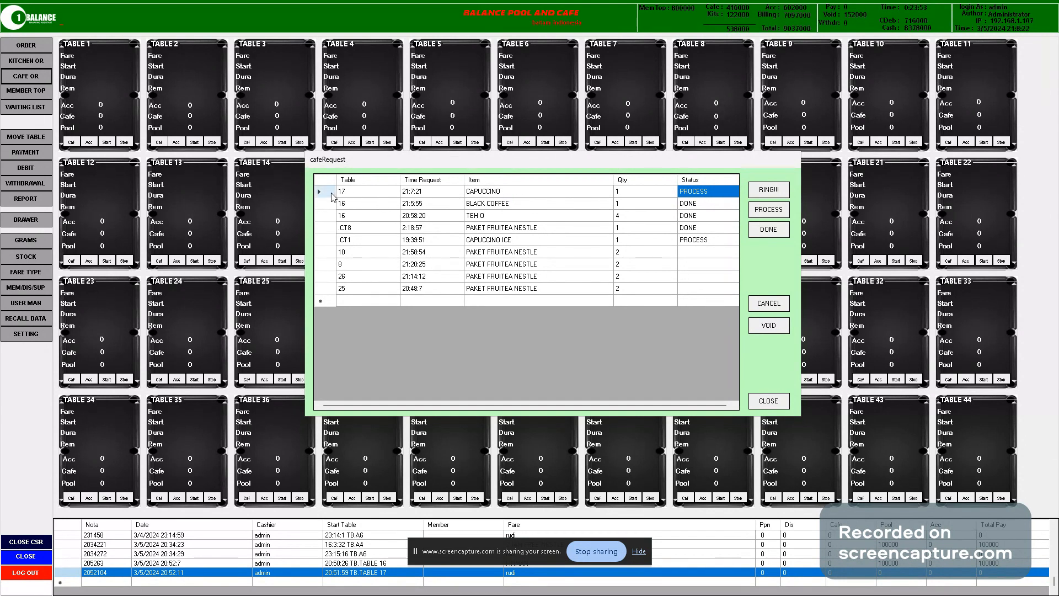
left_click(318, 190)
left_click(323, 253)
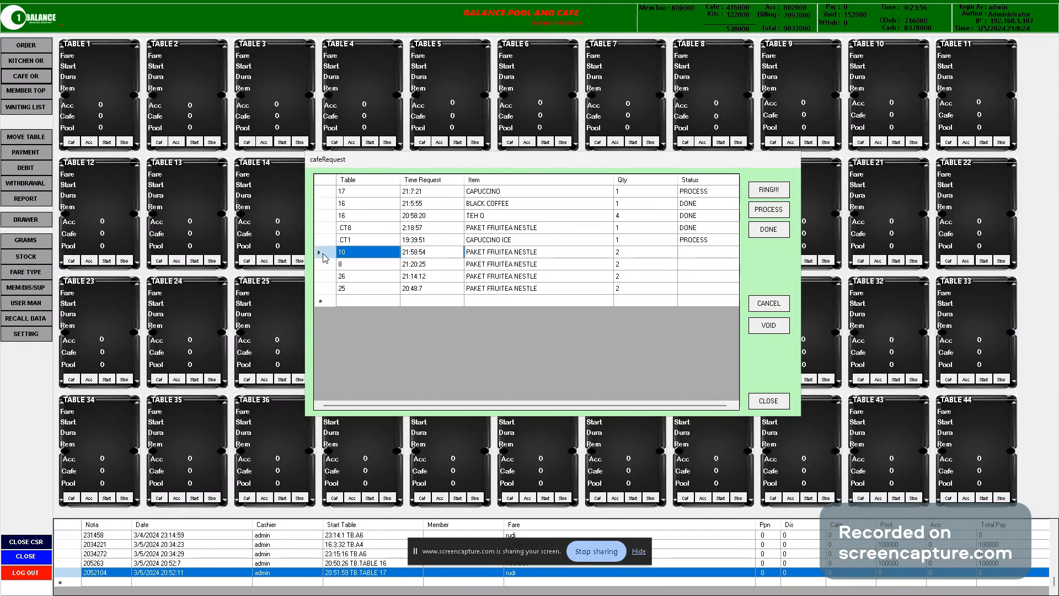
left_click(710, 254)
left_click(710, 265)
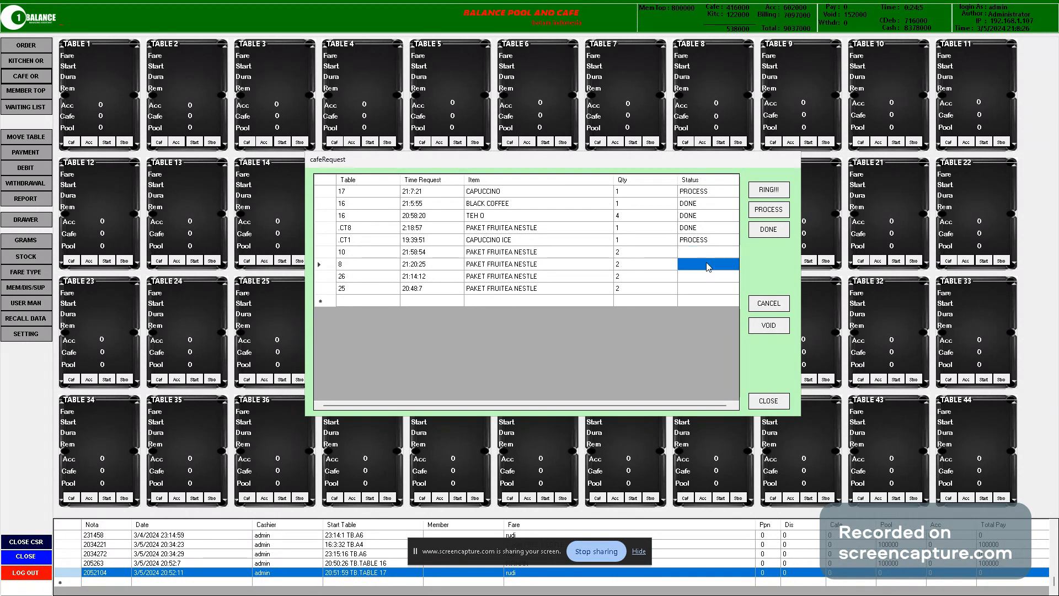
left_click(710, 241)
left_click(710, 192)
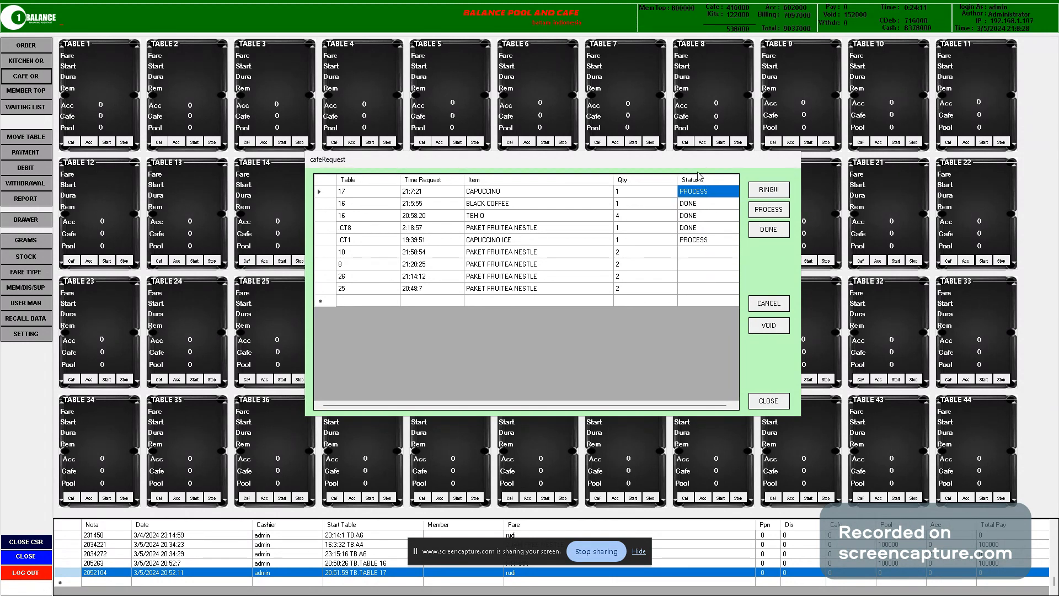
left_click(715, 200)
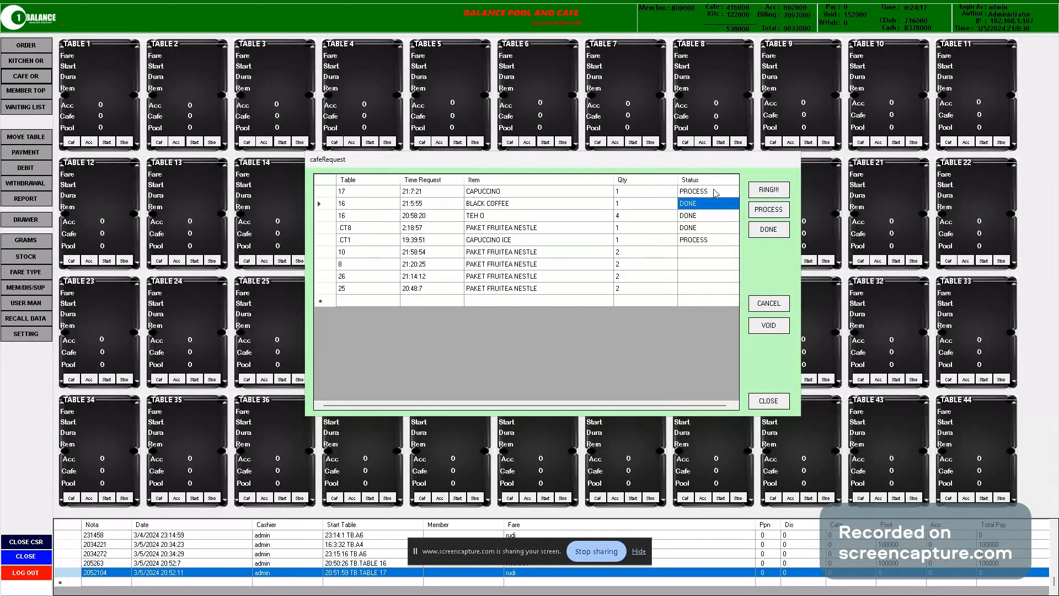
Mark table 17's CAPUCCINO order in the cafe request list as DONE
left_click(713, 191)
left_click(769, 229)
left_click(695, 192)
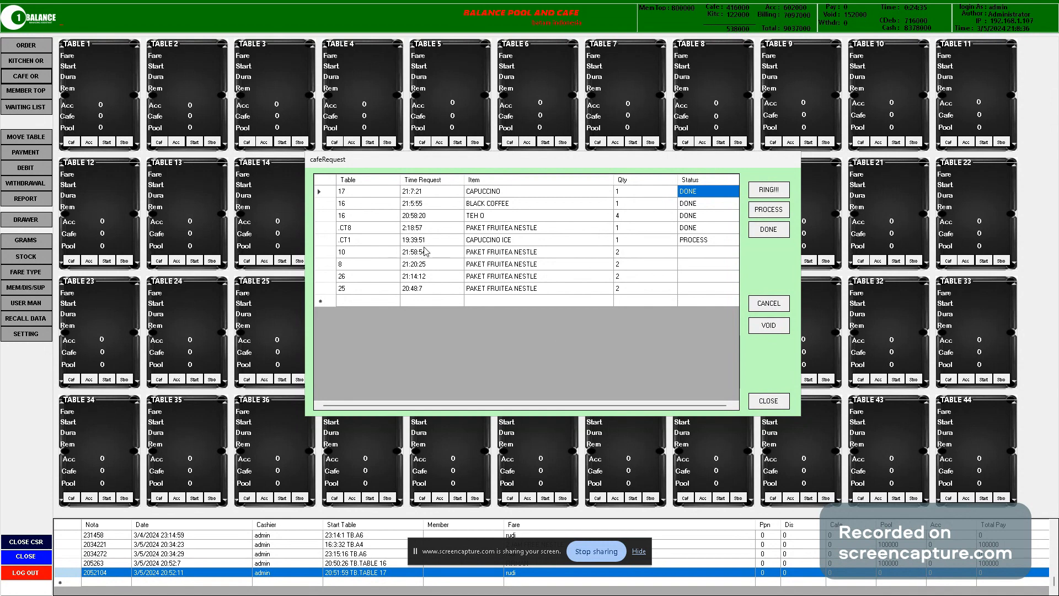
Review the status column for all orders in the cafe request list, and close the list
left_click_drag(698, 193, 703, 243)
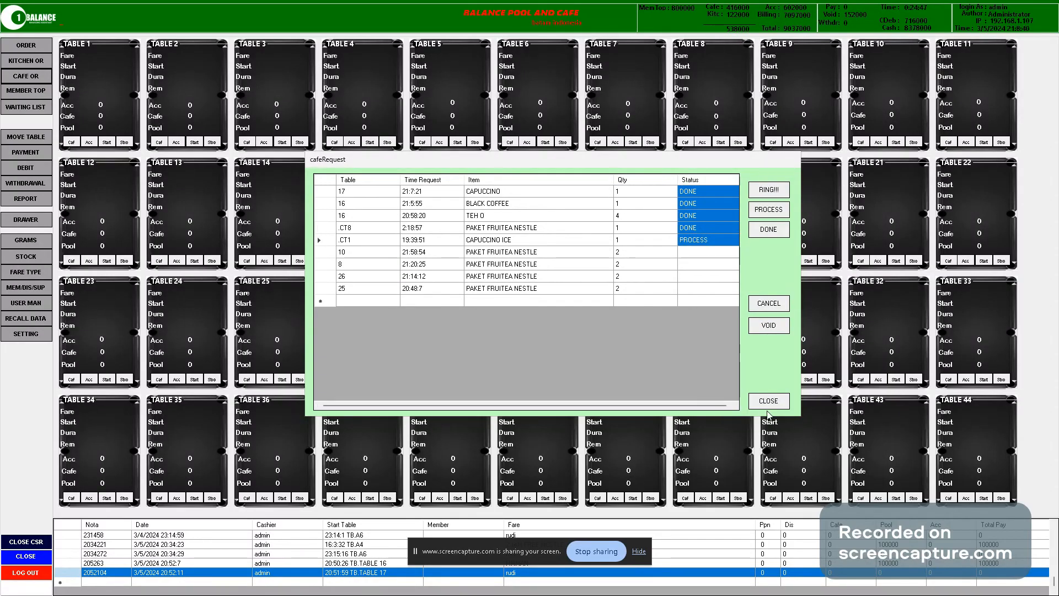
left_click_drag(711, 191, 712, 289)
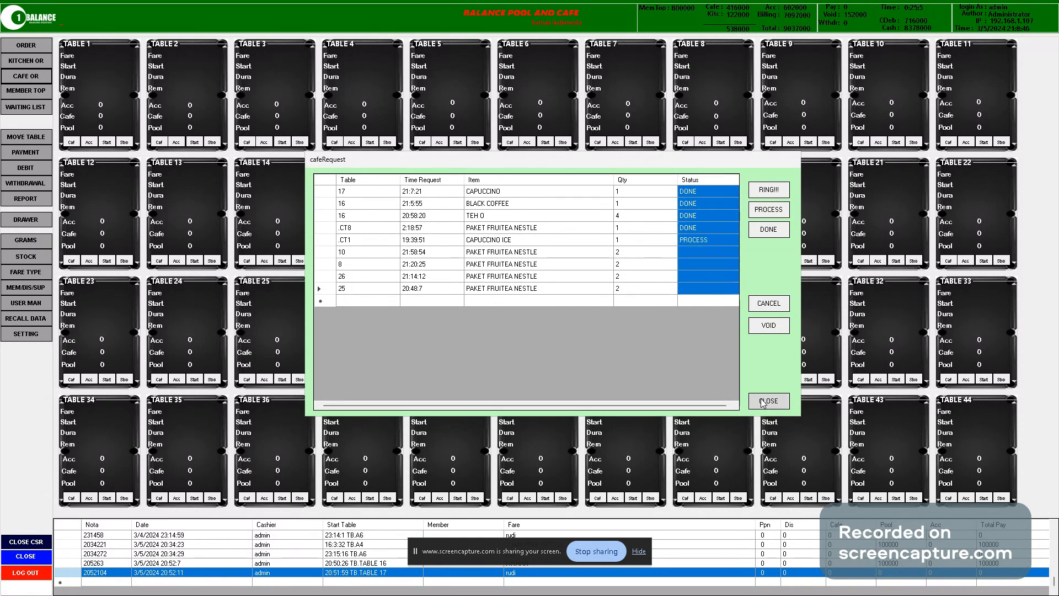
left_click_drag(717, 190, 719, 292)
left_click(719, 292)
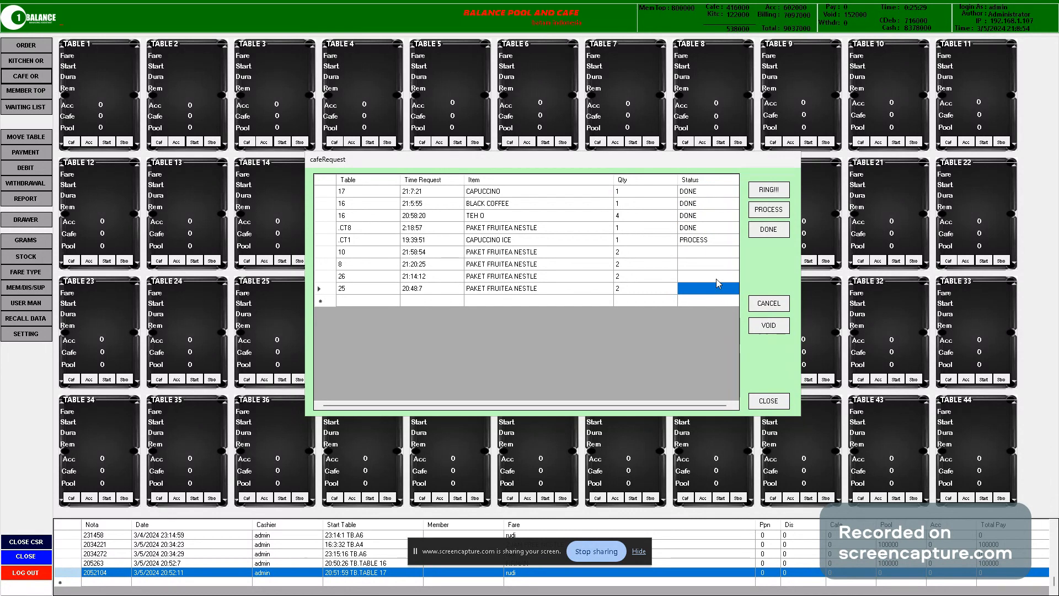
left_click(711, 191)
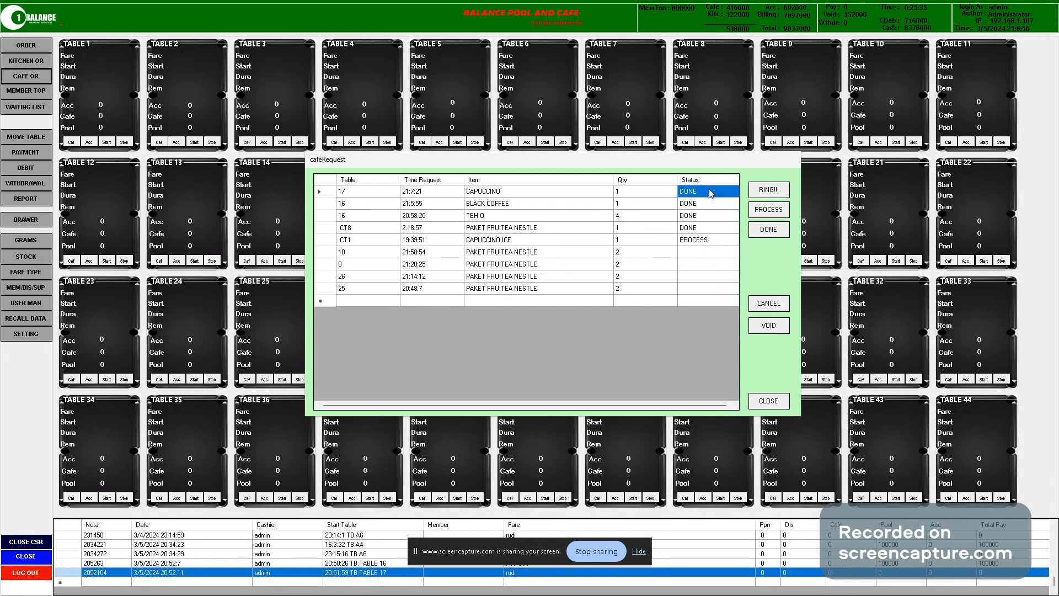
left_click(714, 204)
left_click(714, 191)
left_click(768, 402)
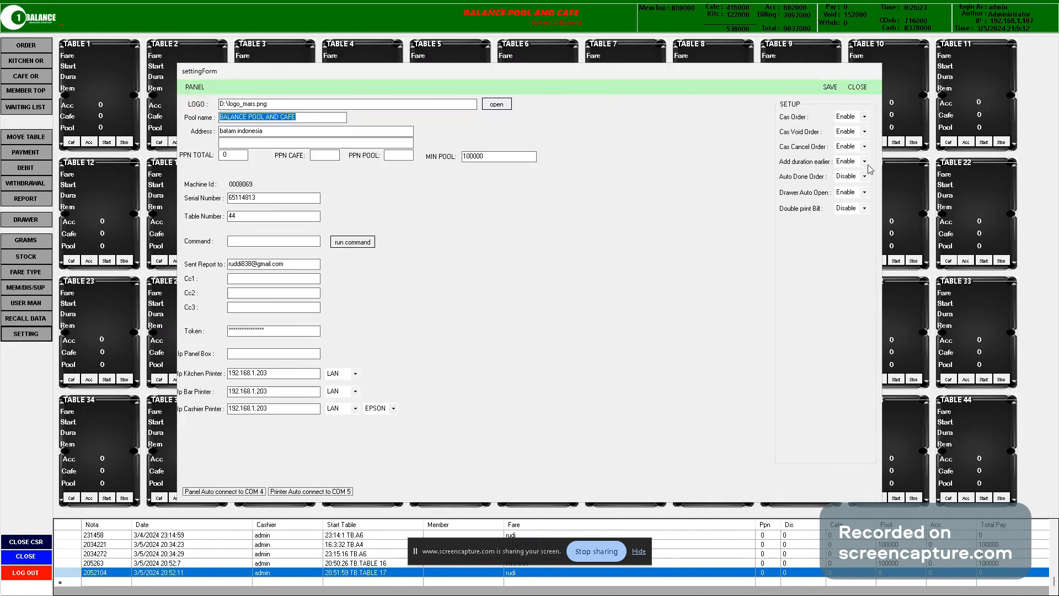
Set Auto Done Order back to Enable in the system settings, save the change and close the form
left_click(865, 177)
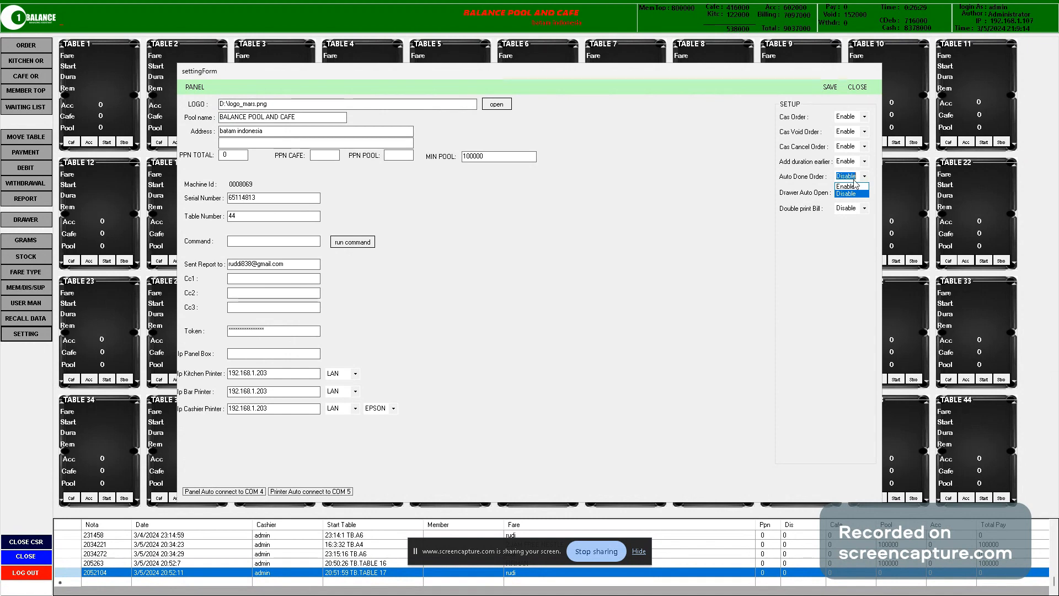
left_click(853, 187)
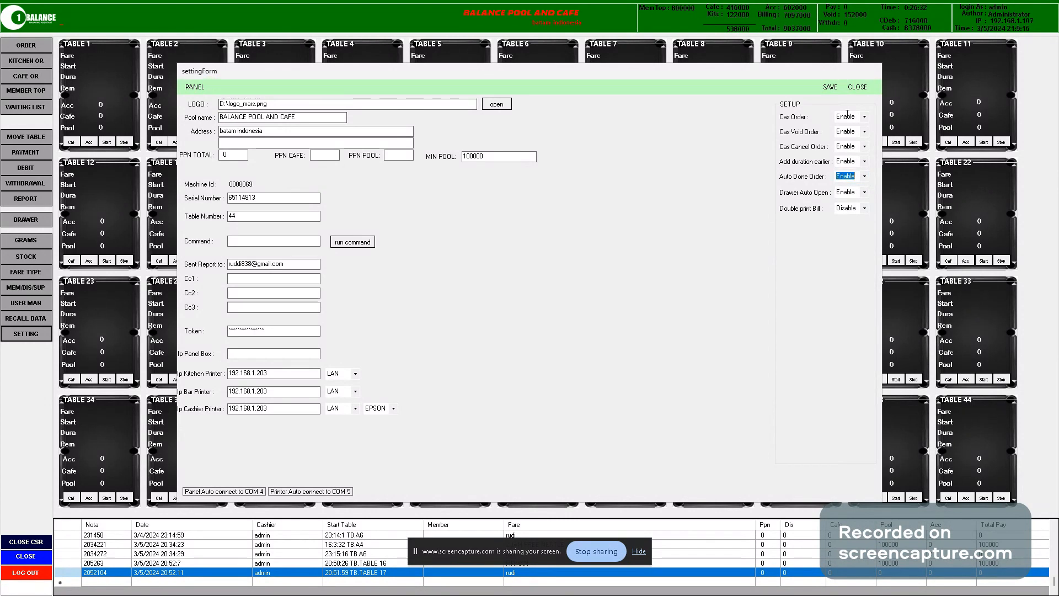
left_click(831, 87)
left_click(585, 329)
left_click(858, 87)
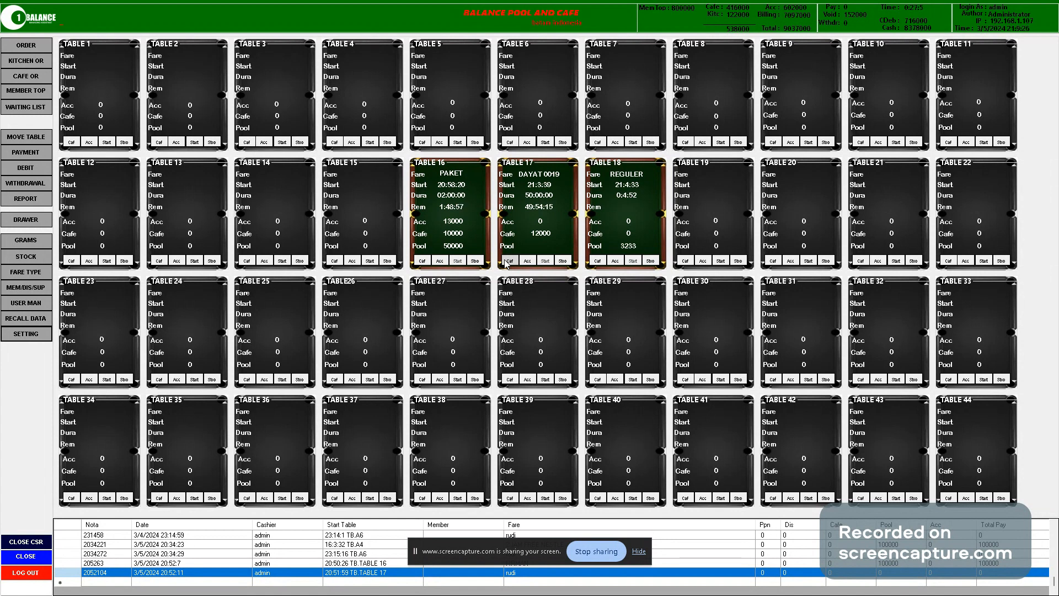
Review the status column for all orders in the kitchen request list
left_click(36, 59)
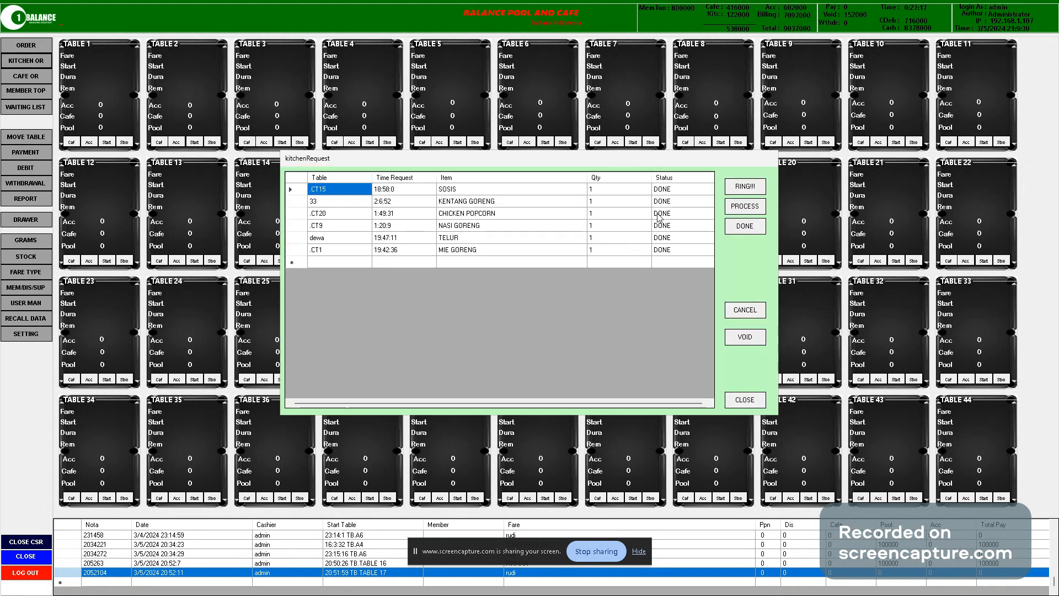
left_click_drag(676, 190, 684, 253)
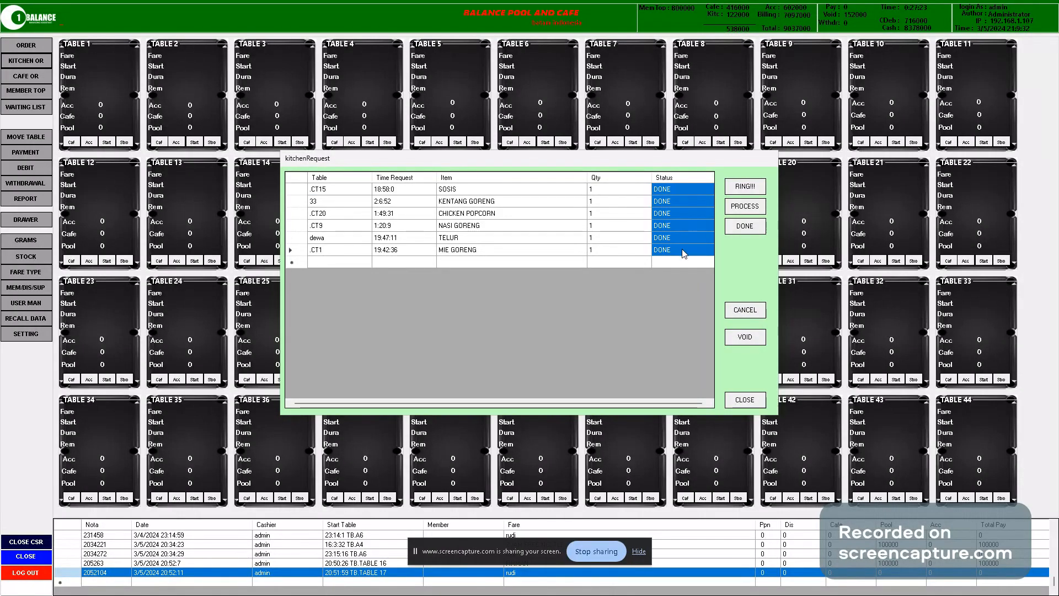
left_click_drag(680, 190, 682, 242)
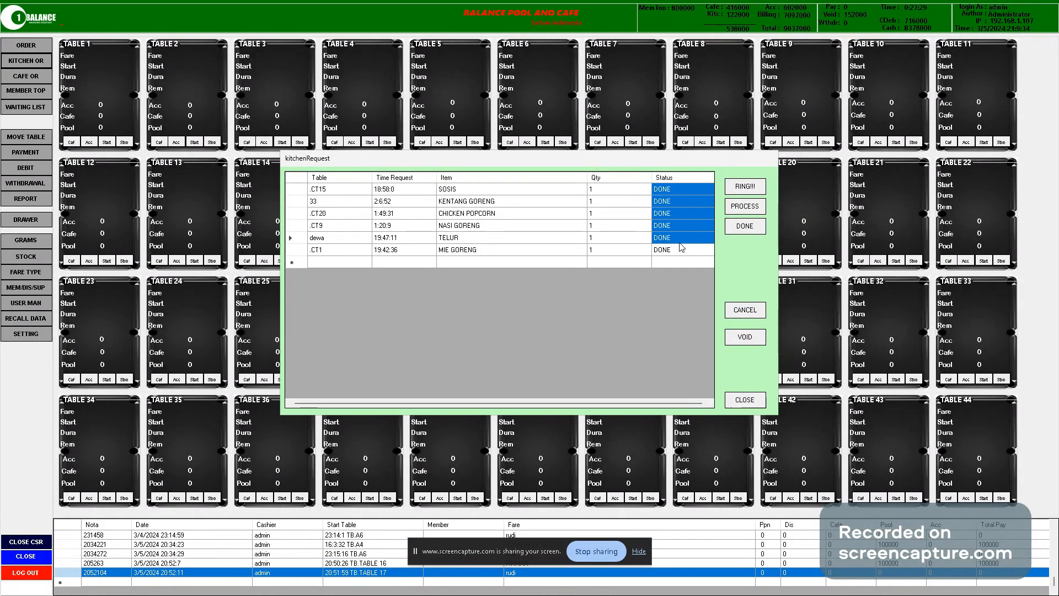
left_click_drag(677, 191, 678, 257)
Try to void table 33's KENTANG GORENG order in the kitchen request list, and close the list
left_click(658, 203)
left_click(297, 202)
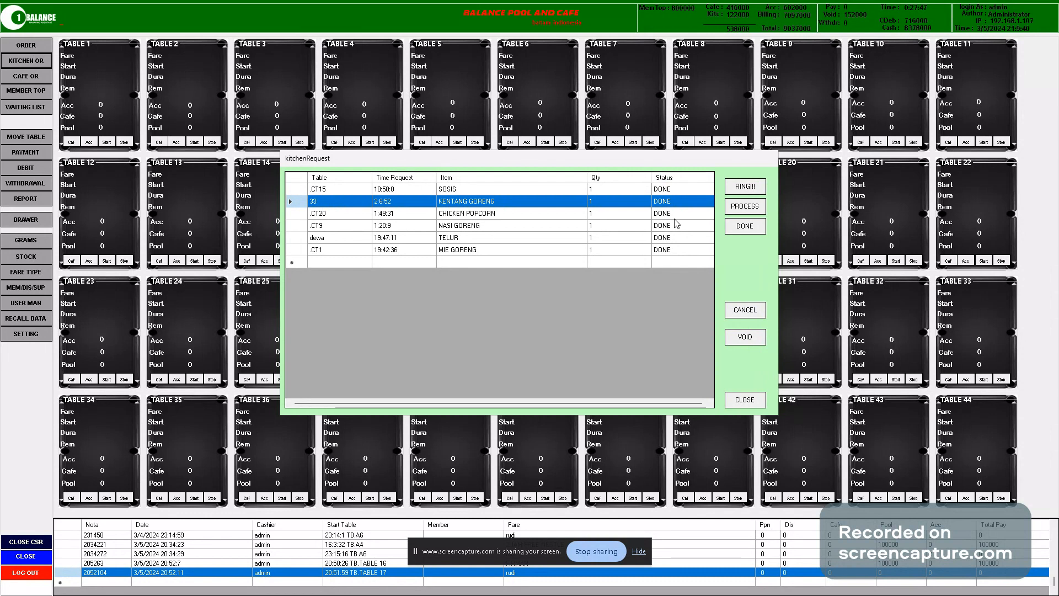
left_click(745, 340)
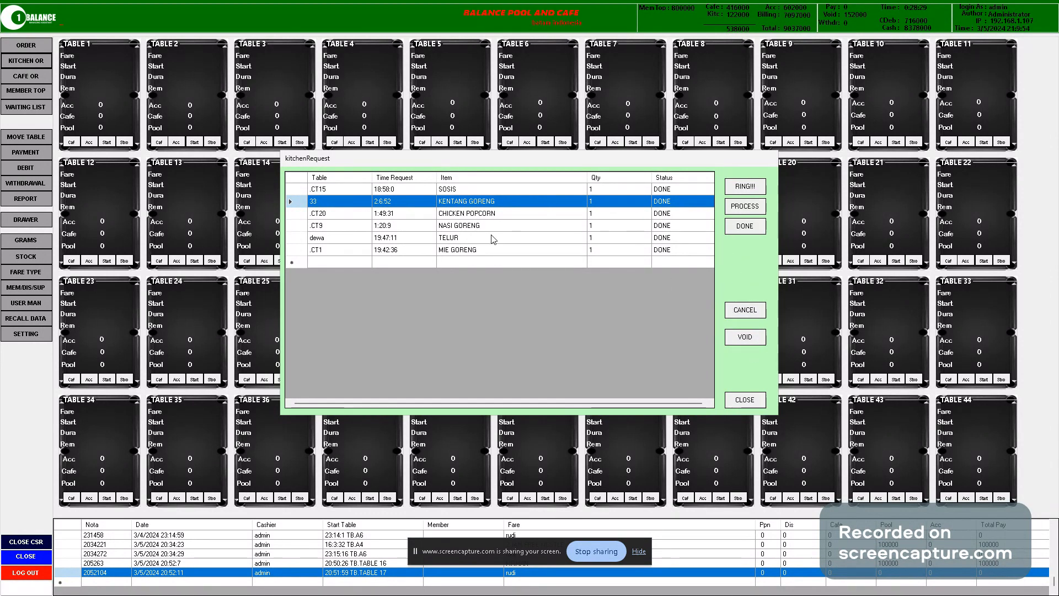
left_click(343, 215)
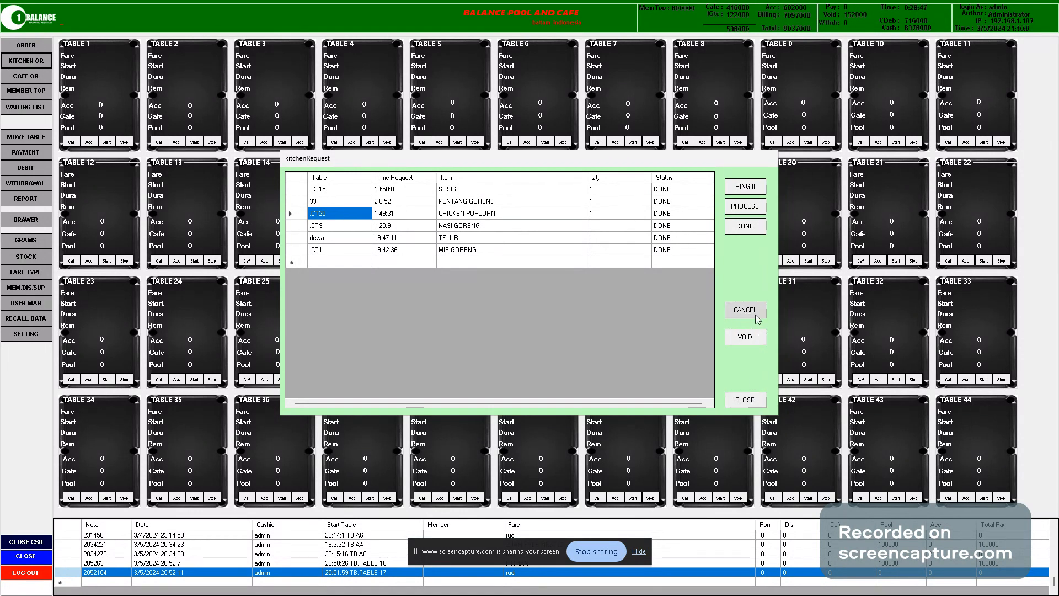
left_click(746, 401)
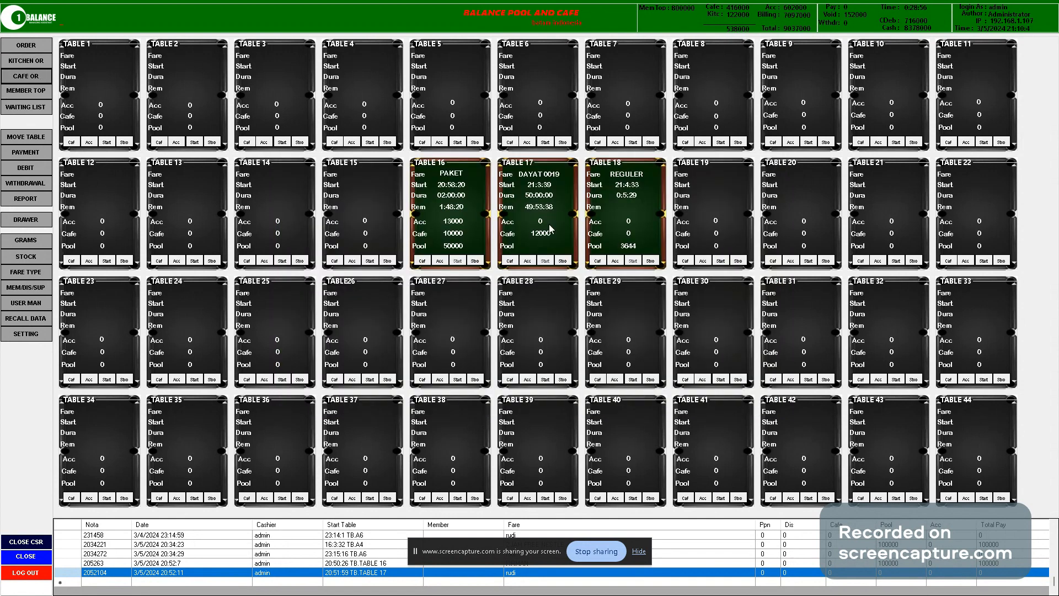
Examine the PAKET FRUITEA NESTLE orders without a status and CT1's CAPUCCINO ICE in the cafe request list, and close the list
left_click(681, 252)
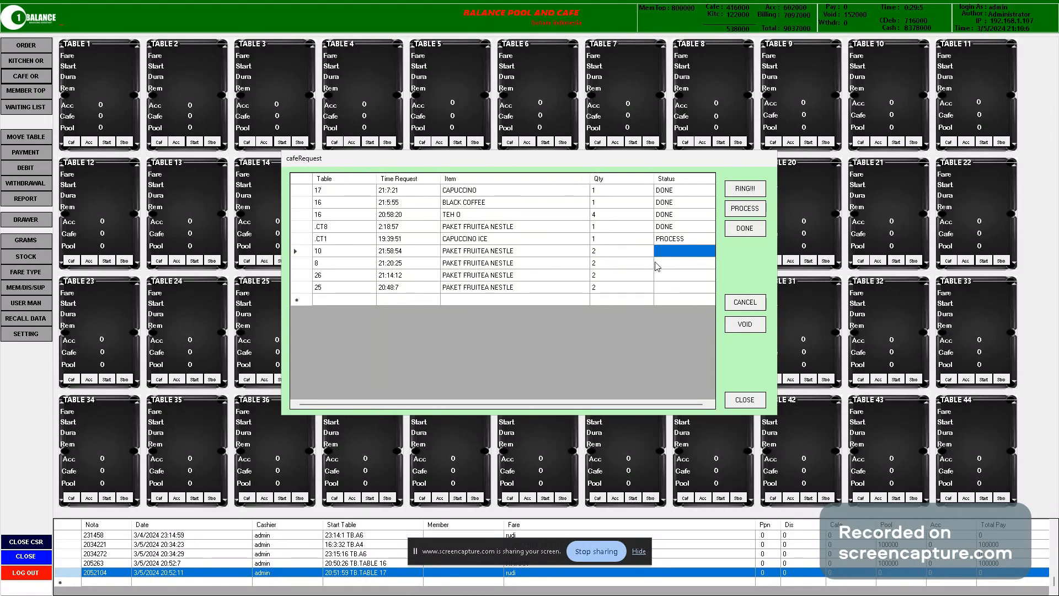
left_click(308, 251)
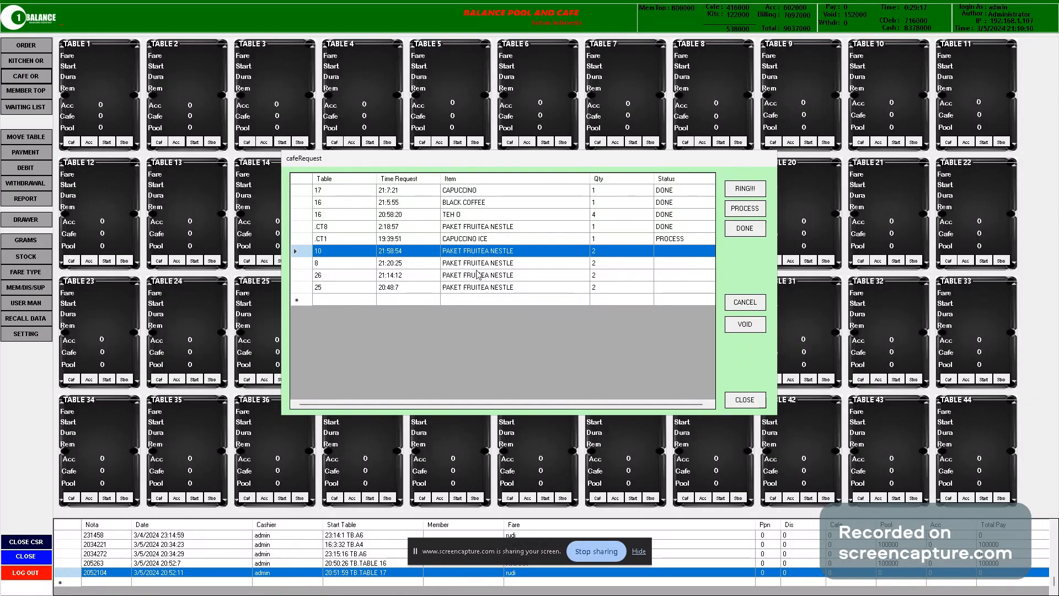
left_click(348, 269)
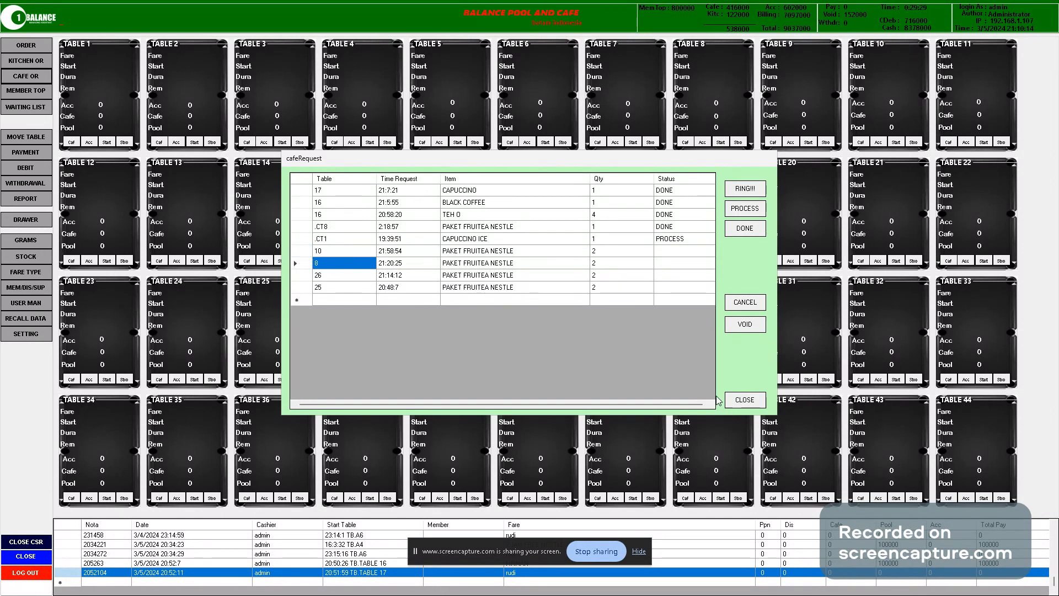
left_click(676, 241)
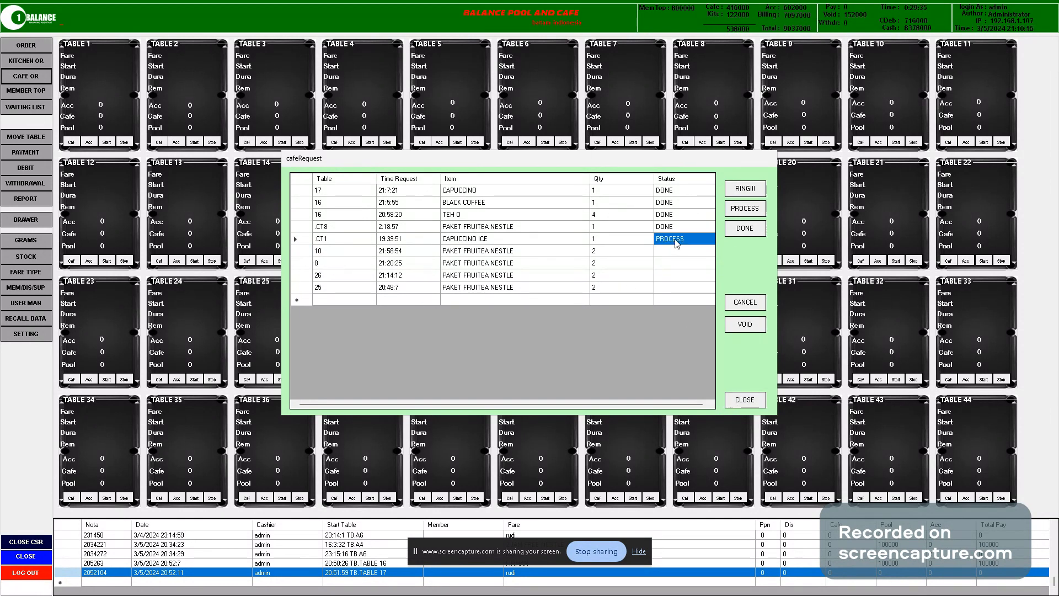
left_click(745, 400)
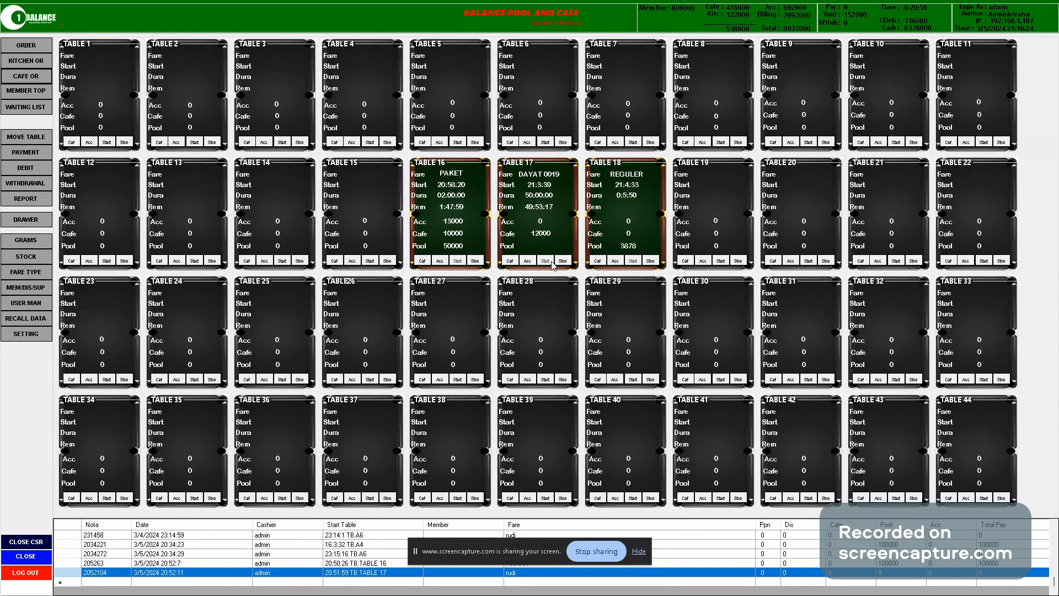
Start closing table 17, try the POTONGAN HARGA discount, and apply the DISKON MEMBER OPENING discount instead
left_click(569, 265)
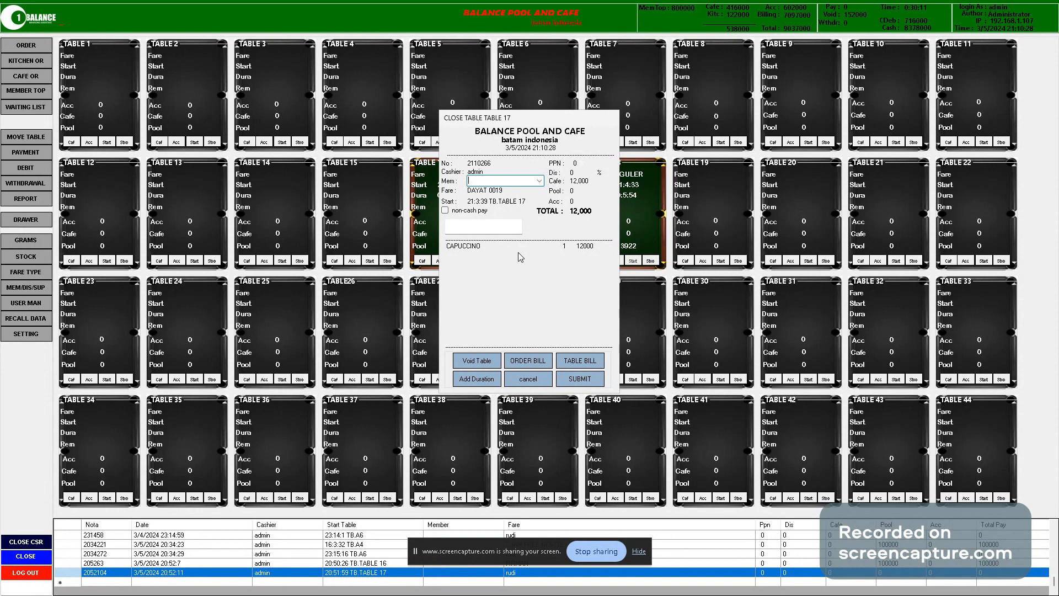
left_click(540, 181)
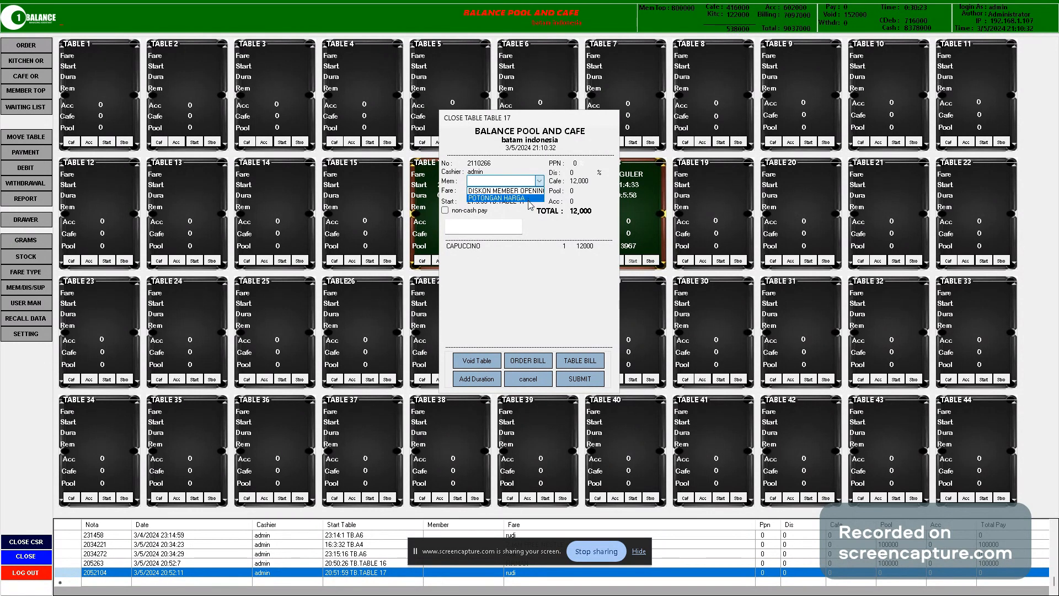
left_click(562, 272)
left_click(540, 181)
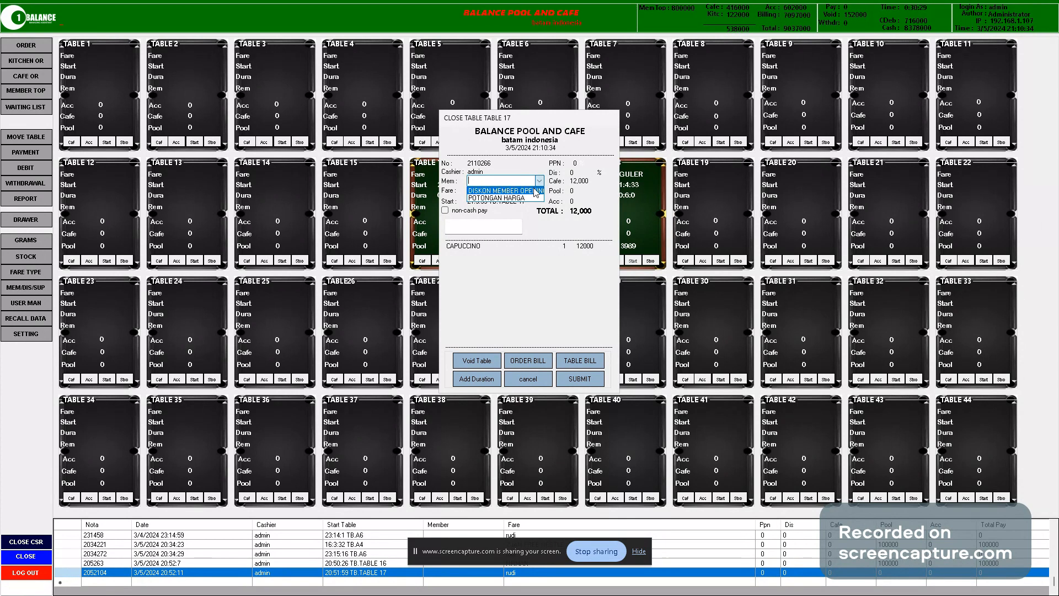
left_click(533, 203)
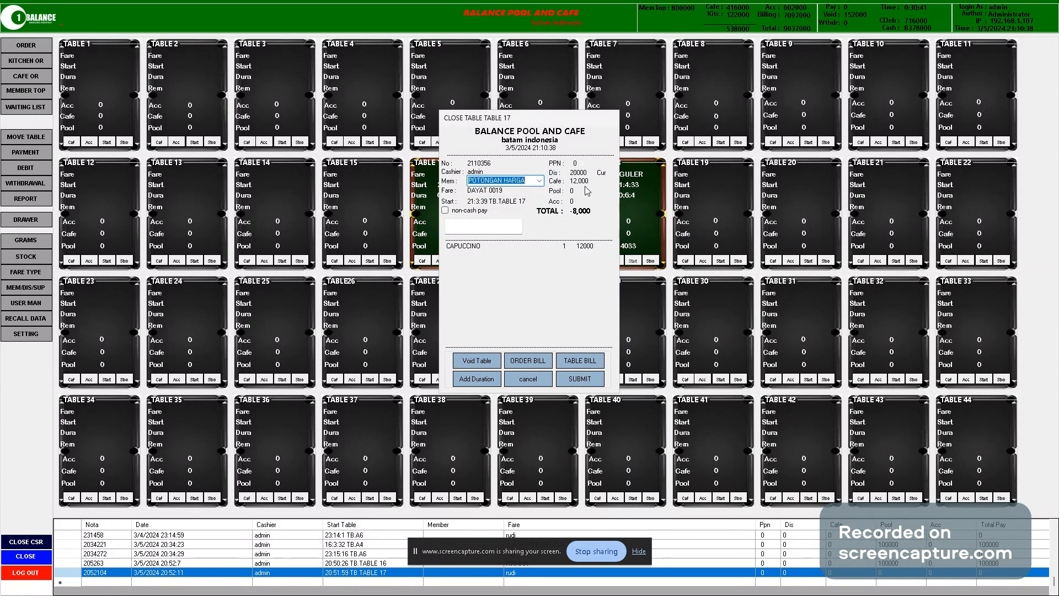
left_click(540, 181)
left_click(523, 193)
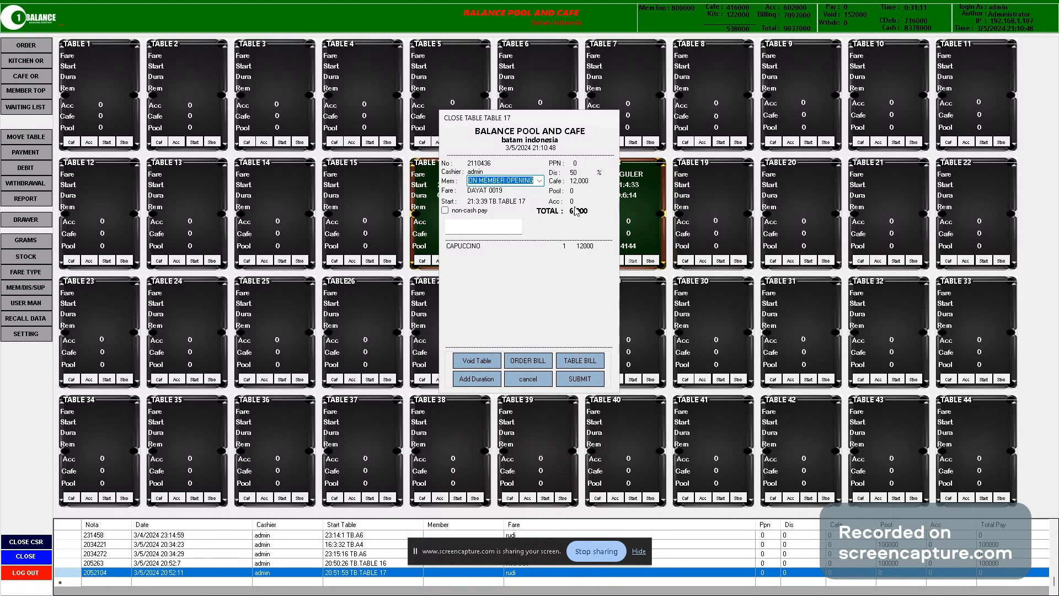
Enter a payment of 100,000 on table 17's bill, mark it as non-cash pay and submit the bill
left_click(499, 228)
type("1000000")
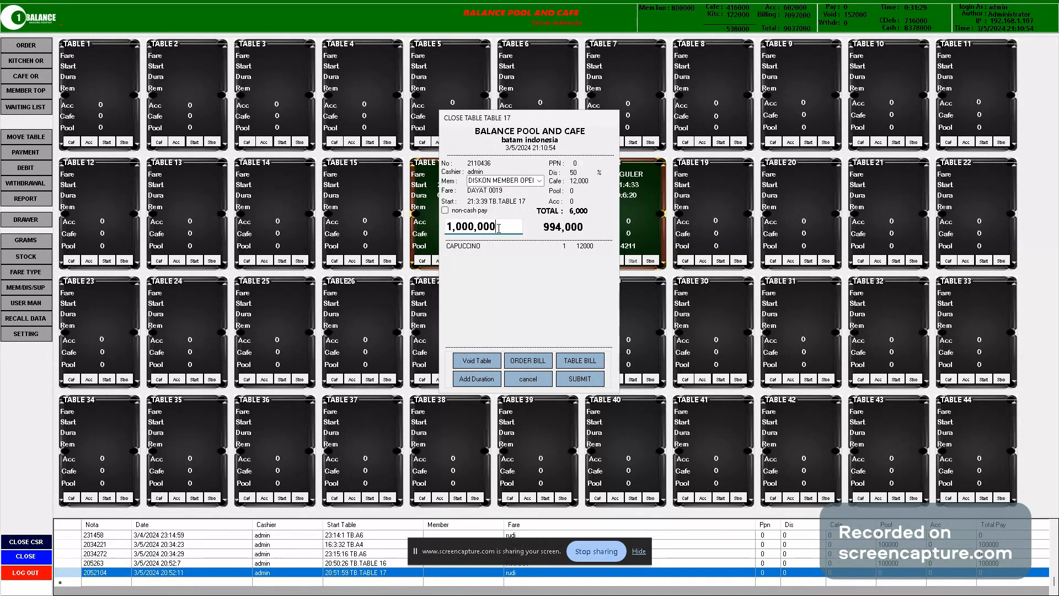
key("BackSpace")
left_click(444, 211)
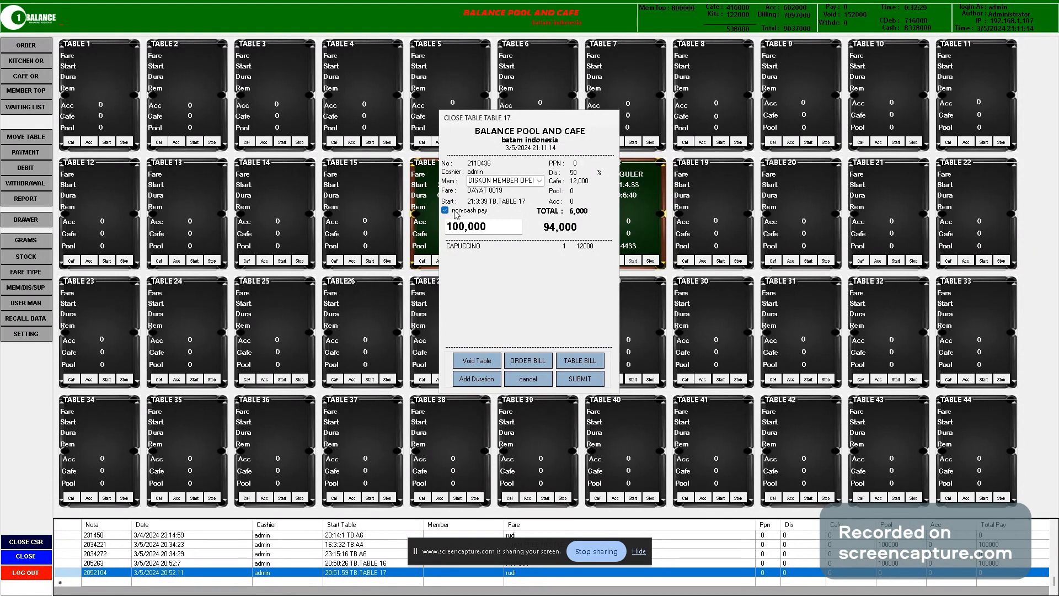
left_click(581, 380)
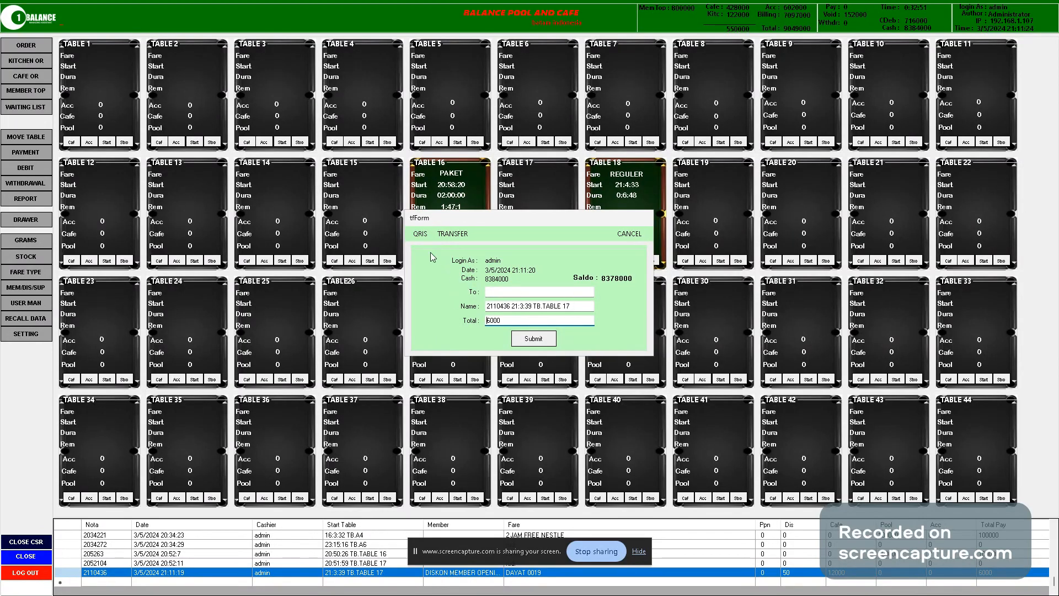
Record table 17's non-cash payment as TRANSFER and submit the payment form
left_click(421, 233)
left_click(452, 233)
left_click(539, 292)
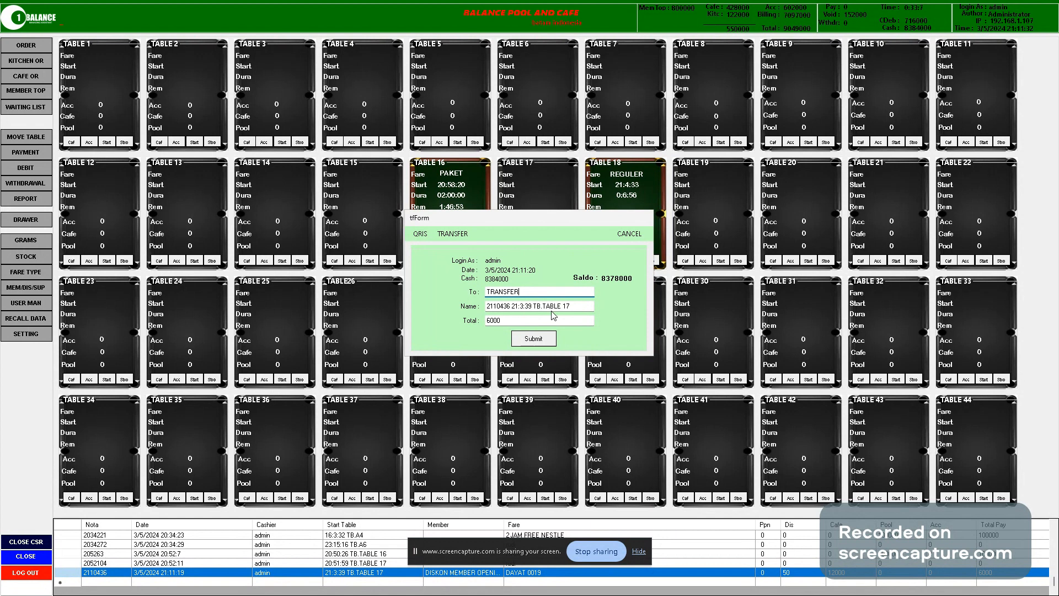
left_click(549, 339)
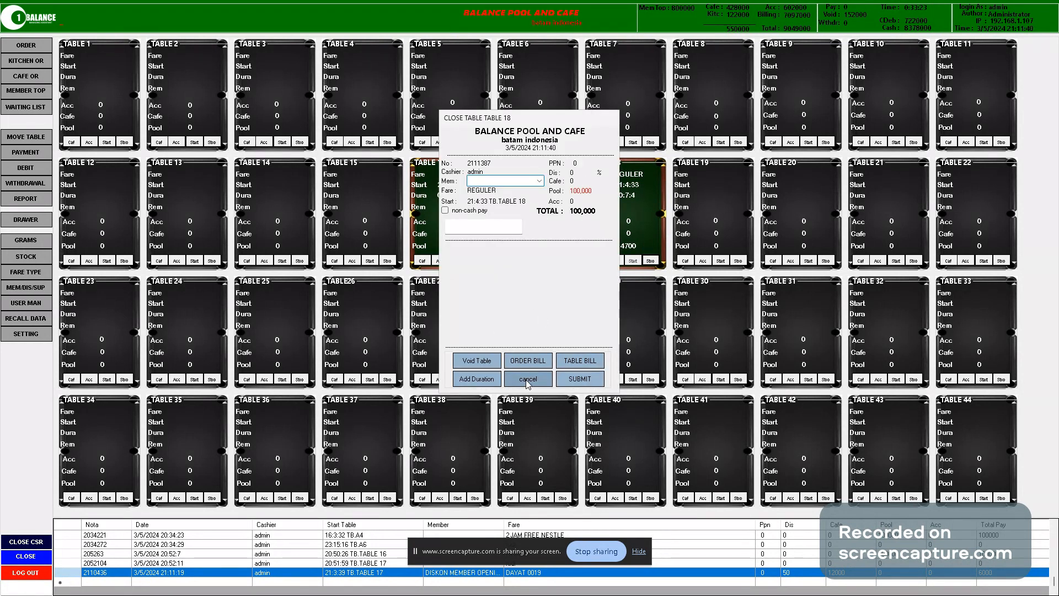
Check the pool charge on table 18's closing bill, and cancel the form
left_click(518, 382)
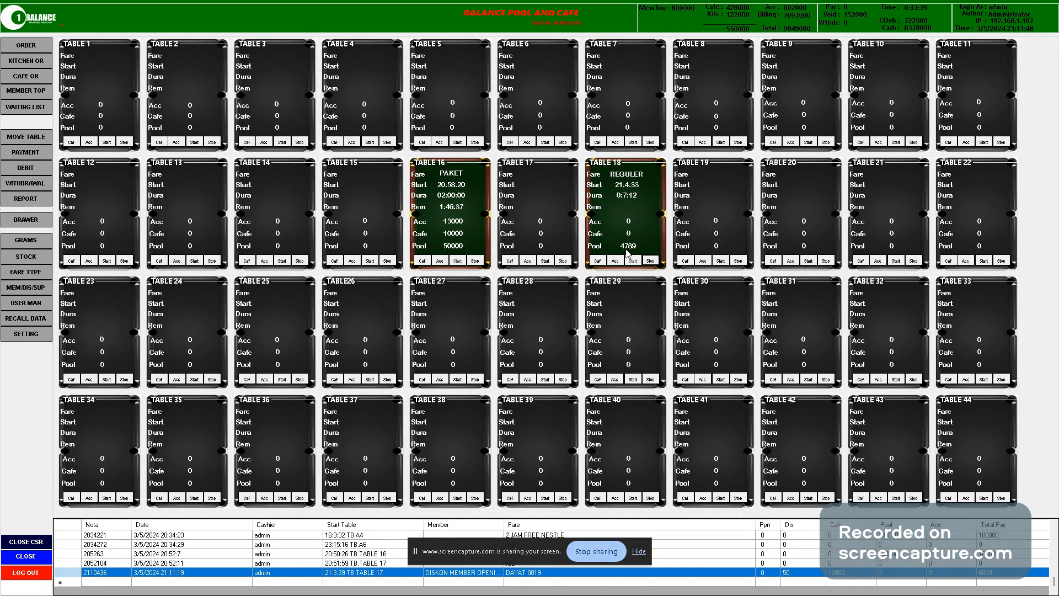
left_click(651, 261)
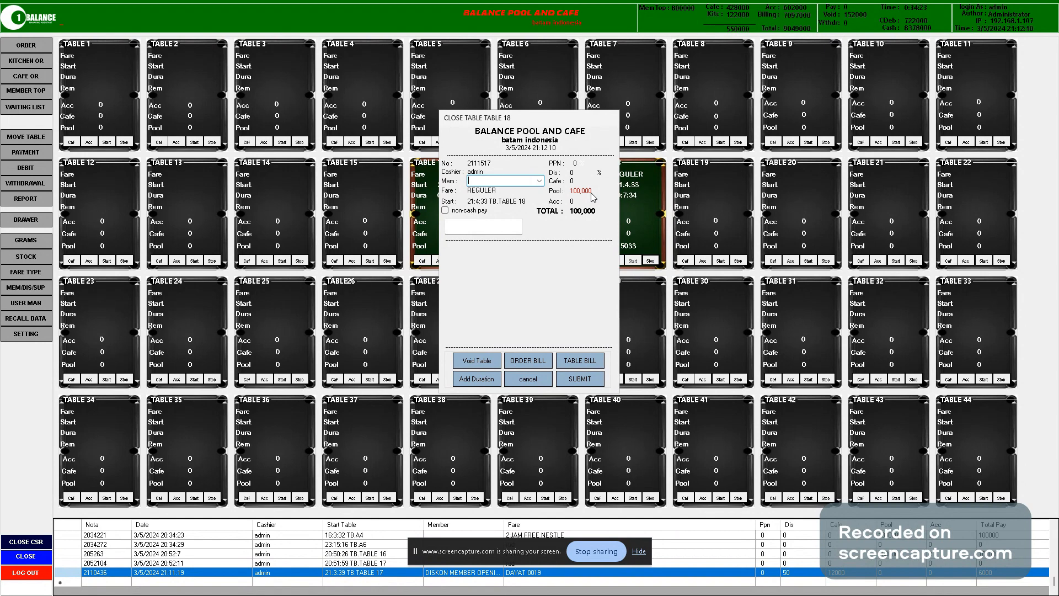
left_click(543, 377)
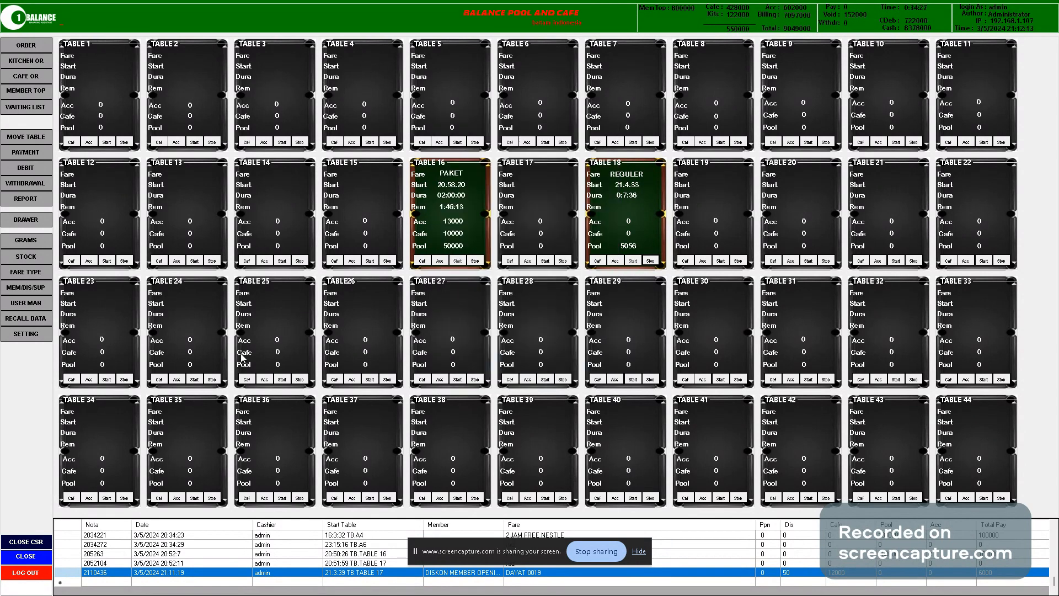
Set the MIN POOL charge to 0 in the system settings, save the change and close the form
left_click(38, 335)
left_click(496, 156)
double_click(495, 156)
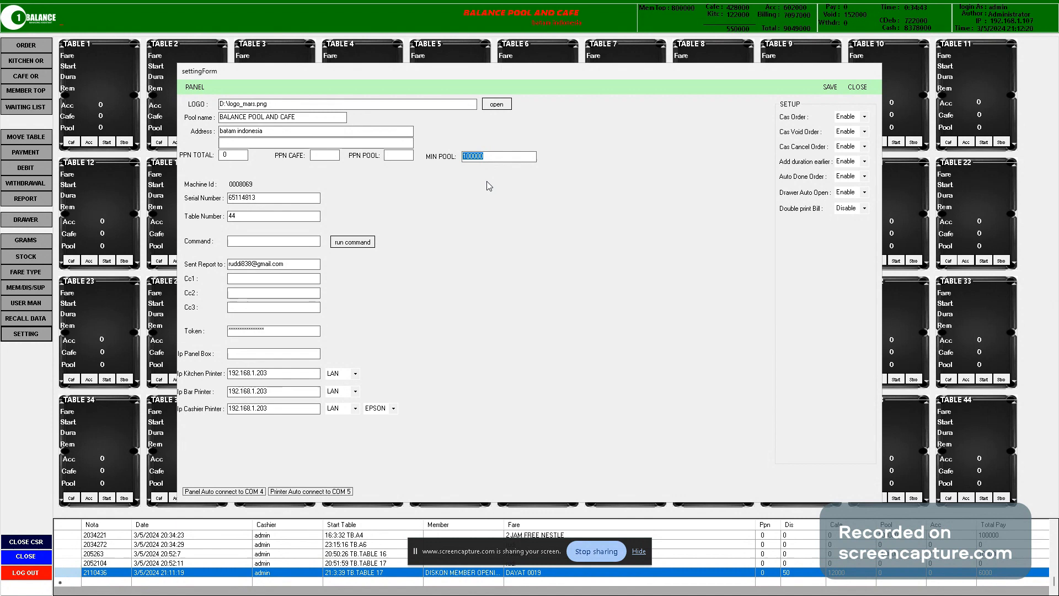
type("0")
left_click(830, 87)
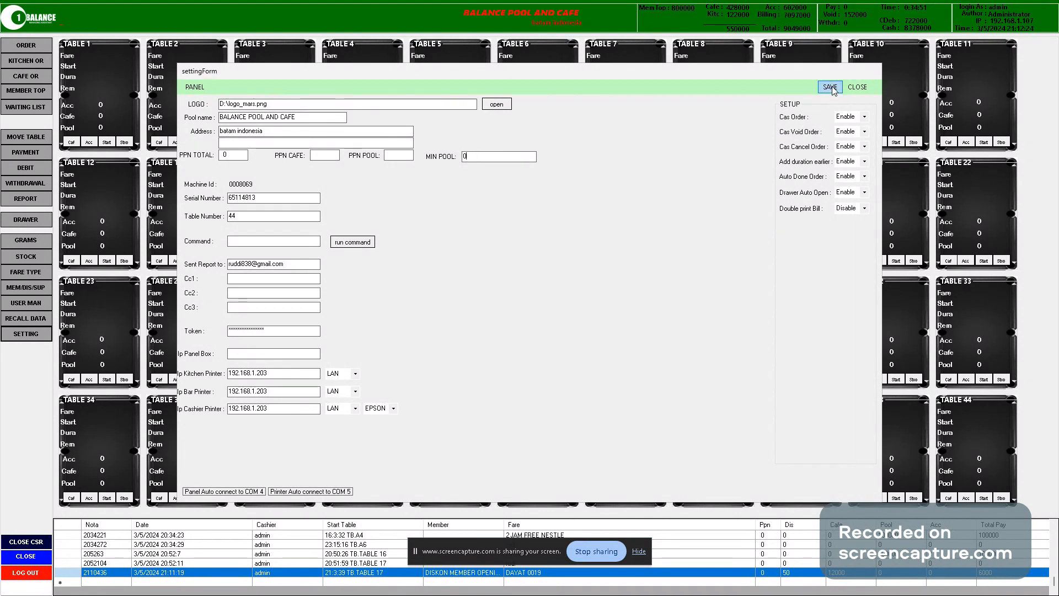
left_click(568, 330)
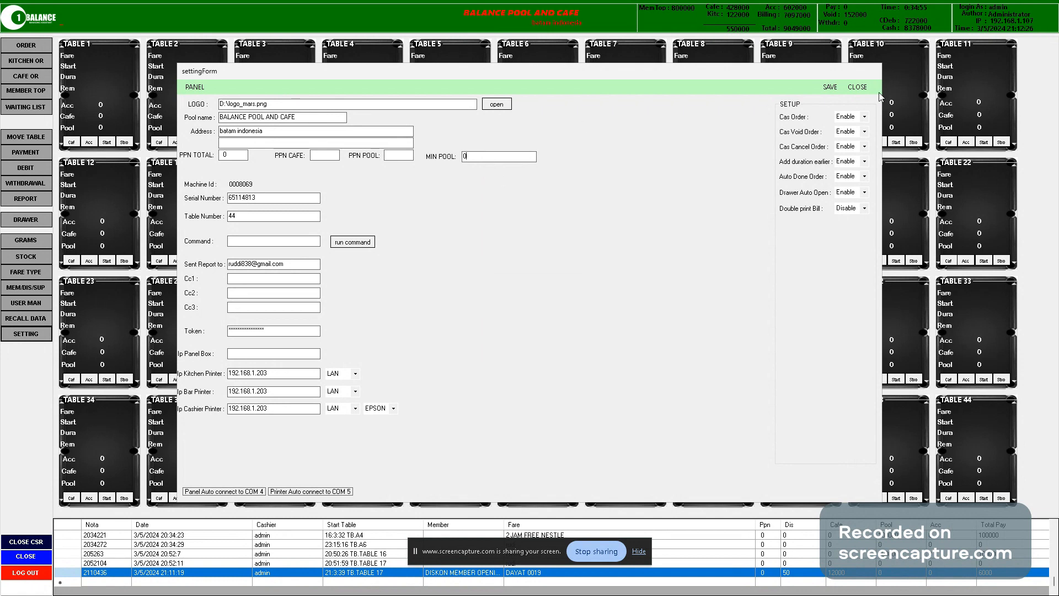
left_click(858, 86)
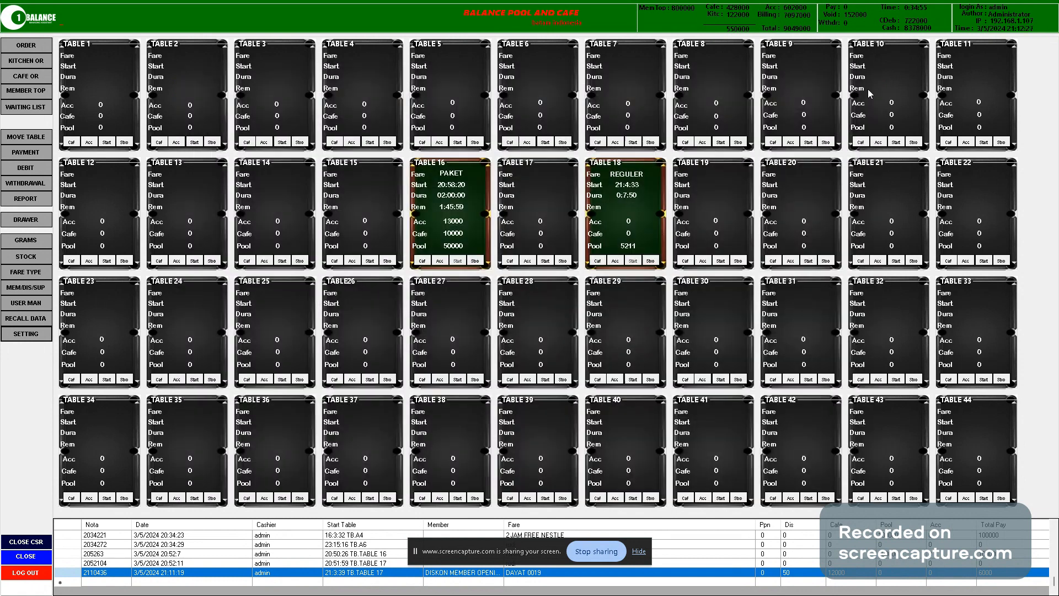
Review table 18's closing bill and its void authorization with the admin user, and cancel without voiding
left_click(650, 258)
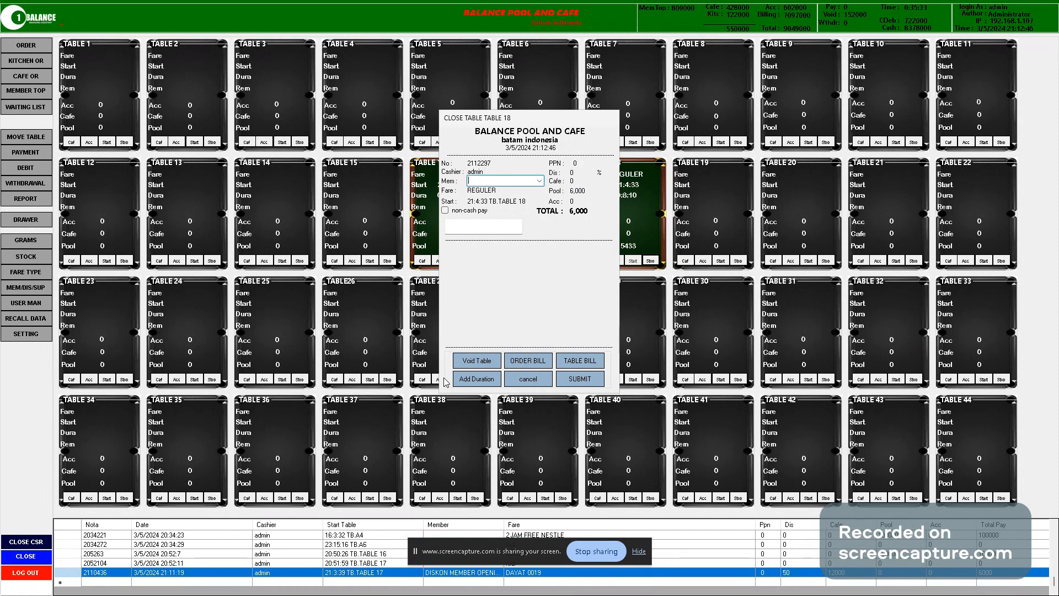
left_click(477, 361)
left_click(502, 405)
left_click(497, 415)
left_click(519, 420)
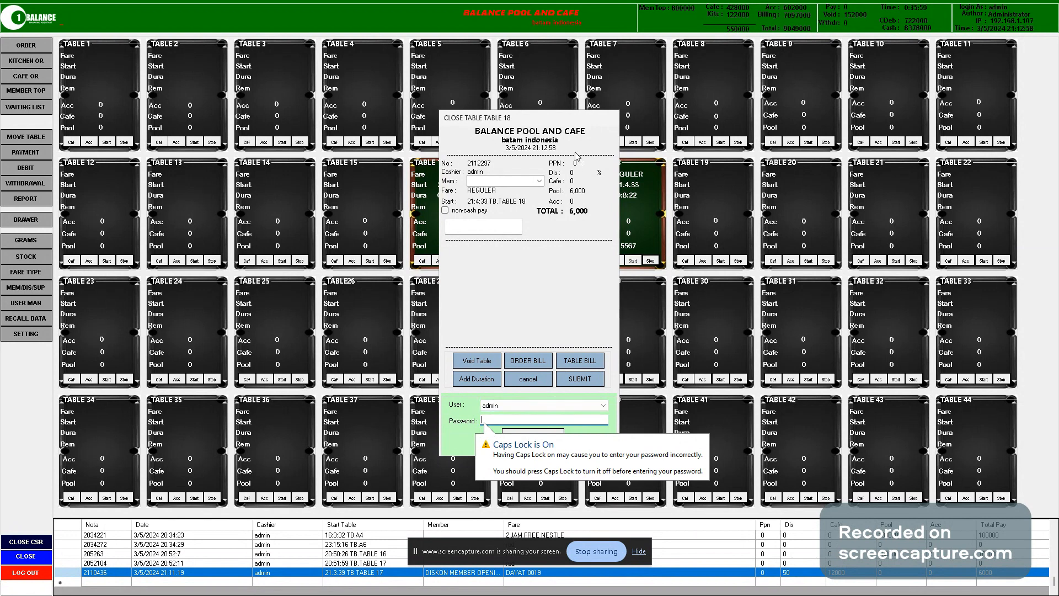
left_click(528, 379)
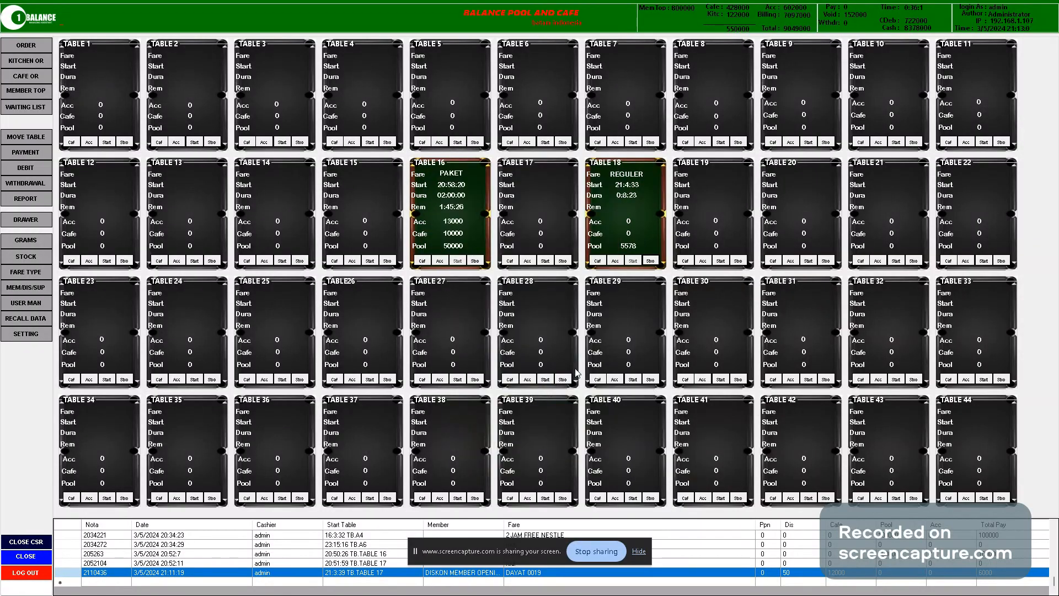
Review table 16's closing bill, order bill and table bill options, and cancel the forms without submitting
left_click(475, 262)
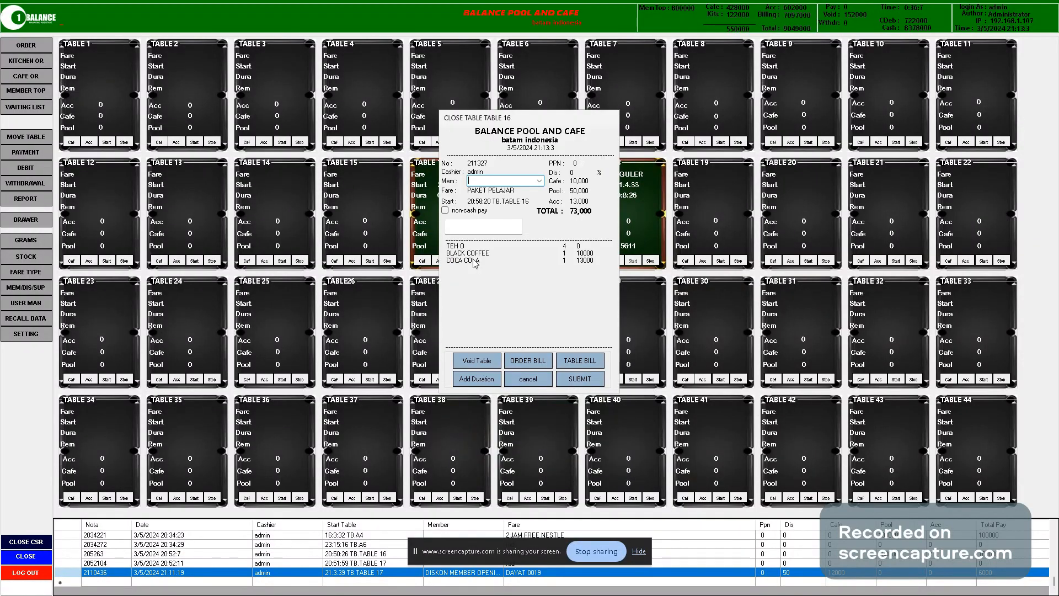
left_click(528, 361)
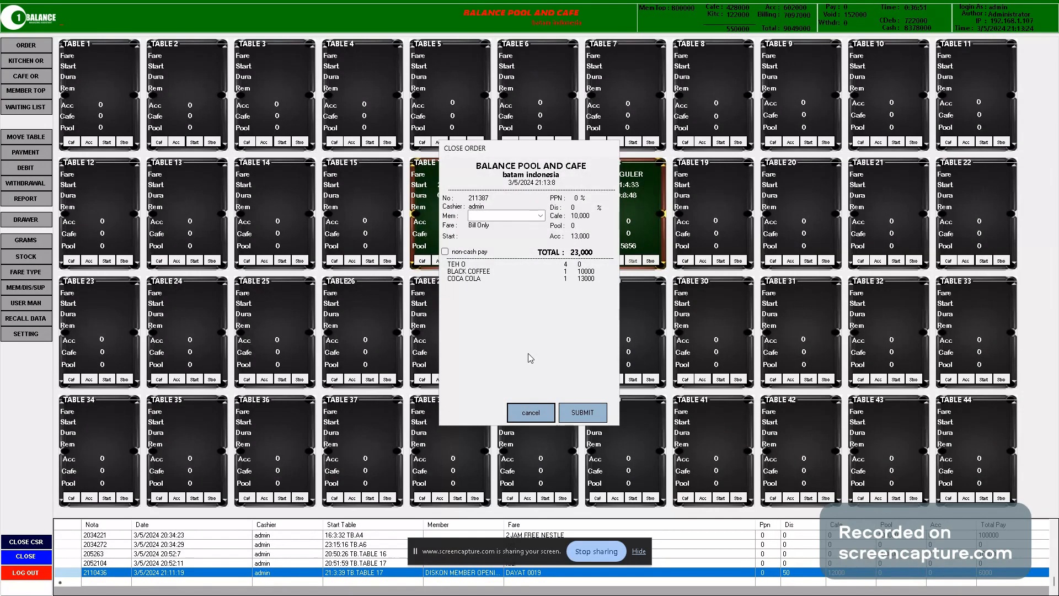
left_click(539, 419)
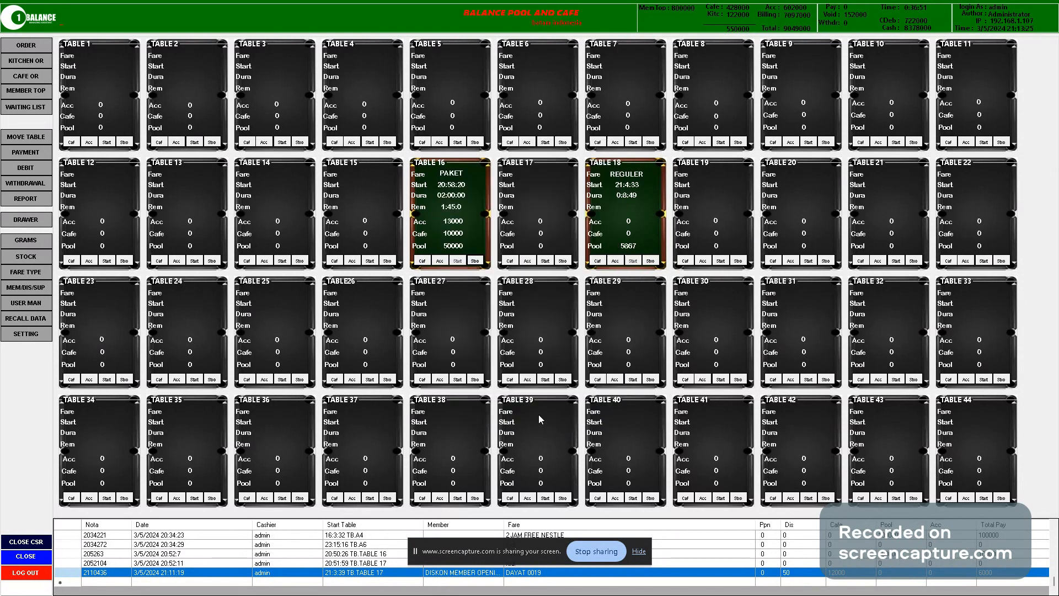
left_click(476, 261)
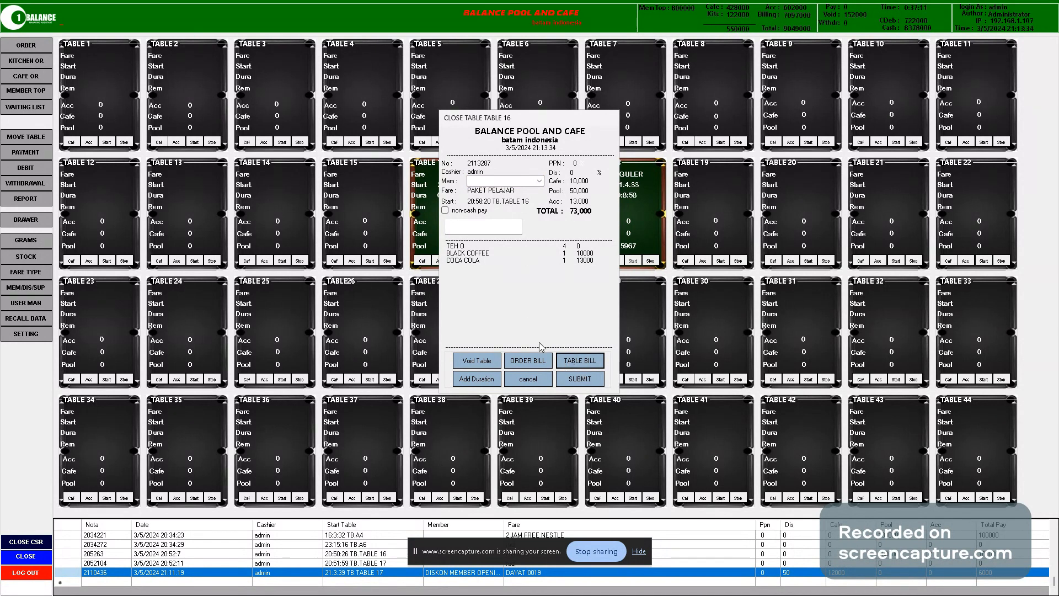
left_click(528, 378)
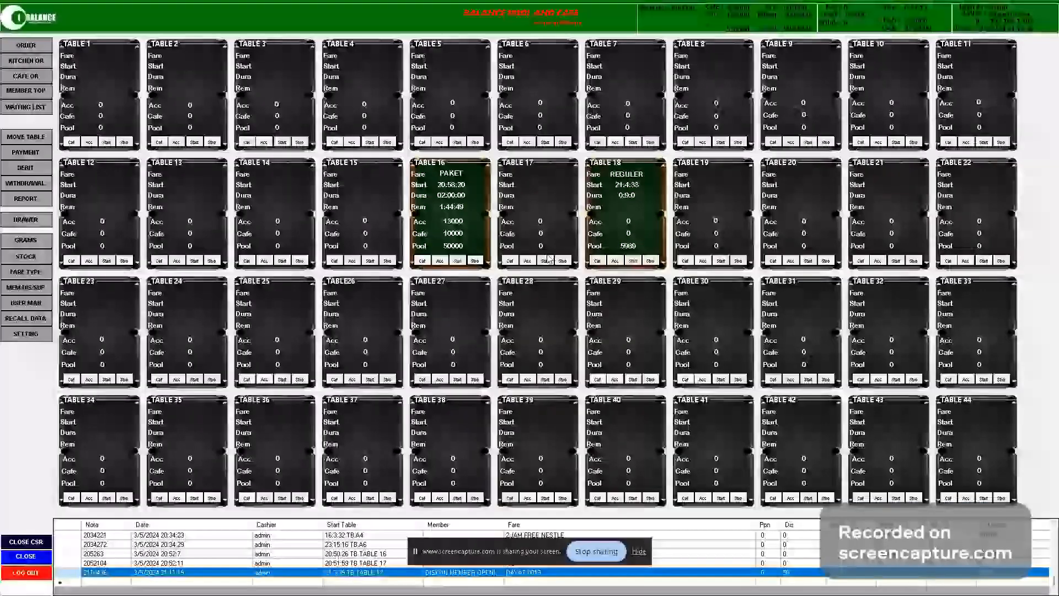
Start opening table 17 and choose the VIP PAKET 1 JAM fare type
left_click(546, 261)
left_click(544, 167)
left_click(541, 177)
left_click(540, 171)
left_click(554, 226)
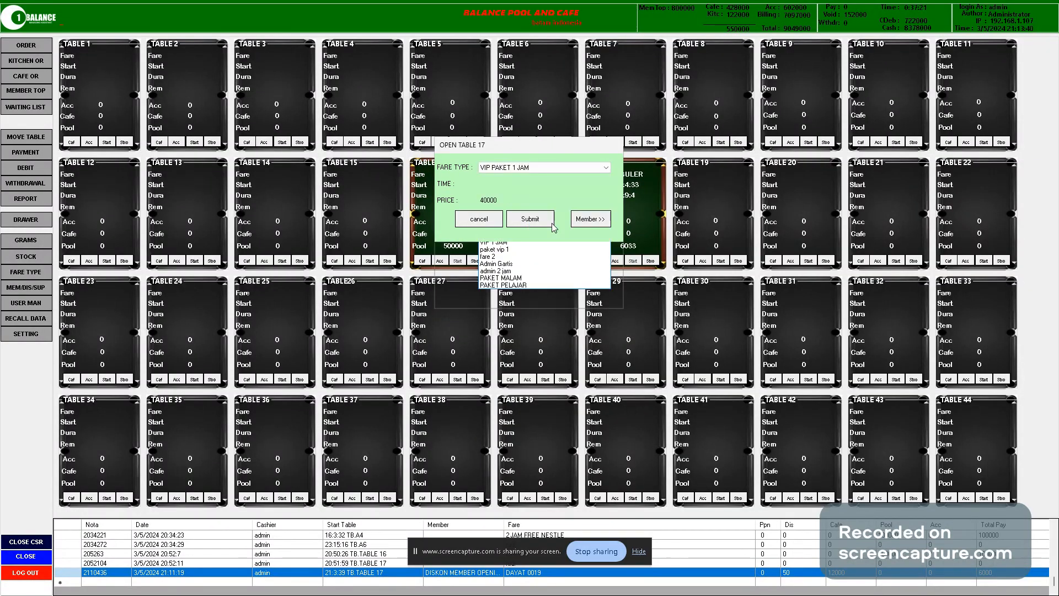
Open Table 17 on the VIP PAKET 1 JAM fare, and check its table bill without submitting it
left_click(534, 226)
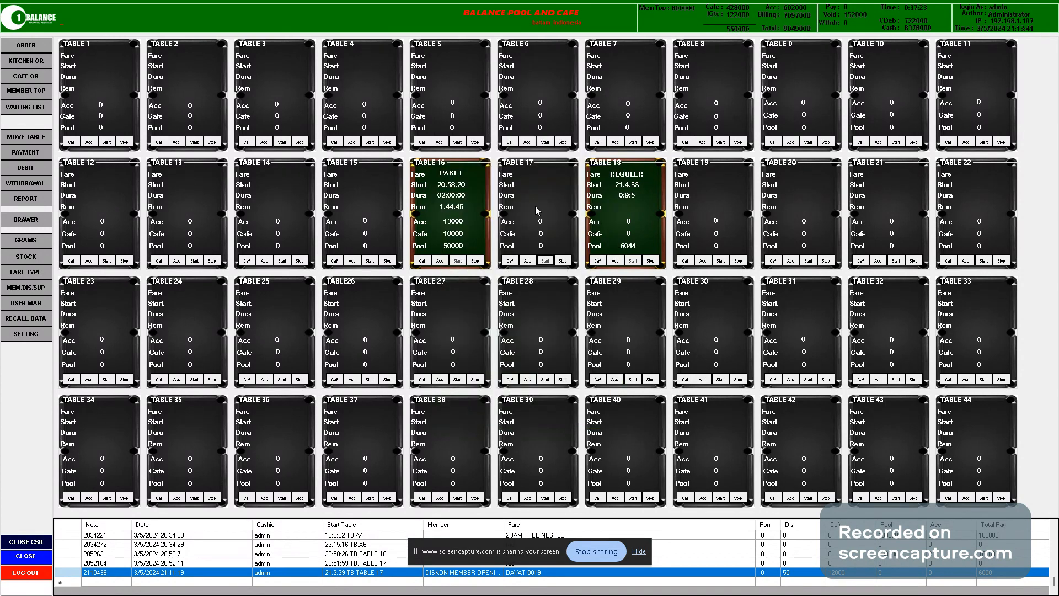
left_click(564, 262)
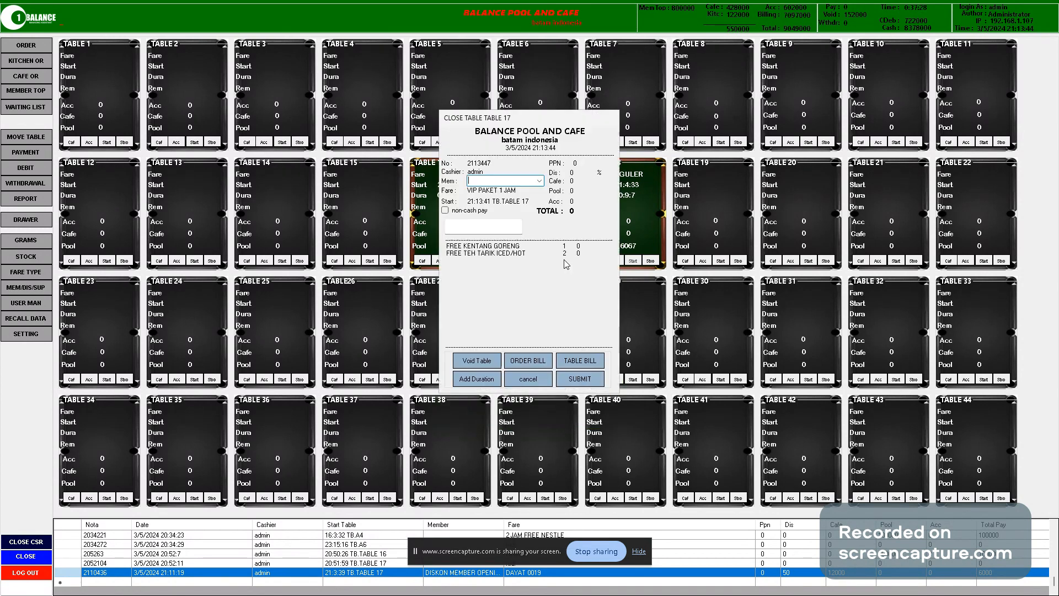
left_click(583, 365)
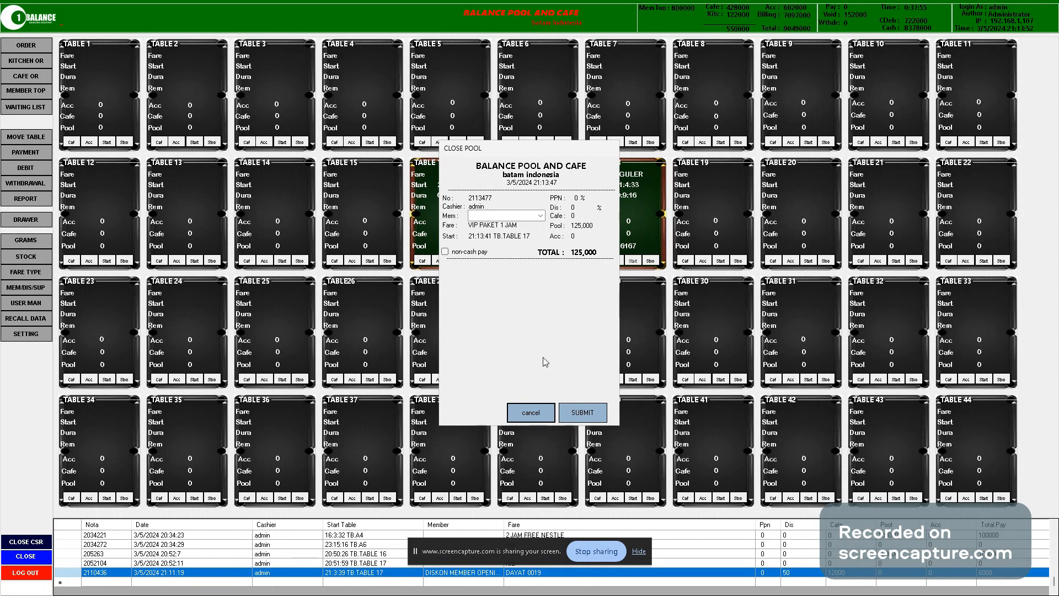
left_click(549, 417)
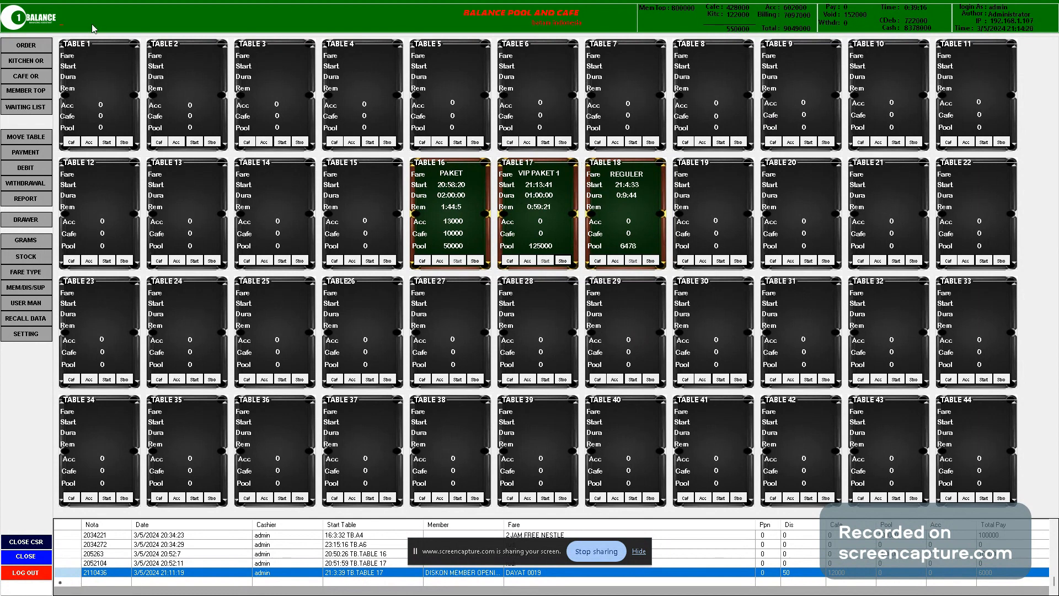
Open the cafe order window and examine the items and totals of each open bill
left_click(33, 45)
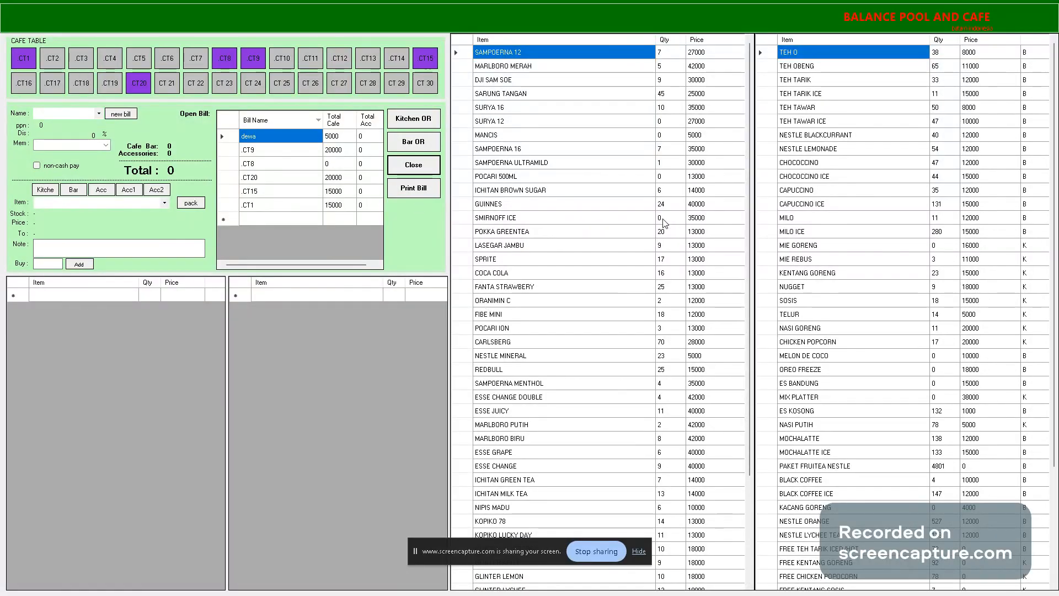
left_click(280, 206)
left_click(270, 138)
left_click(276, 150)
left_click(279, 163)
left_click(284, 177)
left_click(290, 191)
left_click(292, 205)
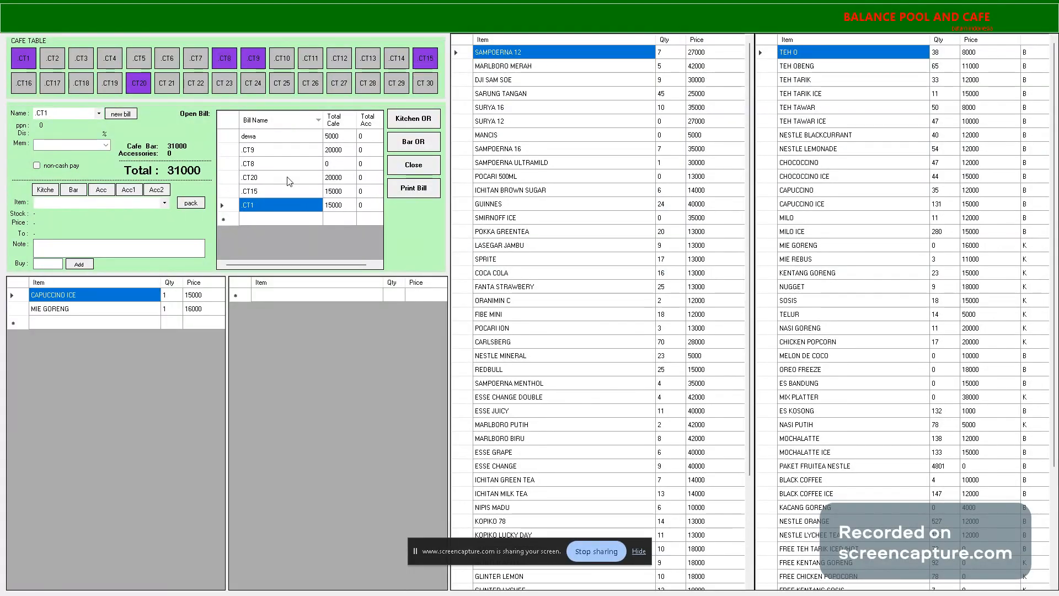
left_click(273, 138)
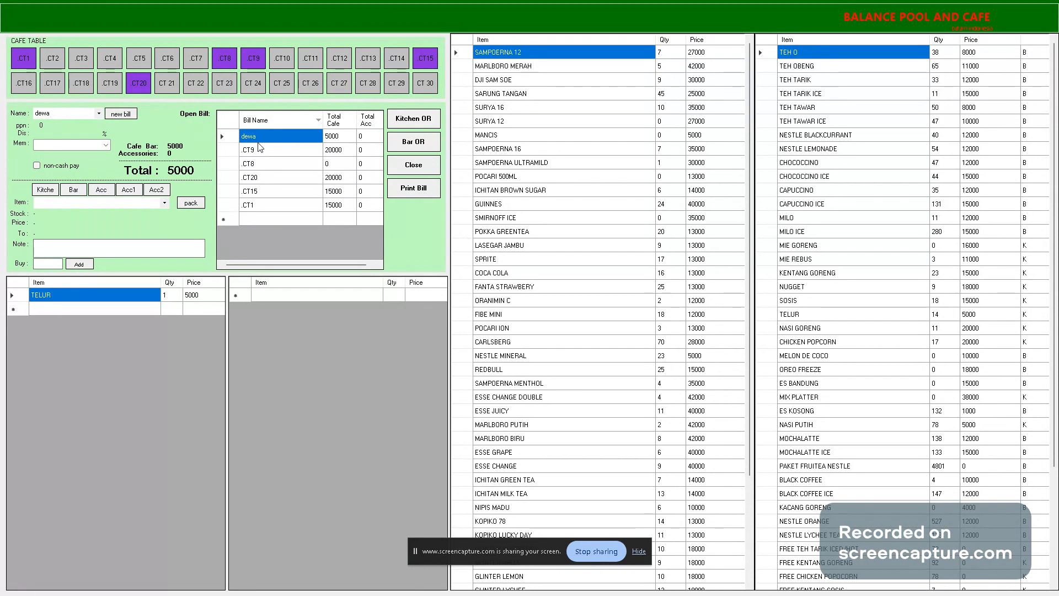
left_click_drag(249, 139, 265, 179)
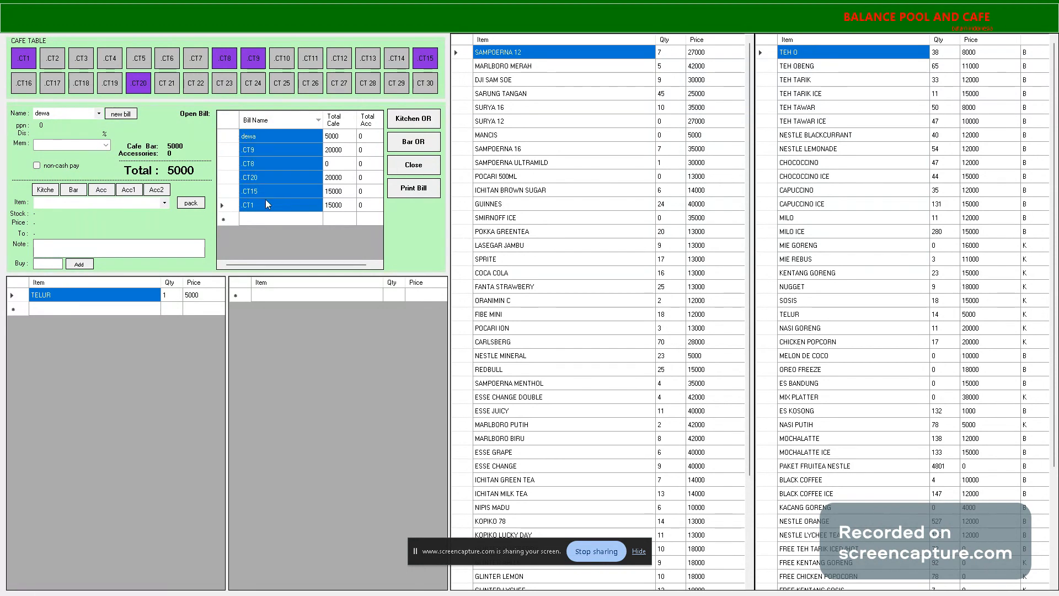
left_click_drag(268, 134, 367, 200)
left_click(338, 150)
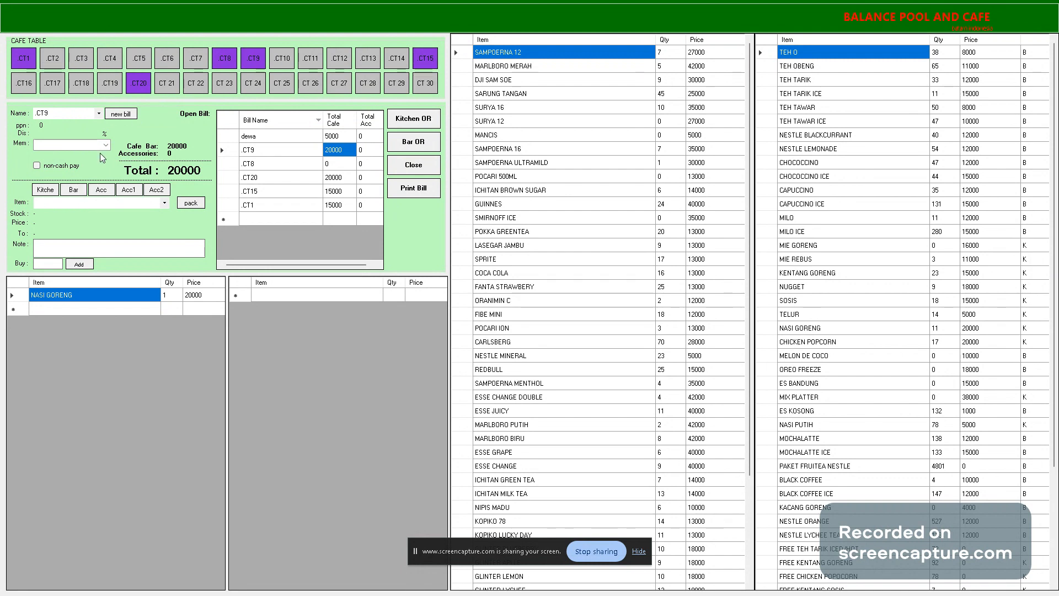
Start an order for cafe table .CT2 and browse the kitchen items, selecting BIHUN GORENG
left_click(58, 58)
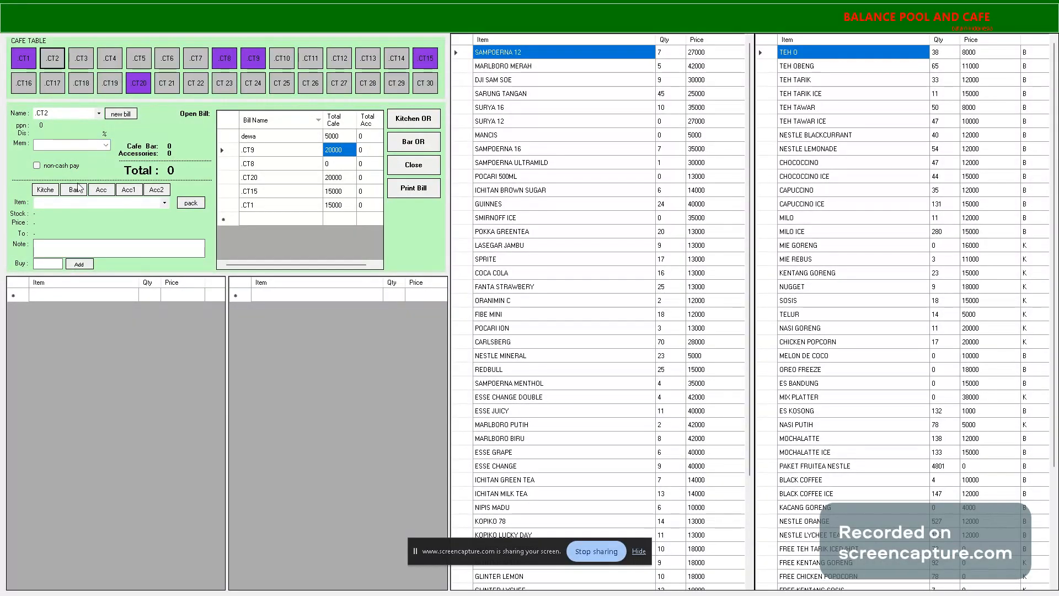
left_click(44, 191)
left_click(65, 204)
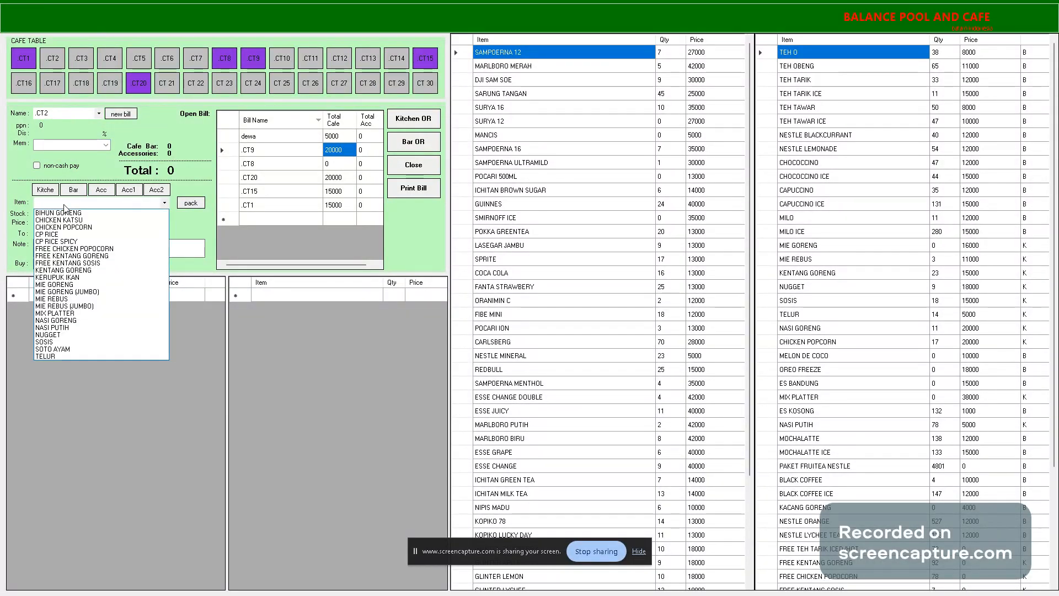
left_click(72, 241)
left_click(78, 206)
left_click(78, 213)
left_click(78, 205)
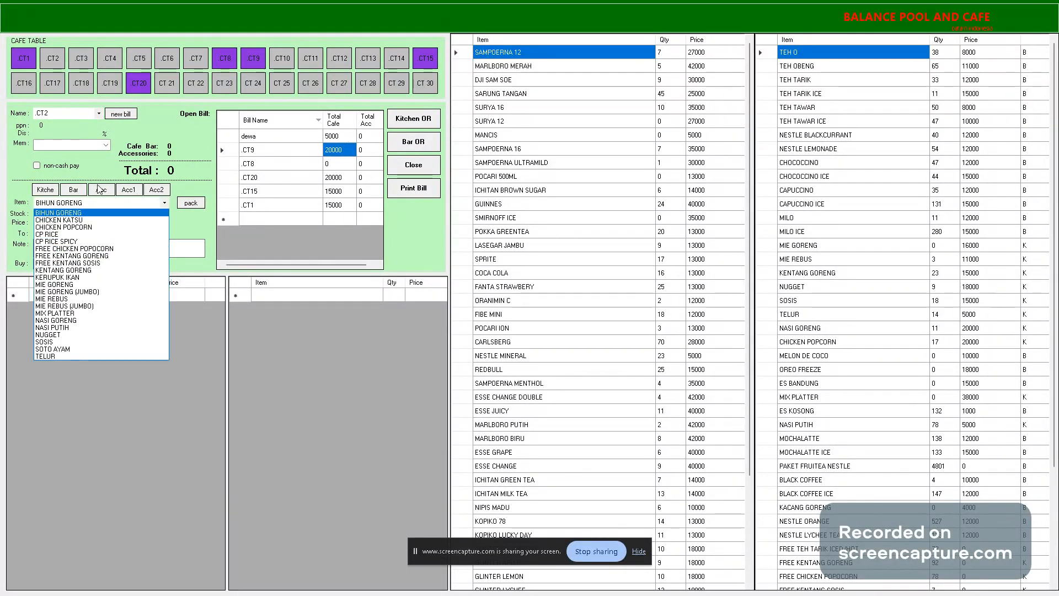
left_click(81, 171)
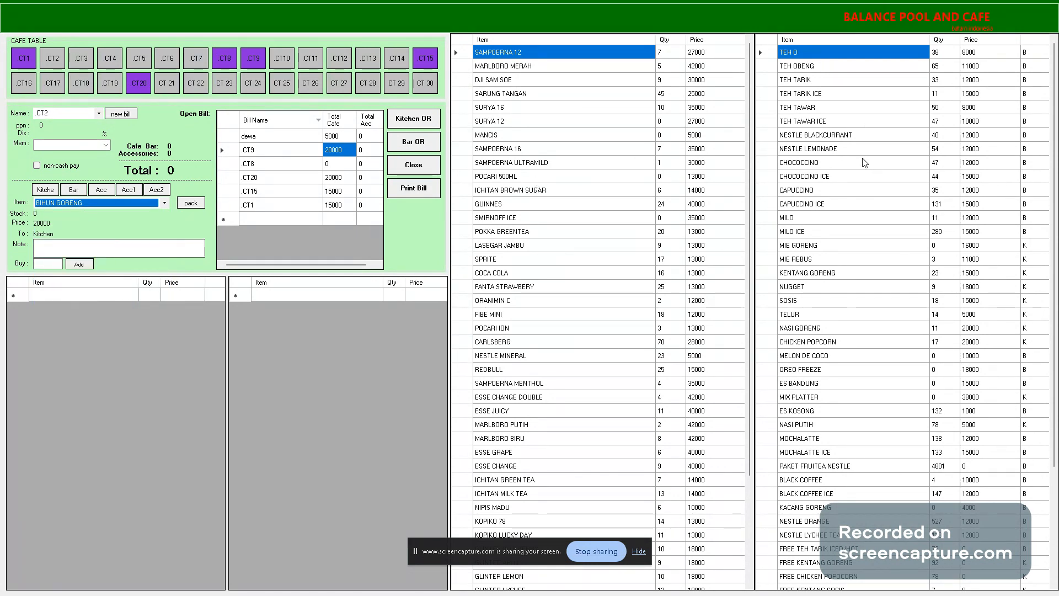
Add one TEH TAWAR with the note PANAS to the .CT2 order and select its open bill
left_click(866, 108)
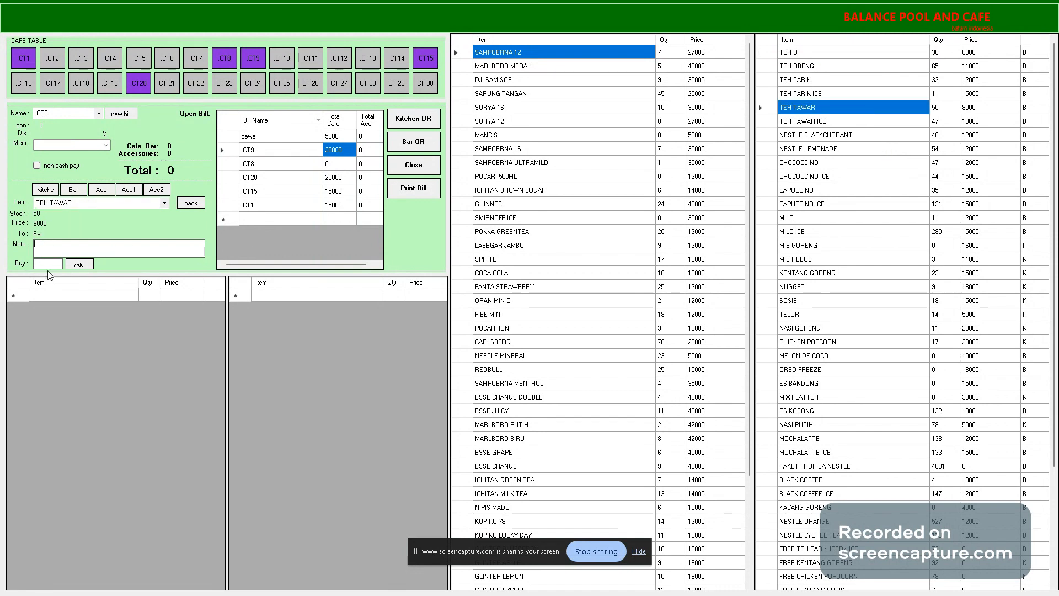
type("1")
left_click(58, 247)
left_click(85, 265)
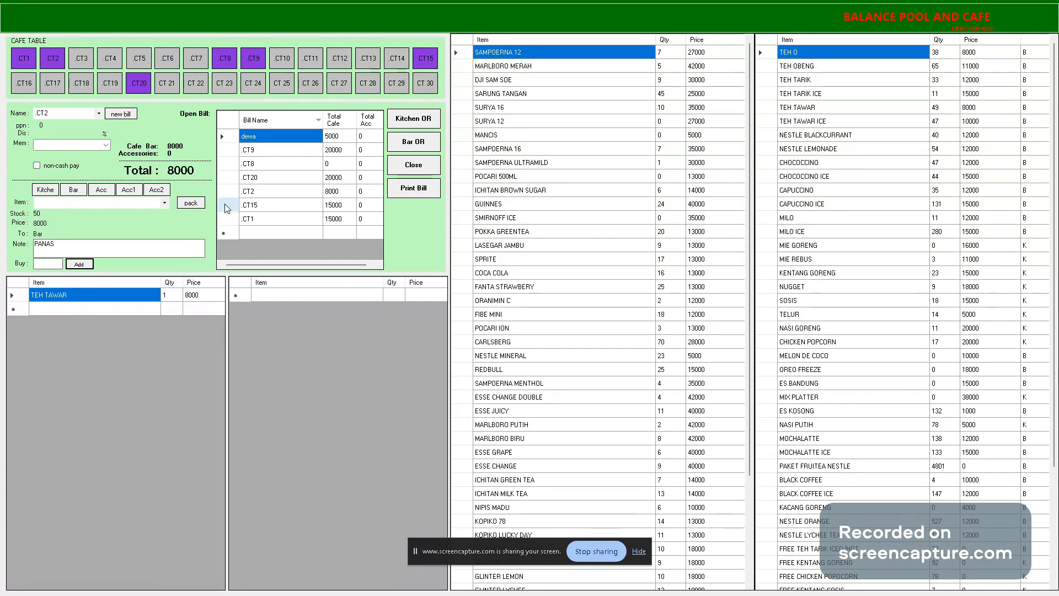
left_click(279, 195)
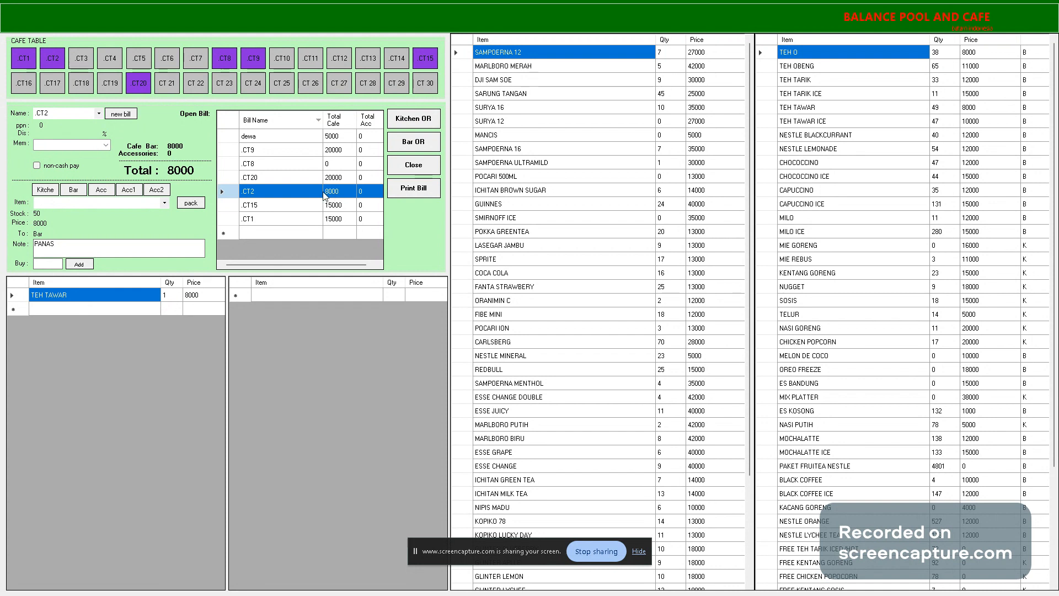
Add one CHICKEN POPCORN to the .CT2 order and select its open bill
left_click(807, 342)
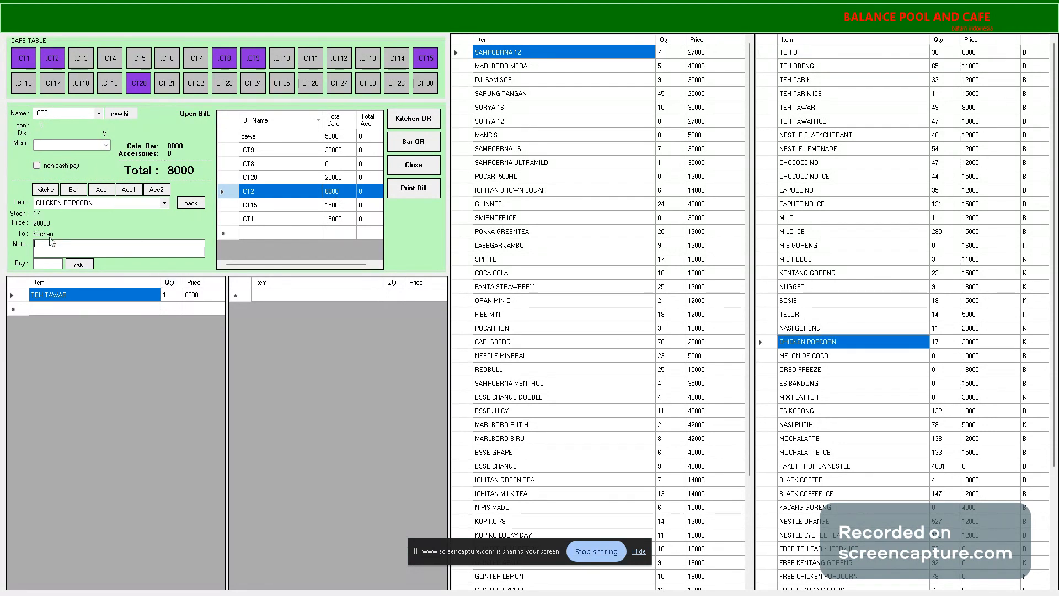
left_click(53, 263)
type("1")
left_click(79, 264)
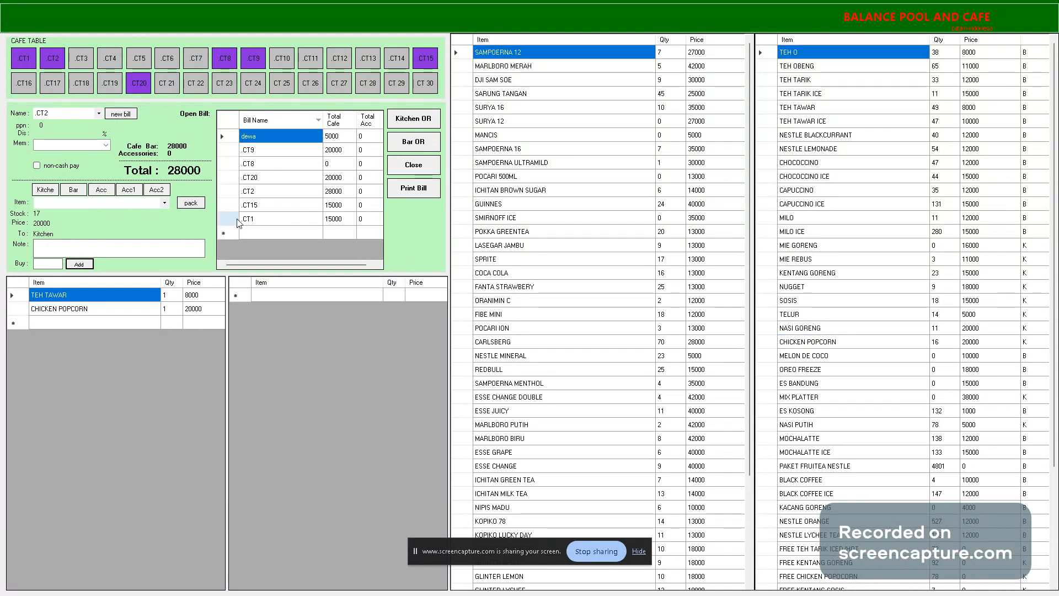
left_click(230, 193)
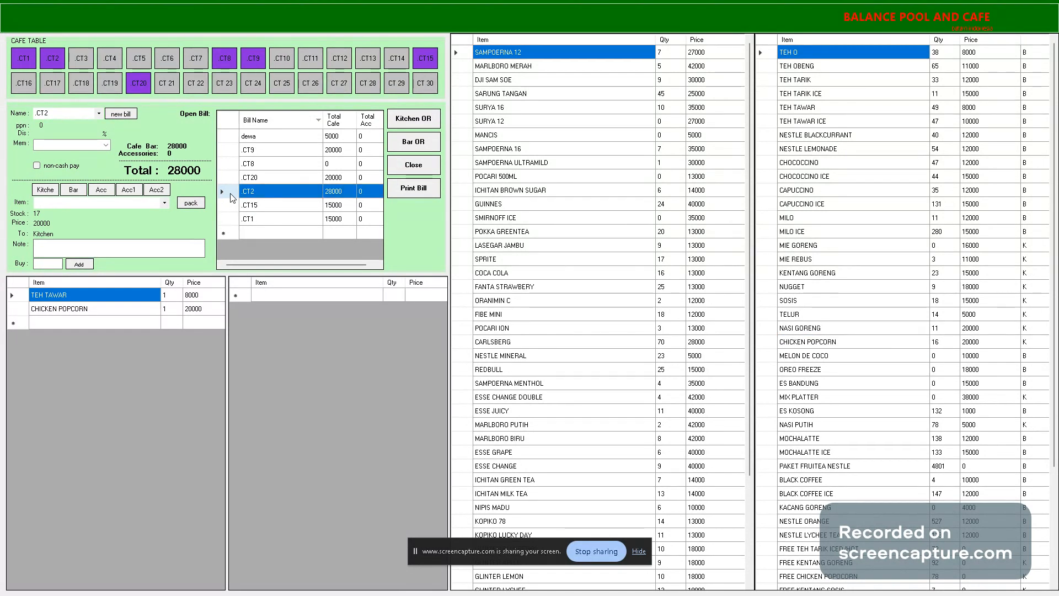
Create a separate bill under the customer's name with one MILO and the note DINGIN
left_click(54, 57)
left_click(79, 112)
type("FIRMAN")
left_click(793, 221)
left_click(150, 256)
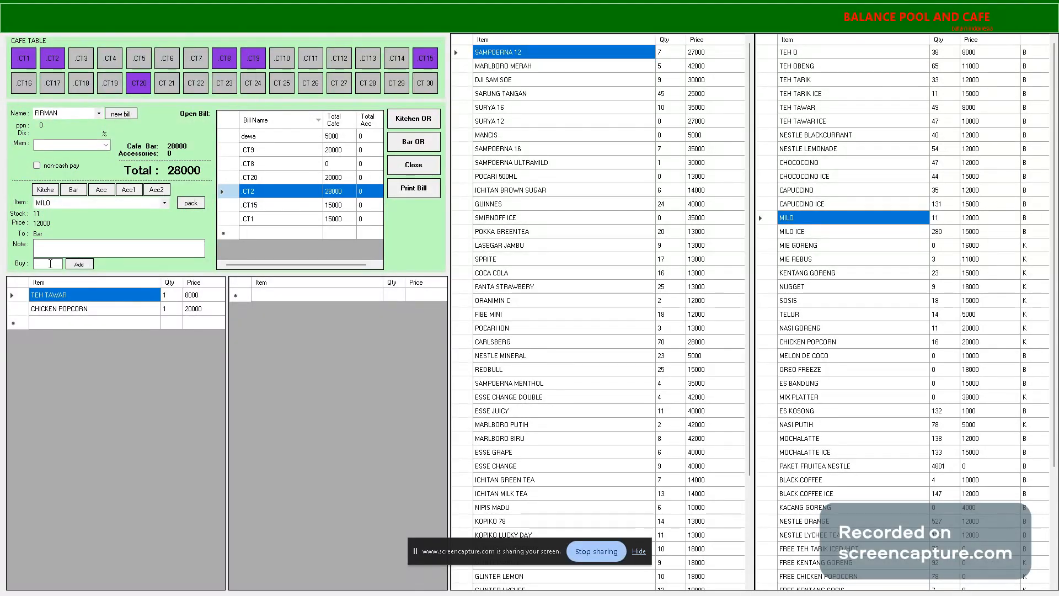
type("DINGIN")
left_click(55, 265)
type("1")
left_click(80, 264)
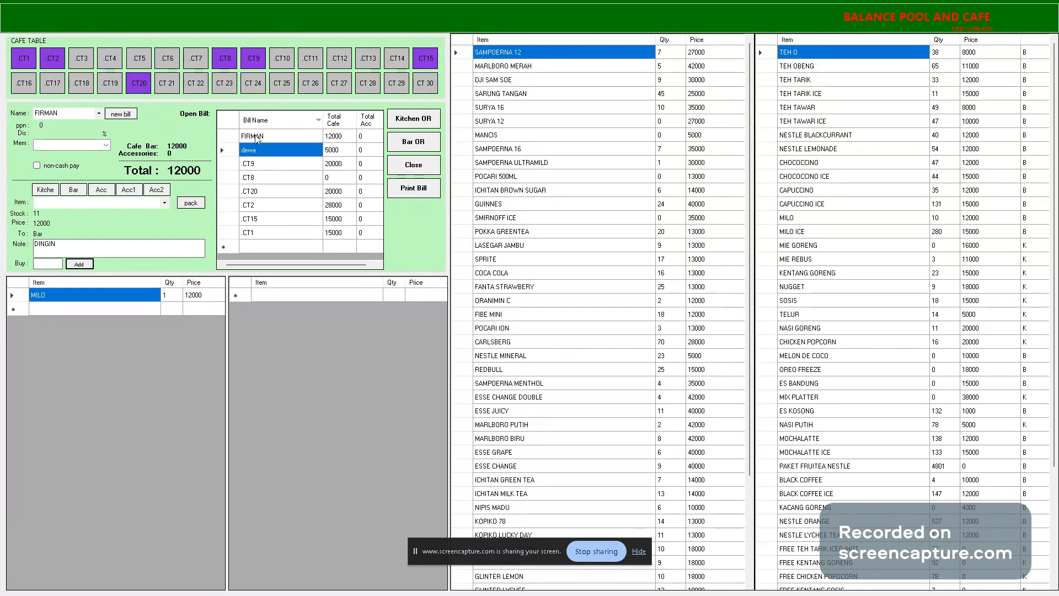
Check the ordered items on the .CT2 bill and close the cafe order window
left_click(274, 205)
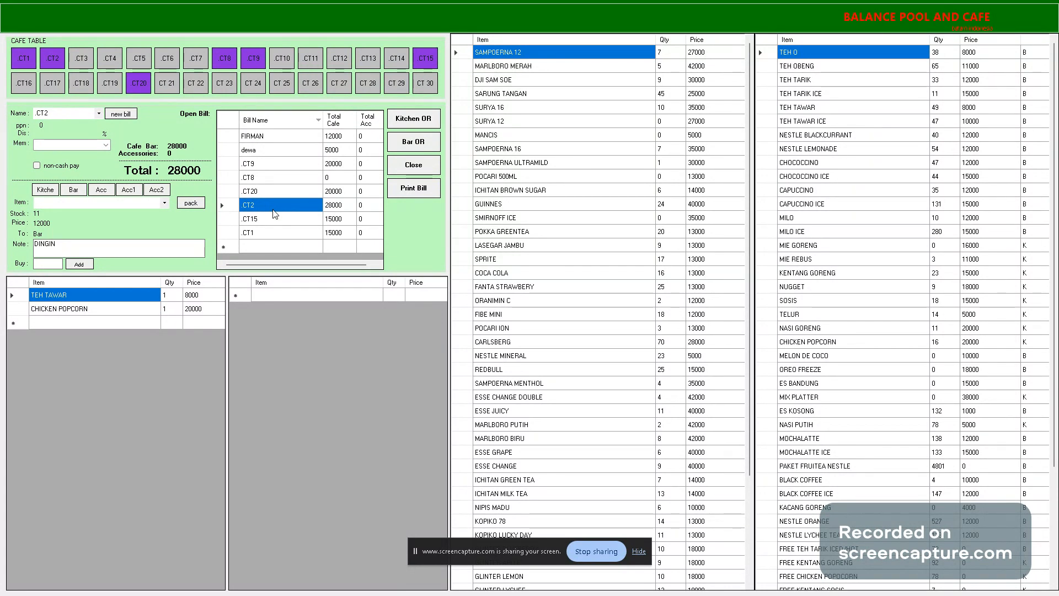
left_click_drag(24, 298, 24, 310)
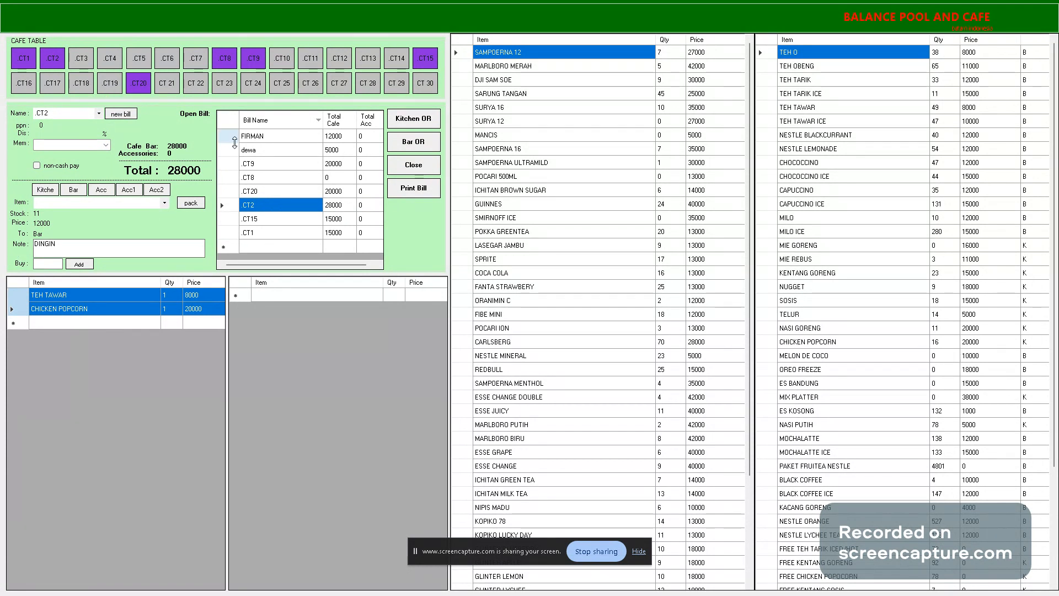
left_click(408, 166)
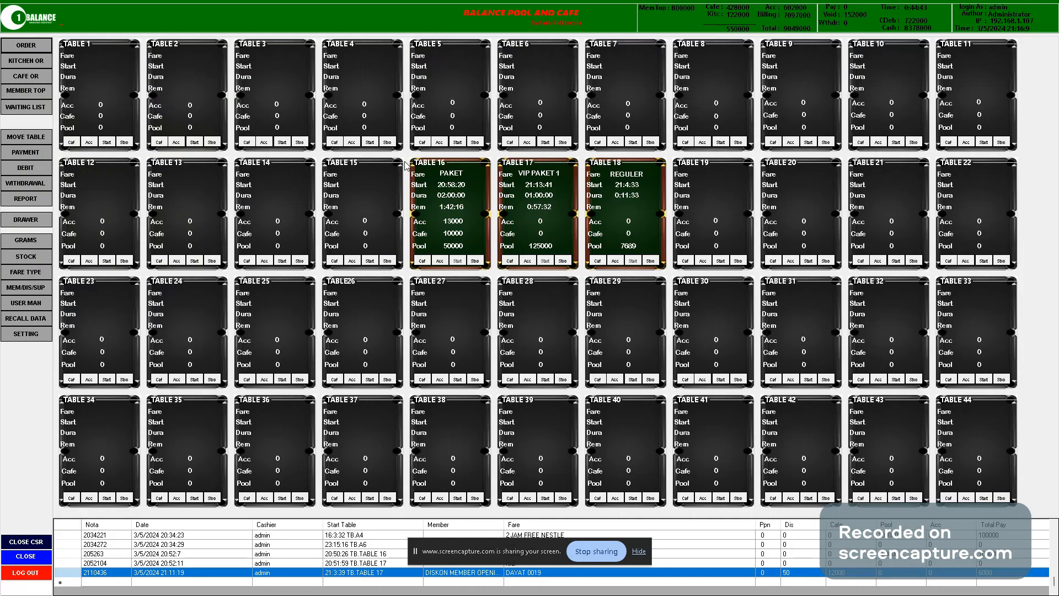
Review the kitchen requests, including the status of the CHICKEN POPCORN order for .CT2, and close the list
left_click(35, 64)
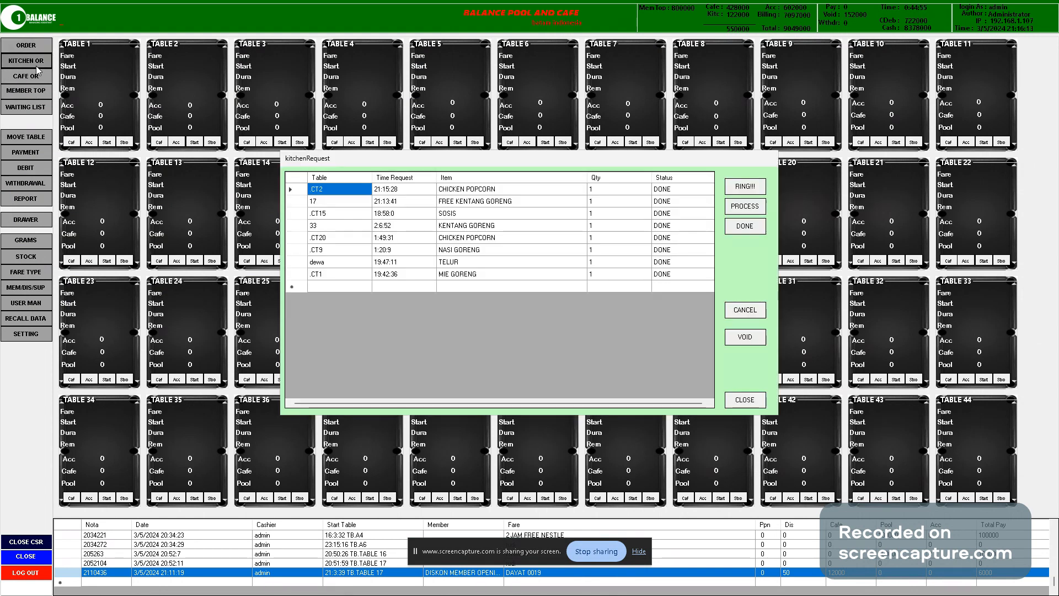
left_click(303, 274)
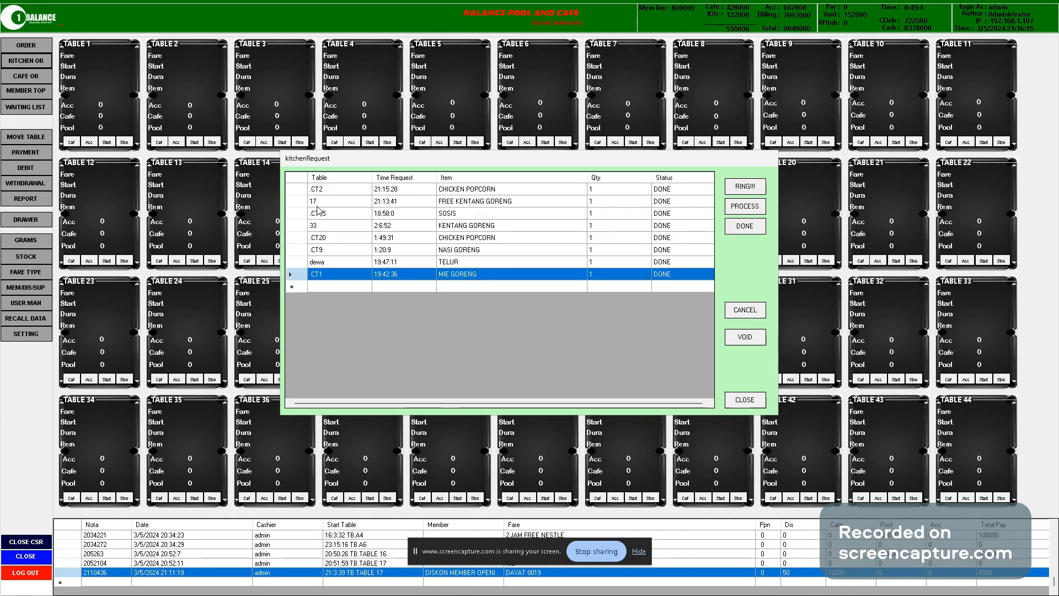
left_click(299, 189)
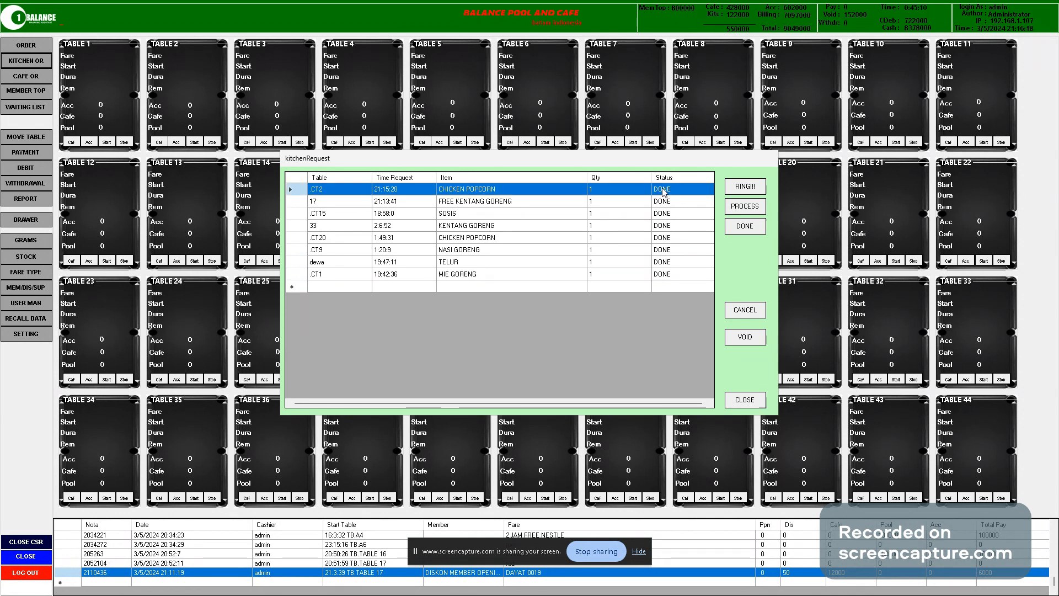
left_click(743, 401)
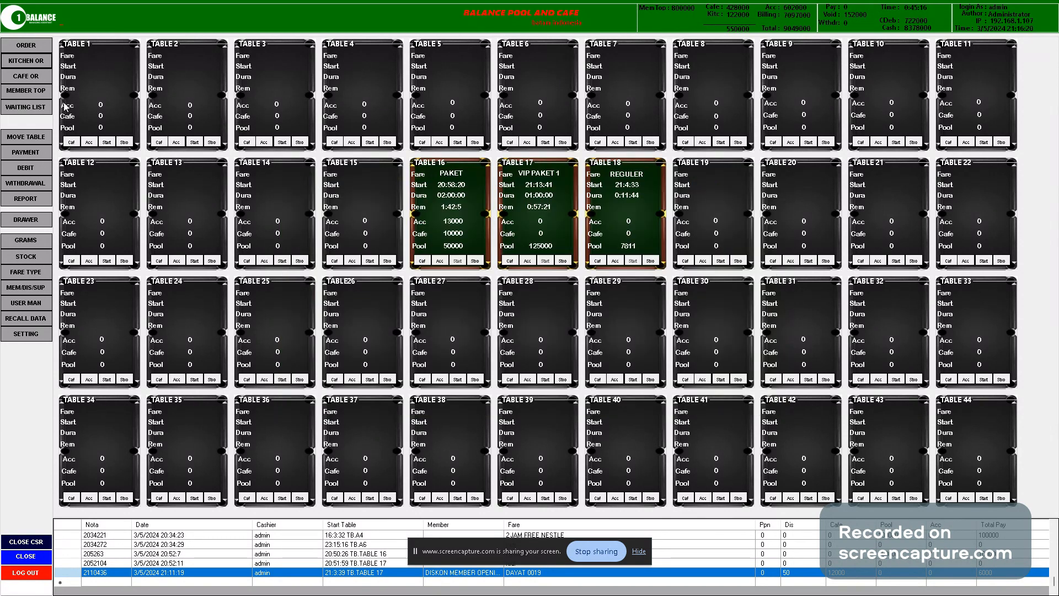
Review the cafe requests, including the status of the MILO order, and close the list
left_click(45, 78)
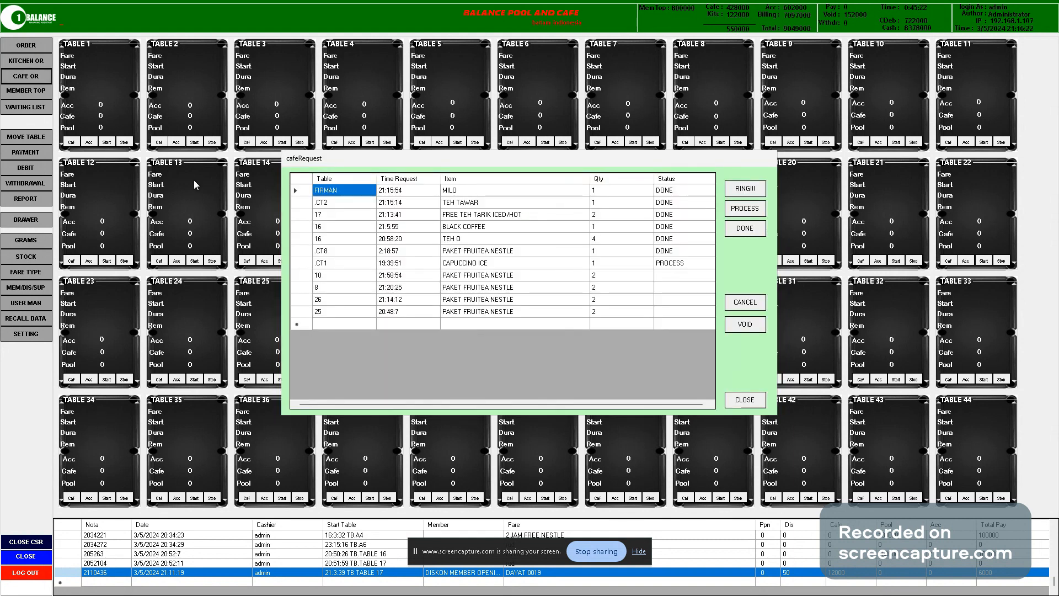
left_click(633, 193)
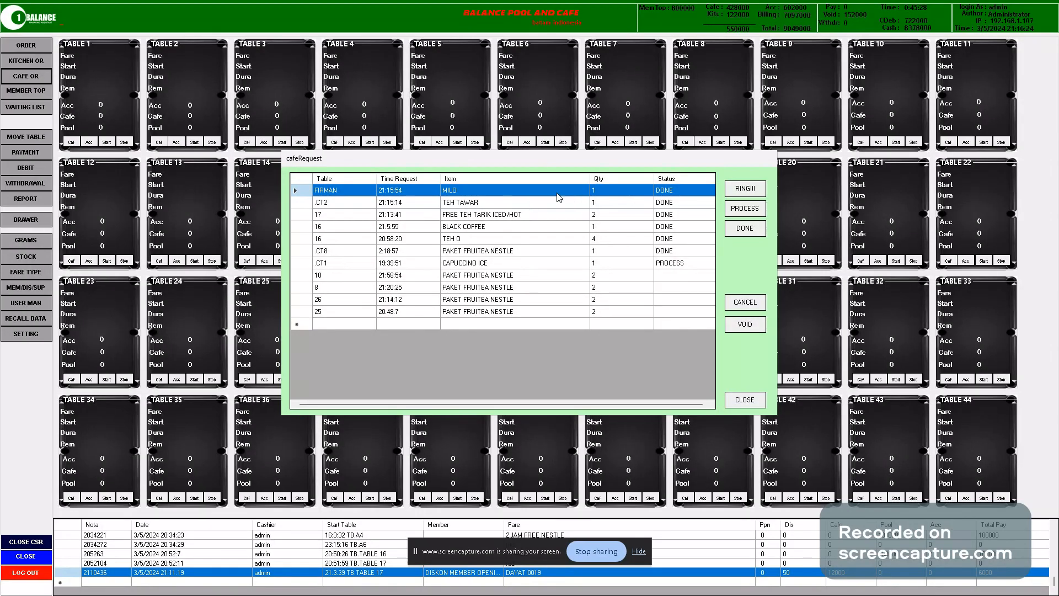
left_click(667, 193)
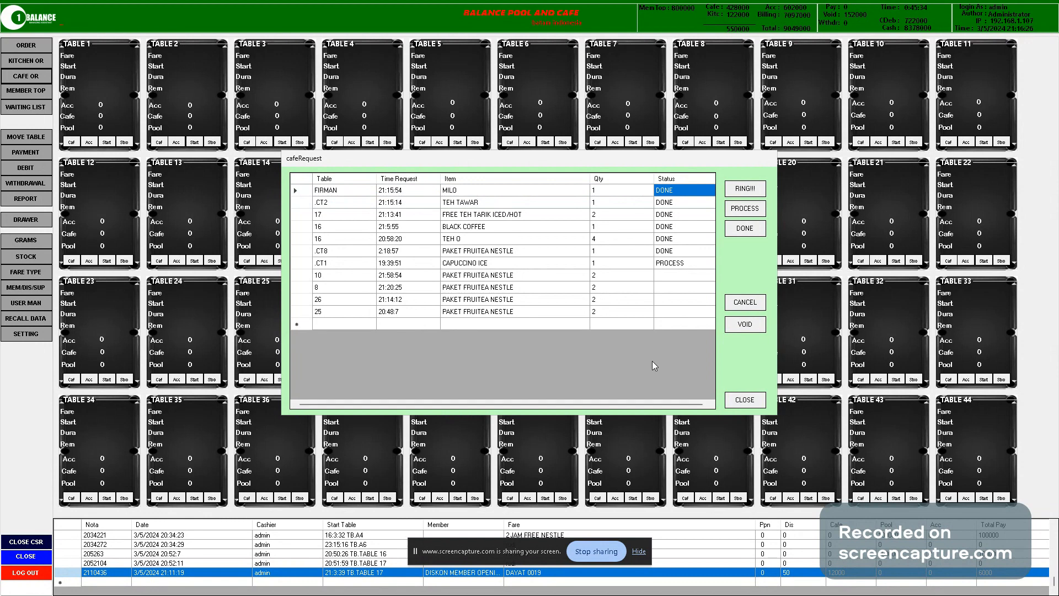
left_click(746, 400)
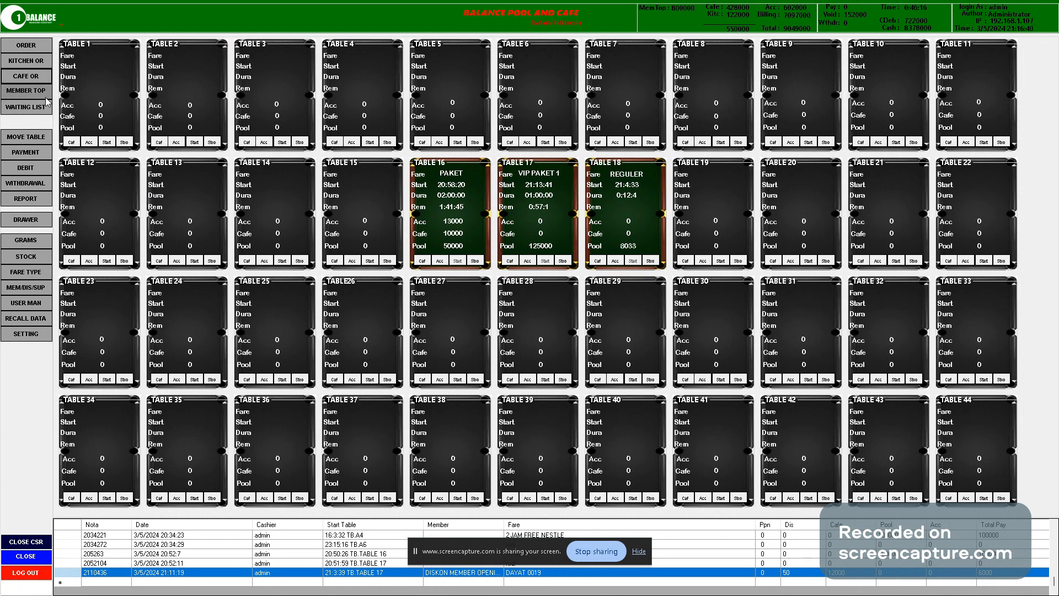
Open the payment form and set the supplier to BELANJA DAPUR
left_click(32, 149)
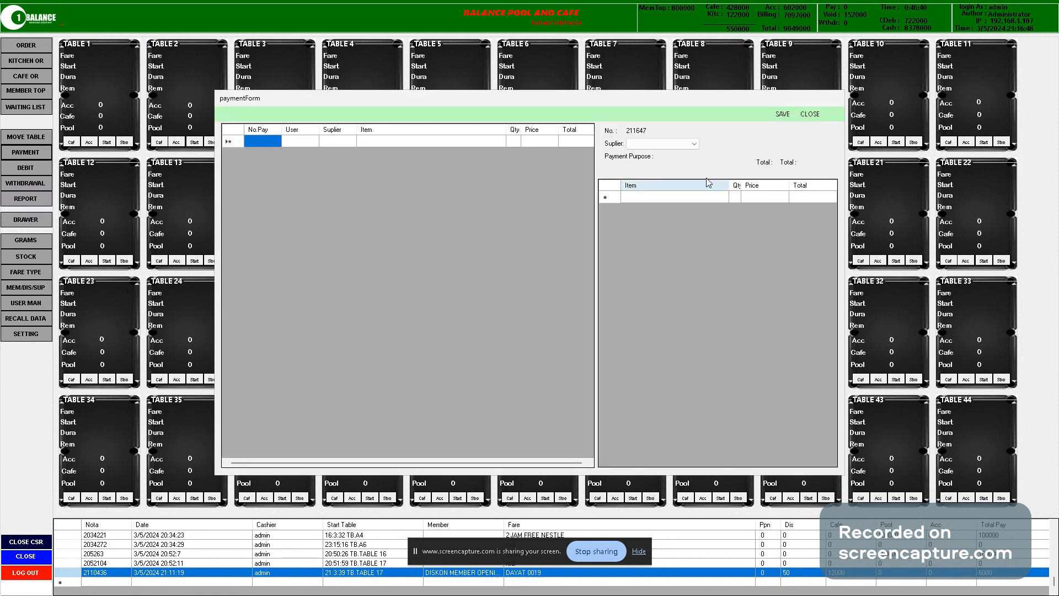
left_click(672, 147)
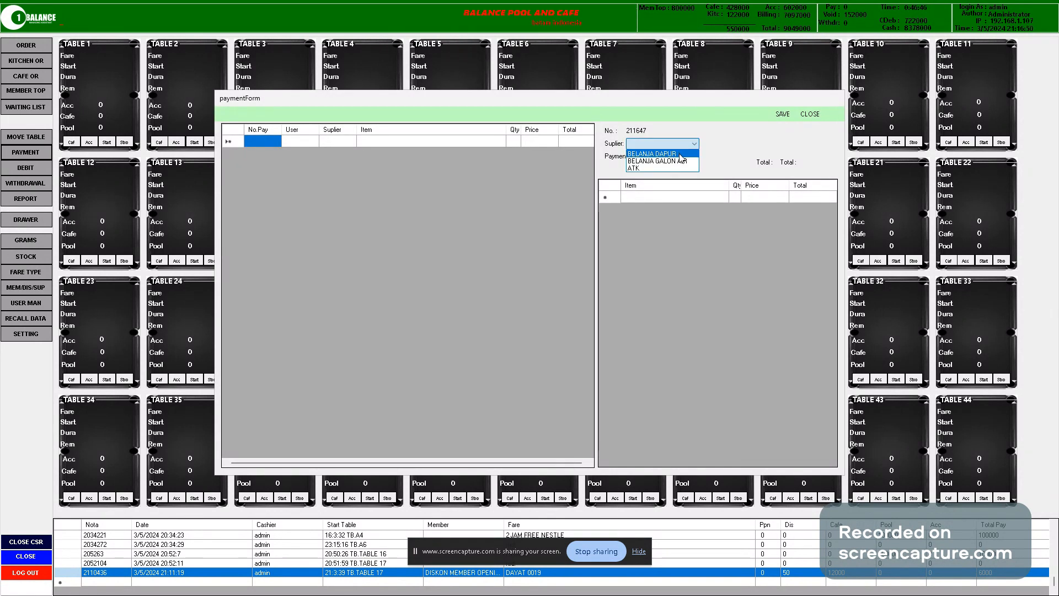
left_click(679, 154)
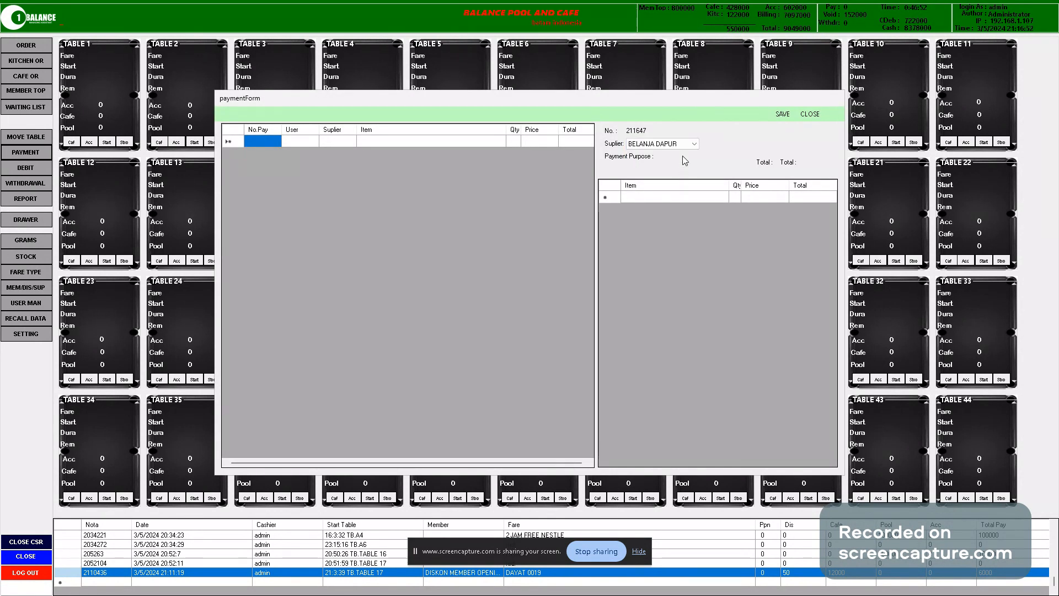
Change the payment's supplier to BELANJA GALON AIR and enter GALON as its item
left_click(690, 197)
left_click(693, 144)
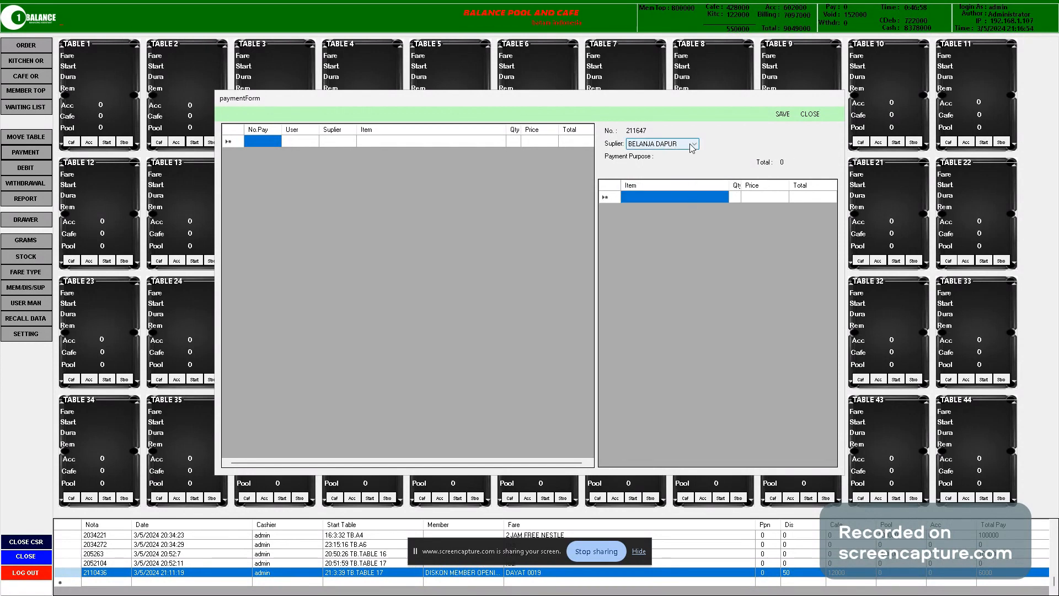
left_click(684, 161)
left_click(701, 197)
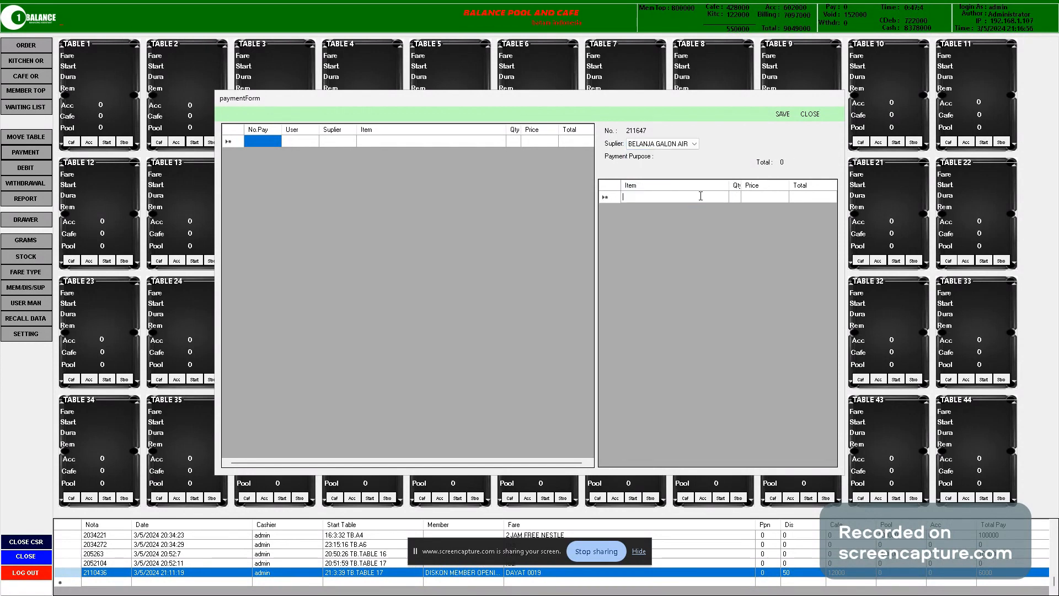
type("GALON")
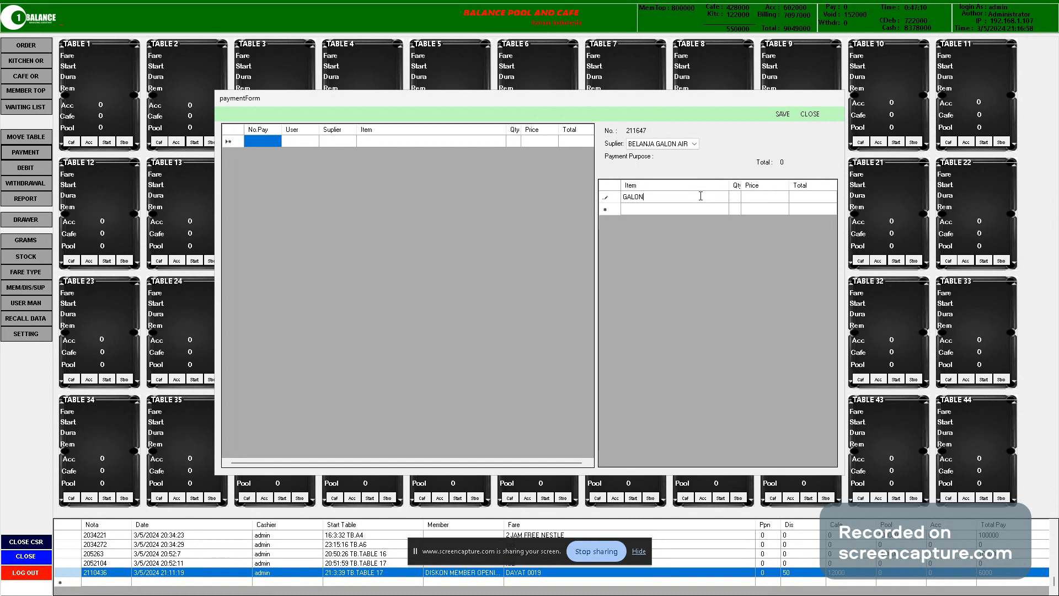
Set the GALON item's quantity to 4 and price to 5000, and save the payment
left_click(735, 199)
type("4")
left_click(752, 201)
type("5000")
left_click(757, 211)
left_click(783, 113)
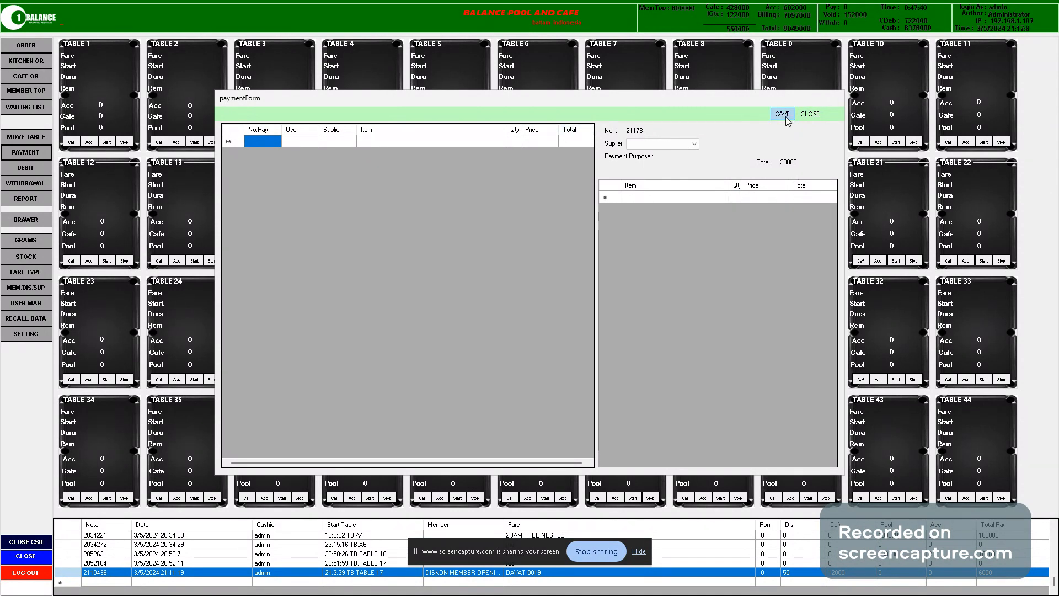
left_click(683, 198)
left_click(694, 144)
left_click(692, 158)
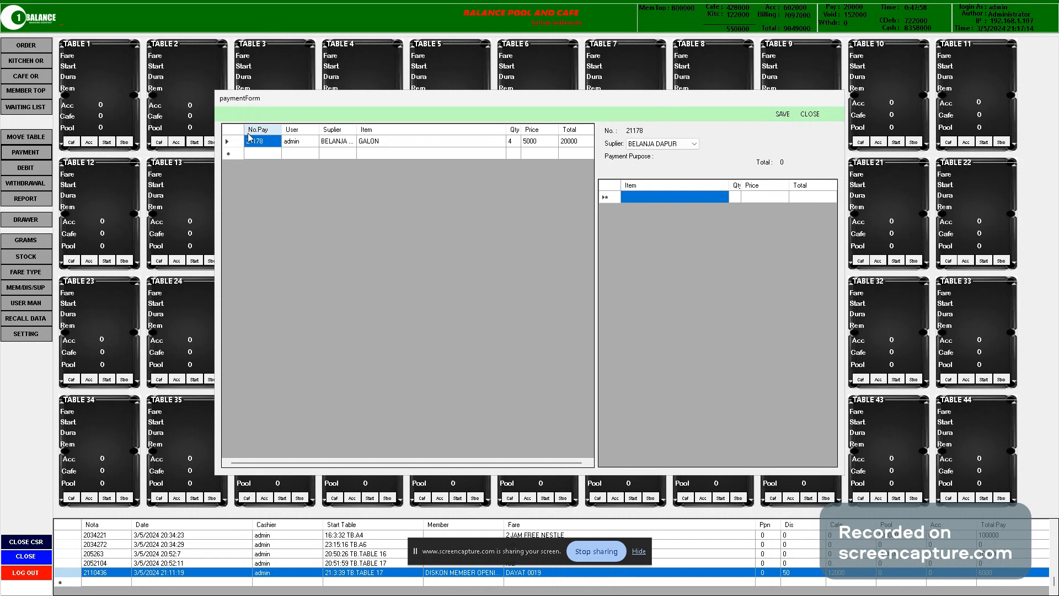
Review the saved GALON payment in the payment list, reopening the form to check it again, and close it
left_click_drag(234, 141, 471, 147)
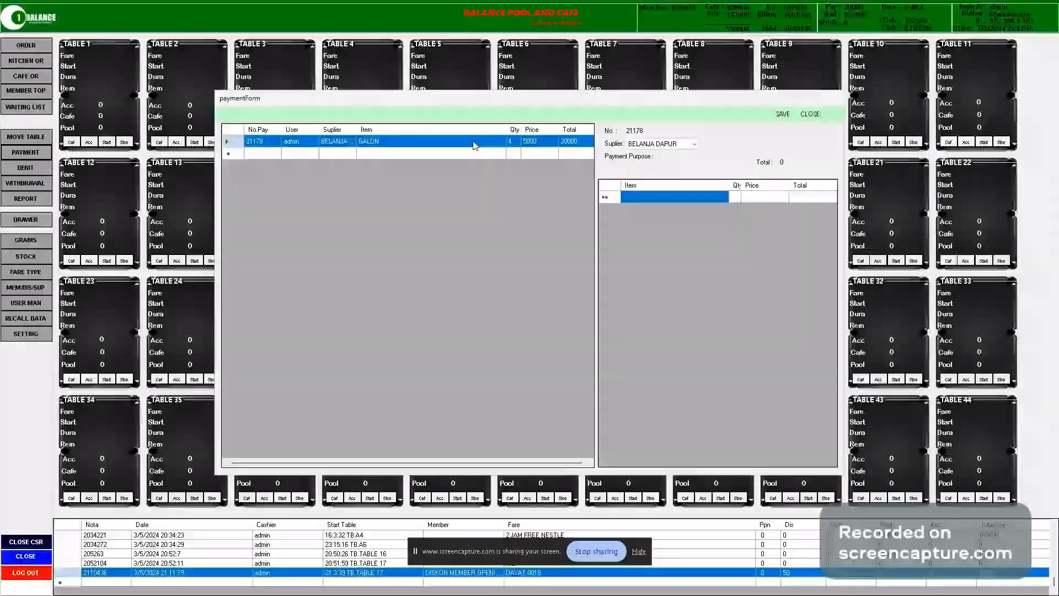
left_click(473, 154)
left_click(478, 142)
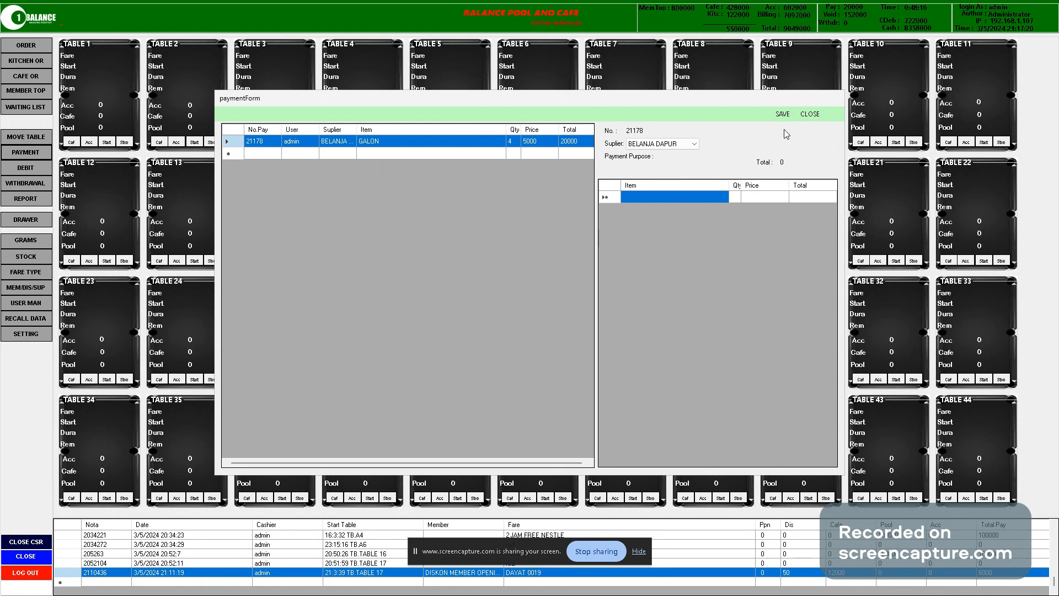
left_click(810, 114)
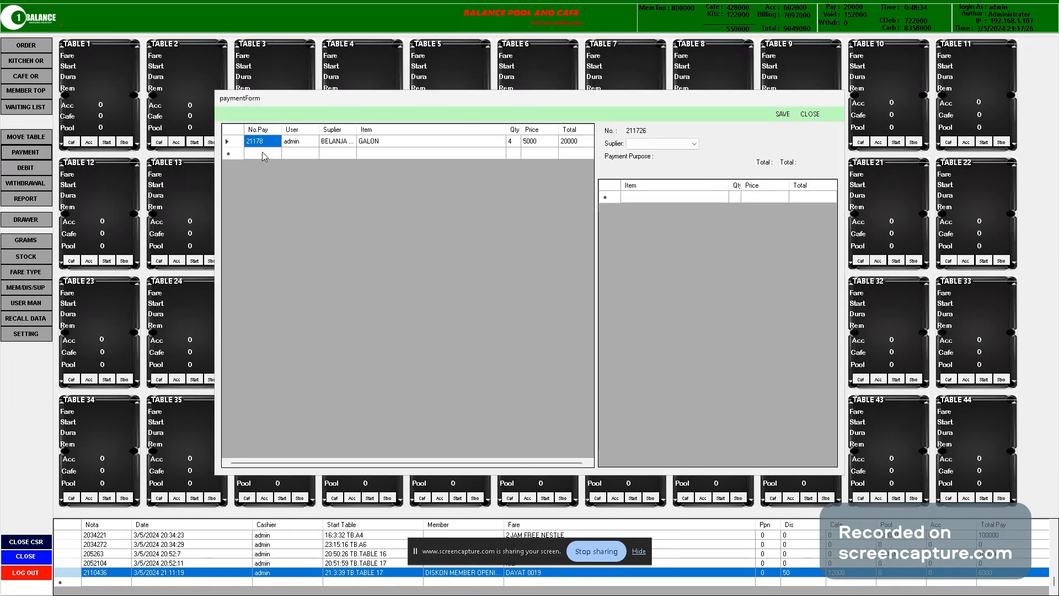
left_click(239, 143)
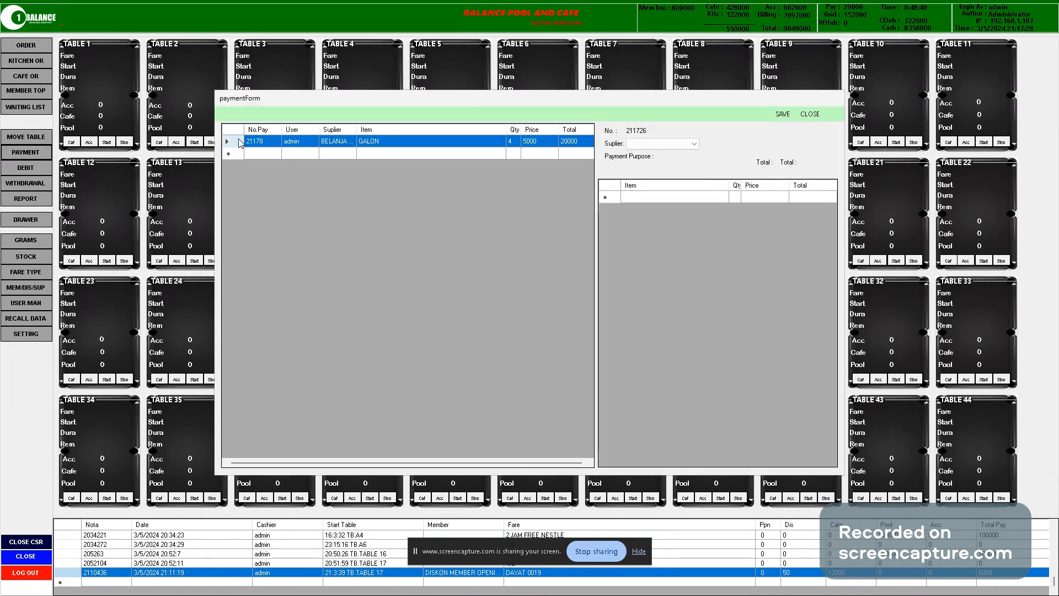
left_click(810, 114)
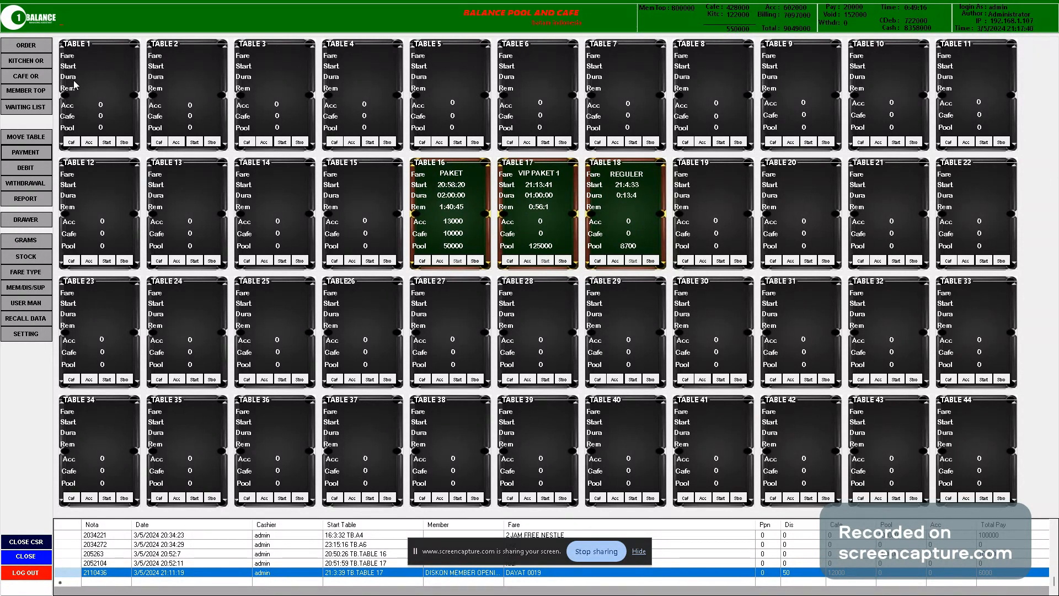
Open the waiting list, add the first customer by name, and select the new entry
left_click(39, 108)
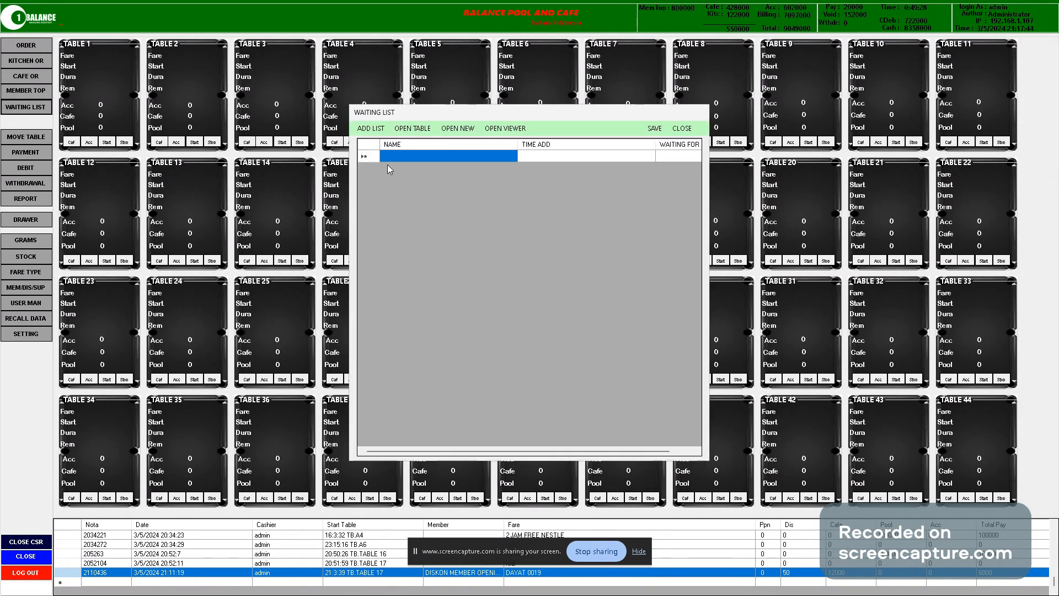
left_click(386, 129)
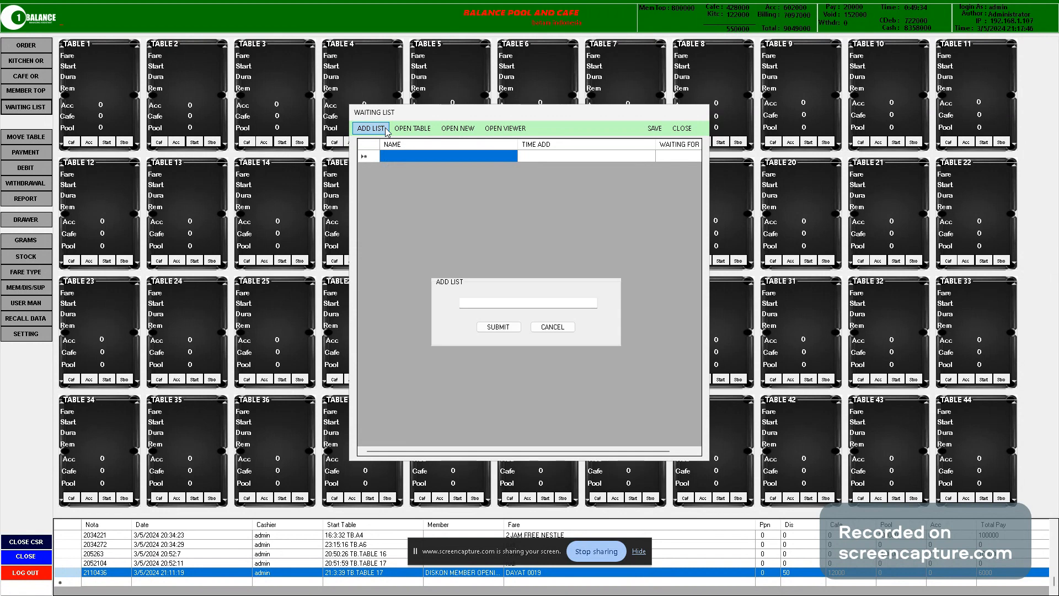
left_click(535, 304)
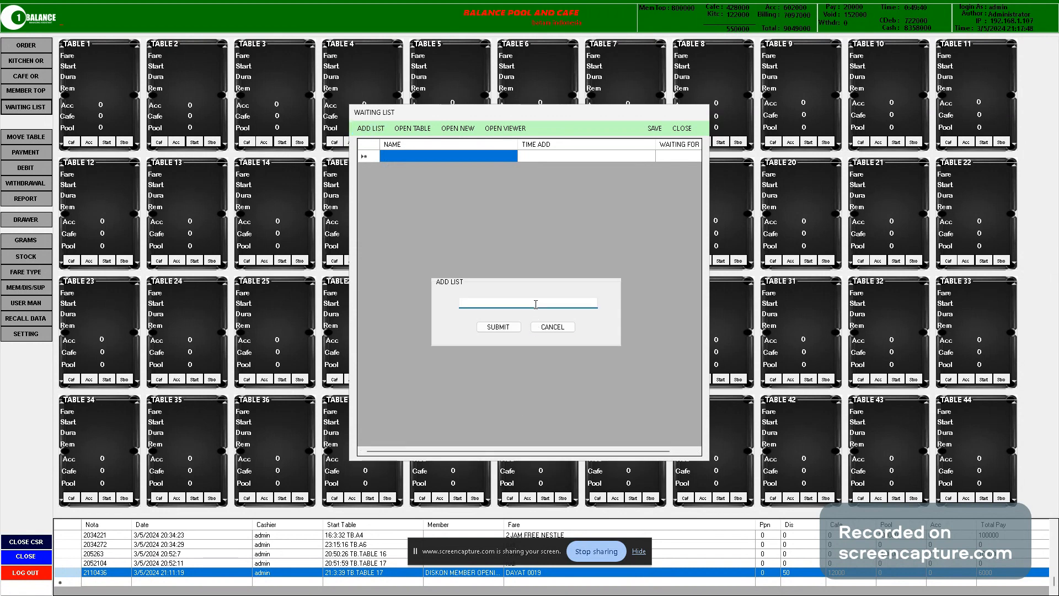
type("FIRMAN")
left_click(500, 326)
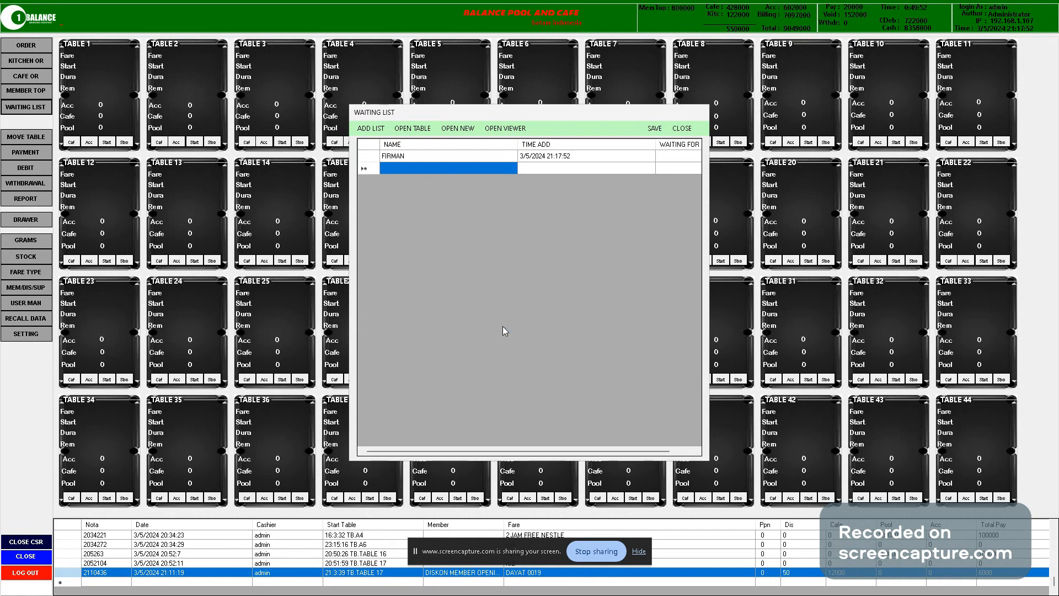
left_click(543, 167)
left_click(418, 154)
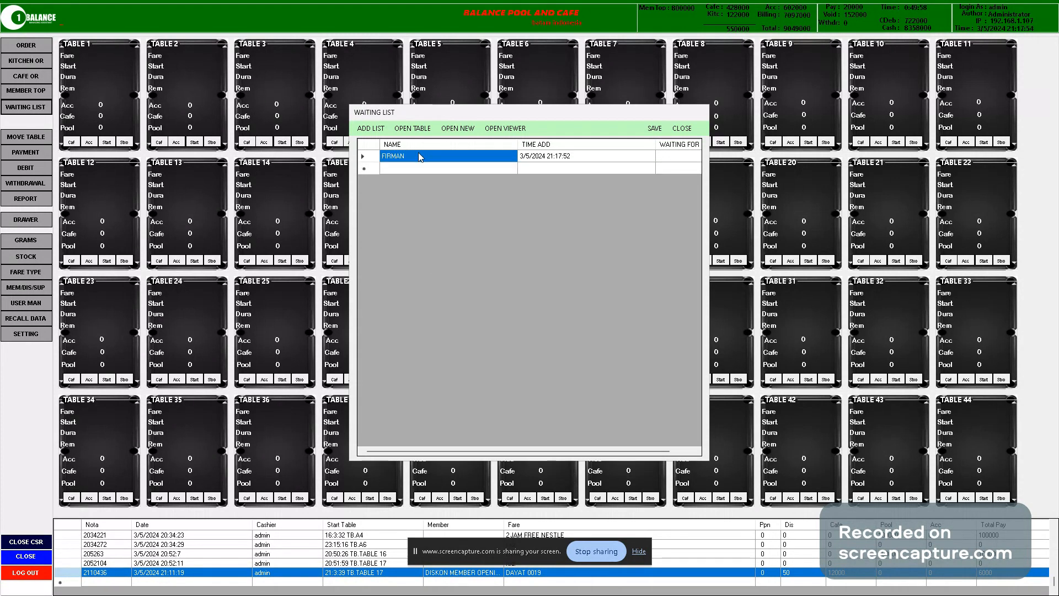
left_click(364, 157)
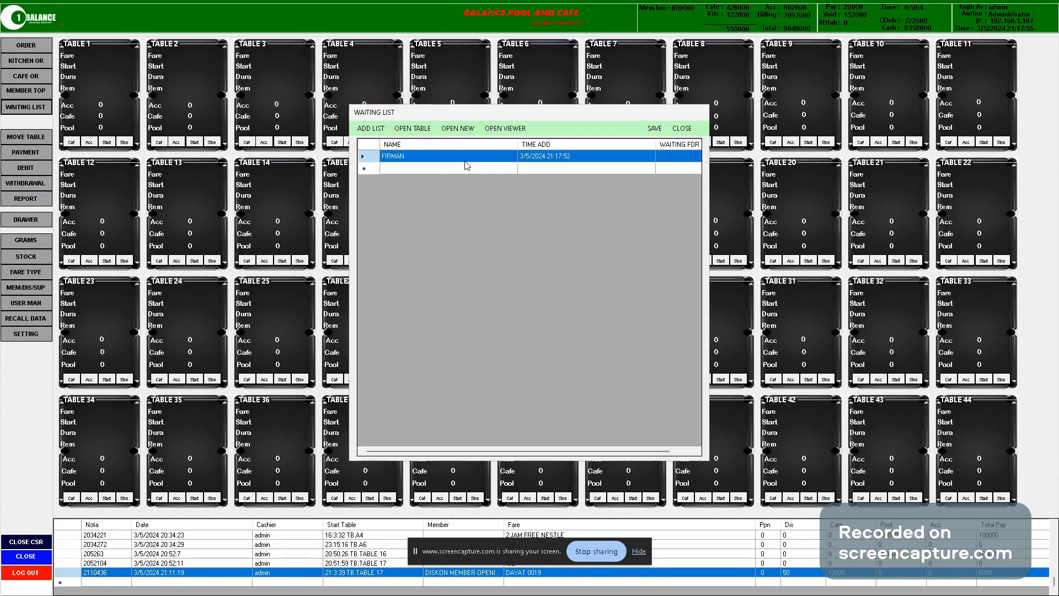
Add a second customer to the waiting list under the customer's own name
left_click(371, 128)
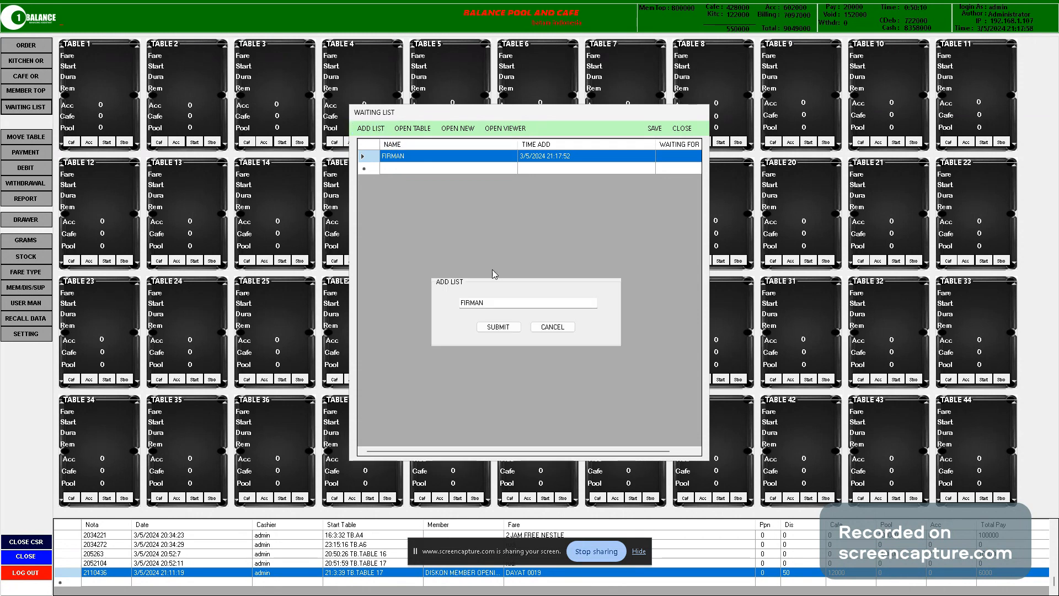
double_click(507, 303)
type("RUDI")
left_click(498, 327)
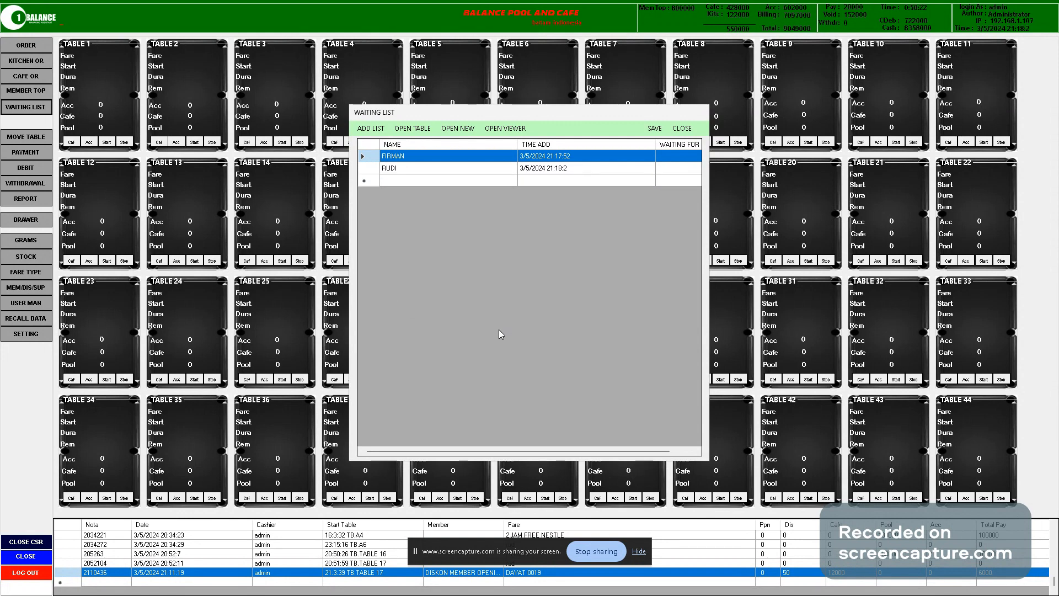
Check both customer entries, save the waiting list, and close it
left_click(424, 179)
left_click(406, 169)
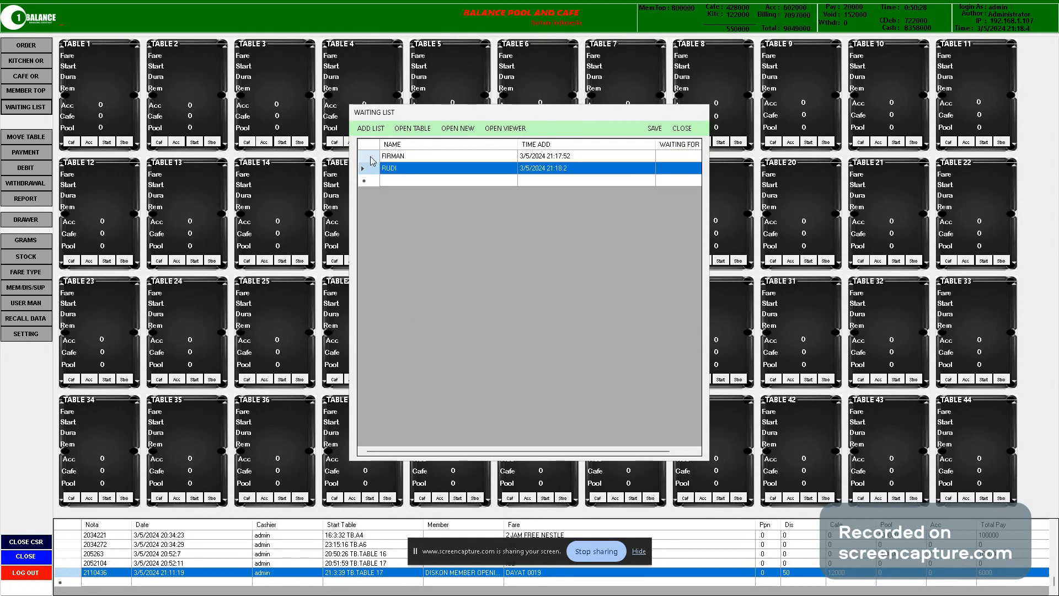
left_click(391, 157)
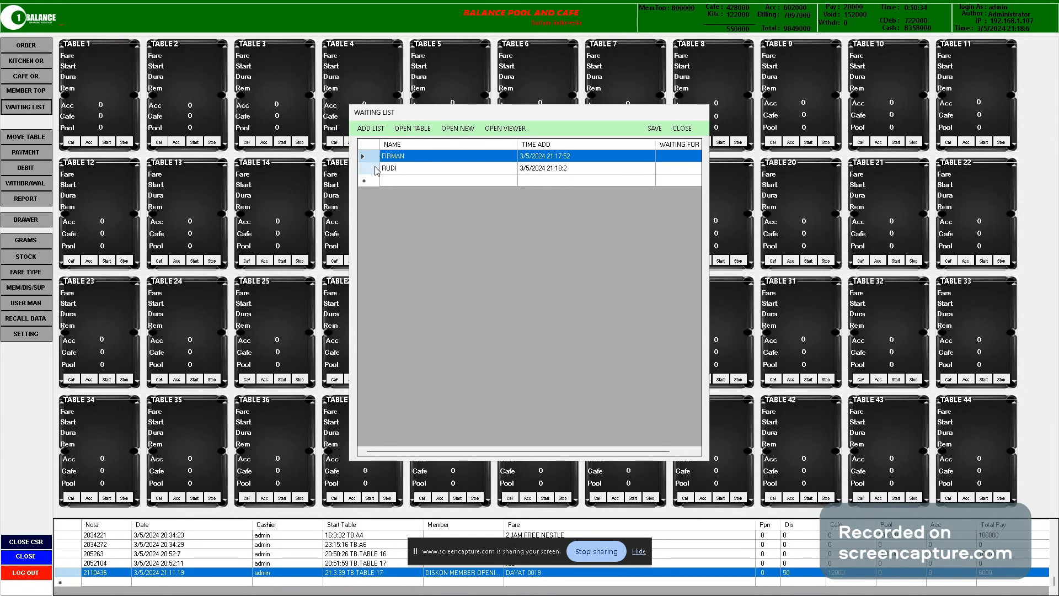
left_click(374, 169)
left_click(655, 128)
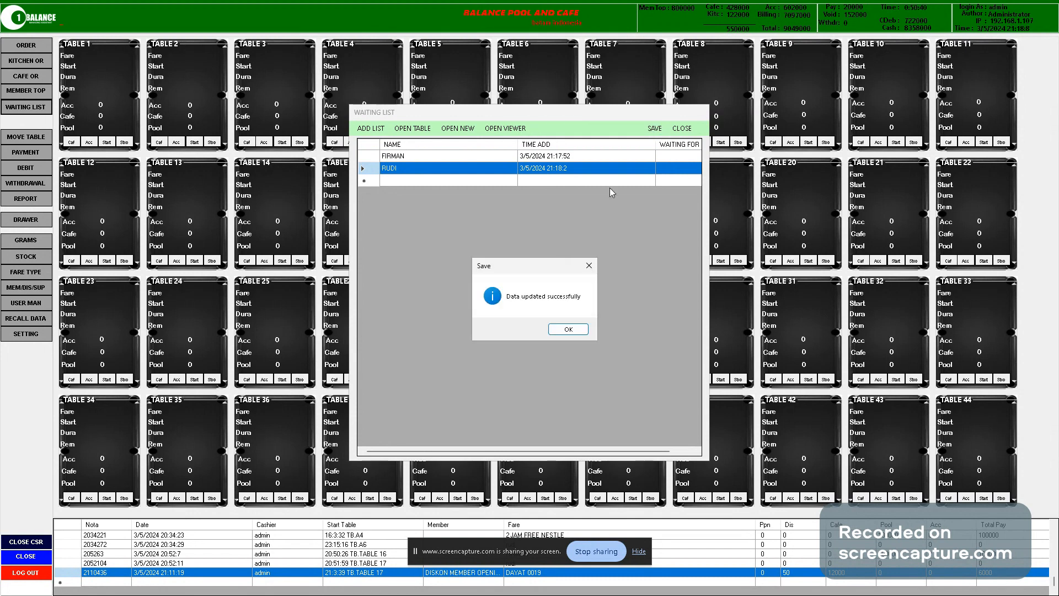
left_click(568, 333)
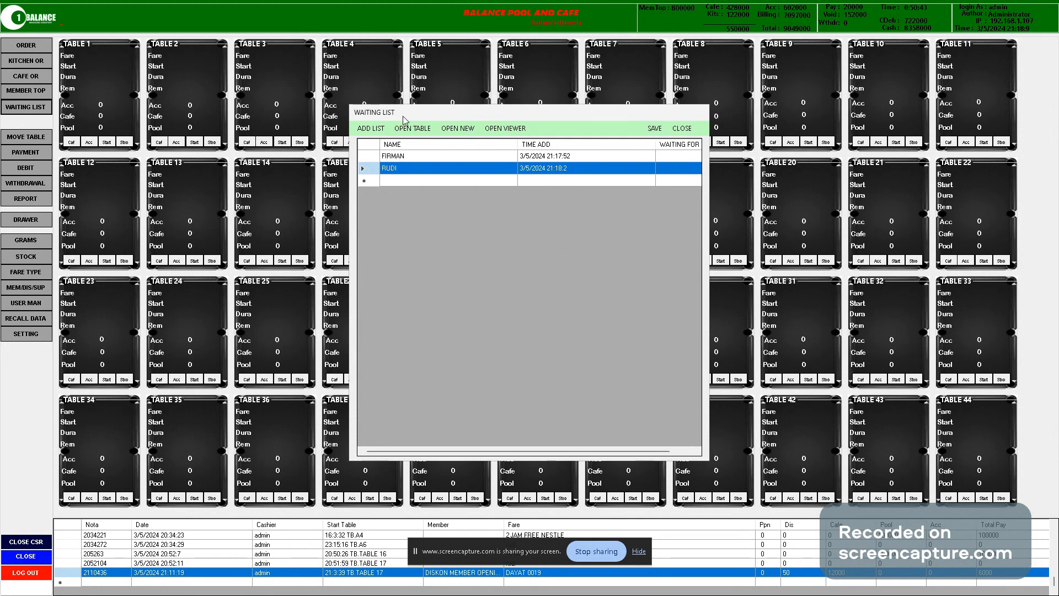
left_click(684, 129)
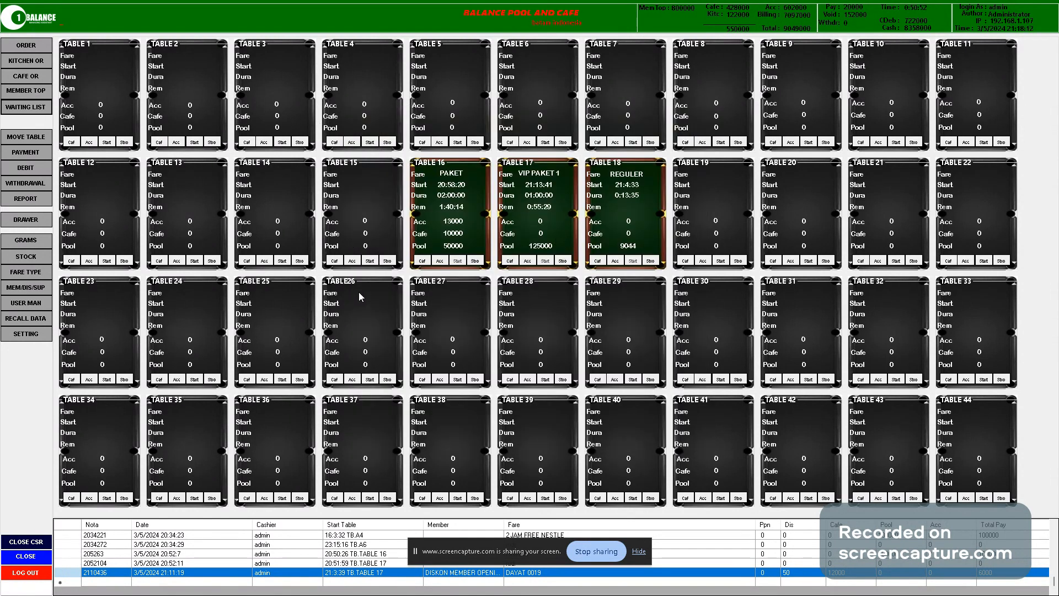
Start table 15 and assign it to the first customer on the waiting list
left_click(368, 264)
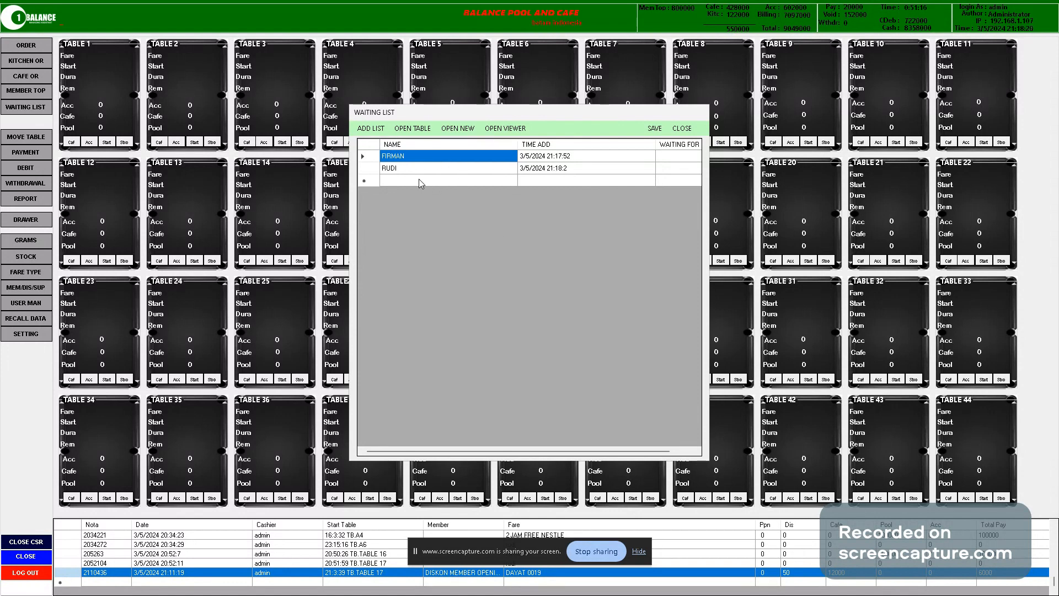
left_click(374, 160)
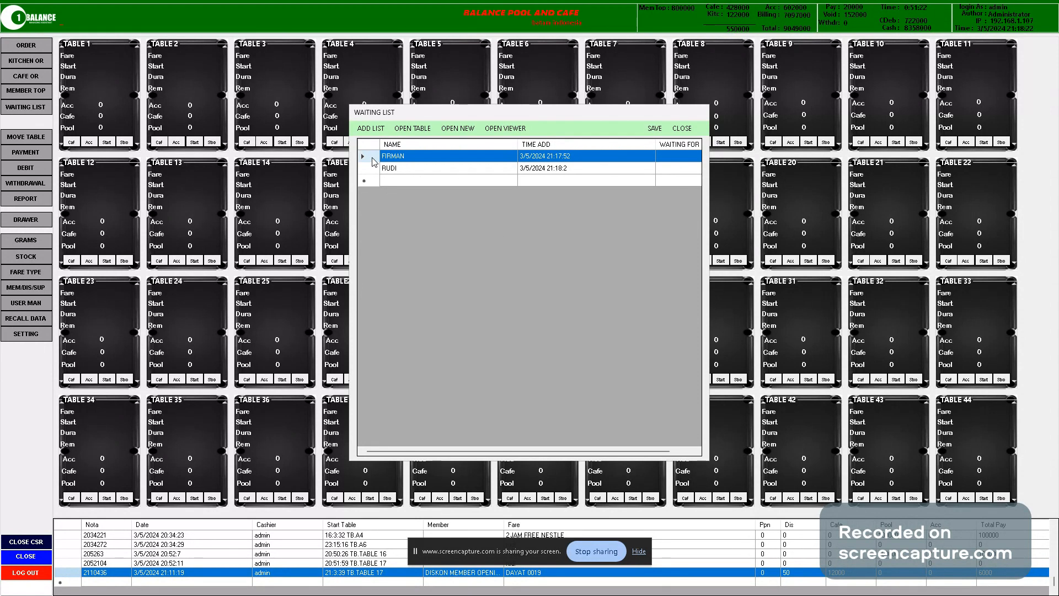
left_click(416, 130)
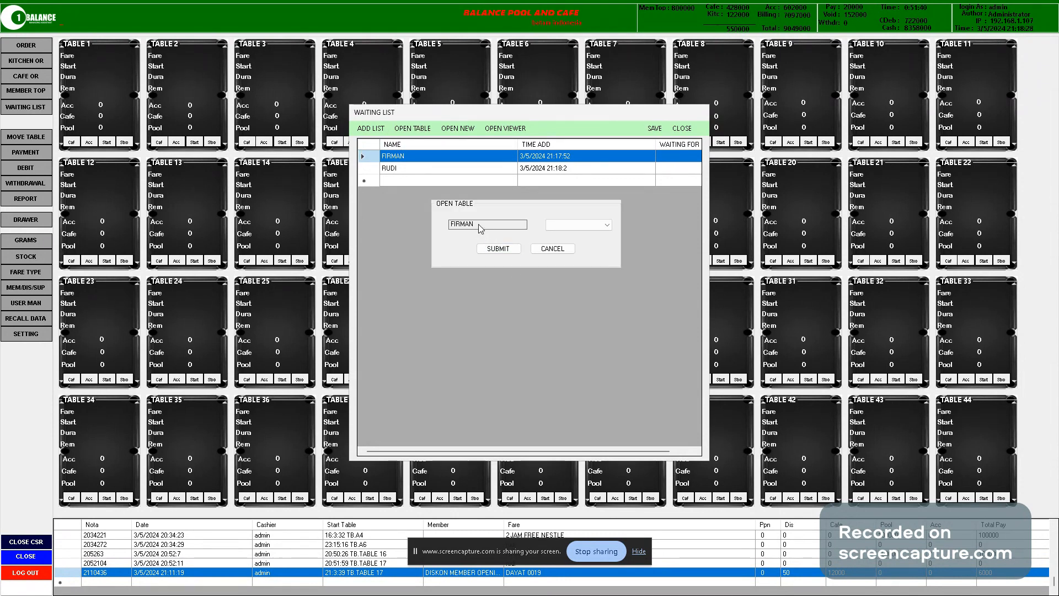
left_click(583, 227)
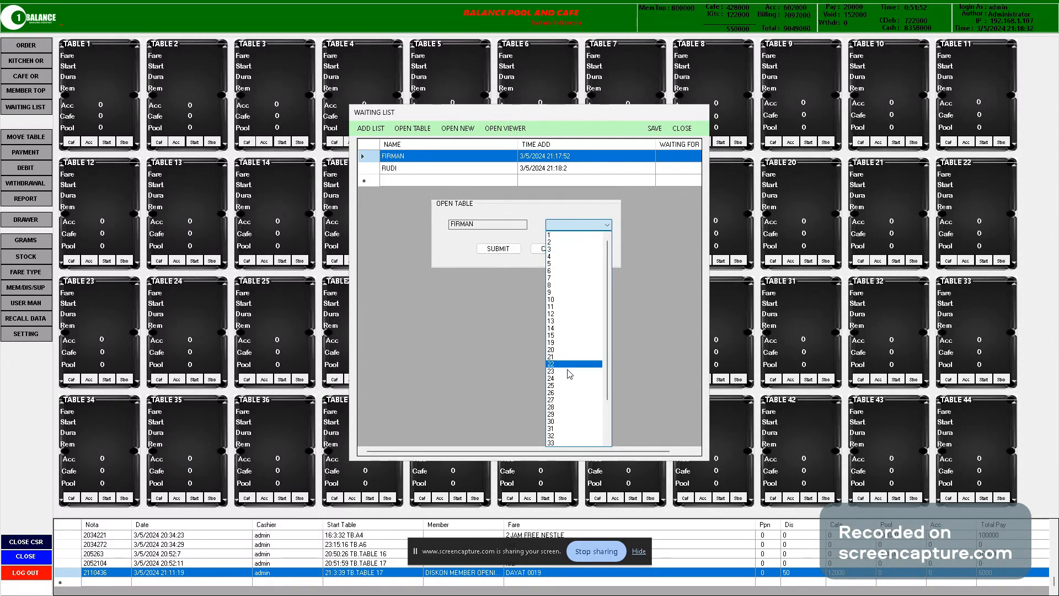
left_click(568, 336)
left_click(497, 249)
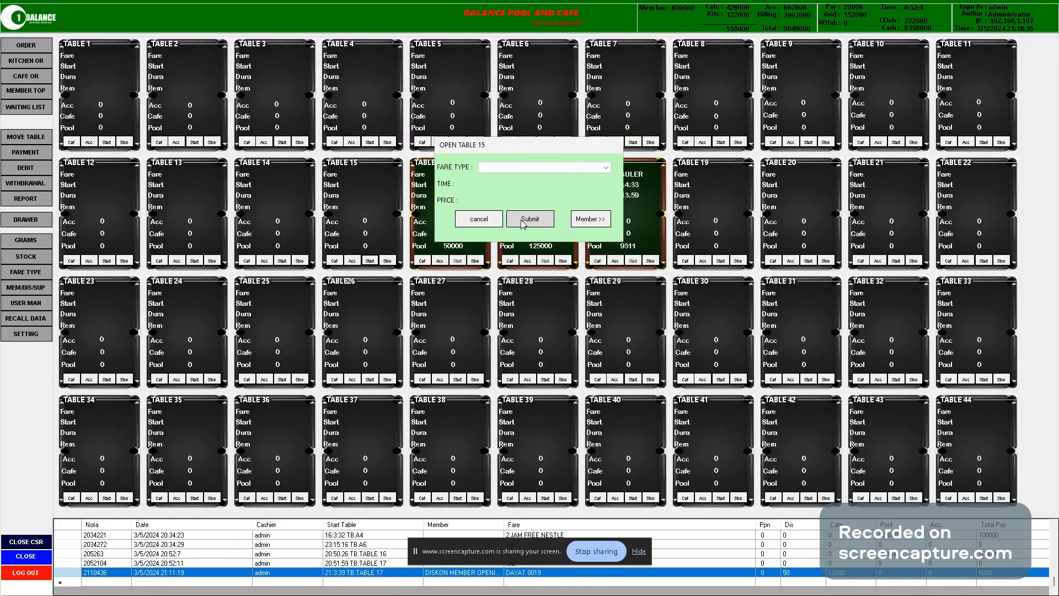
Open table 15 with the fare type VIP PAKET 3 JAM
left_click(525, 166)
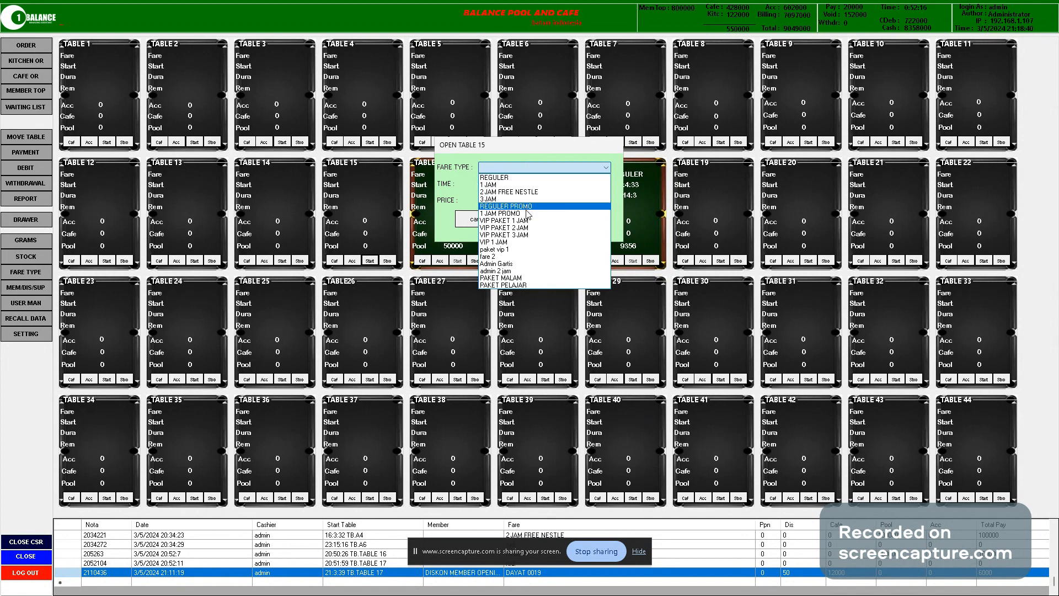
left_click(530, 234)
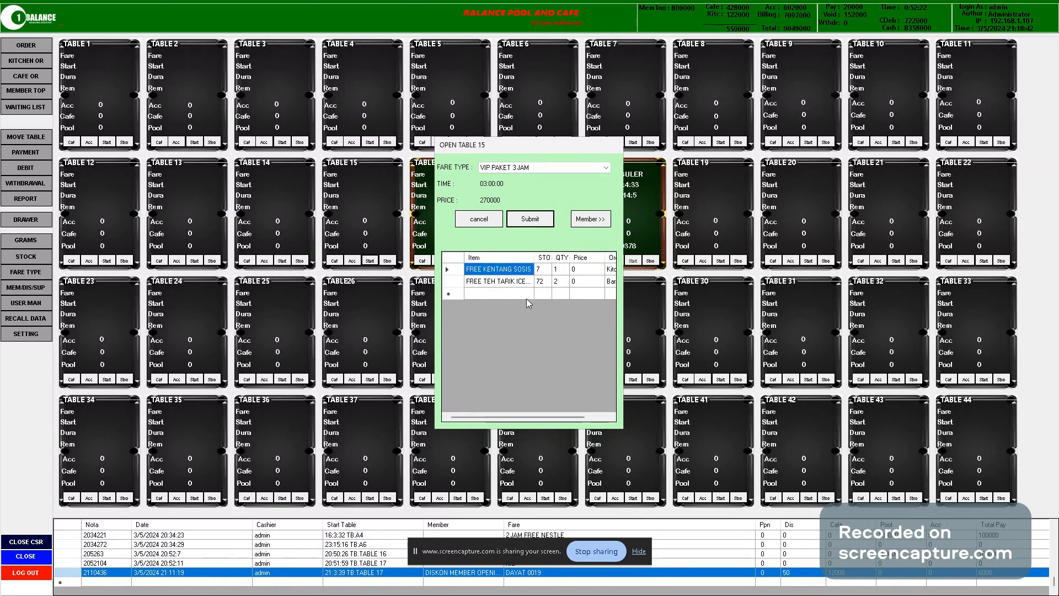
left_click(527, 220)
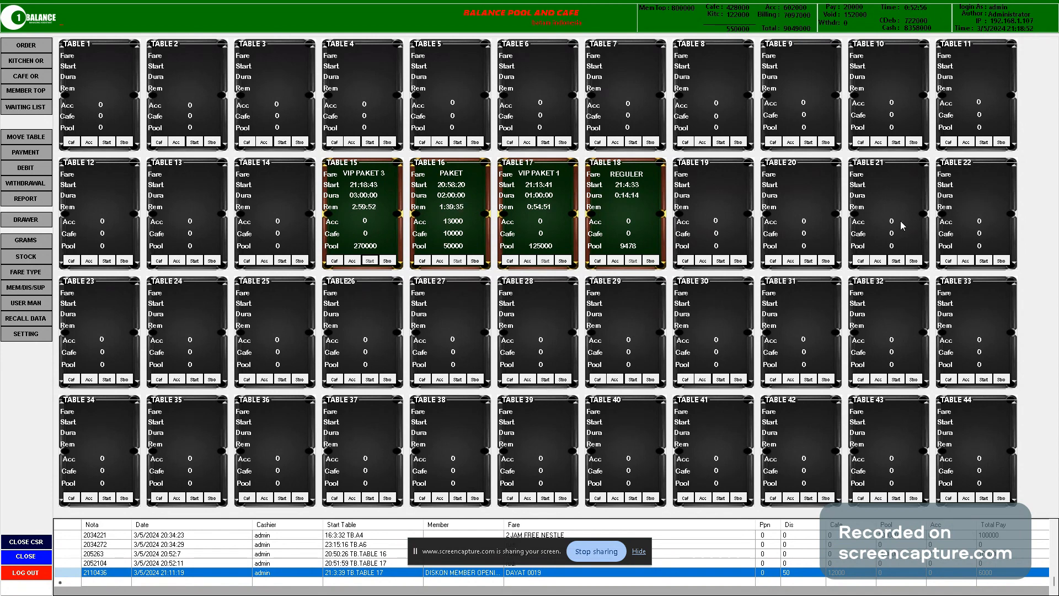
Start table 19 to check the remaining customer on the waiting list, and close the list without assigning the table
left_click(722, 261)
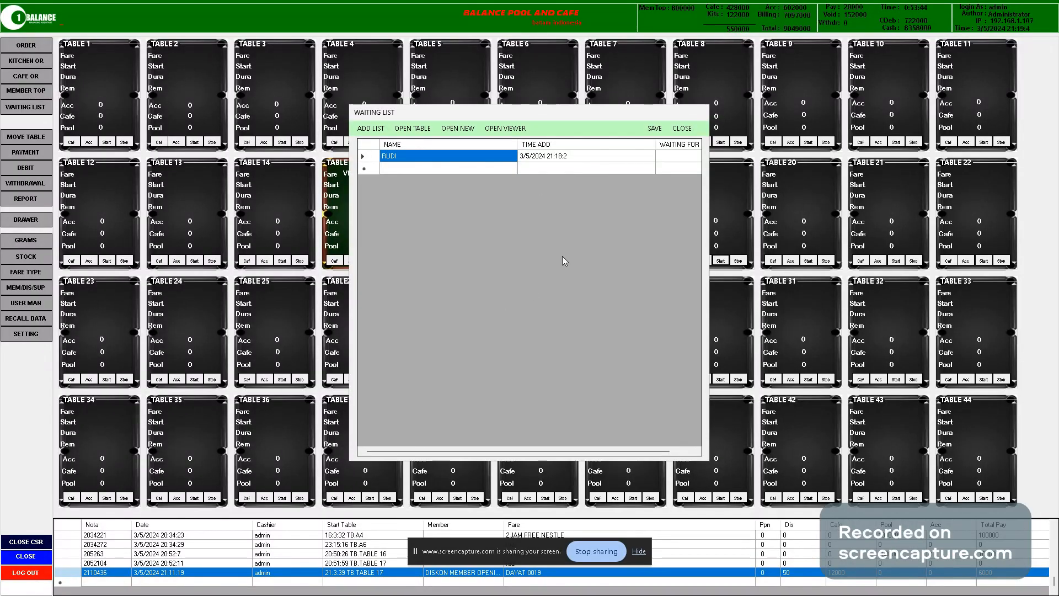
left_click(373, 159)
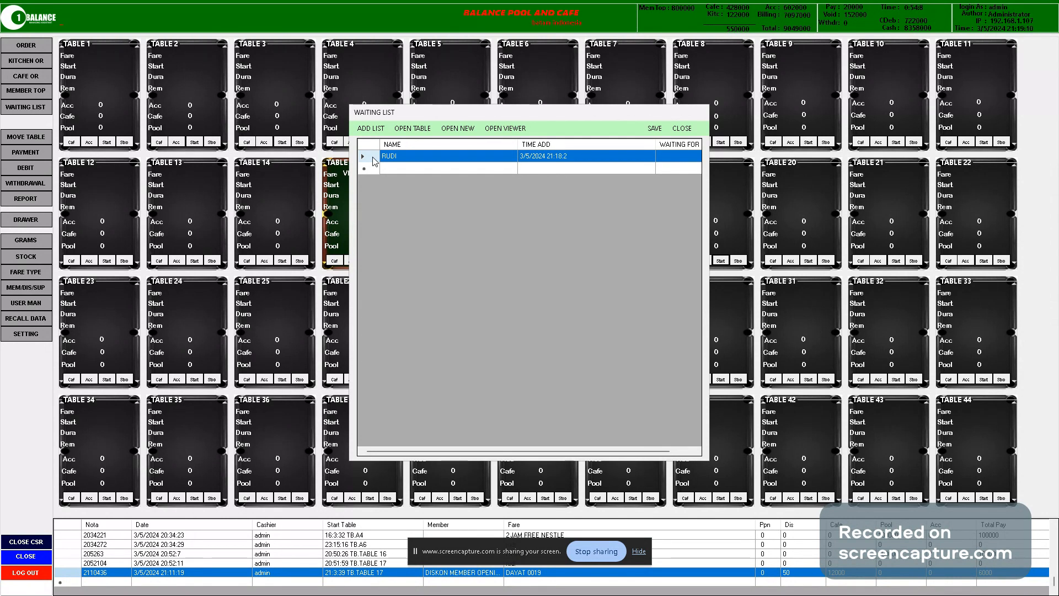
left_click(436, 171)
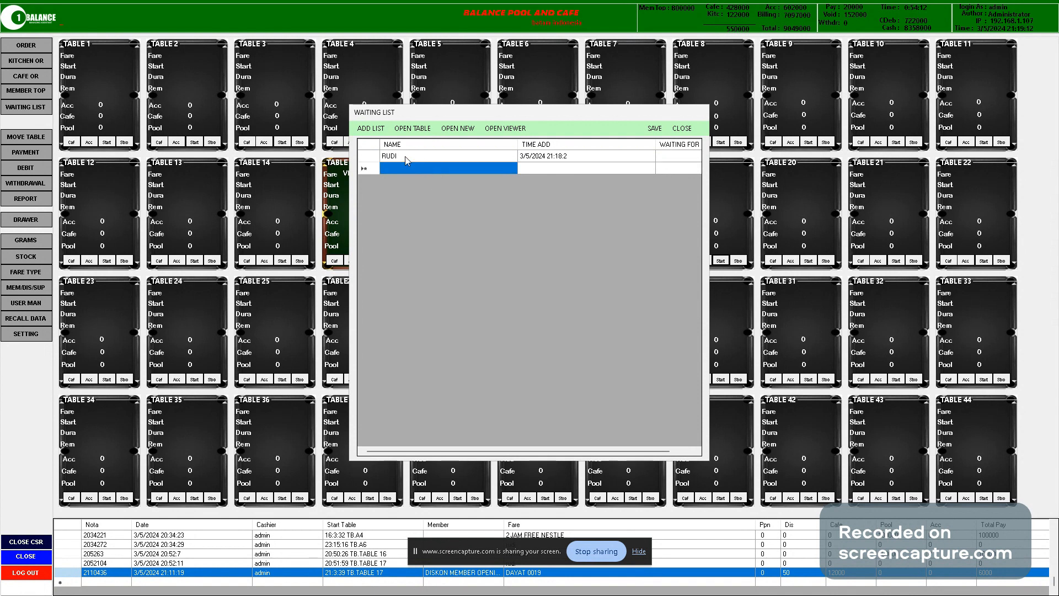
left_click(373, 157)
left_click(682, 128)
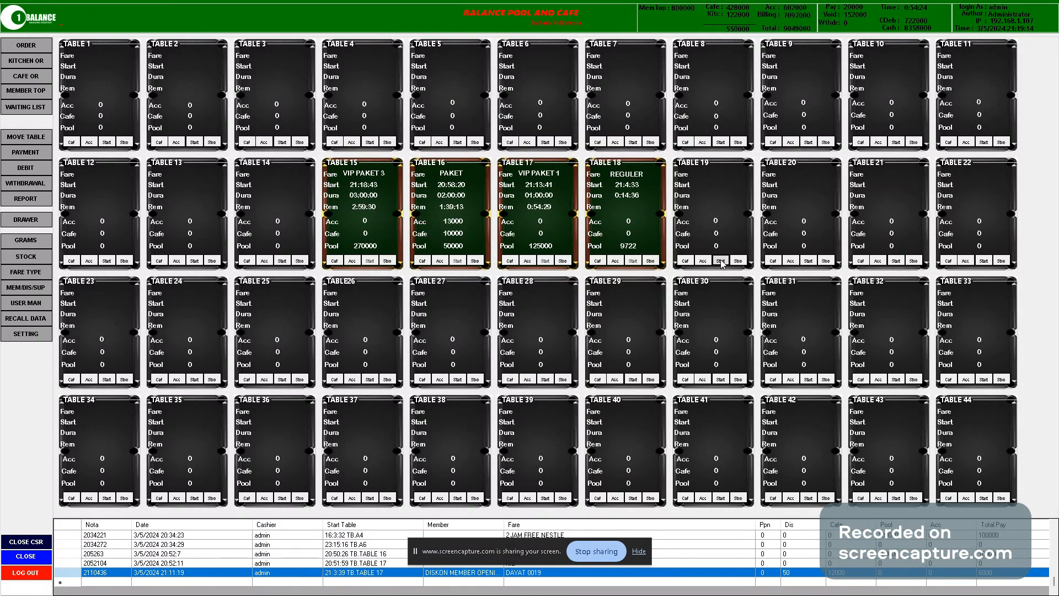
Start table 19 and open it for a new customer instead of the customer on the waiting list
left_click(720, 261)
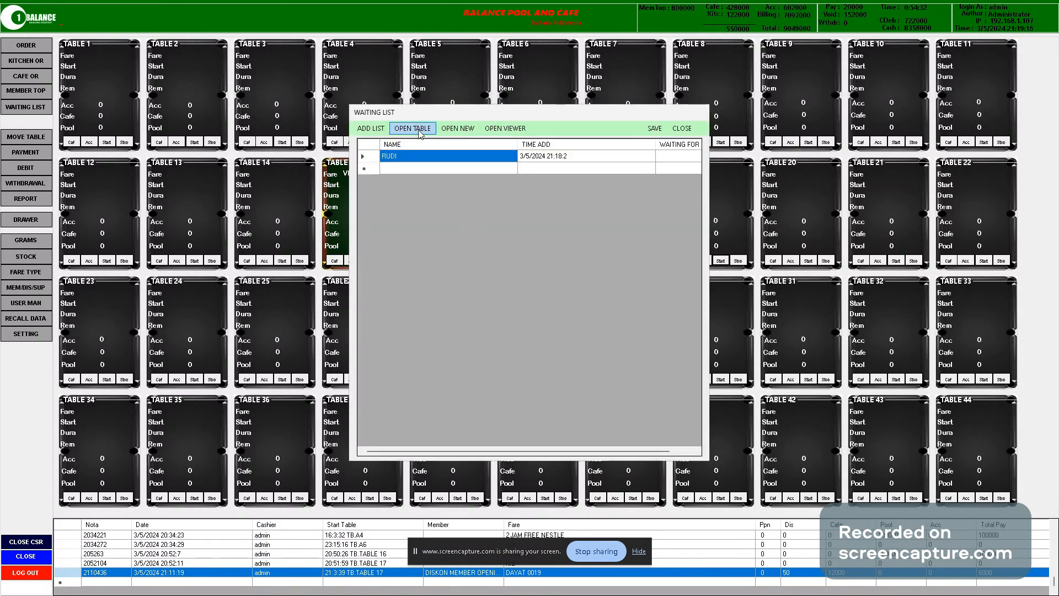
left_click(470, 130)
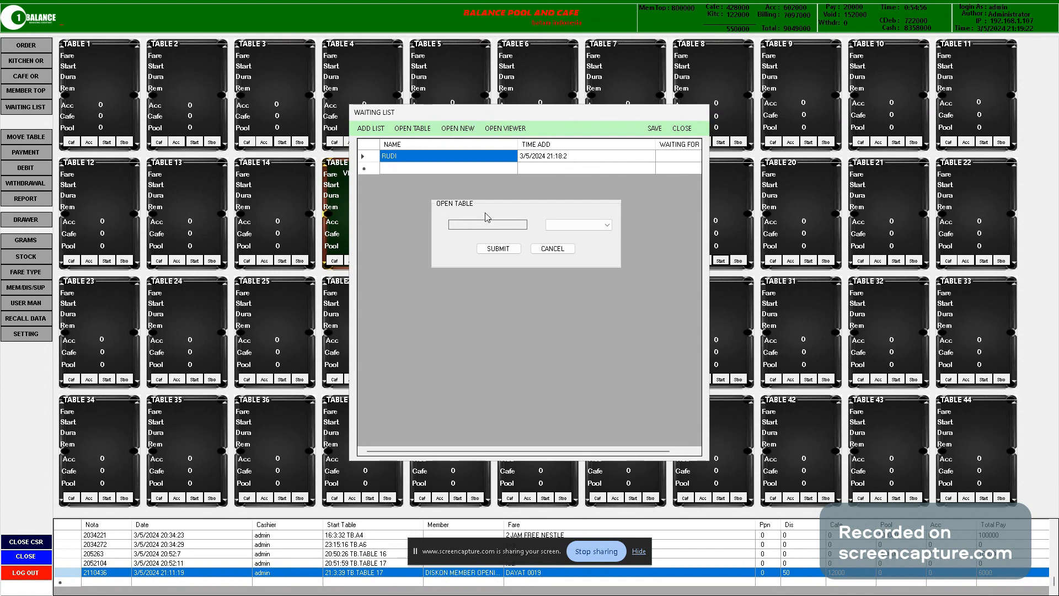
left_click(576, 225)
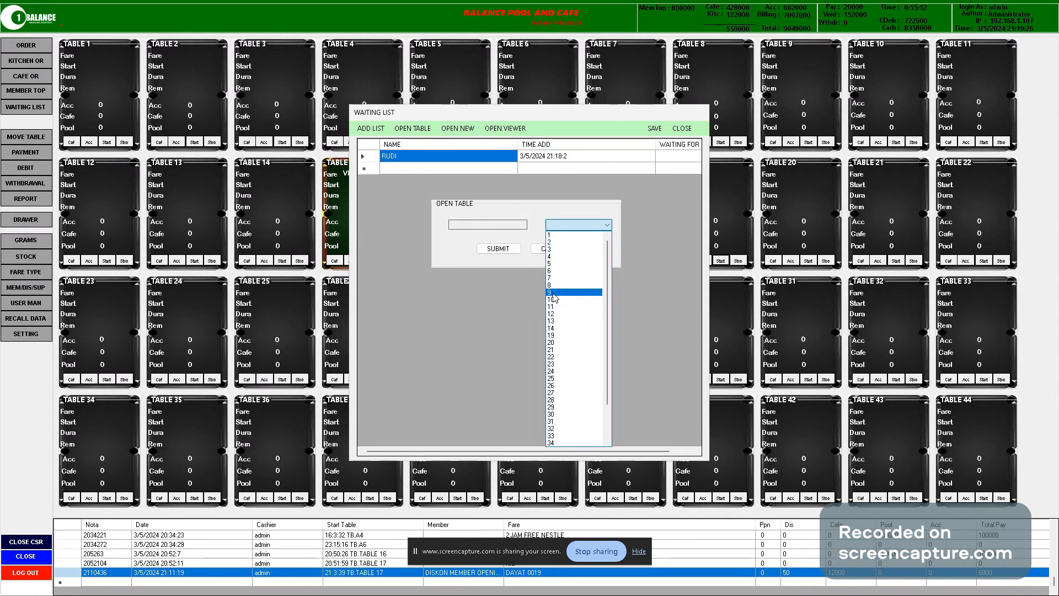
scroll(564, 415, "down", 2)
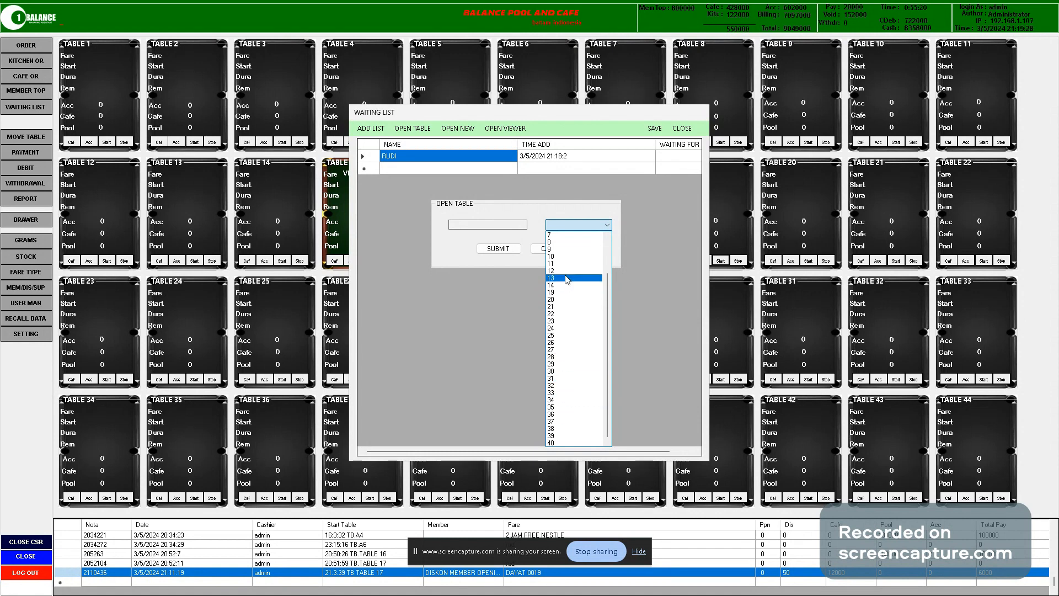
left_click(560, 292)
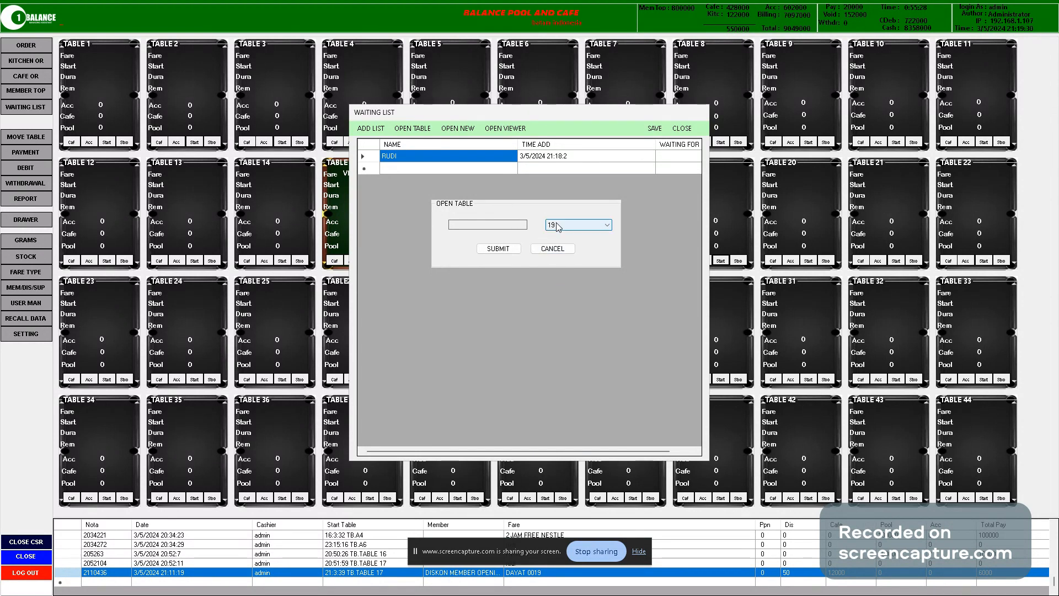
left_click(508, 249)
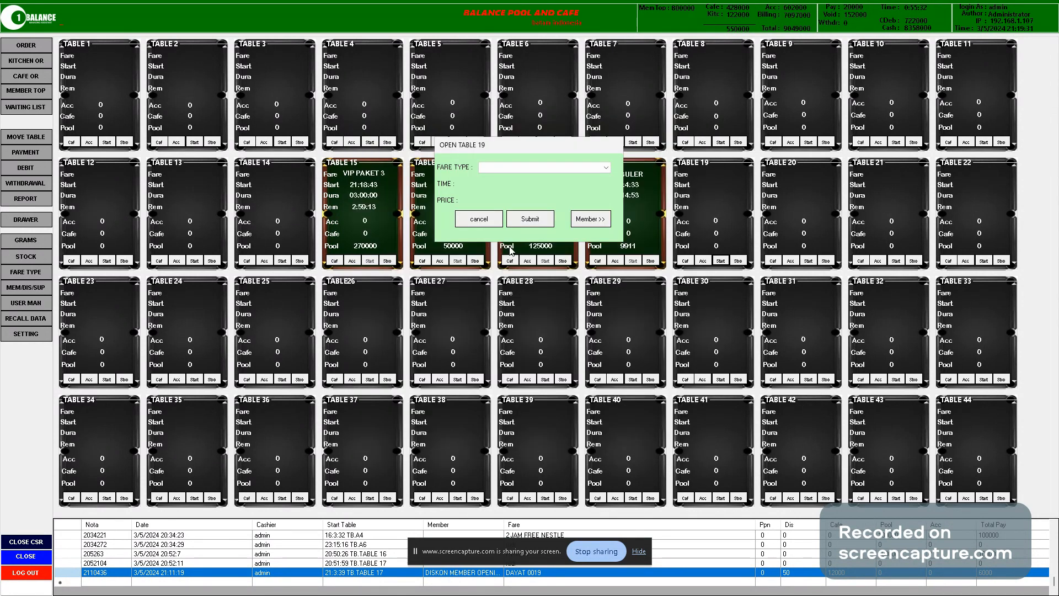
Open table 19 with the fare type 3 JAM, checking its free package items
left_click(592, 165)
left_click(561, 201)
left_click_drag(516, 280, 576, 270)
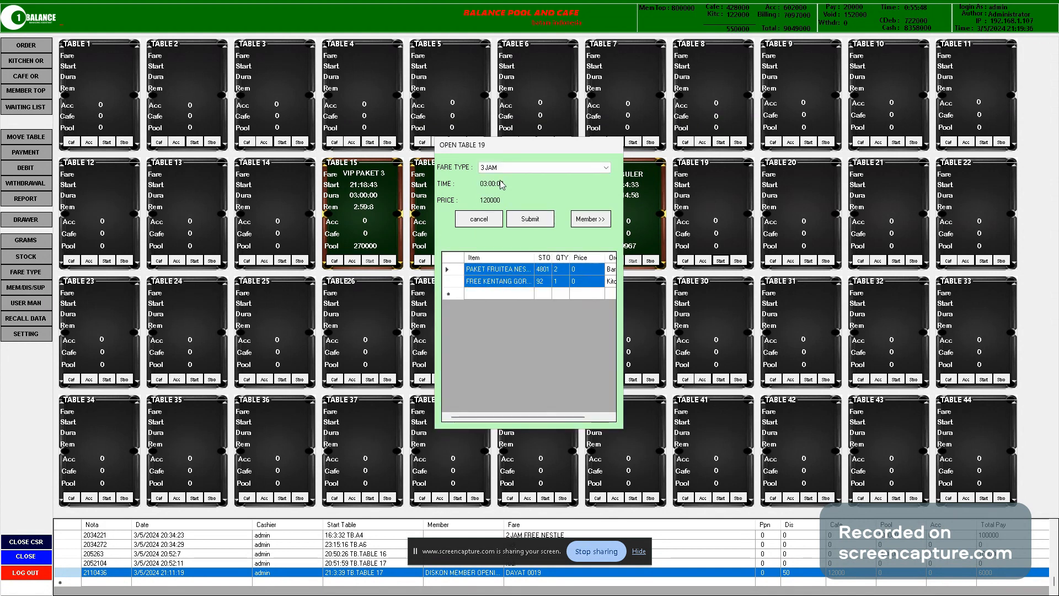
left_click(538, 219)
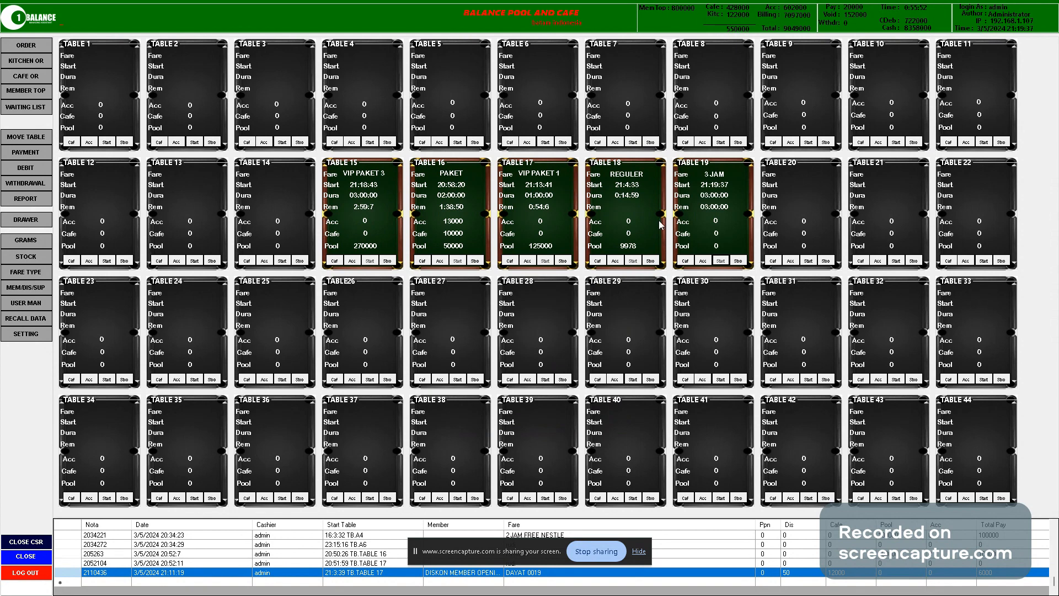
Start table 20 and assign it to the remaining customer on the waiting list
left_click(809, 261)
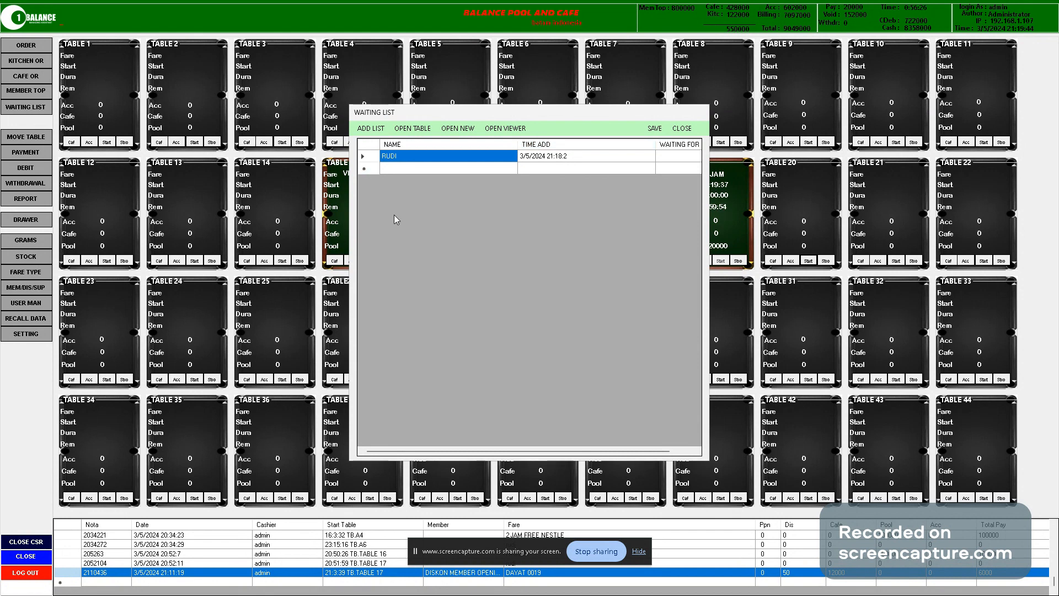
left_click(373, 157)
left_click(417, 158)
left_click(560, 158)
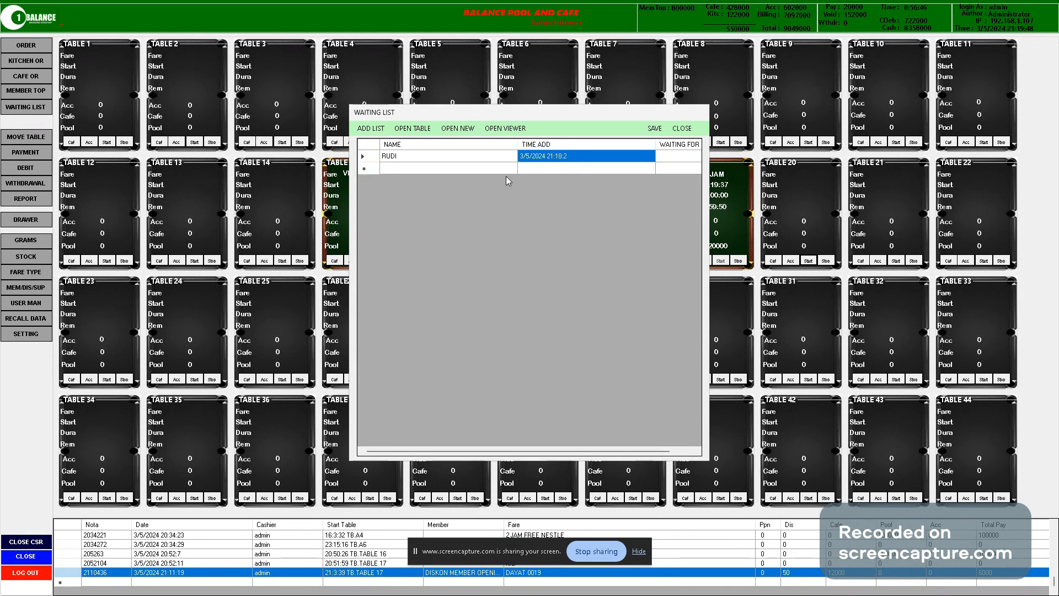
left_click(404, 159)
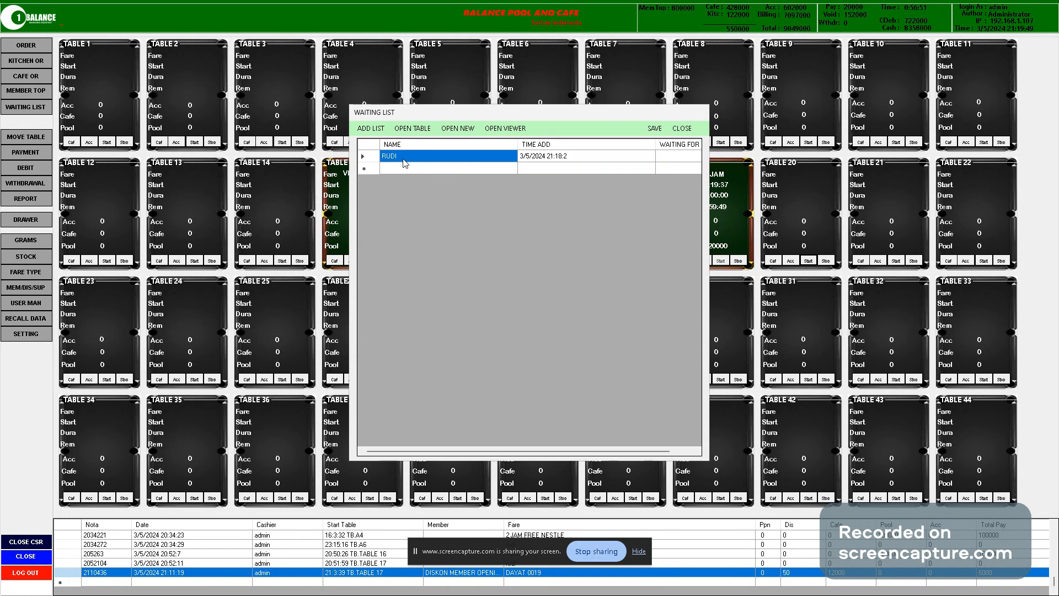
left_click(371, 157)
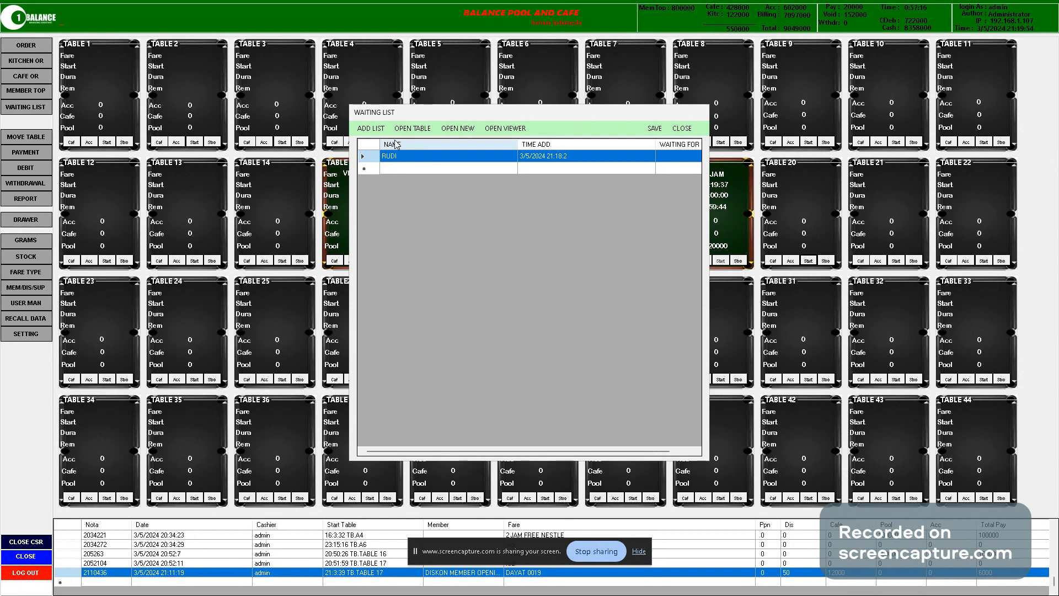
left_click(415, 167)
left_click(409, 156)
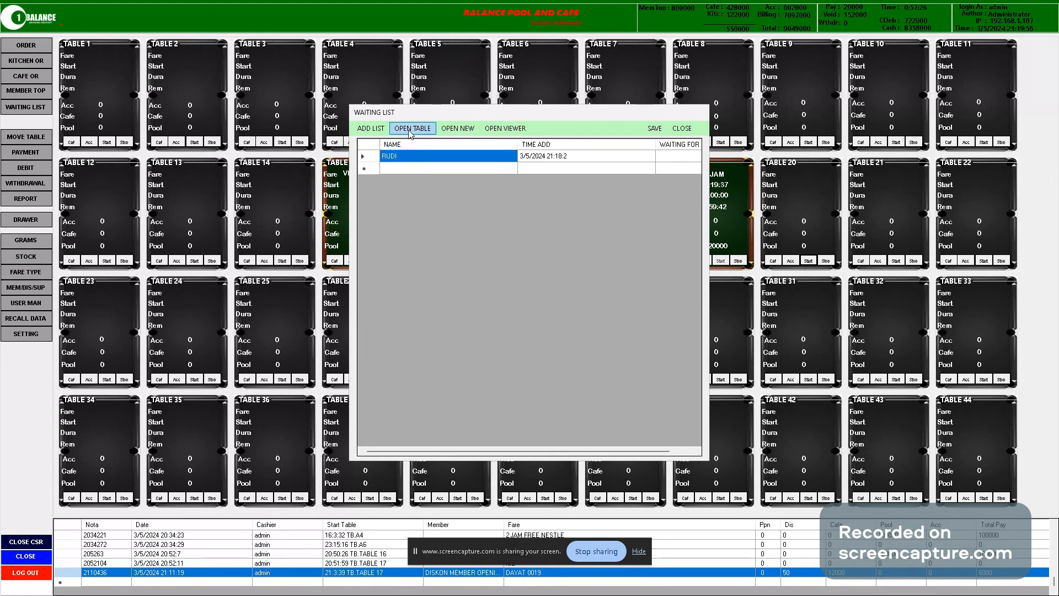
left_click(412, 128)
left_click(601, 227)
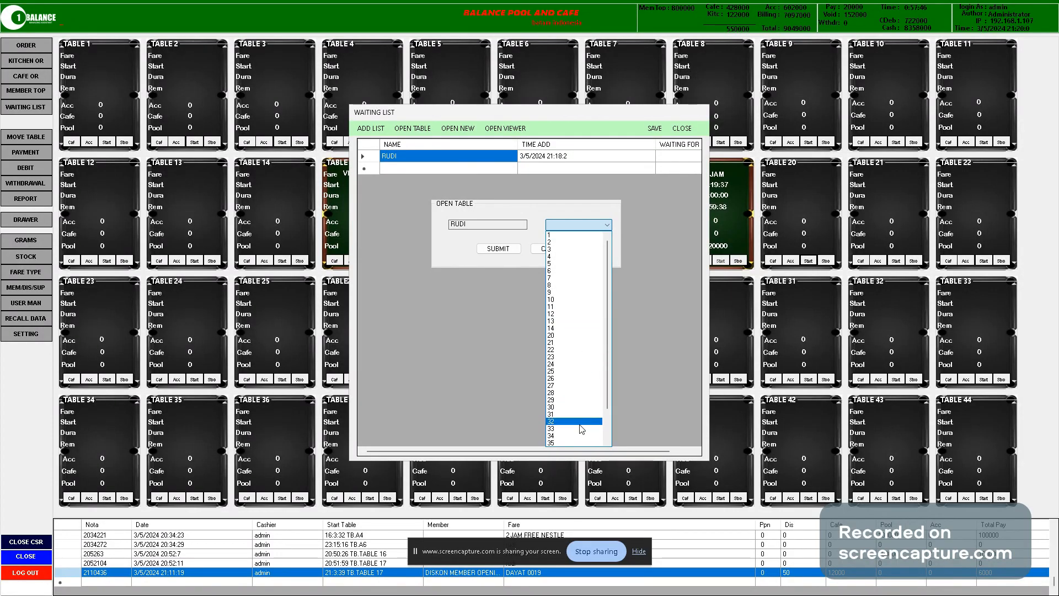
left_click(573, 335)
left_click(498, 249)
Open table 20 with the fare type REGULER
left_click(551, 170)
left_click(551, 177)
left_click(534, 221)
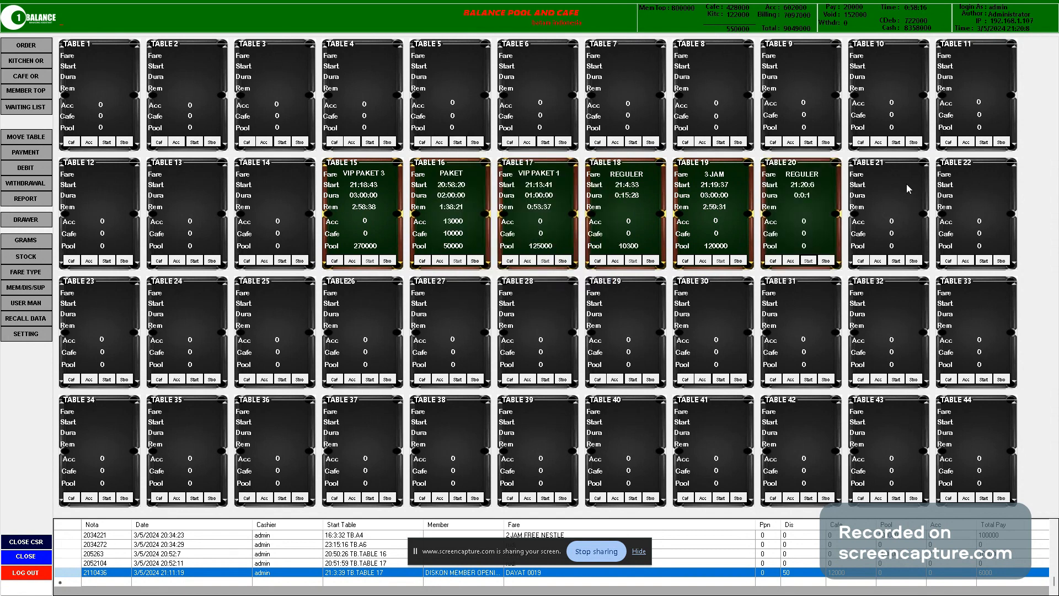
left_click(282, 260)
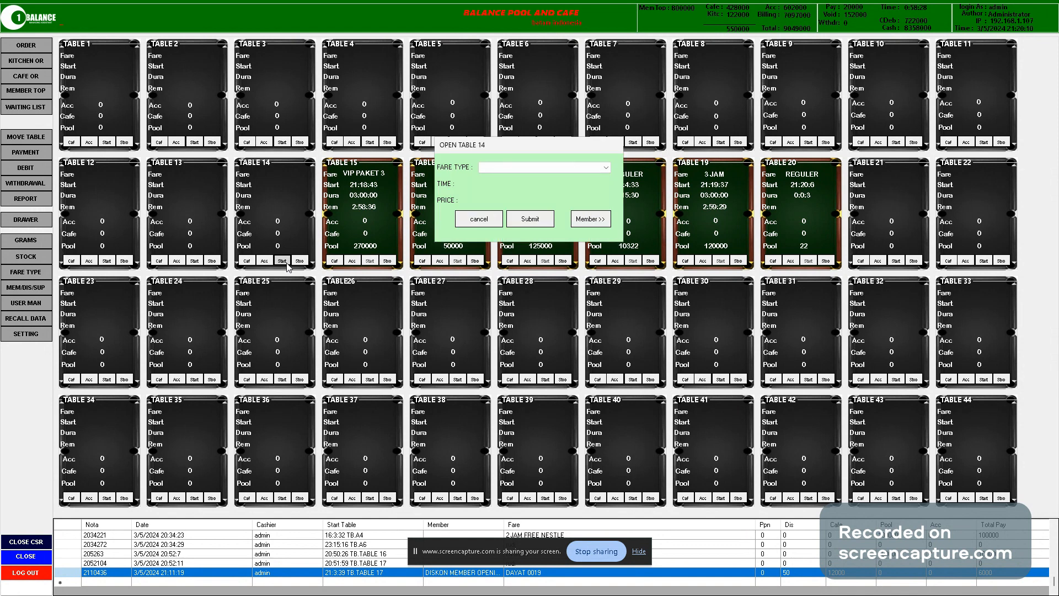
left_click(539, 167)
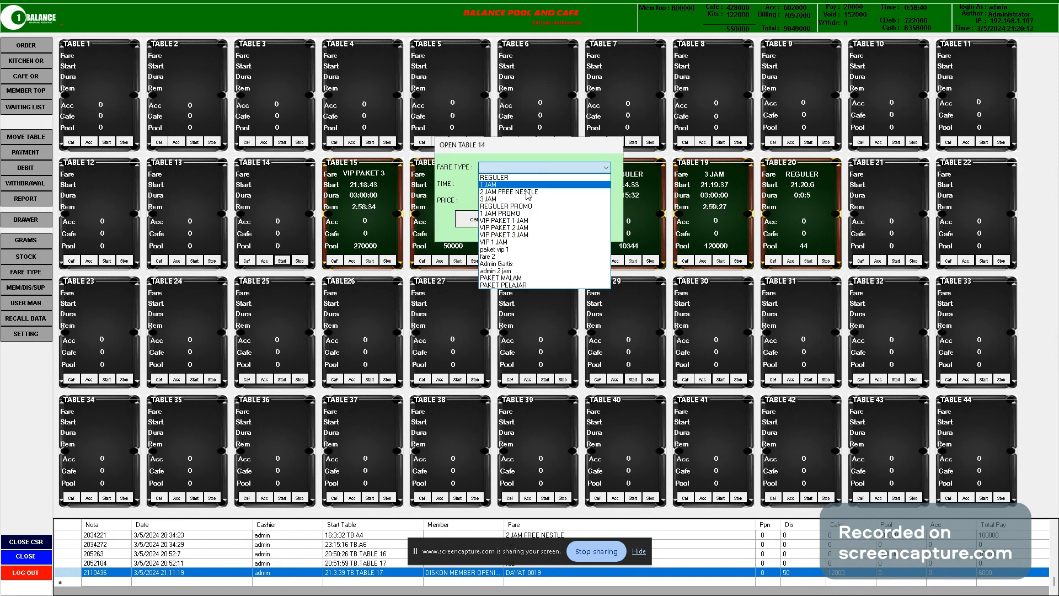
left_click(504, 227)
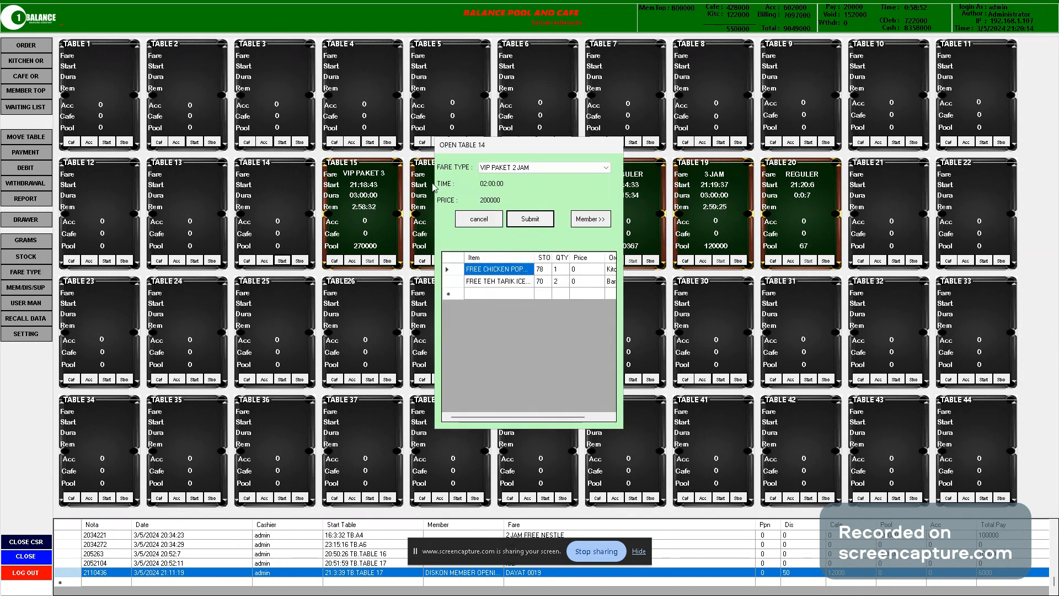
left_click(589, 219)
double_click(676, 223)
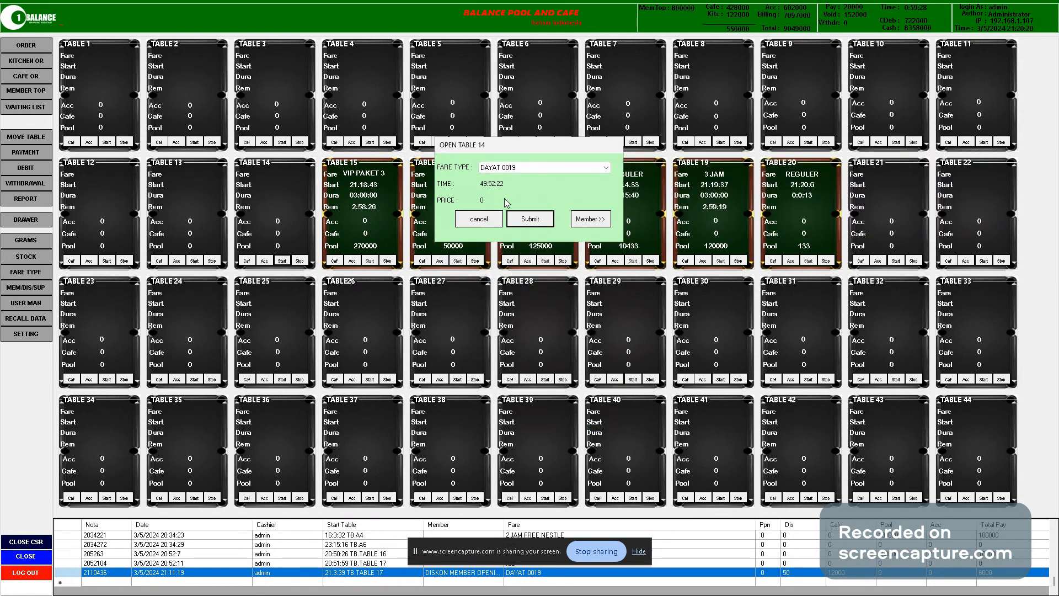
left_click(522, 167)
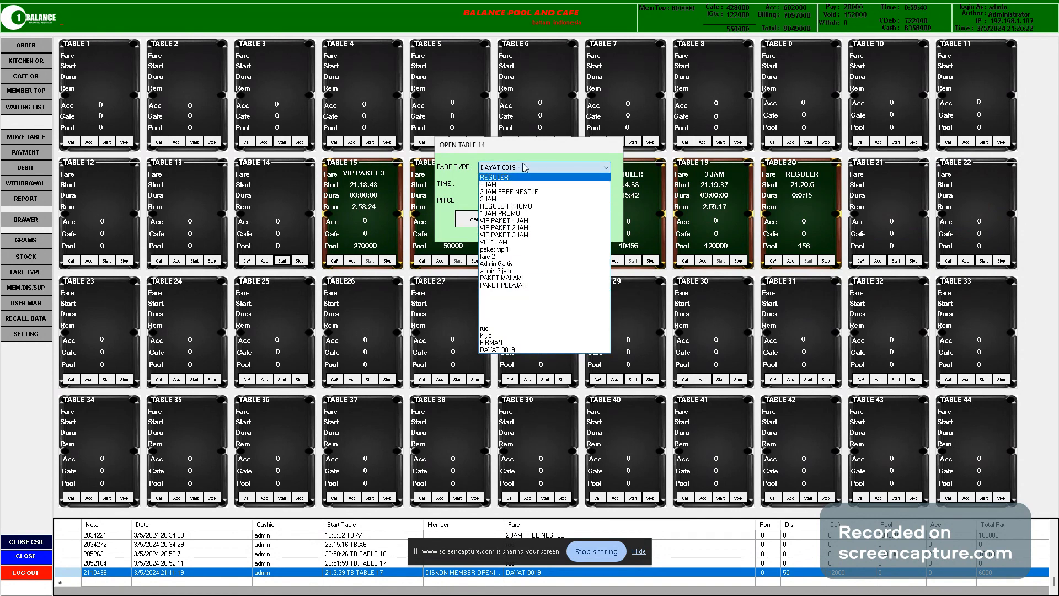
left_click(528, 147)
left_click(478, 219)
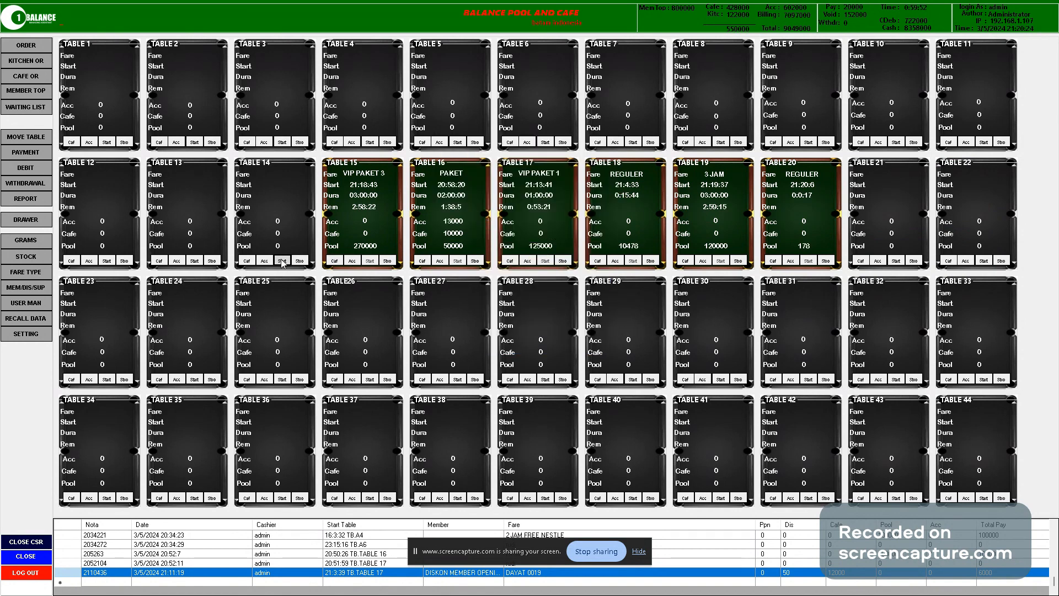
Open table 14 on the account of the member whose top-up duration is 50:00:00
left_click(282, 260)
left_click(587, 219)
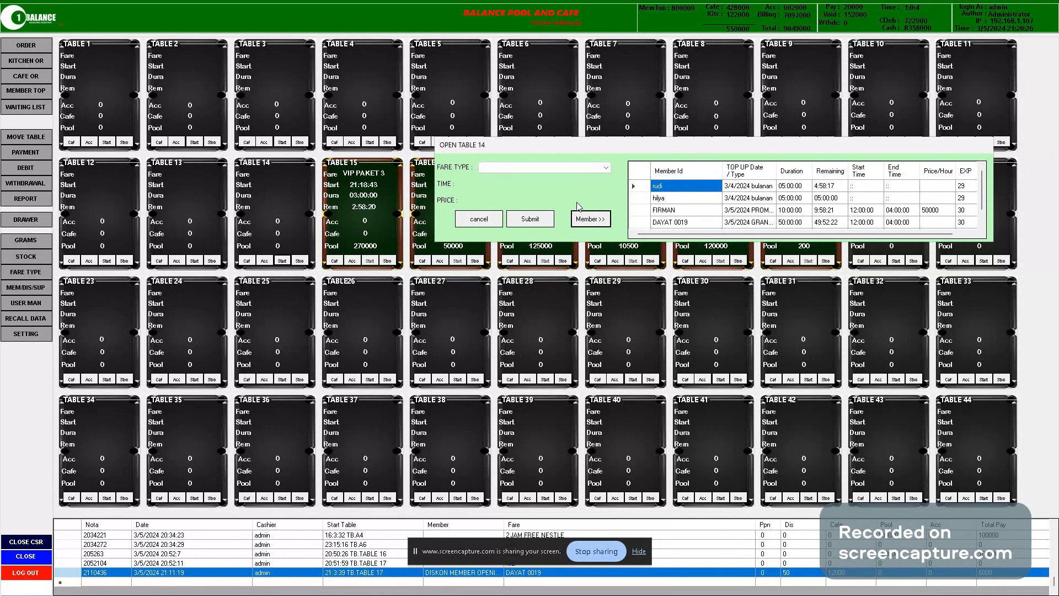
scroll(670, 217, "down", 1)
left_click(696, 211)
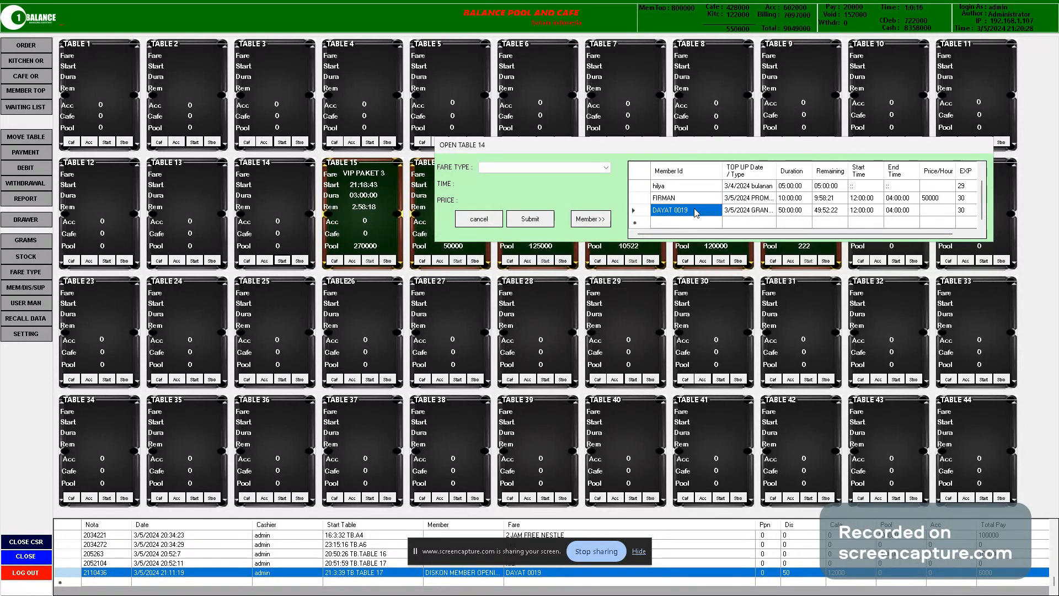
double_click(696, 212)
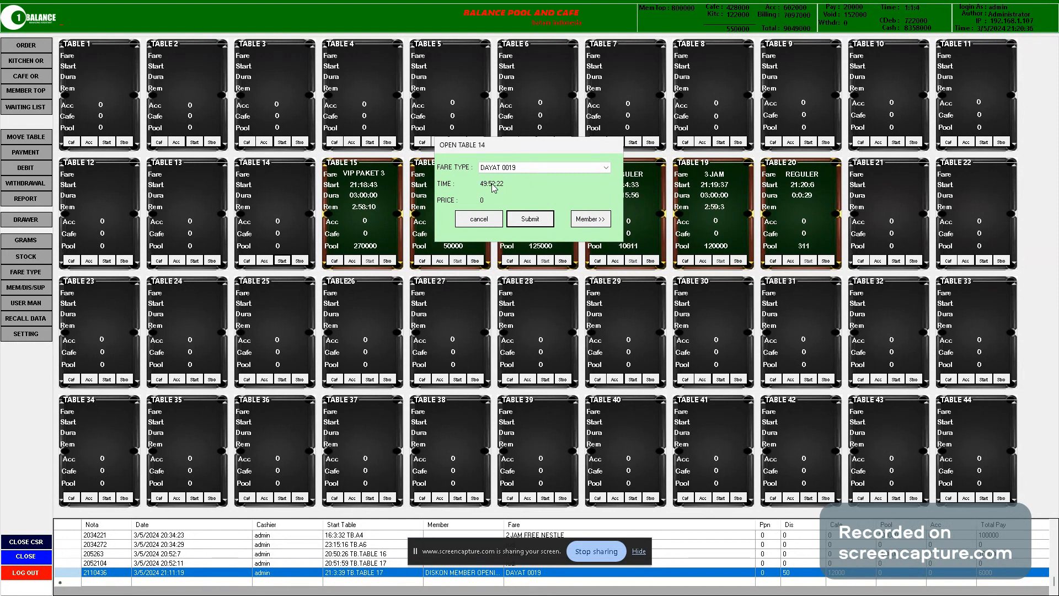
left_click(533, 221)
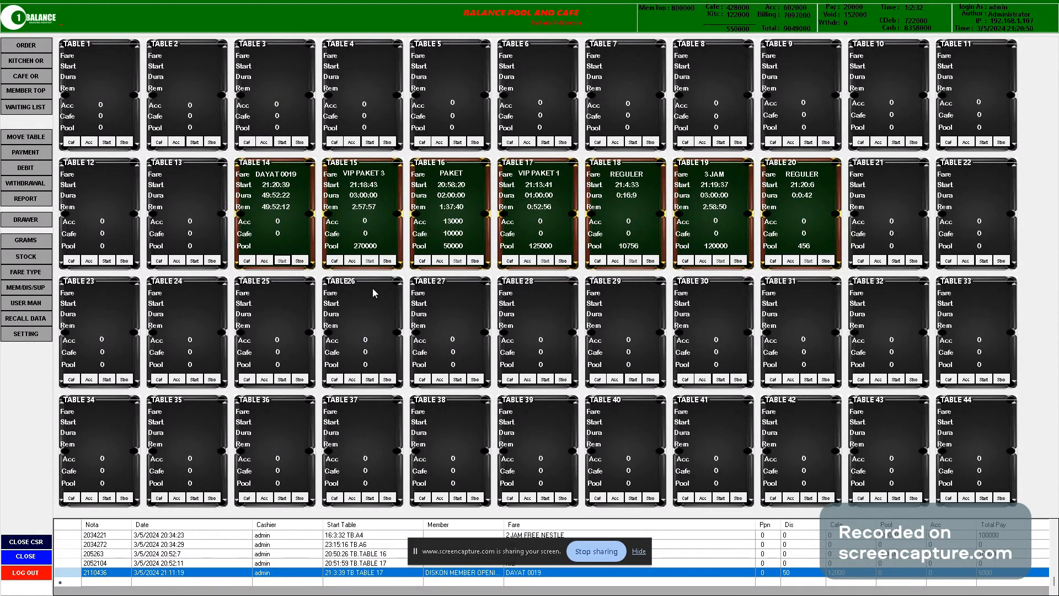
Open table 27 on the account of the first member in the member list
left_click(459, 380)
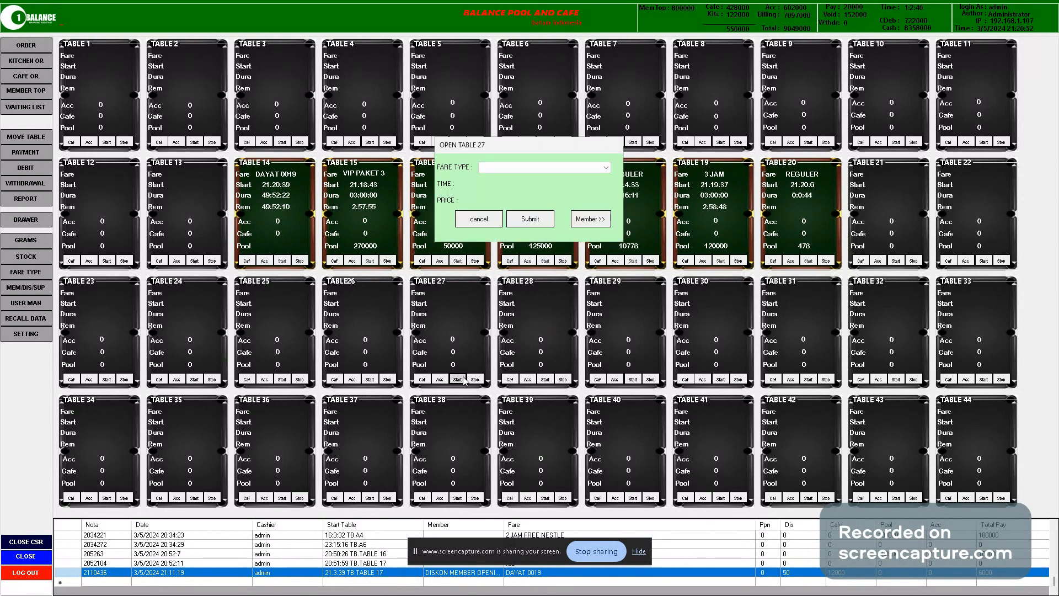
left_click(591, 220)
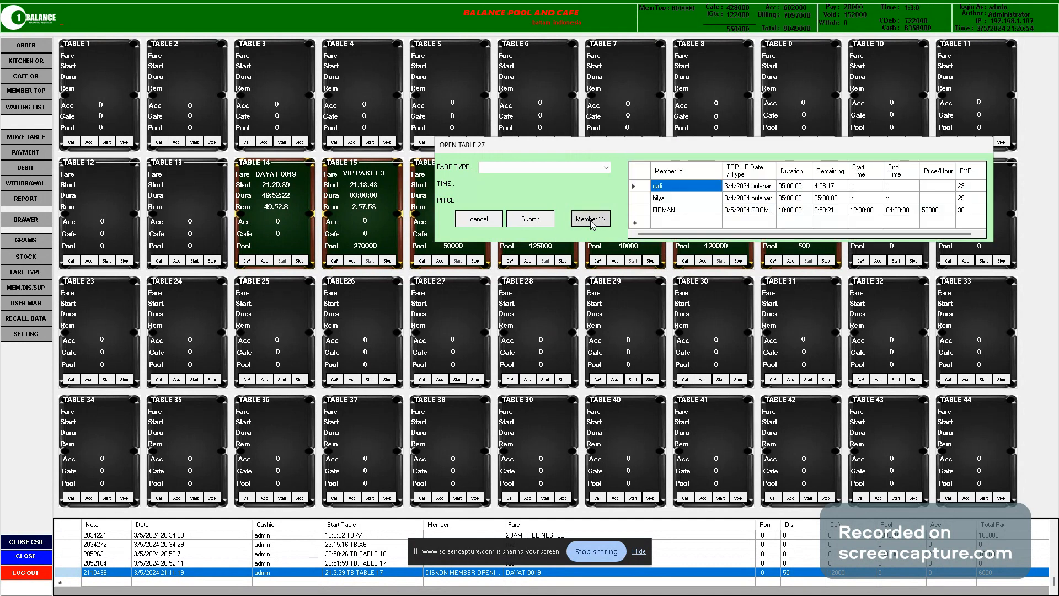
double_click(632, 209)
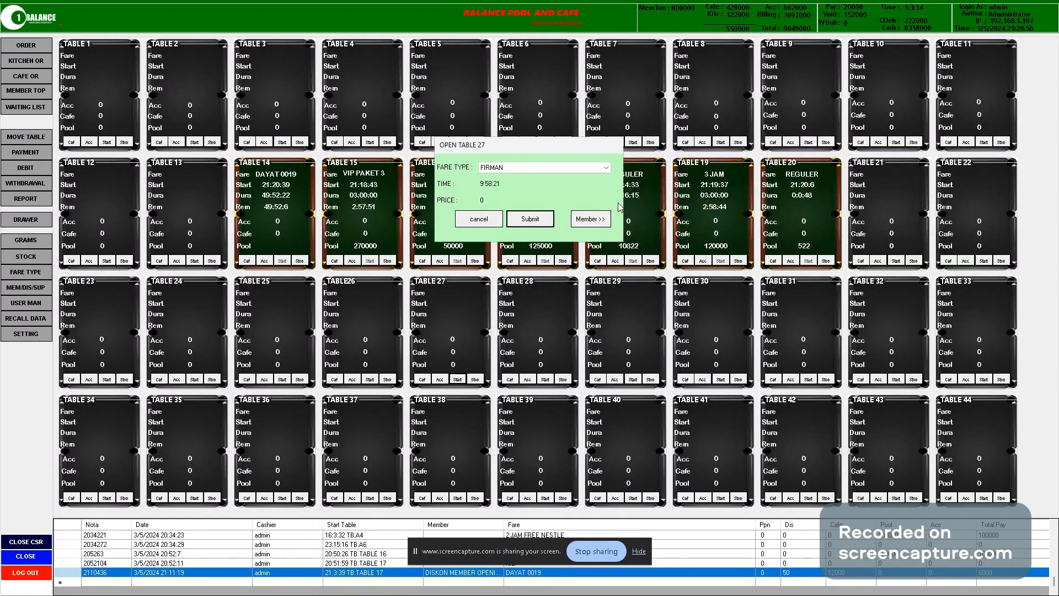
left_click(595, 221)
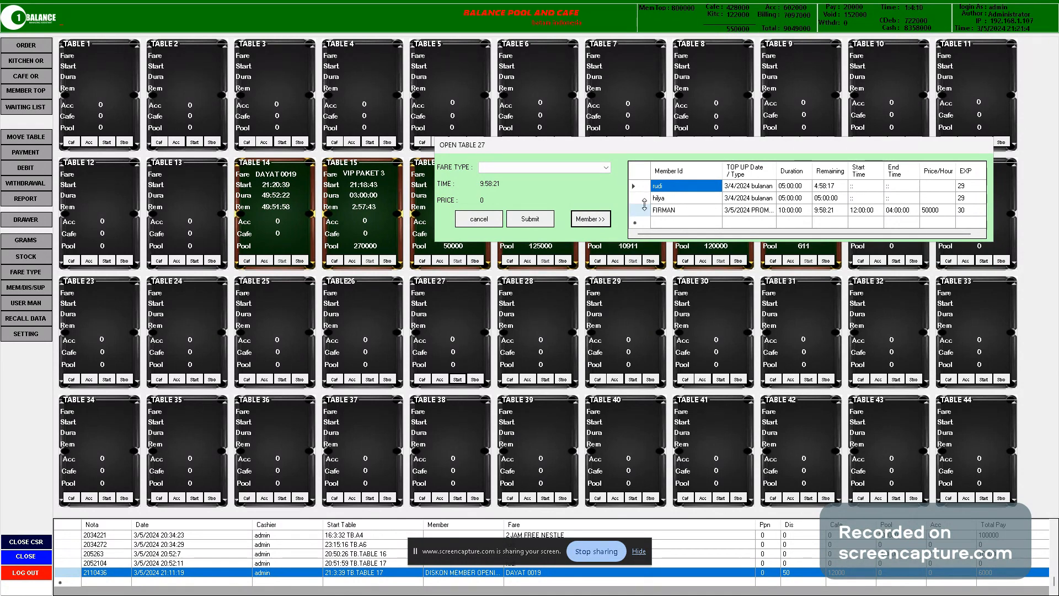
double_click(649, 188)
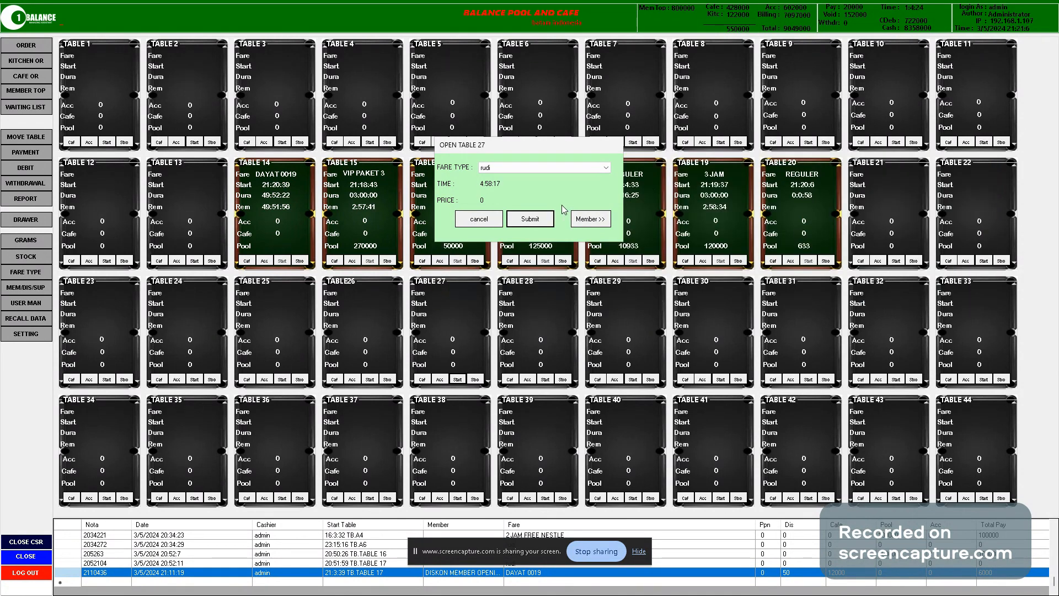
left_click(530, 219)
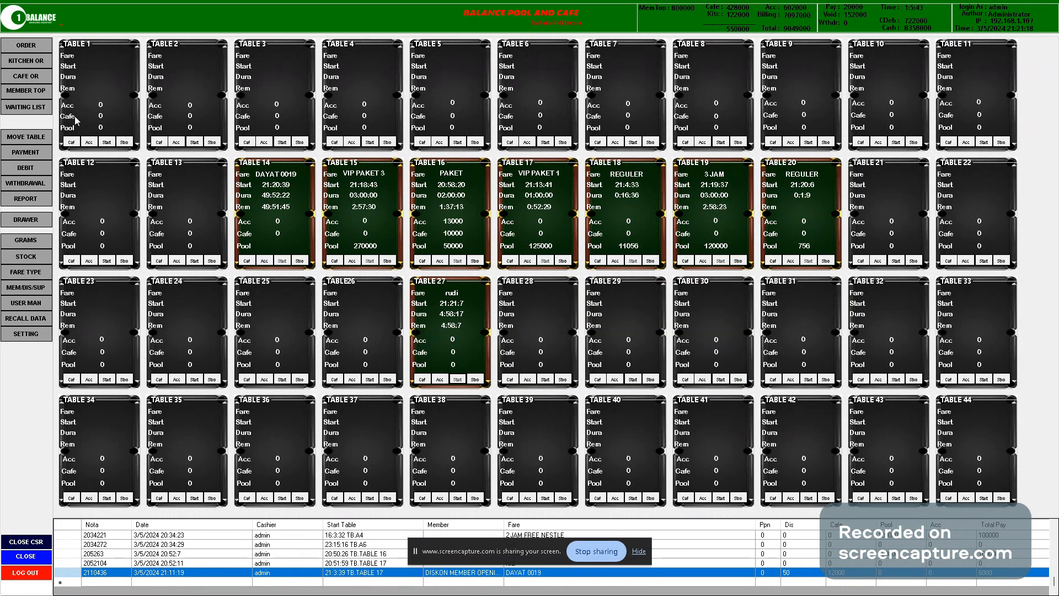
Move the running session from table 16 to table 1
left_click(30, 137)
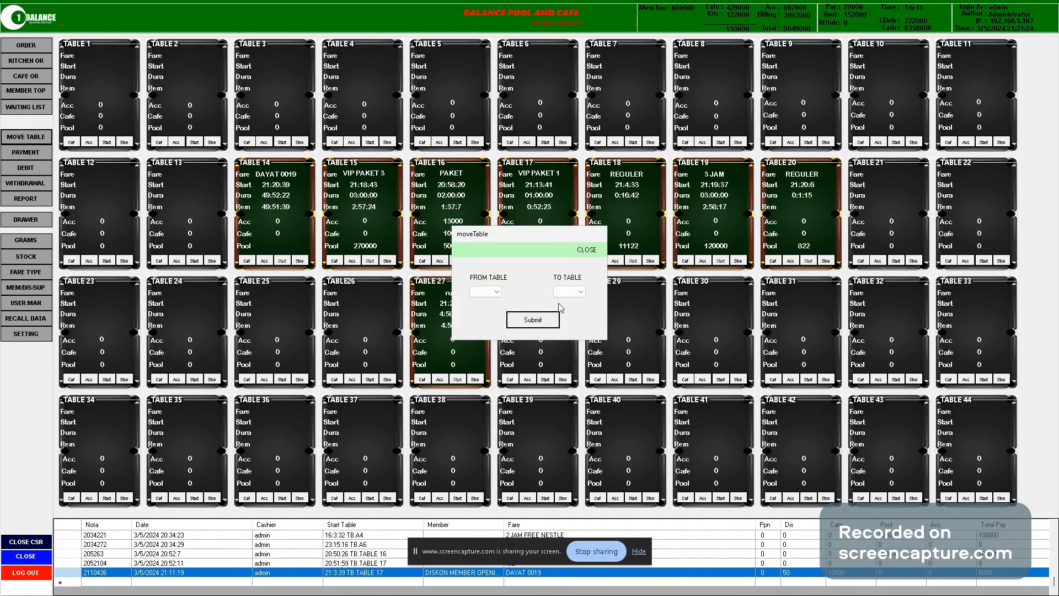
left_click(597, 251)
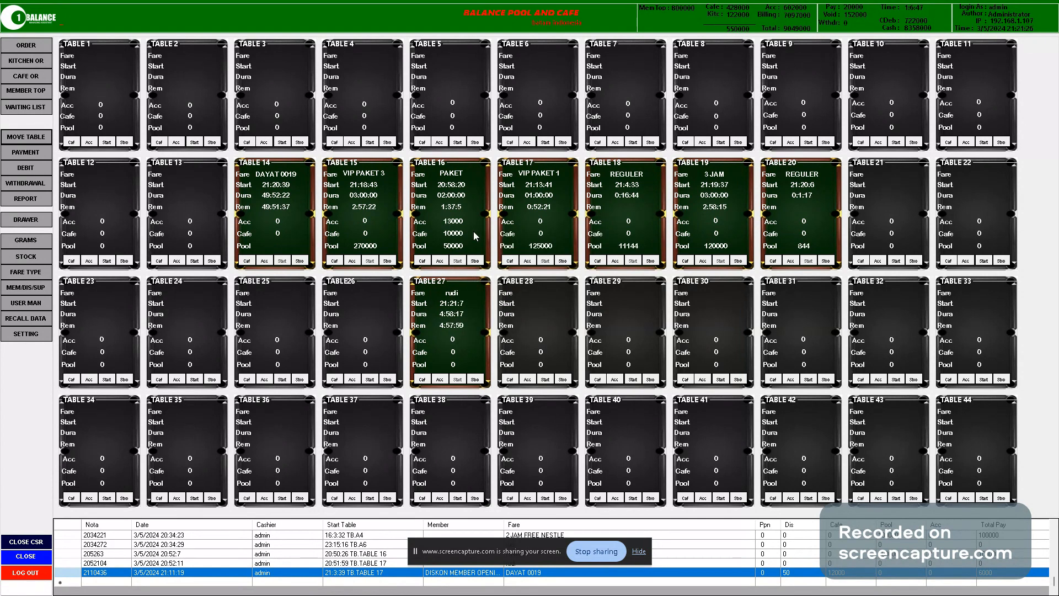
left_click(31, 142)
left_click(495, 292)
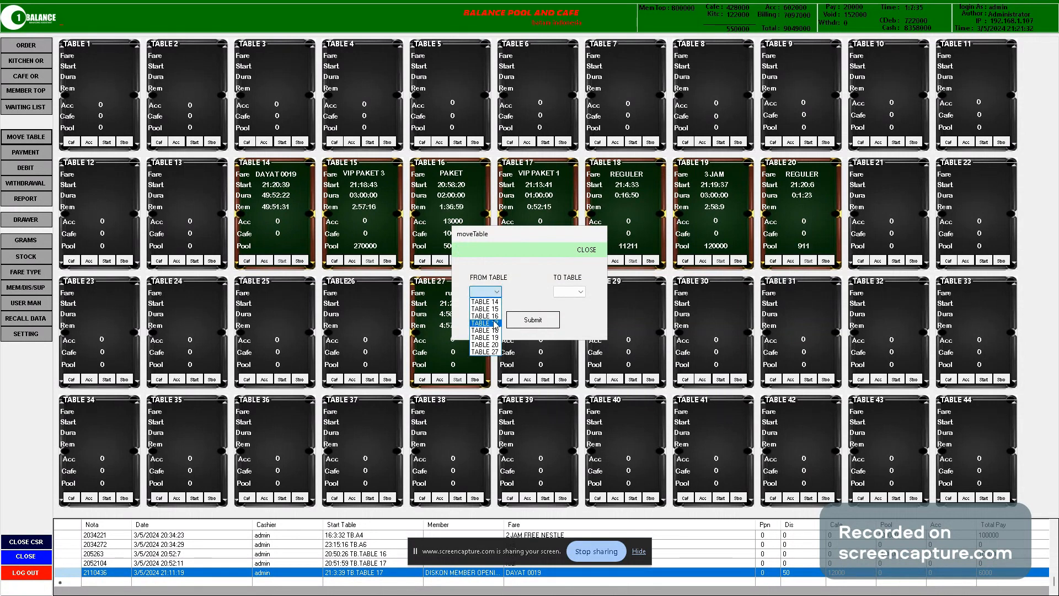
left_click(494, 315)
left_click(581, 293)
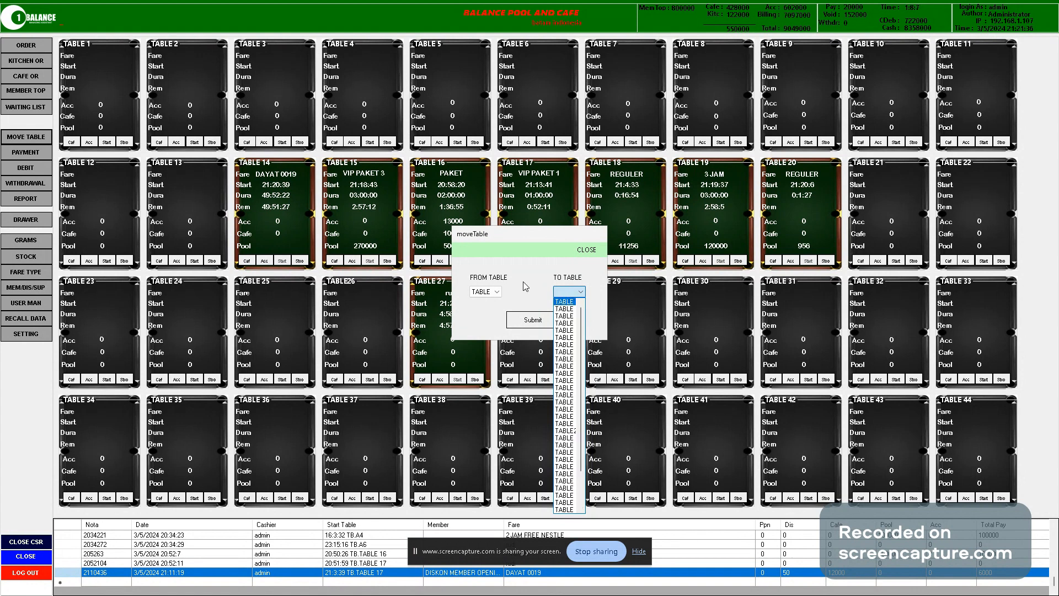
left_click(566, 303)
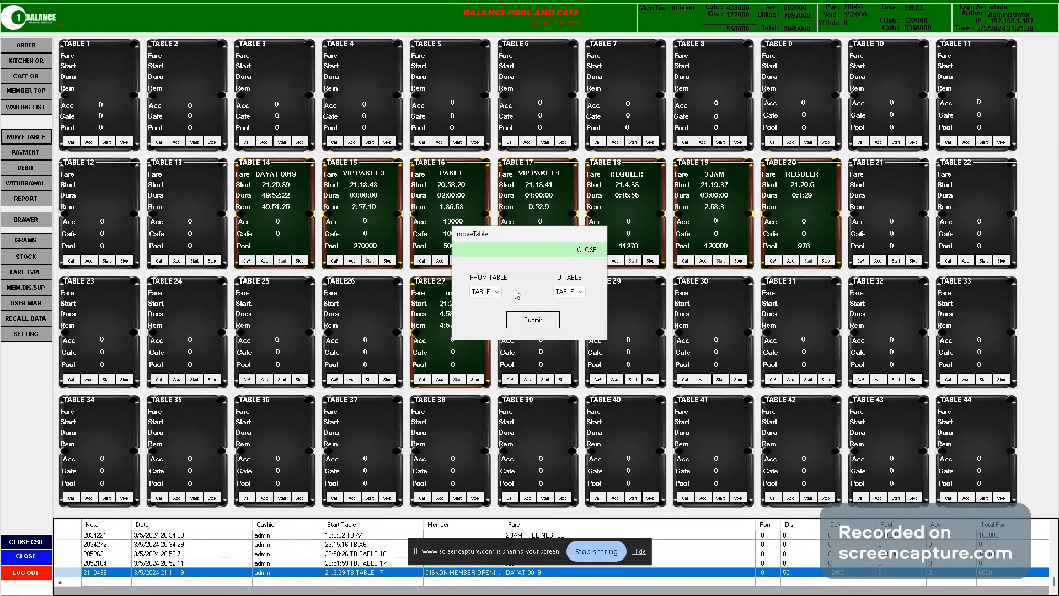
left_click(498, 292)
left_click(498, 292)
left_click(578, 292)
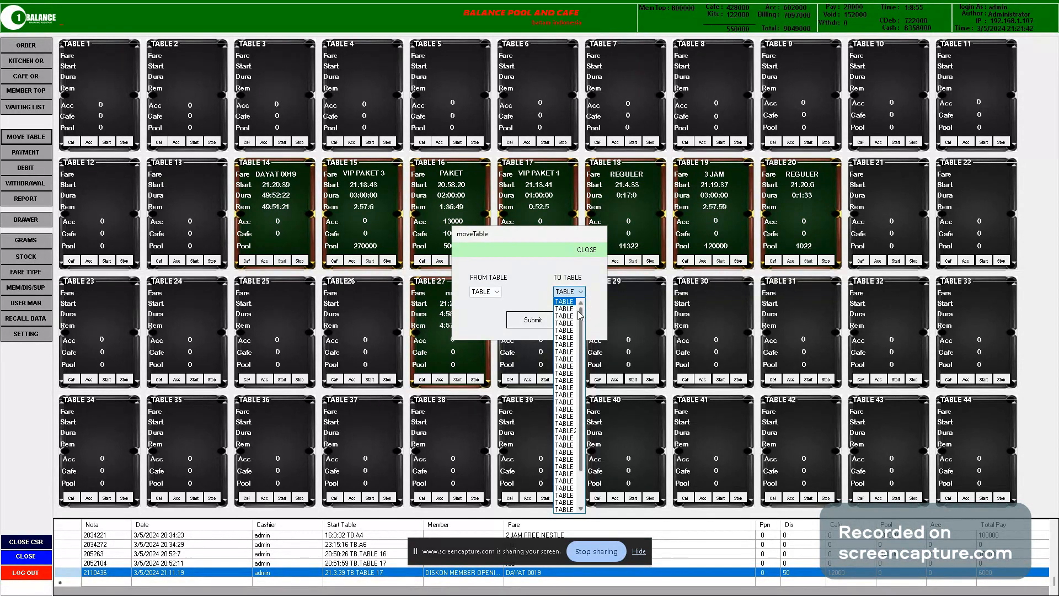
left_click(569, 308)
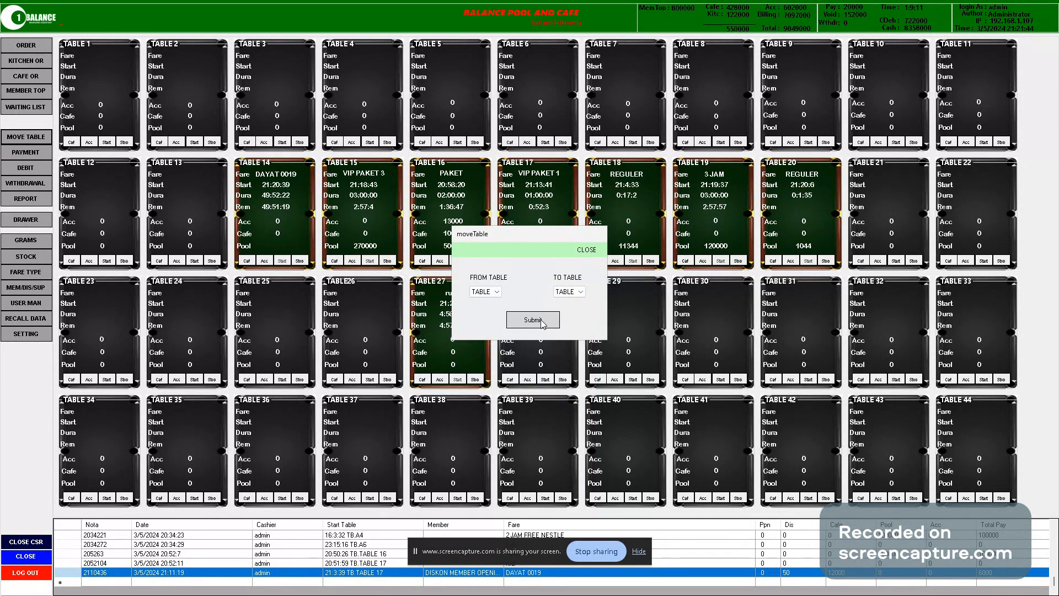
left_click(541, 322)
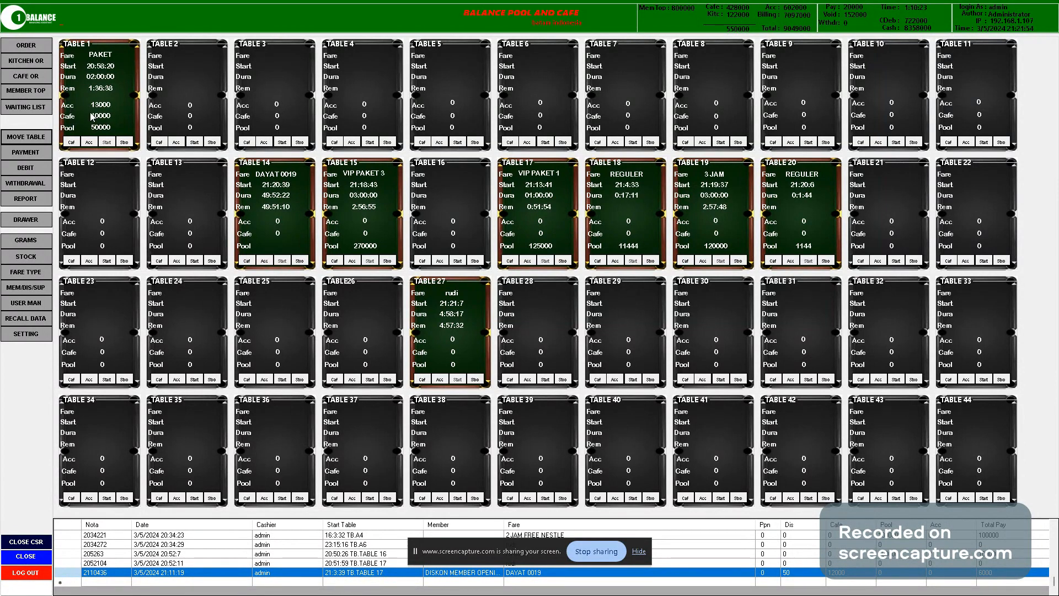
Check the cafe order and the accessories order of table 1, leaving both unchanged
left_click(72, 142)
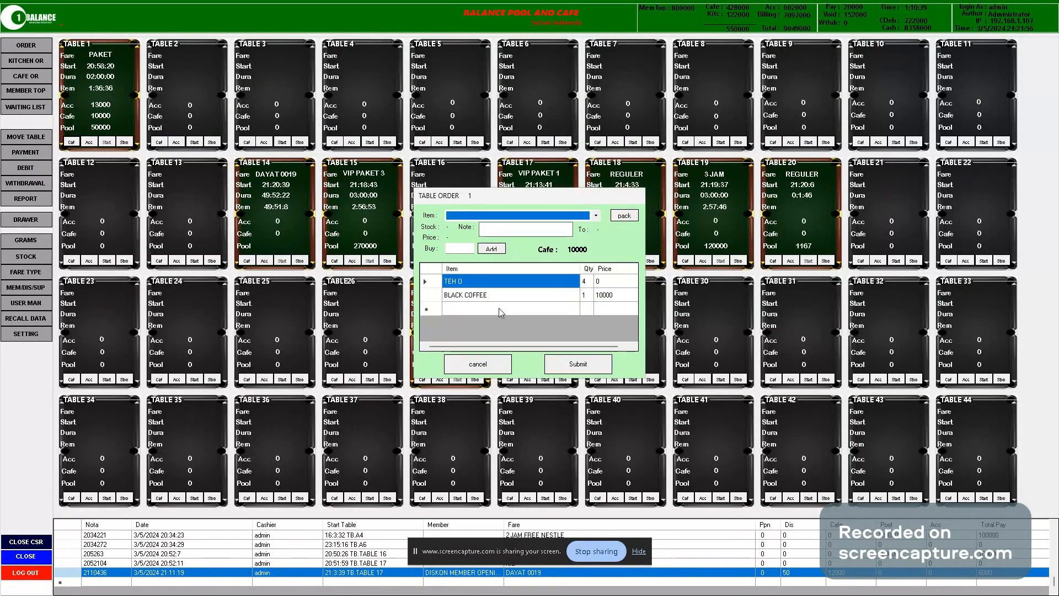
left_click(479, 366)
left_click(91, 142)
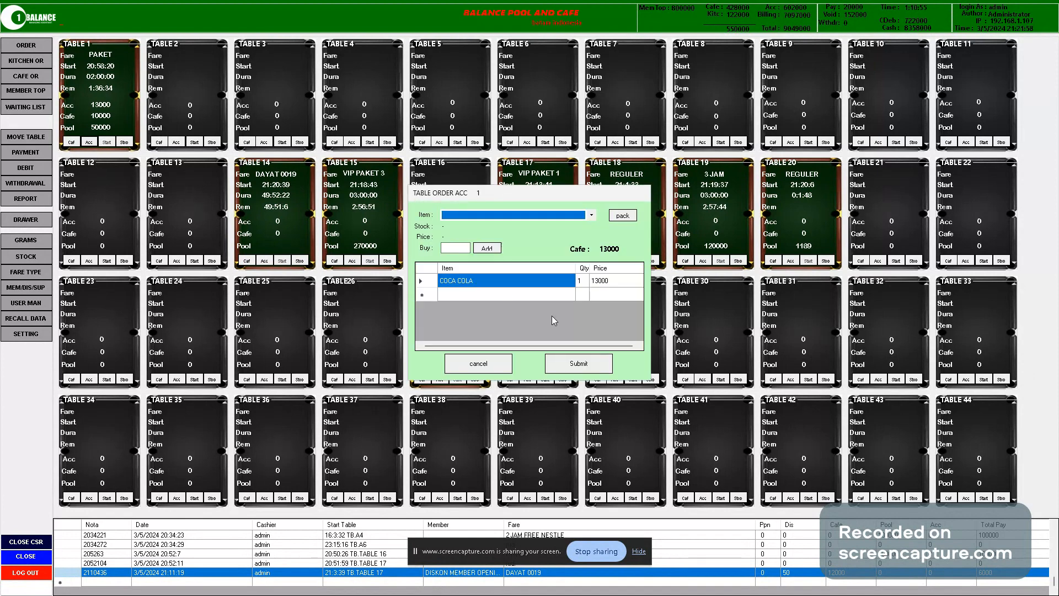
left_click(494, 369)
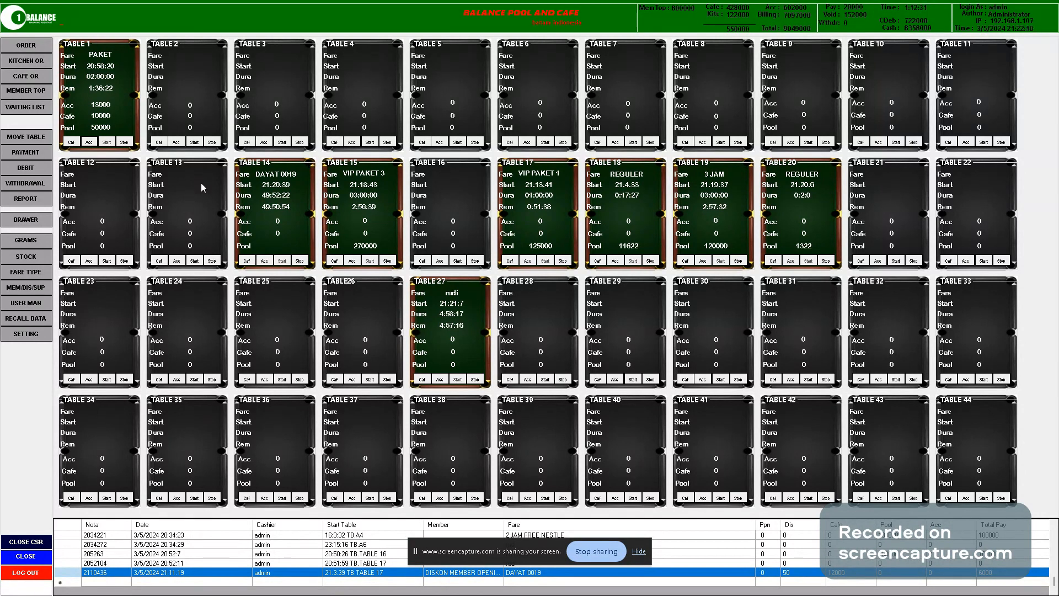
View the debit form with its recipient, name and total fields, and cancel it
left_click(31, 170)
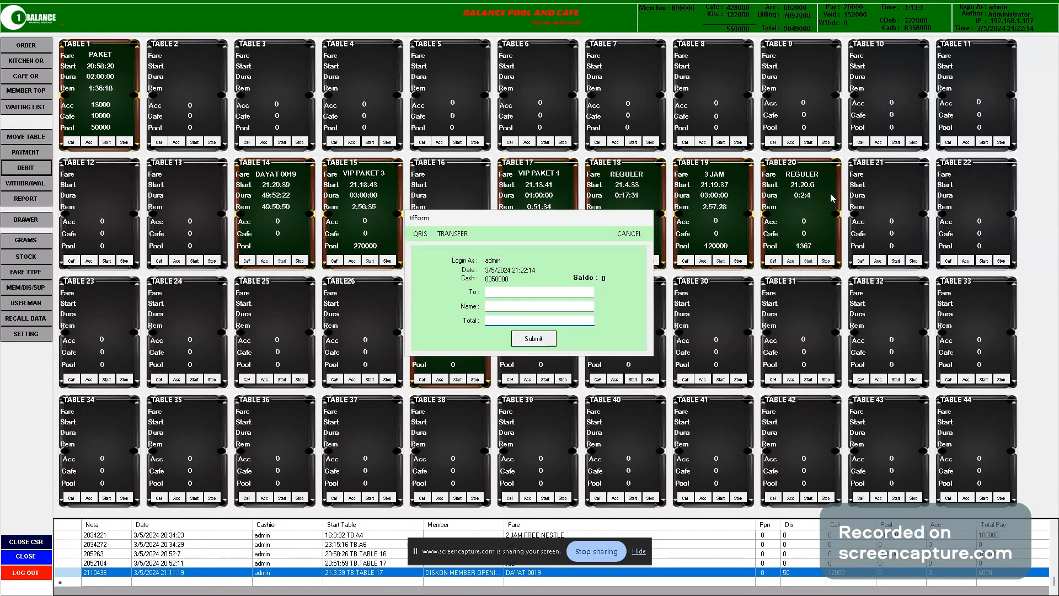
left_click(562, 292)
left_click(623, 236)
left_click(637, 234)
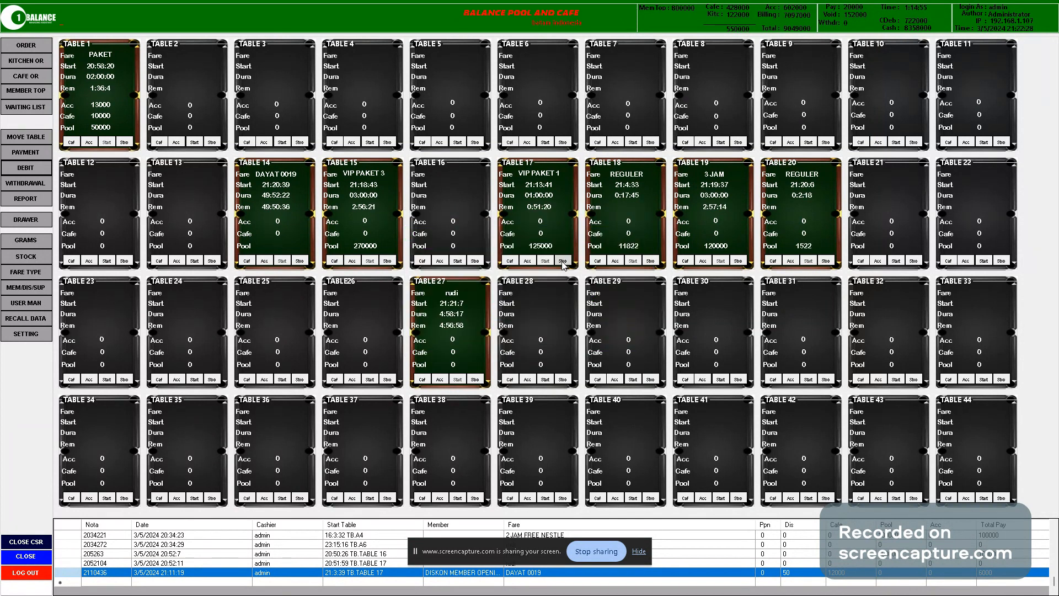
Close table 1 and settle its bill by transfer
left_click(125, 143)
left_click(451, 210)
left_click(575, 380)
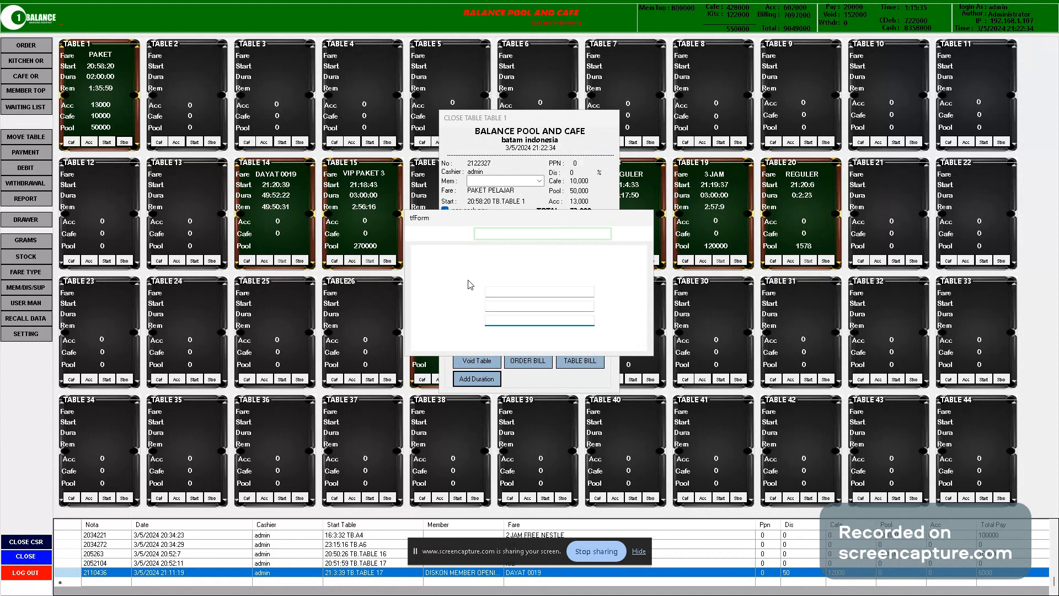
left_click(521, 292)
left_click(453, 234)
left_click(530, 341)
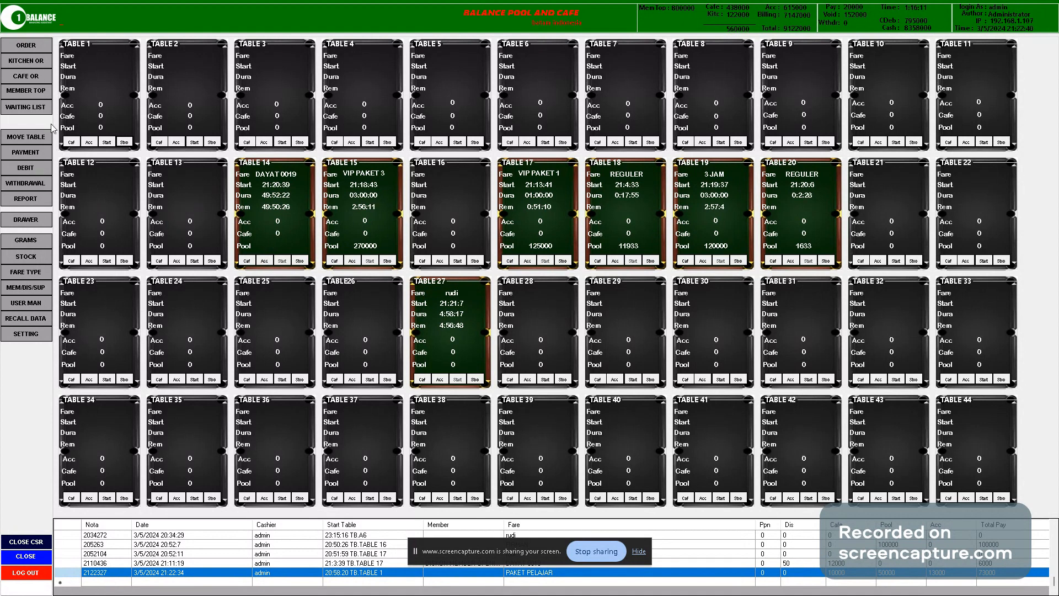
Withdraw 5000000 from the cash balance
left_click(41, 188)
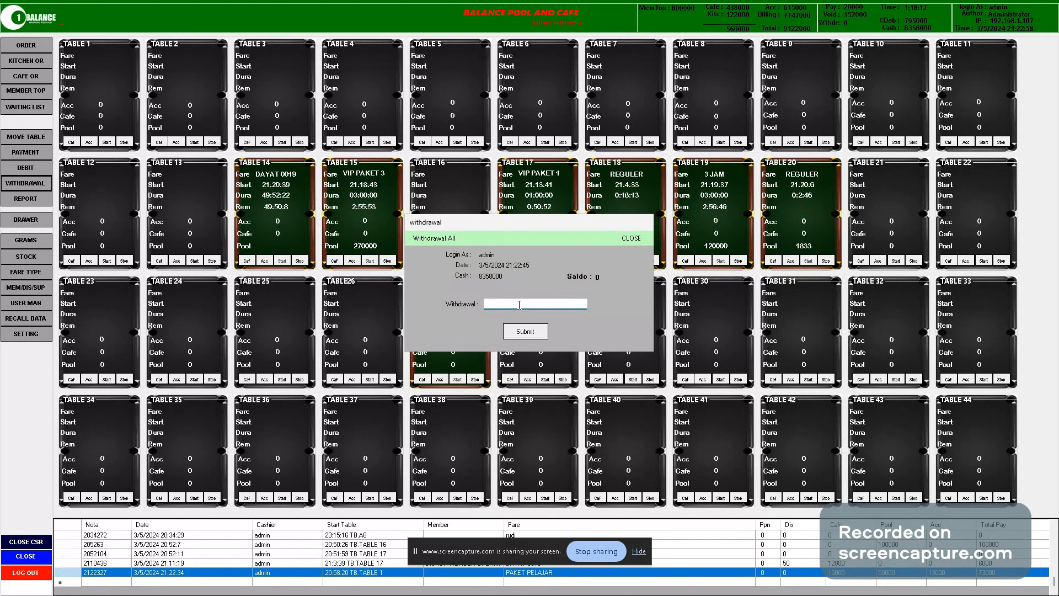
type("5000000")
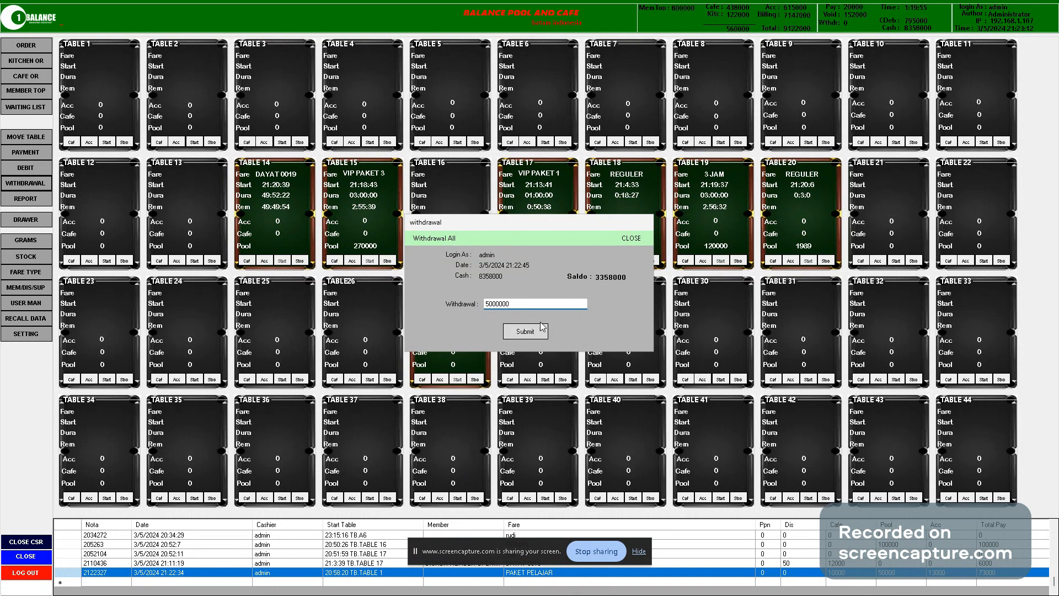
left_click(525, 330)
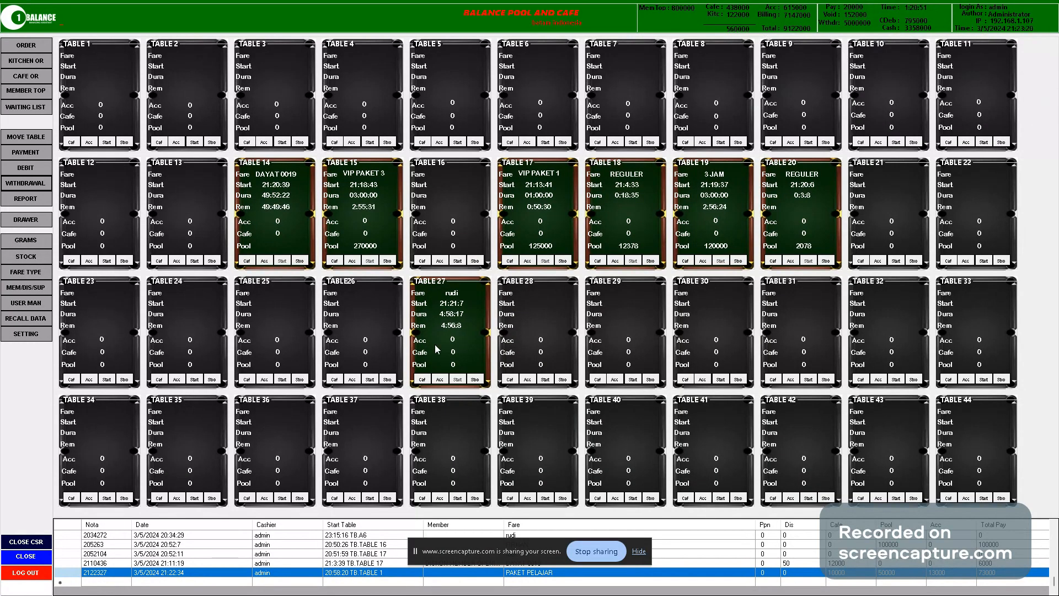
View the report page and return to the table overview
left_click(26, 199)
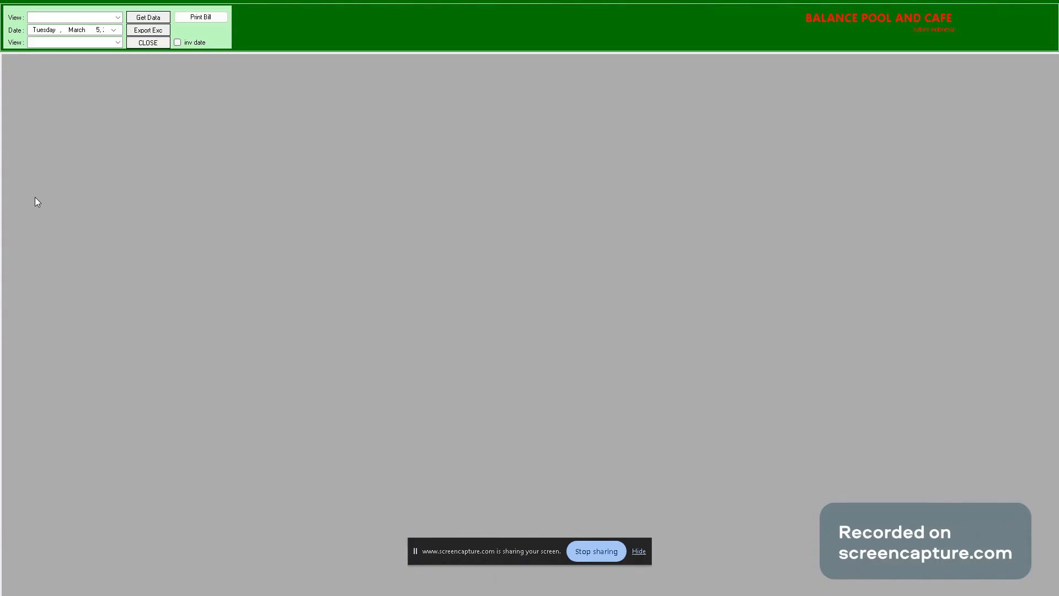
left_click(147, 42)
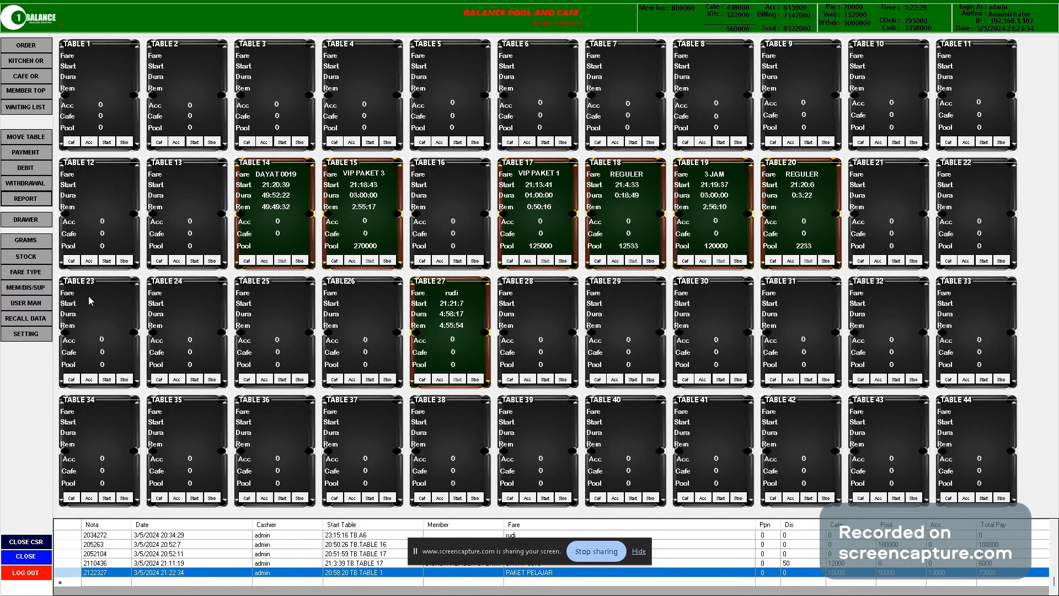
Review the existing accounts in the user manager and enter the new user's name
left_click(26, 303)
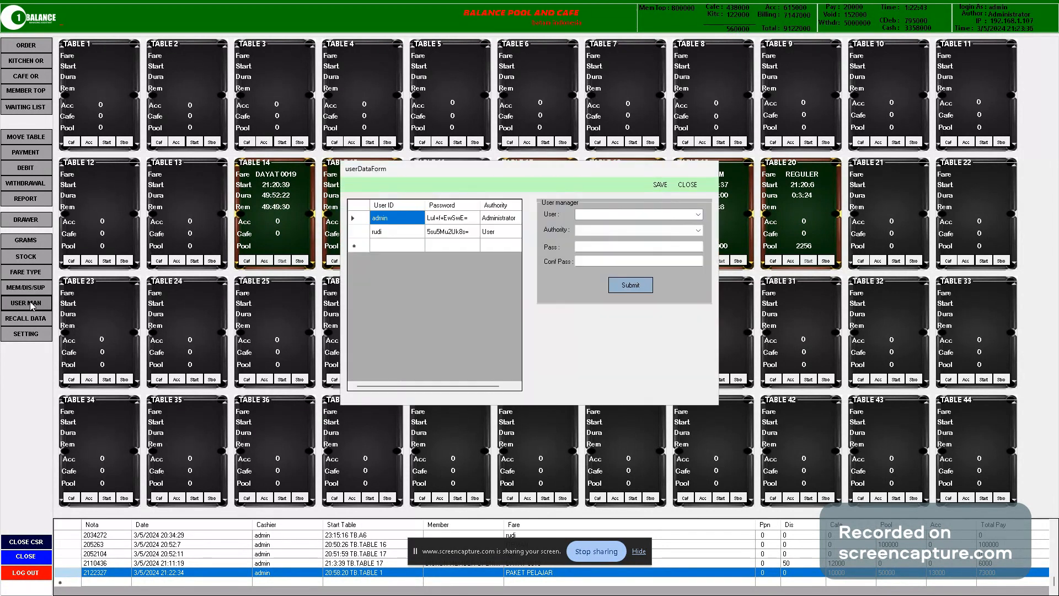
left_click(466, 245)
left_click(497, 218)
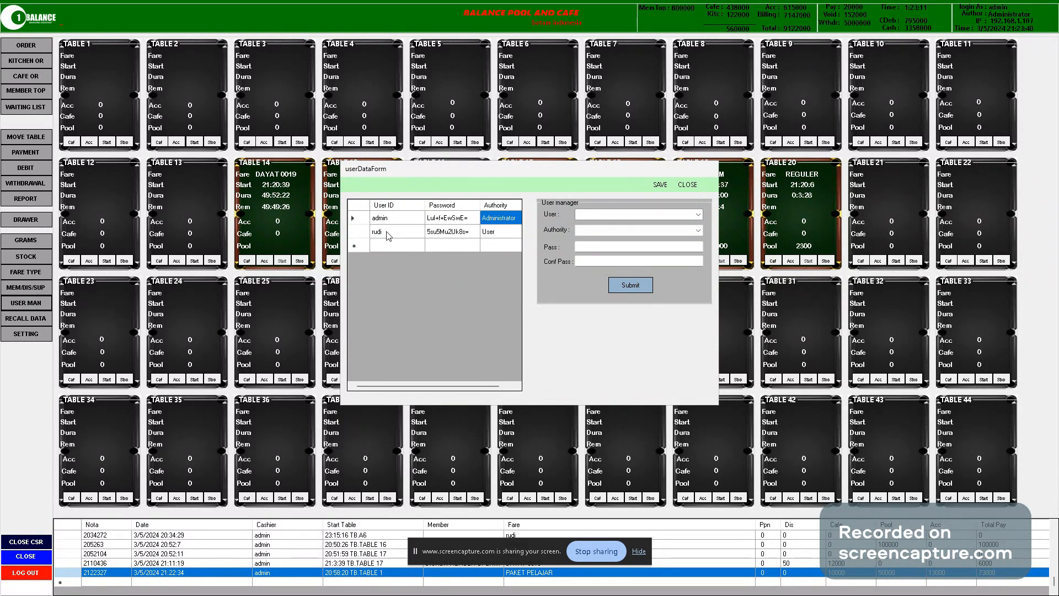
left_click_drag(381, 220, 492, 231)
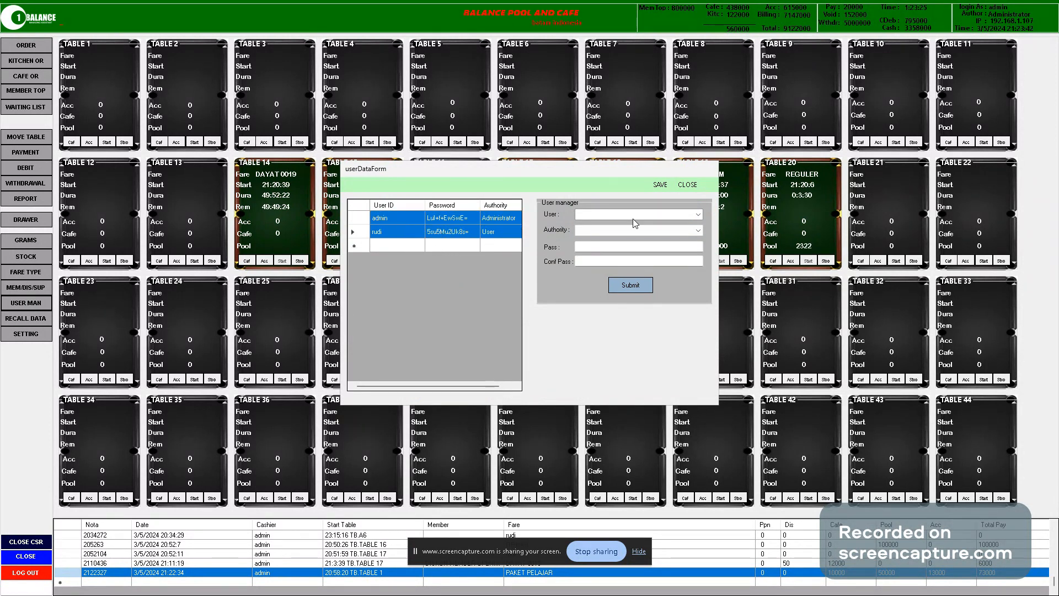
left_click(642, 214)
left_click(463, 222)
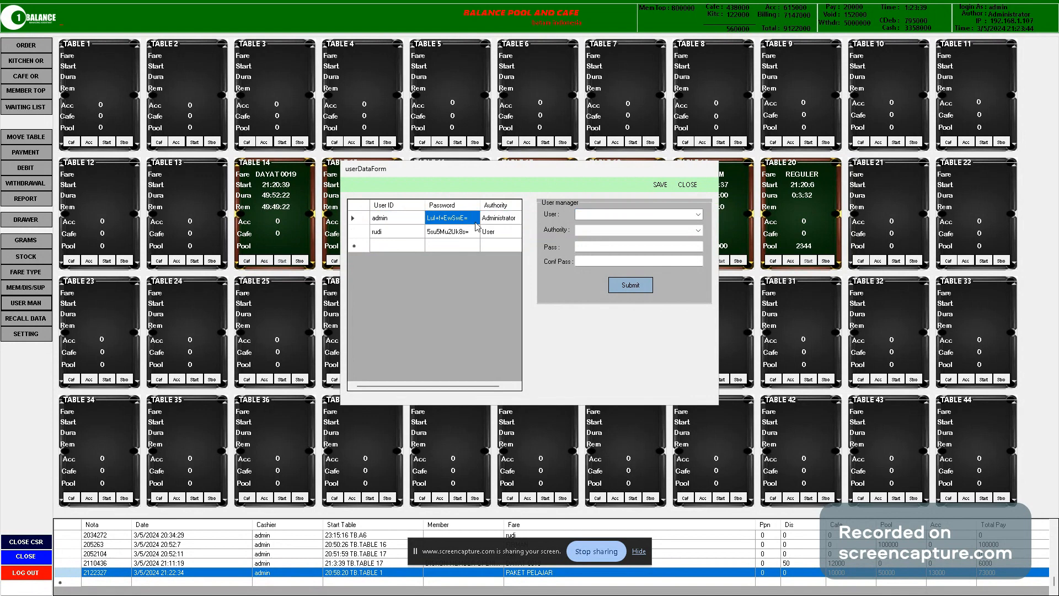
left_click(591, 214)
type("FIRMAN")
Add the new user with Administrator authority, save the user list and close the user manager
left_click(637, 230)
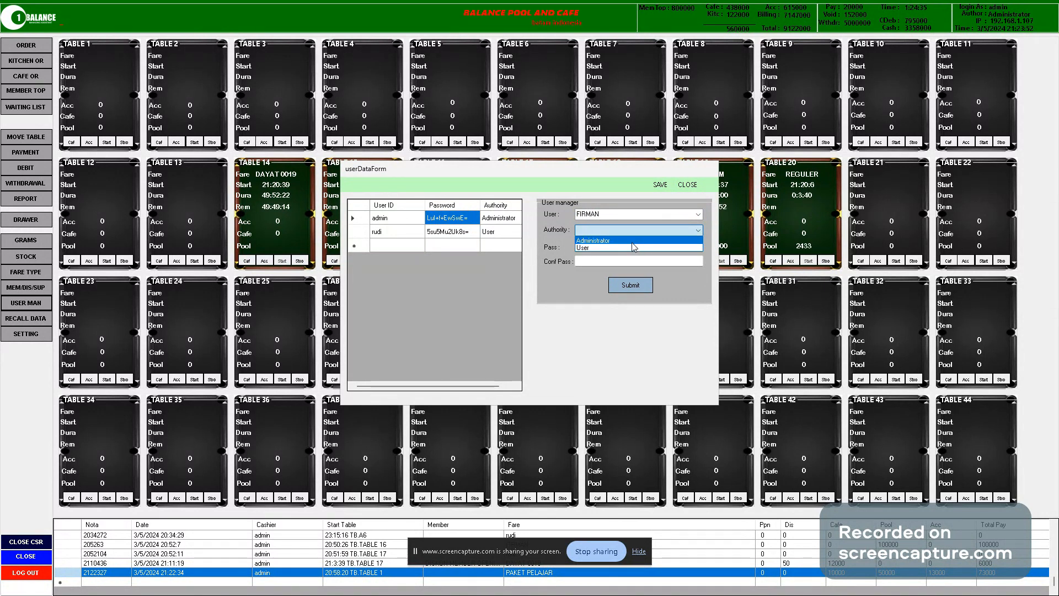
left_click(632, 243)
left_click(667, 228)
left_click(670, 249)
left_click(671, 230)
left_click(672, 243)
left_click(603, 248)
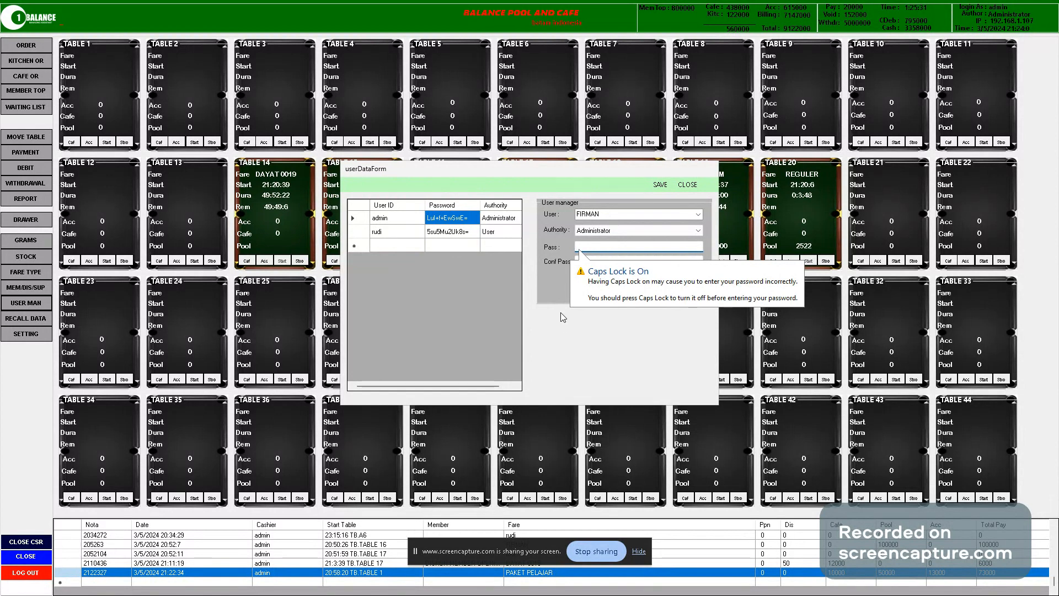
left_click(631, 285)
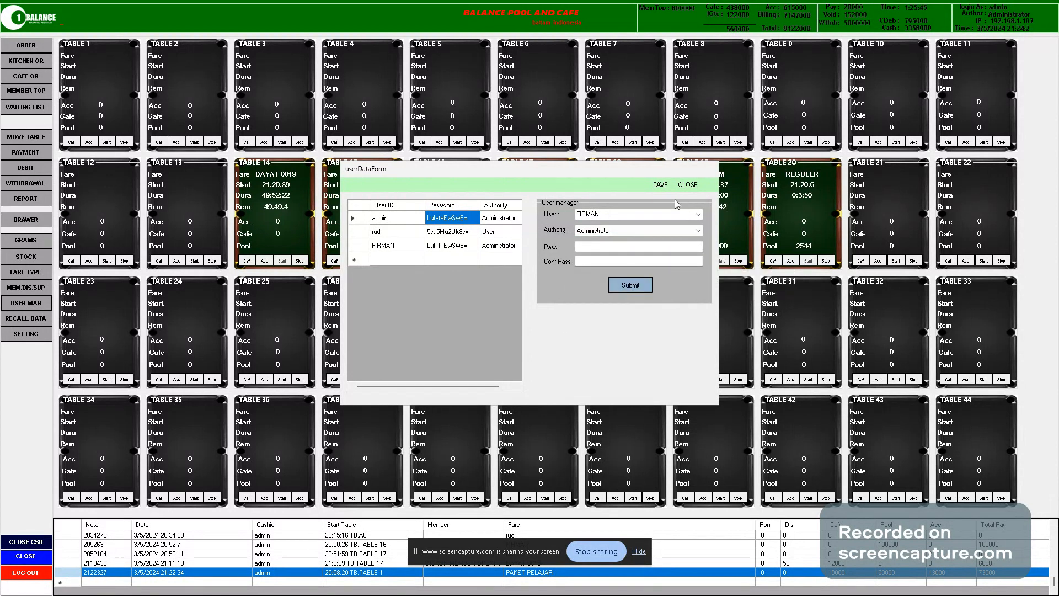
left_click(661, 184)
left_click(568, 327)
left_click(688, 184)
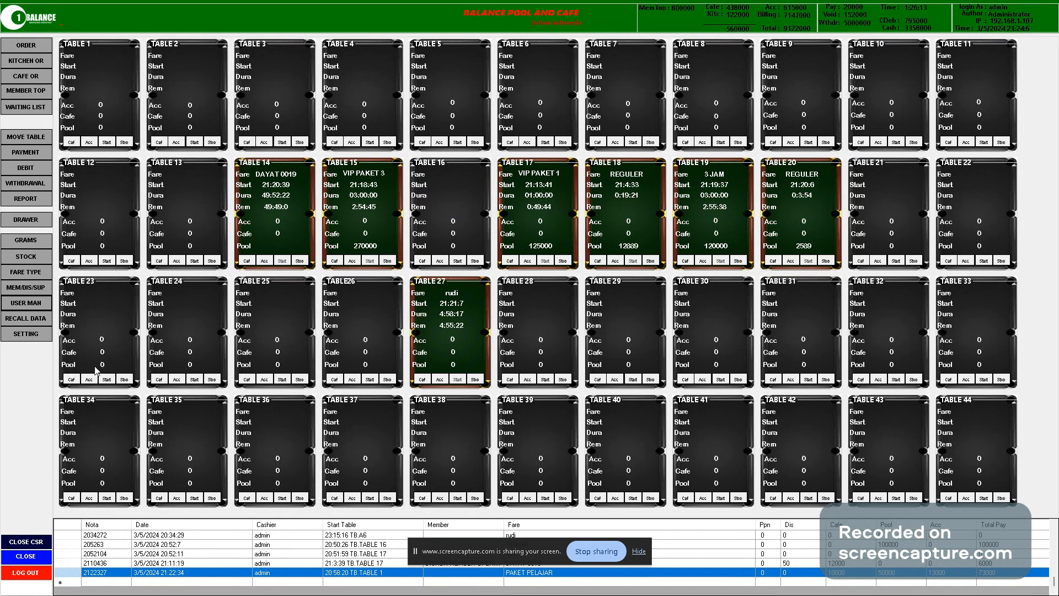
Set the logo in the settings to the CAMPOES-removebg-preview image from the "billing billiard 48 32 v2 - EDIT" folder
left_click(22, 334)
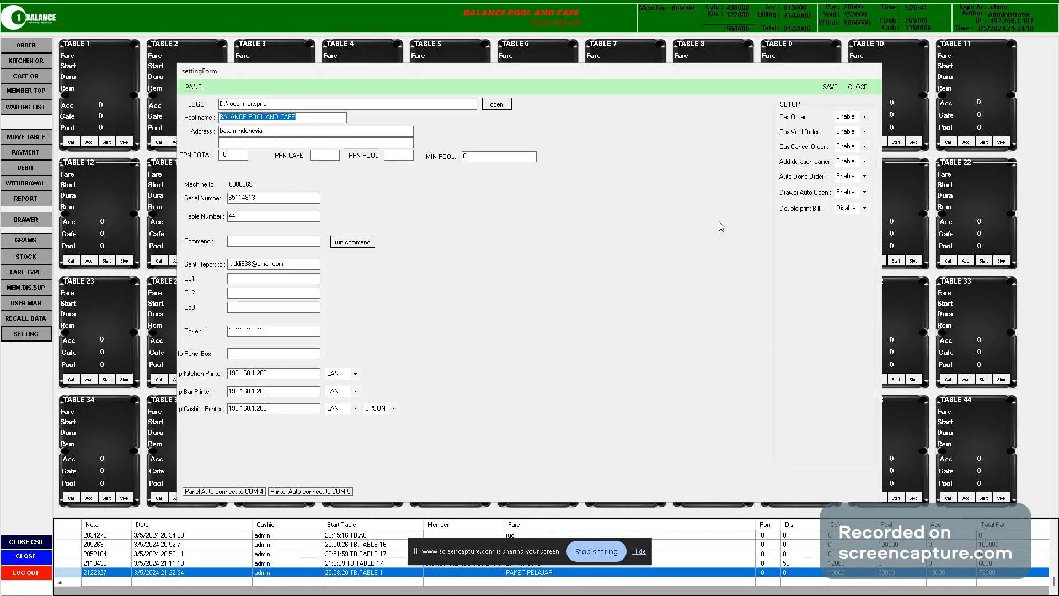
left_click(304, 104)
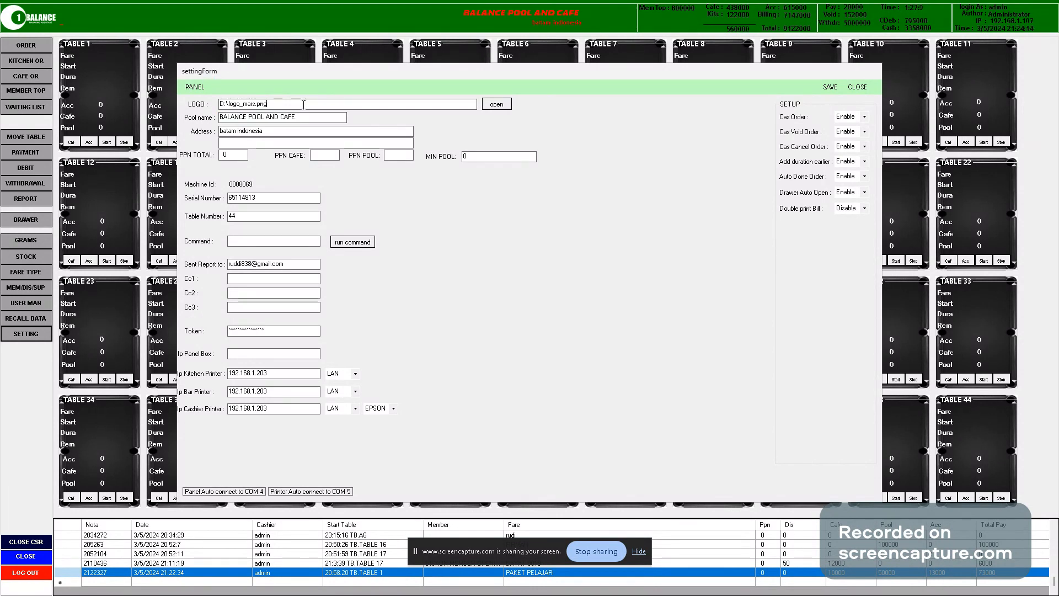
left_click(497, 103)
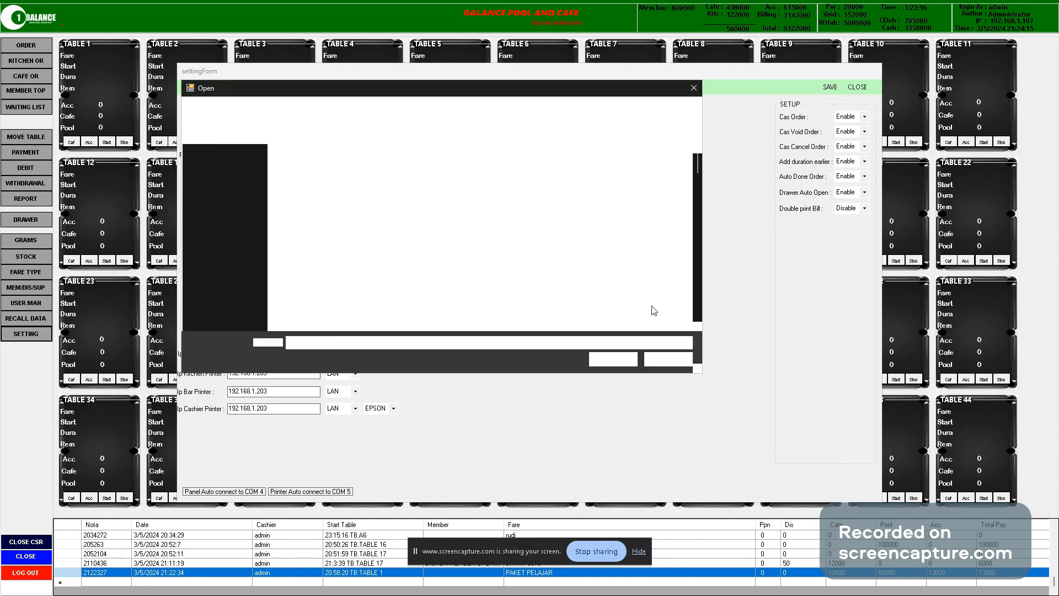
left_click(226, 278)
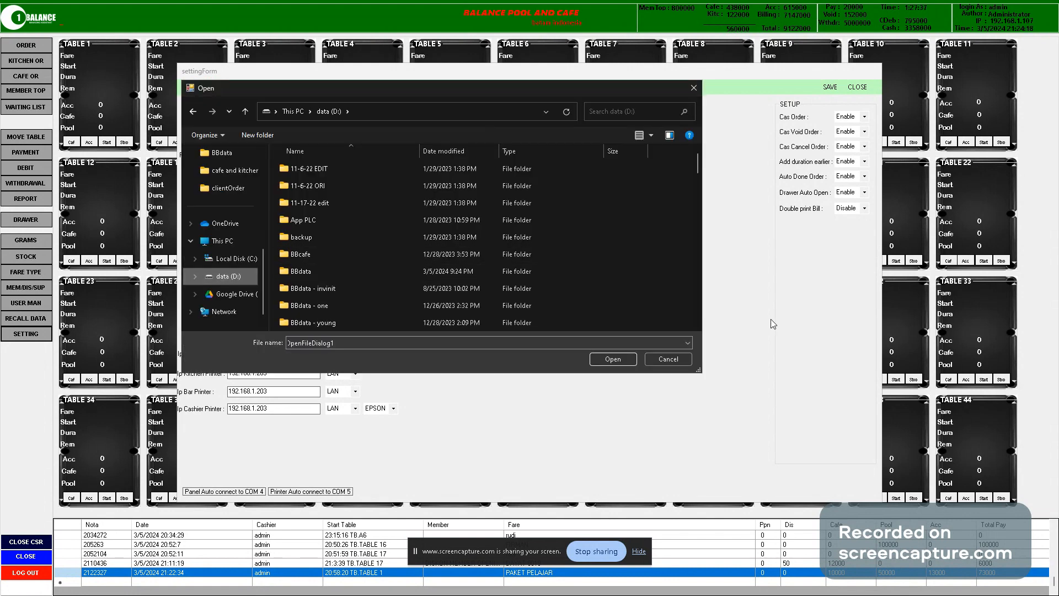
scroll(237, 232, "up", 3)
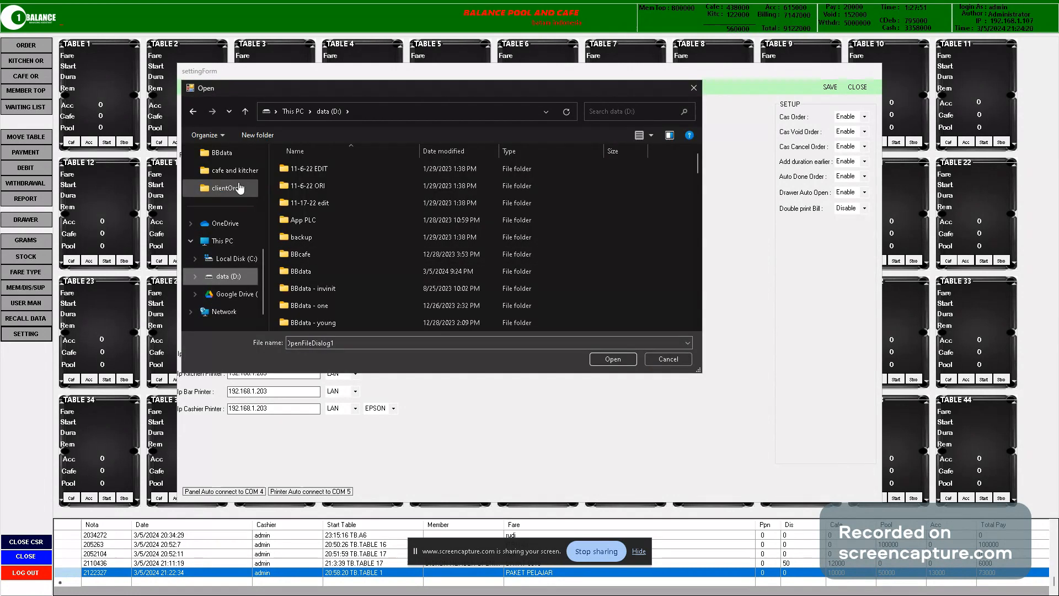
scroll(235, 231, "down", 3)
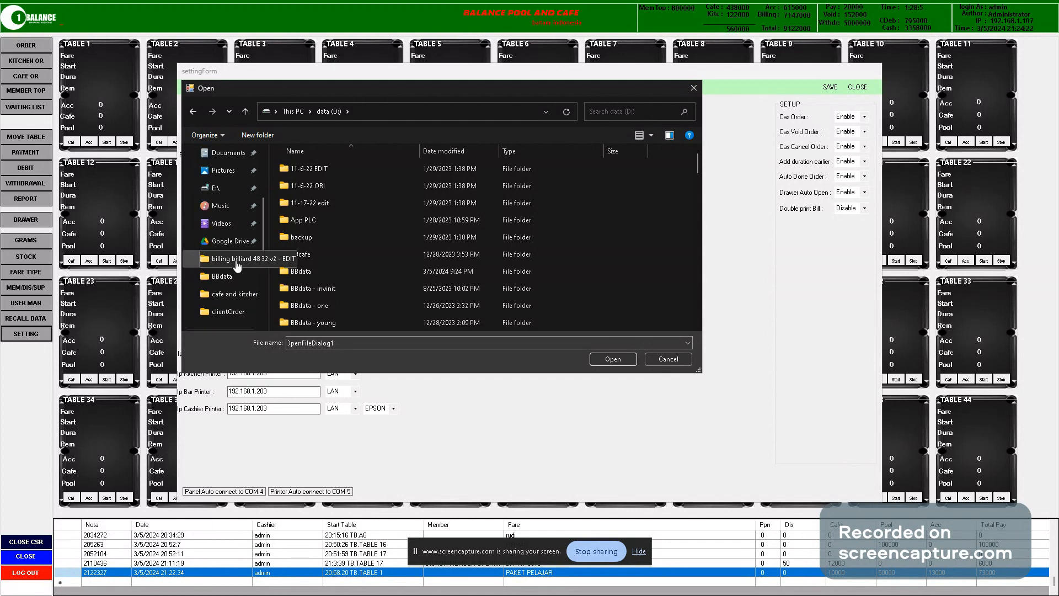
left_click(229, 258)
scroll(552, 267, "down", 10)
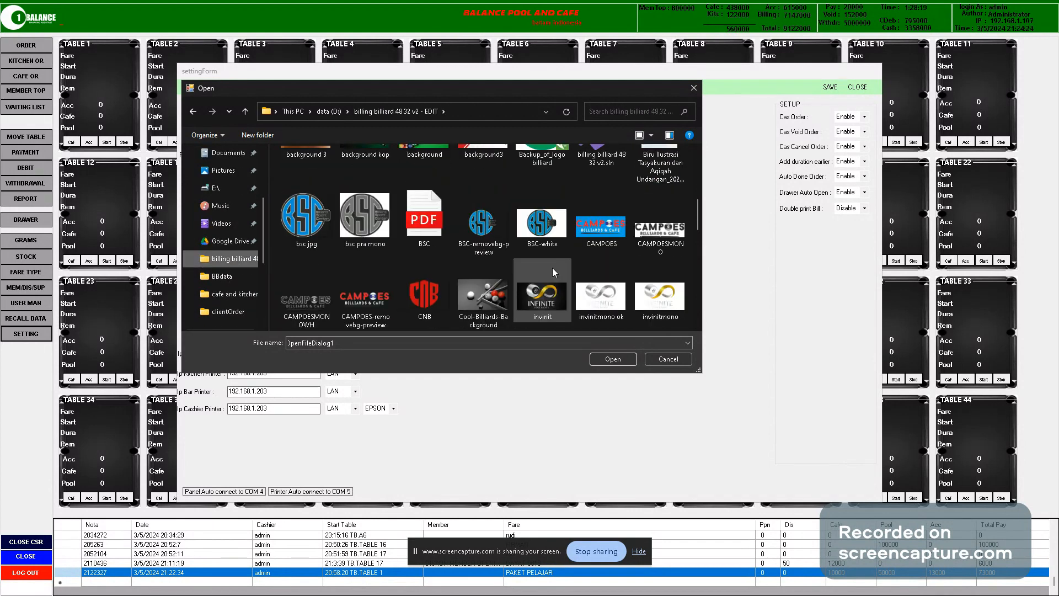
left_click(362, 297)
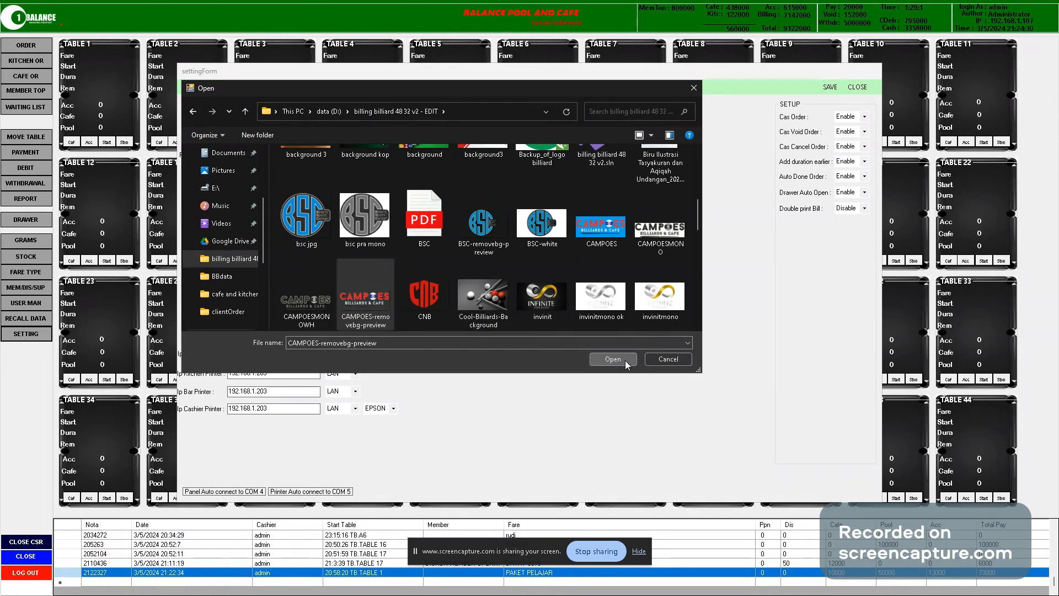
left_click(621, 359)
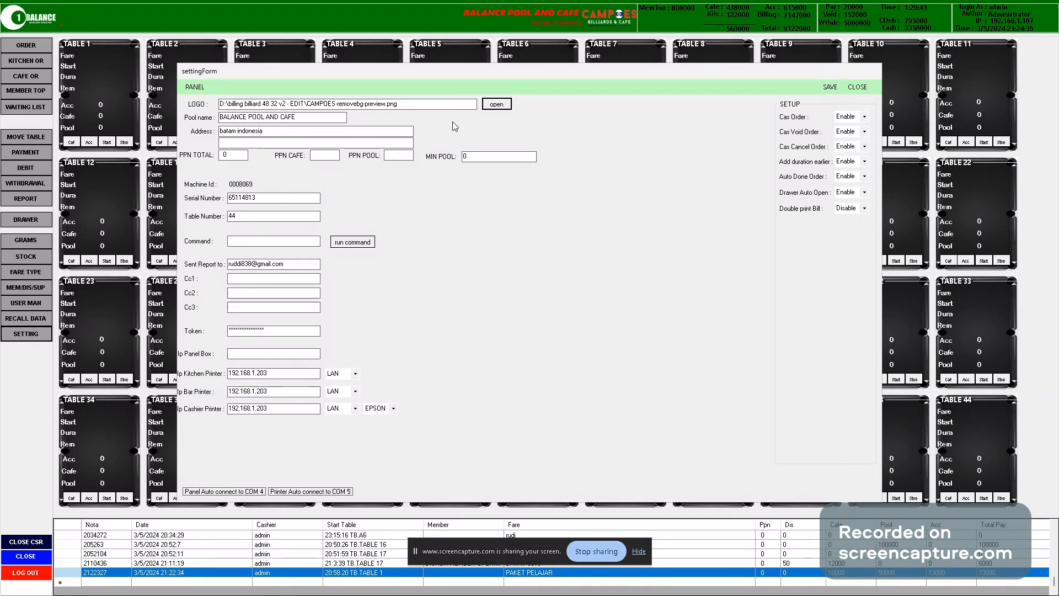
left_click(303, 130)
left_click(314, 144)
left_click_drag(305, 120, 223, 120)
left_click(276, 143)
Try PPN rates of 10 and 15 in the tax fields of the settings form
left_click(398, 154)
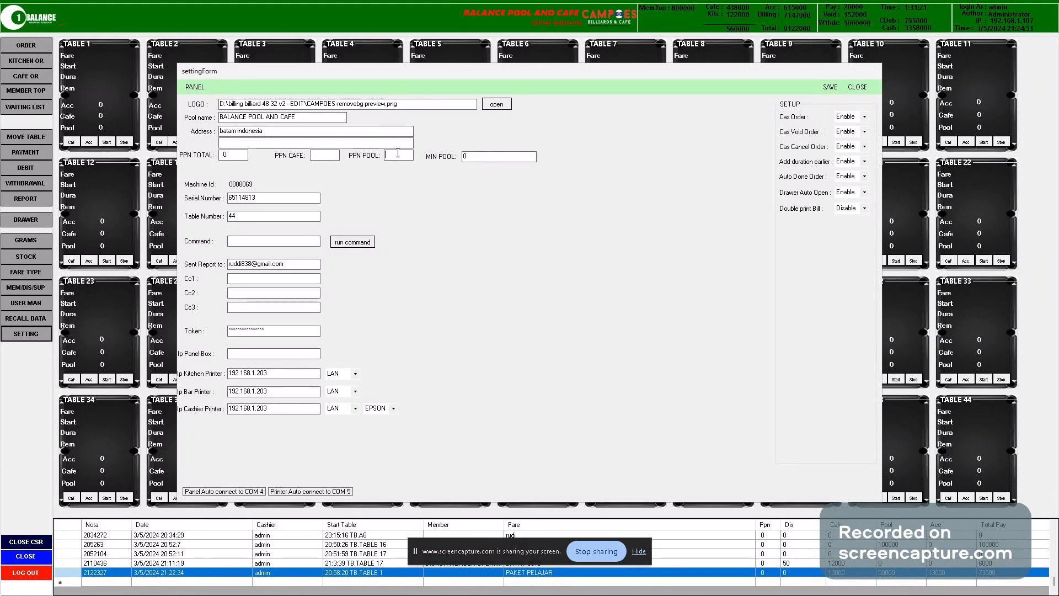
double_click(235, 155)
type("10")
type("0")
left_click(409, 158)
type("10")
left_click(387, 159)
type("15")
Clear the PPN CAFE, PPN POOL and PPN TOTAL fields in the settings form
key("shift+Tab")
key("BackSpace")
left_click_drag(393, 157, 373, 156)
key("BackSpace")
left_click_drag(226, 156, 202, 155)
key("BackSpace")
Try a MIN POOL value of 1000 and set it back to 0
left_click(494, 156)
left_click_drag(469, 157, 453, 149)
type("1000")
left_click(471, 155)
left_click(502, 157)
double_click(501, 157)
left_click(472, 157)
left_click_drag(482, 158, 455, 162)
type("0")
Try a Table Number of 20 and set it back to 44
left_click(312, 216)
left_click_drag(250, 216, 213, 227)
left_click(256, 220)
left_click_drag(257, 219, 226, 226)
left_click(256, 216)
left_click_drag(255, 215, 219, 214)
left_click(247, 213)
left_click_drag(243, 216, 227, 216)
type("20")
key("BackSpace")
key("BackSpace")
type("44")
Examine the report recipient, Cc1 and kitchen printer IP fields in the settings form
left_click_drag(305, 264, 220, 270)
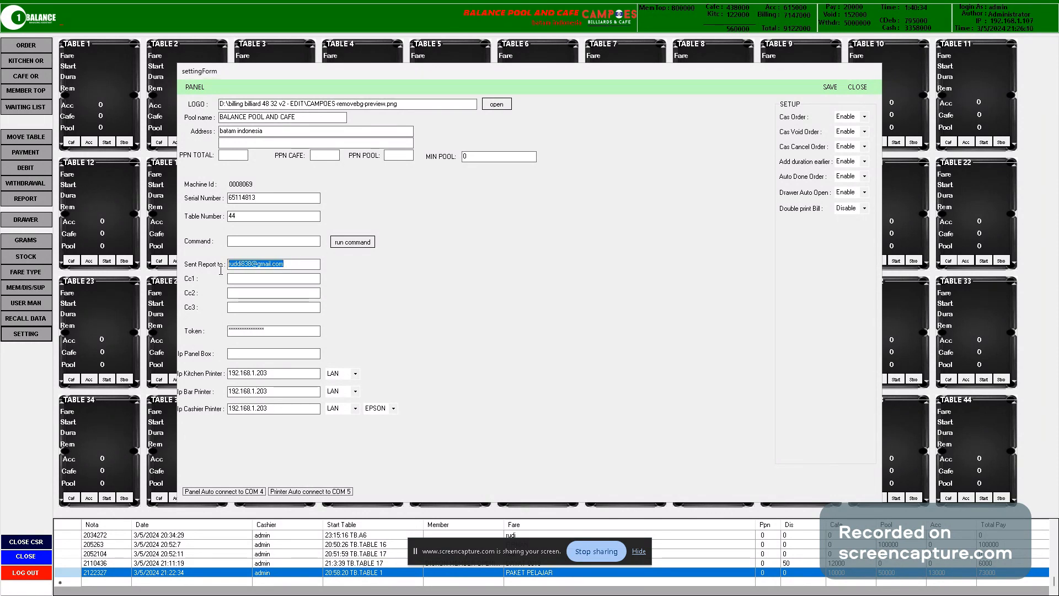
left_click(264, 277)
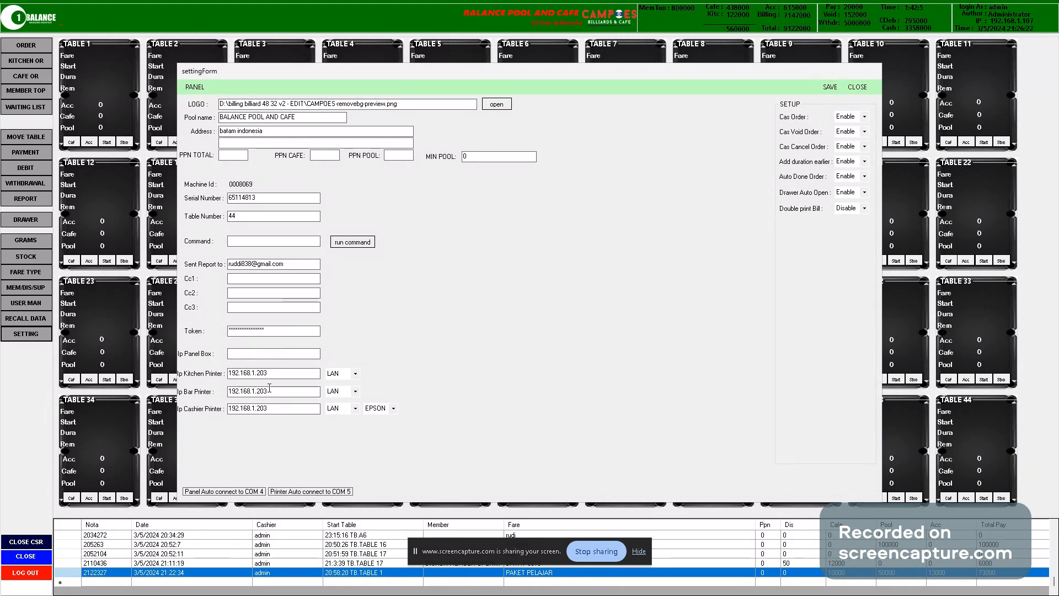
left_click(282, 375)
left_click(278, 373)
Examine the available choices for Cas Order, Cas Void Order, Cas Cancel Order and Add duration earlier
left_click(864, 118)
left_click(865, 118)
left_click(864, 117)
left_click(866, 118)
left_click(866, 118)
left_click(865, 132)
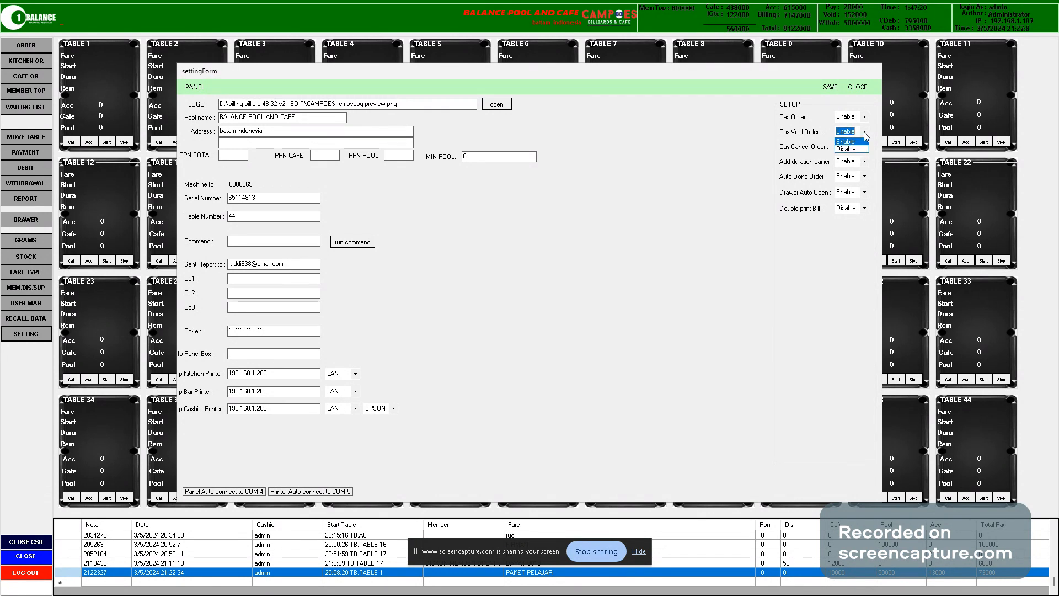
left_click(866, 133)
left_click(866, 136)
left_click(866, 136)
left_click(865, 148)
left_click(864, 149)
left_click(865, 162)
left_click(865, 162)
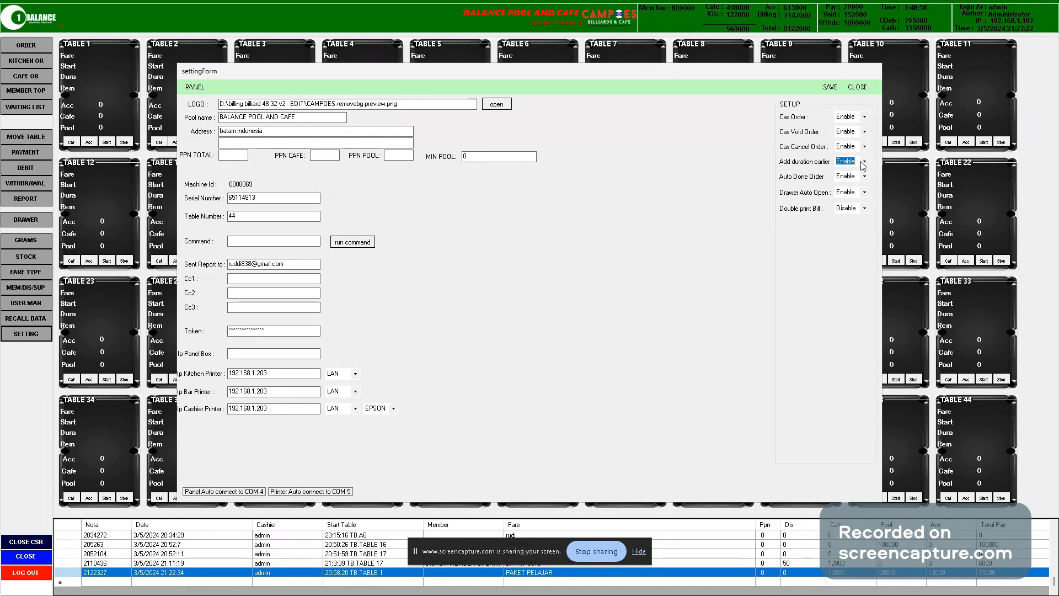
left_click(864, 162)
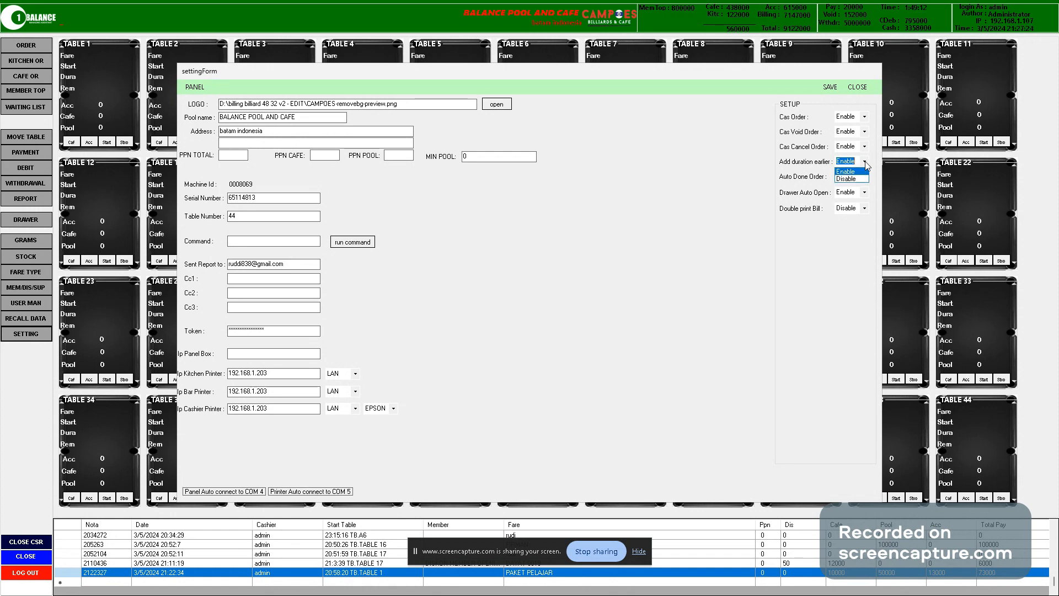
left_click(865, 163)
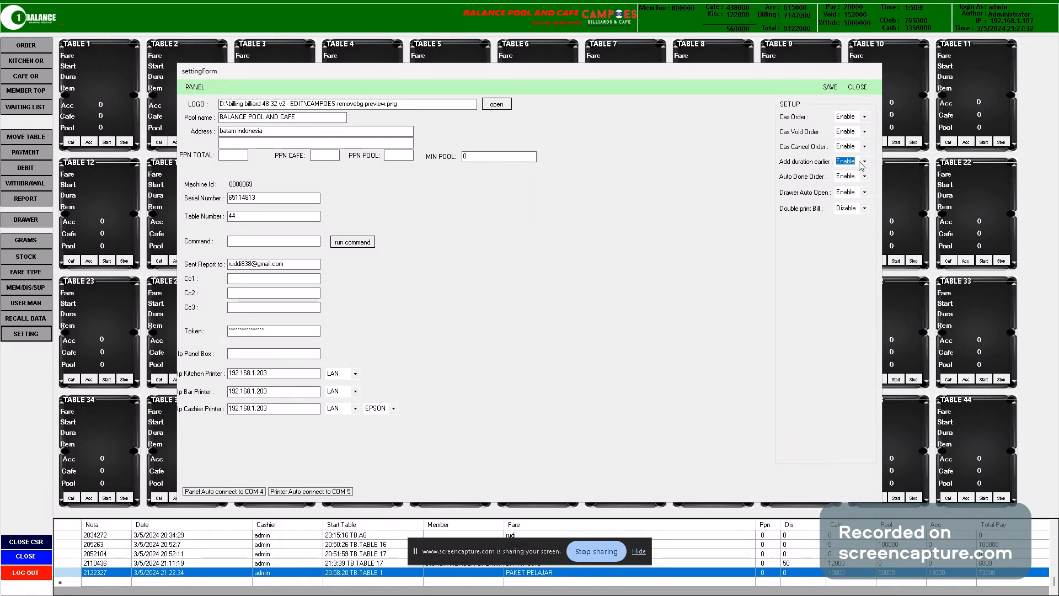
left_click(864, 162)
left_click(865, 163)
Set the Auto Done Order option to Disable in the setup group
left_click(866, 177)
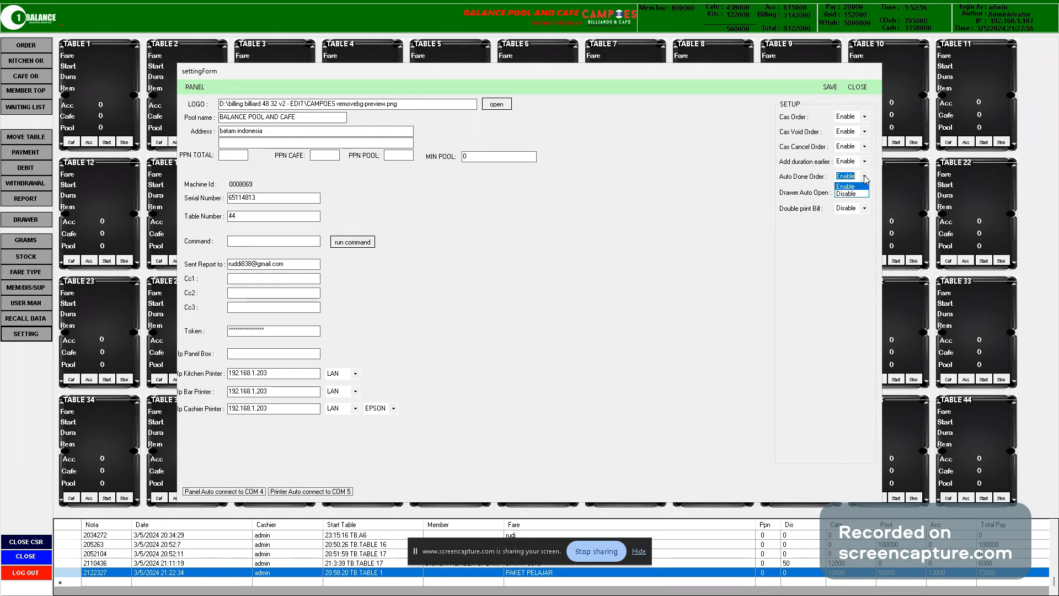
left_click(866, 180)
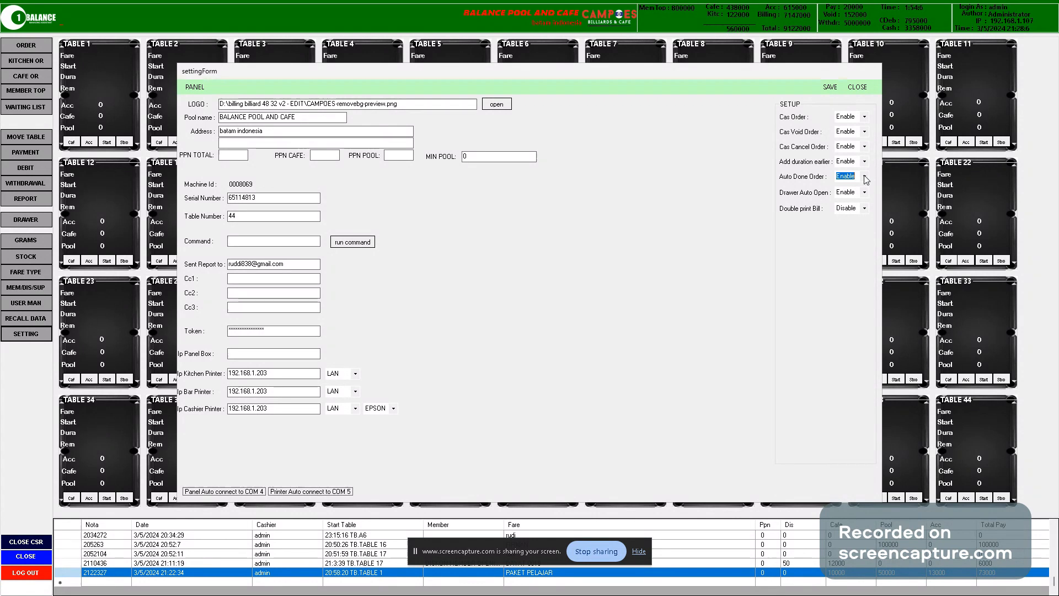
left_click(865, 176)
left_click(852, 195)
left_click(865, 176)
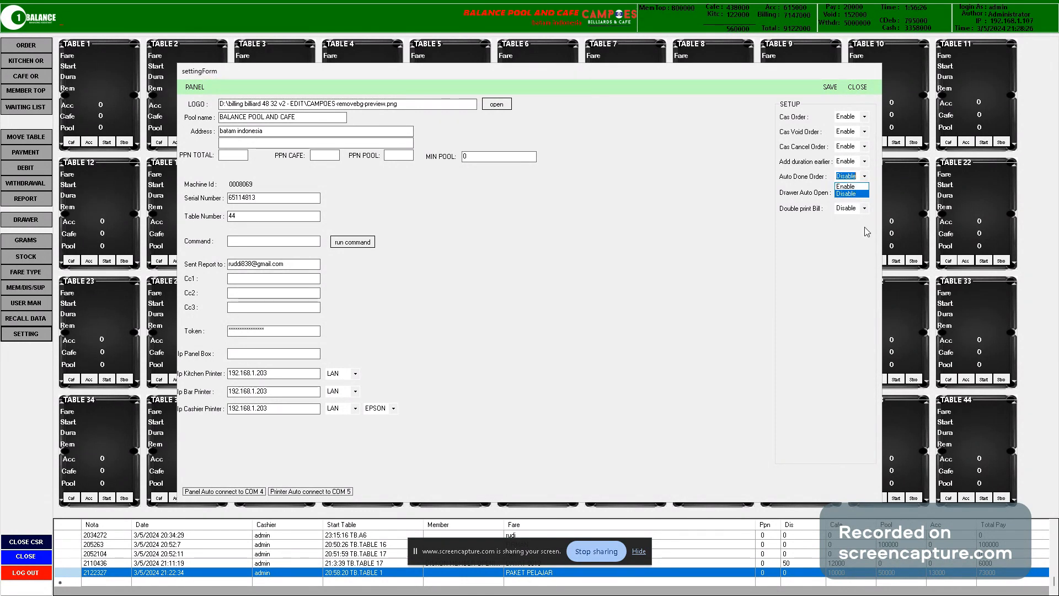
left_click(862, 260)
left_click(863, 178)
left_click(864, 178)
left_click(865, 179)
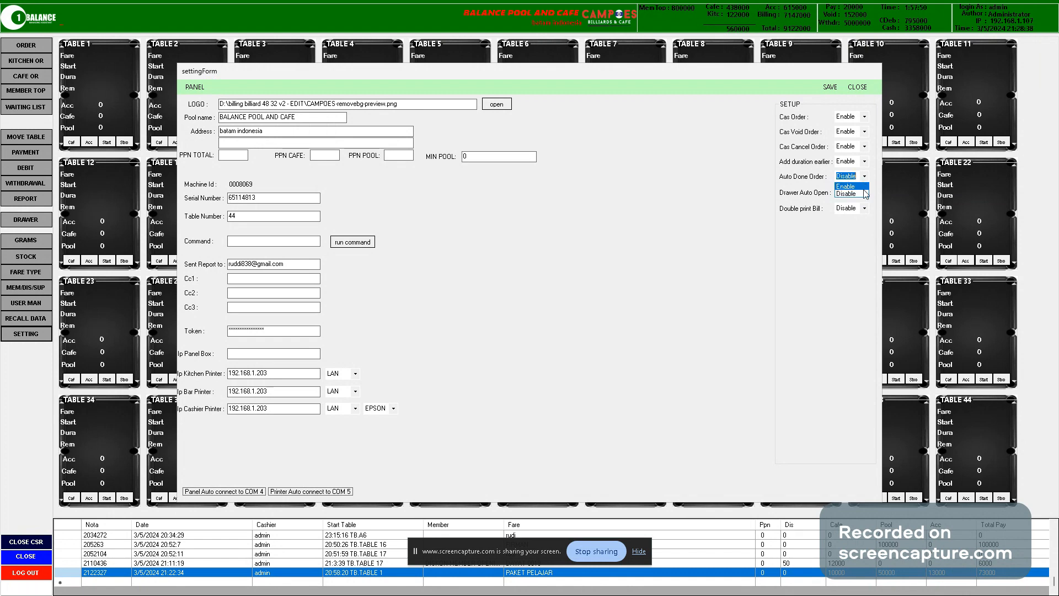
left_click(865, 194)
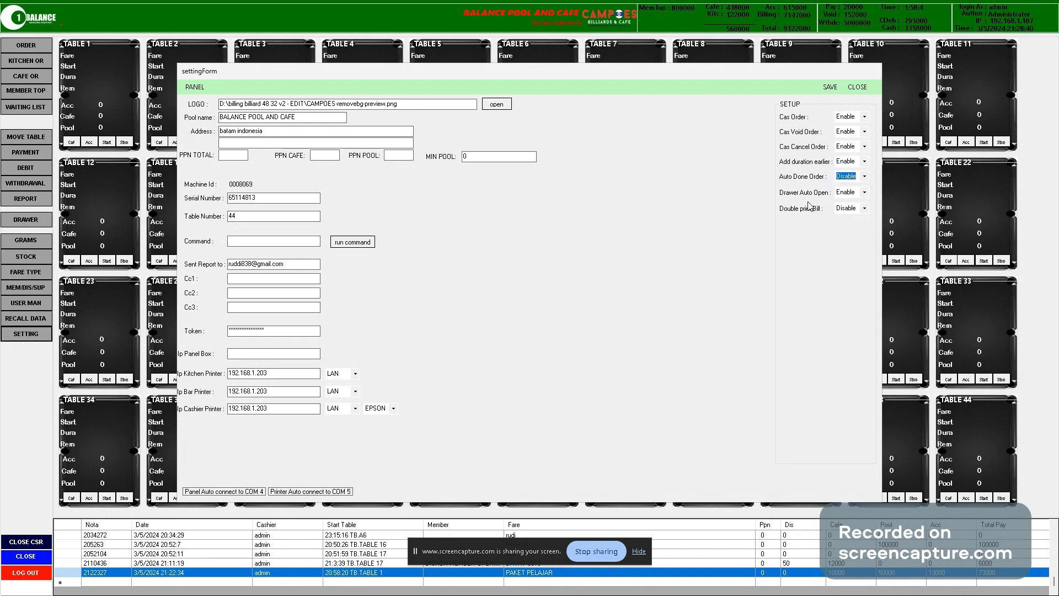
Check the Drawer Auto Open choices, select Disable for Double print Bill, and save and close the settings
left_click(865, 192)
left_click(865, 194)
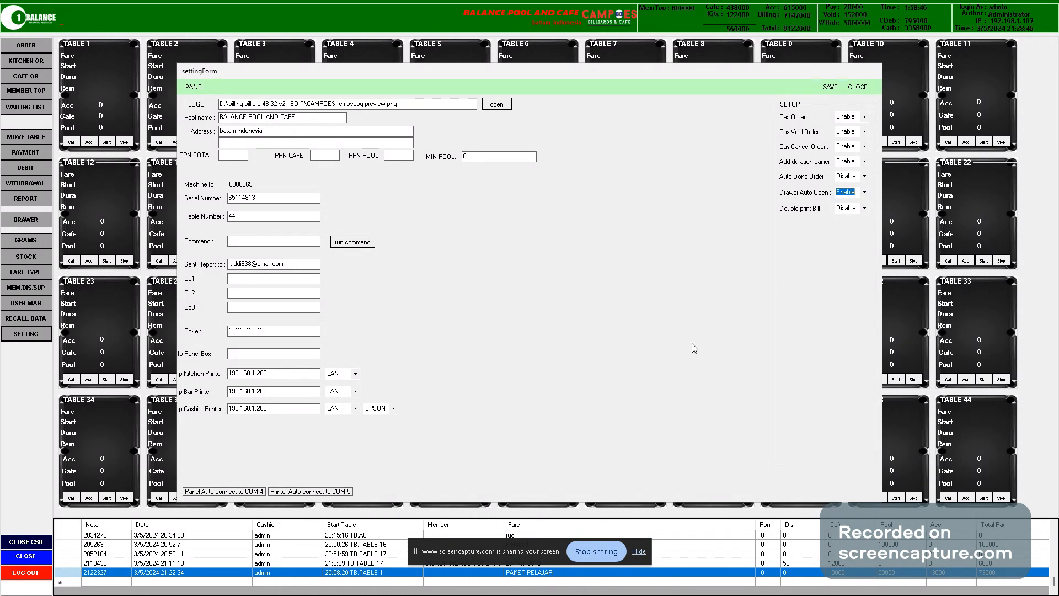
left_click(862, 214)
left_click(865, 214)
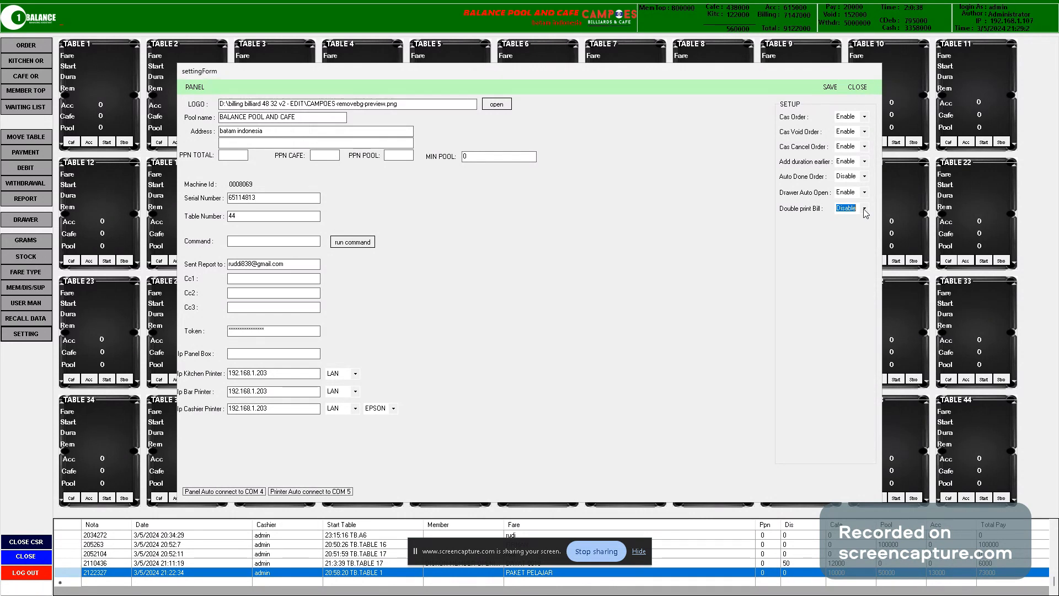
left_click(864, 210)
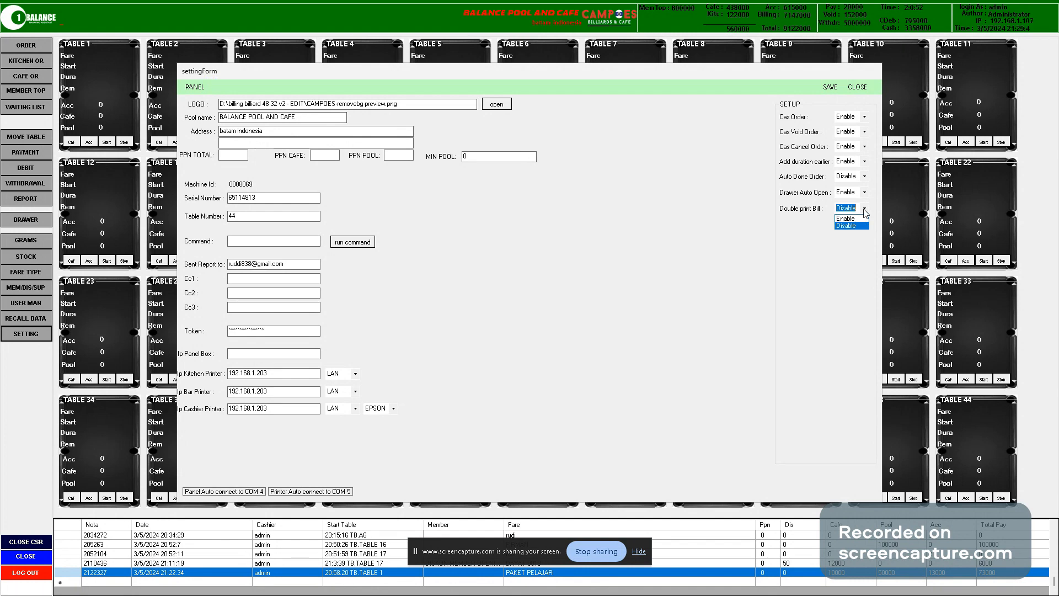
left_click(852, 226)
left_click(831, 87)
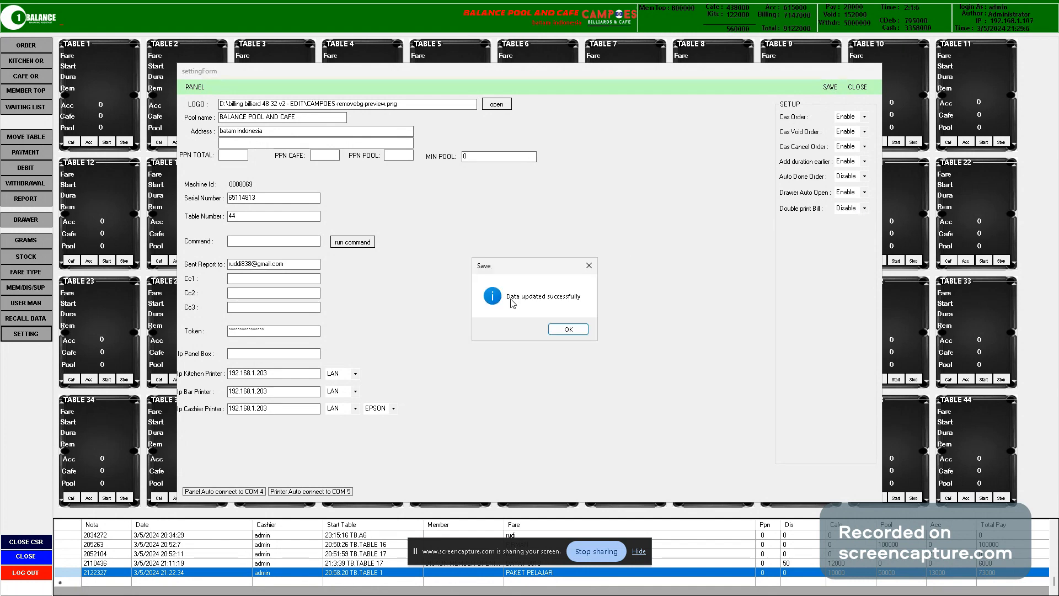
left_click(568, 329)
left_click(858, 87)
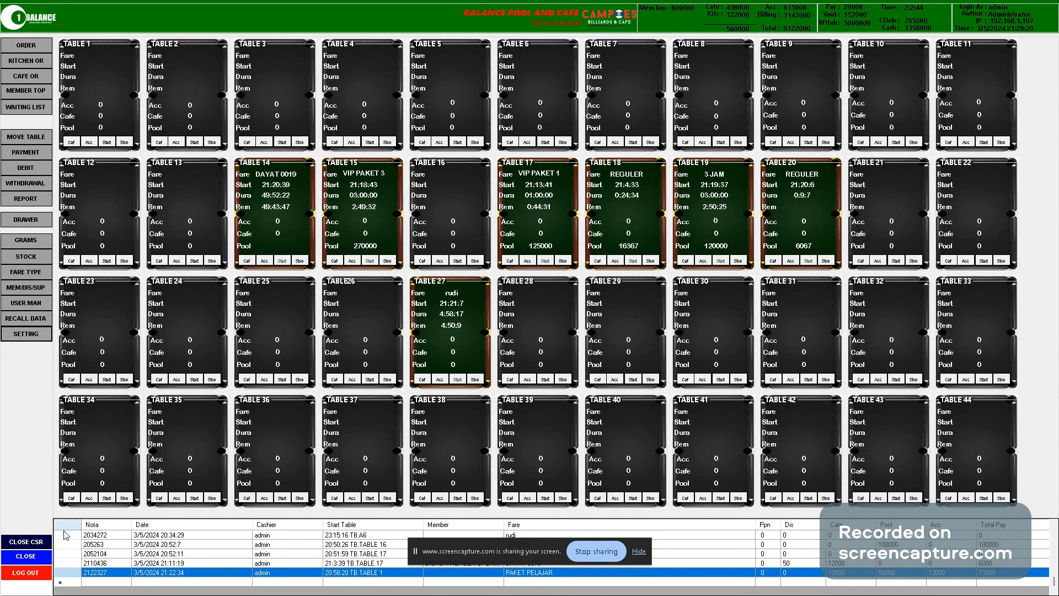
Start the cashier change and examine the shift report's totals, transfer list and payment list
left_click(36, 543)
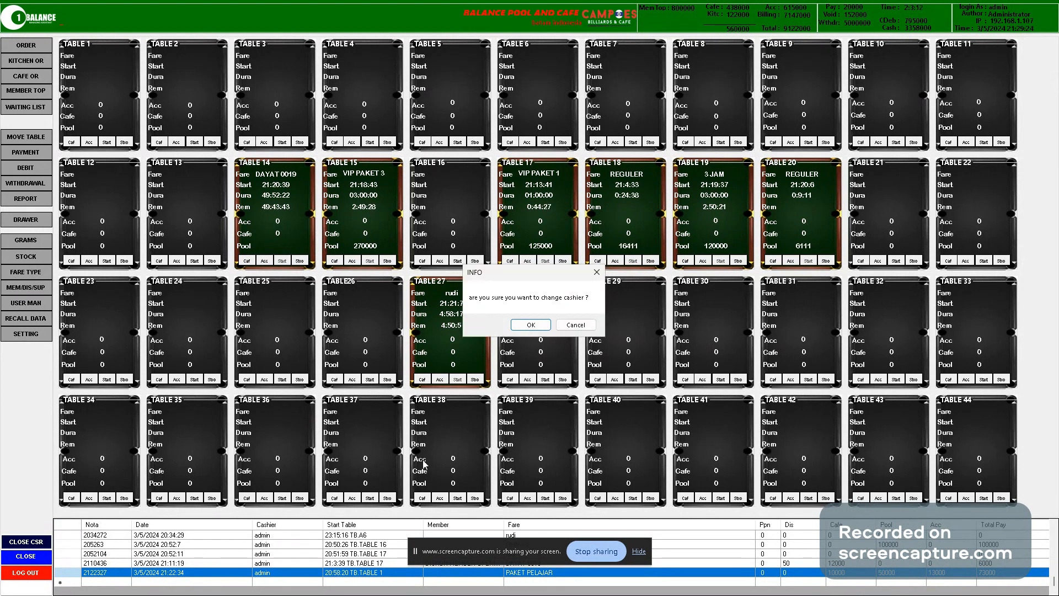
left_click(531, 325)
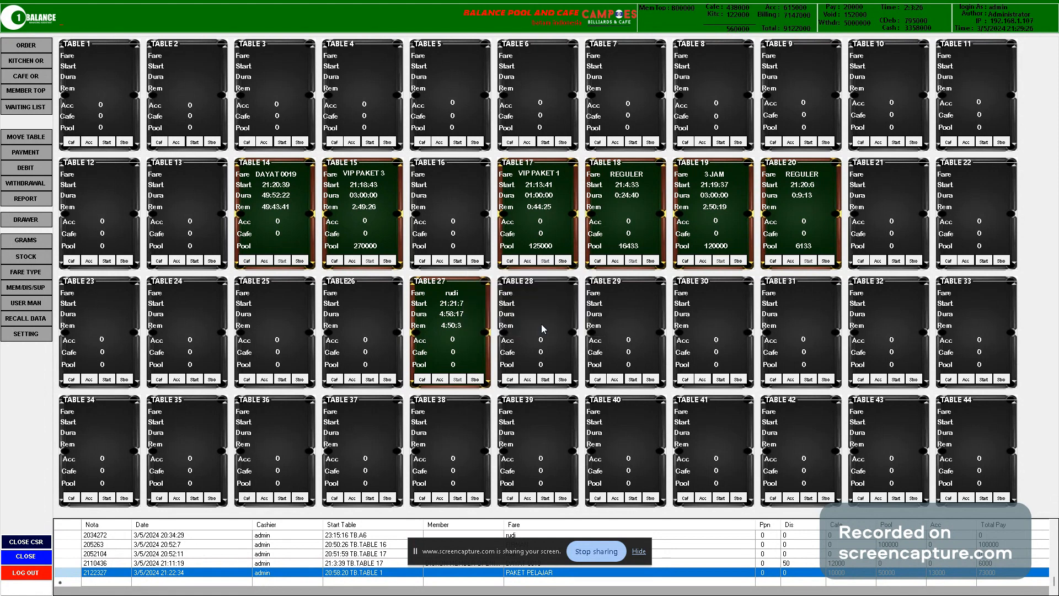
scroll(530, 283, "down", 3)
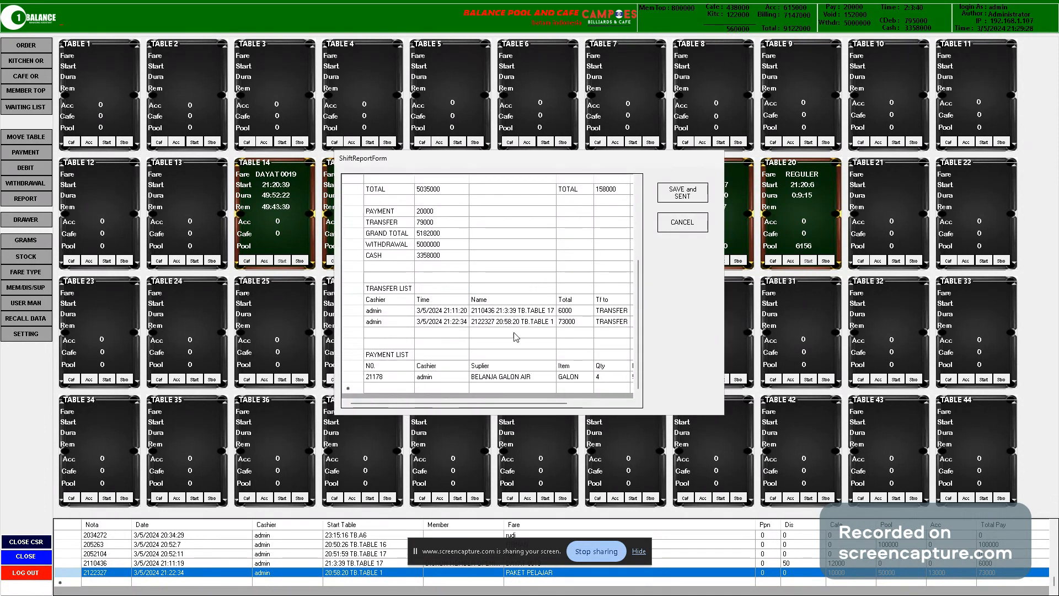
scroll(470, 330, "up", 3)
scroll(471, 330, "down", 4)
scroll(430, 237, "up", 4)
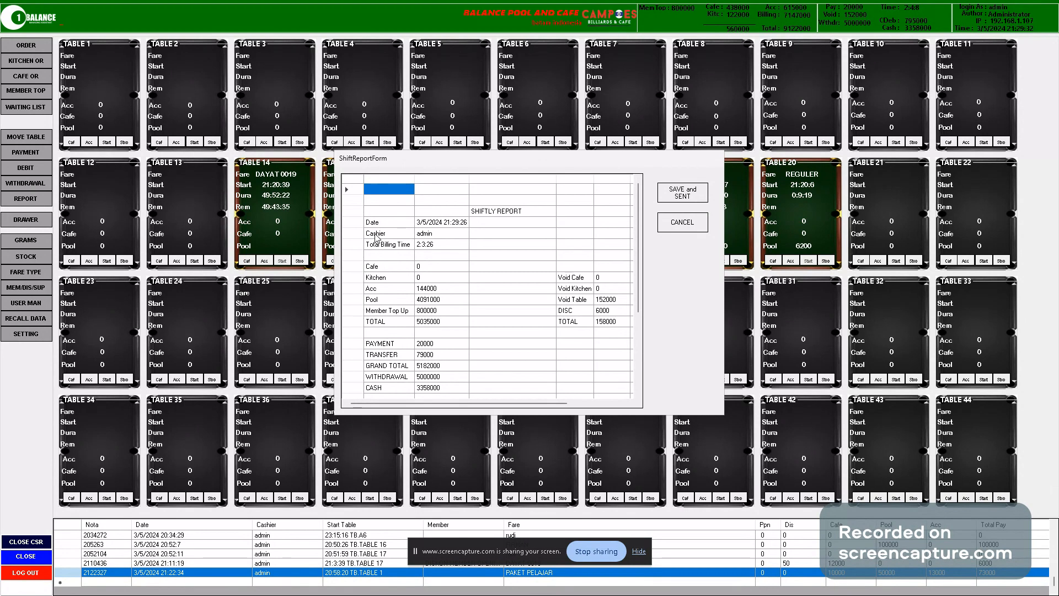
left_click(442, 233)
scroll(445, 331, "down", 3)
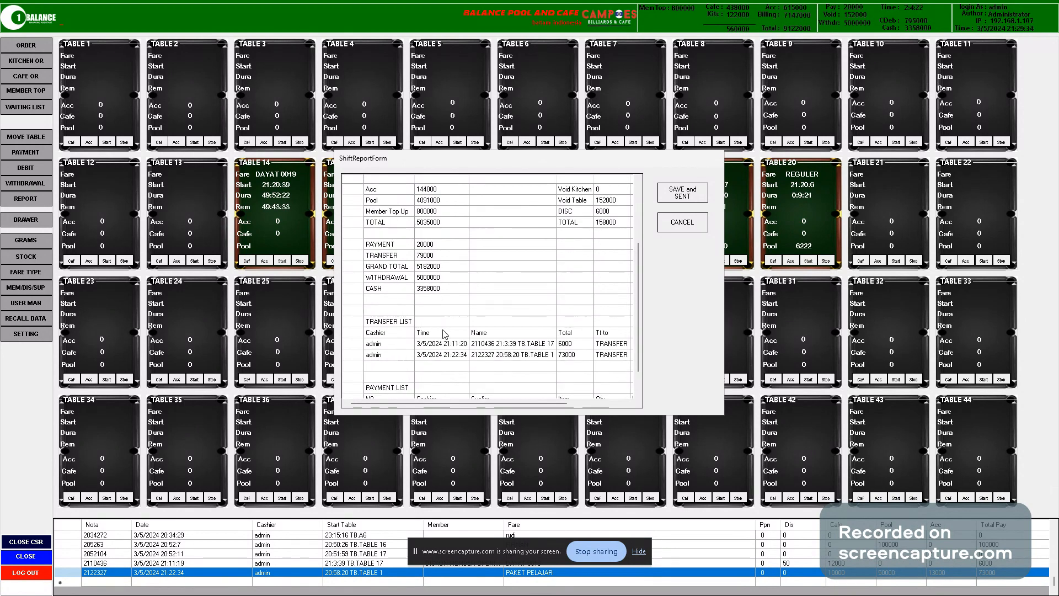
scroll(444, 334, "down", 1)
scroll(444, 334, "up", 4)
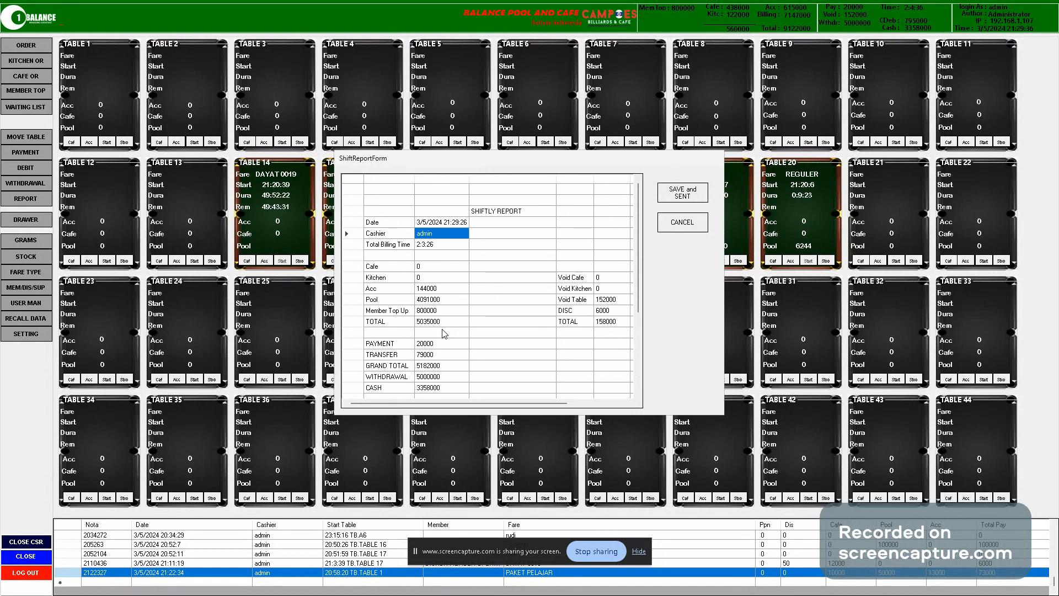
left_click(451, 245)
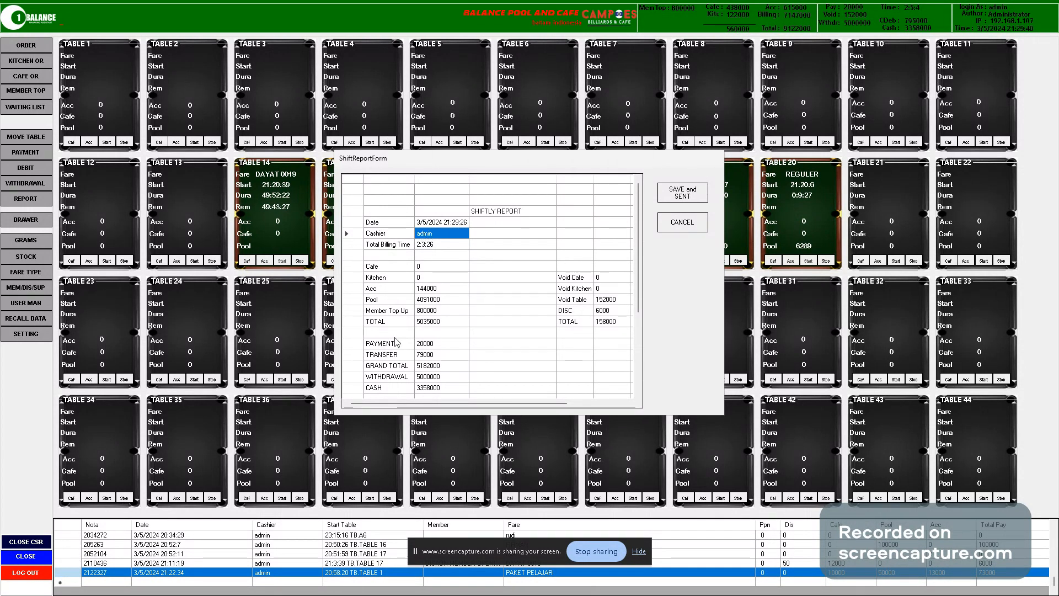
scroll(403, 345, "down", 4)
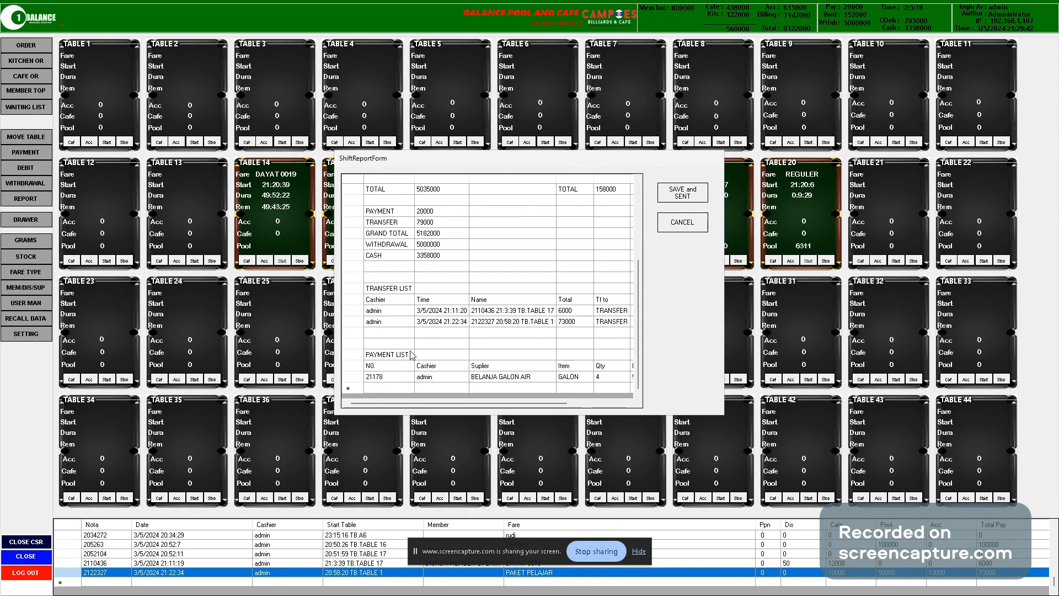
scroll(485, 281, "up", 4)
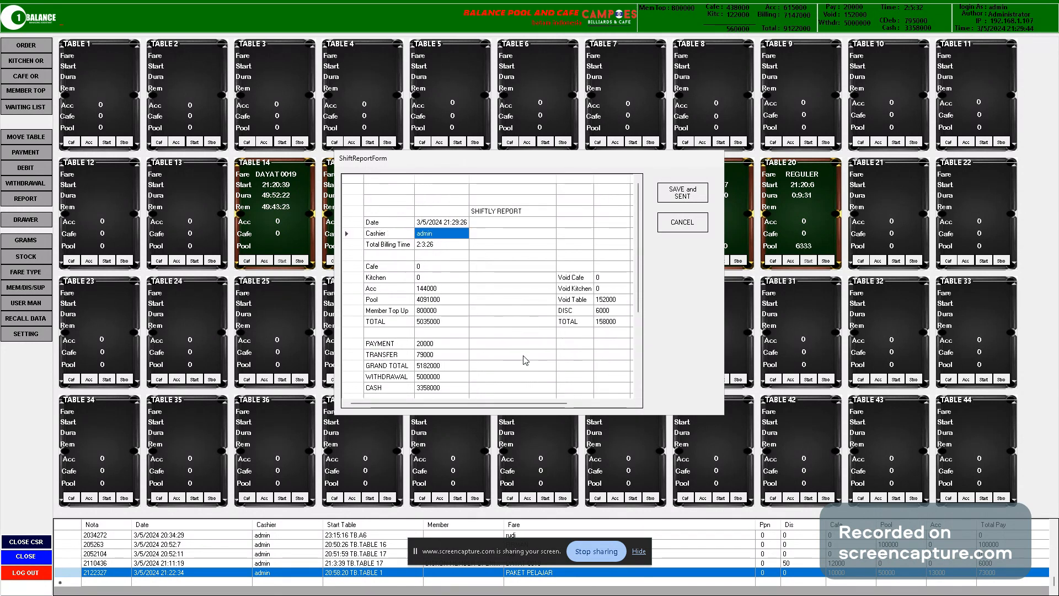
Cancel the shift report, open the billing close report and examine its summary totals
left_click(667, 231)
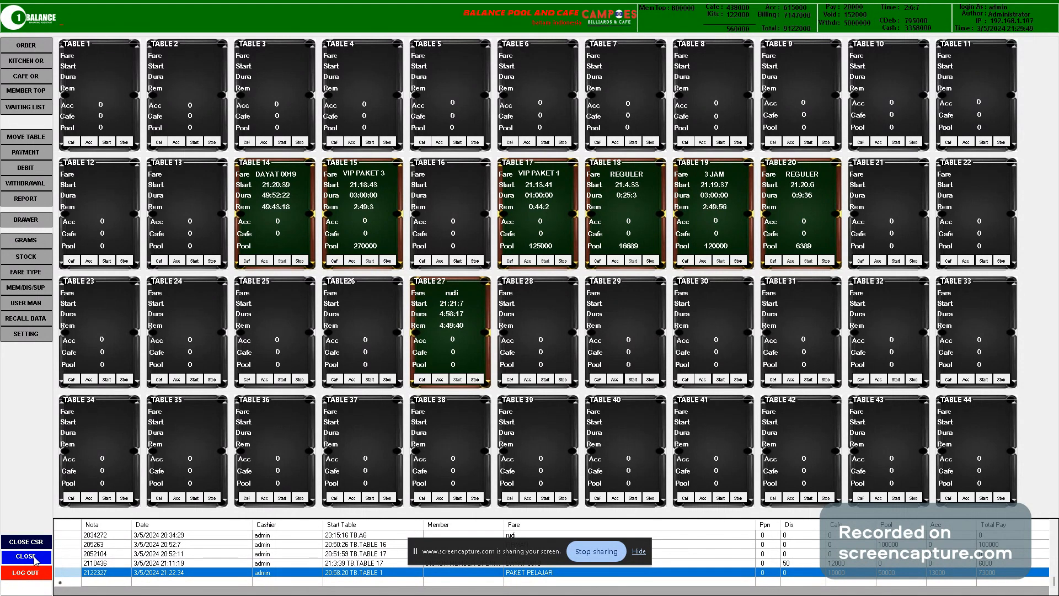
left_click(34, 558)
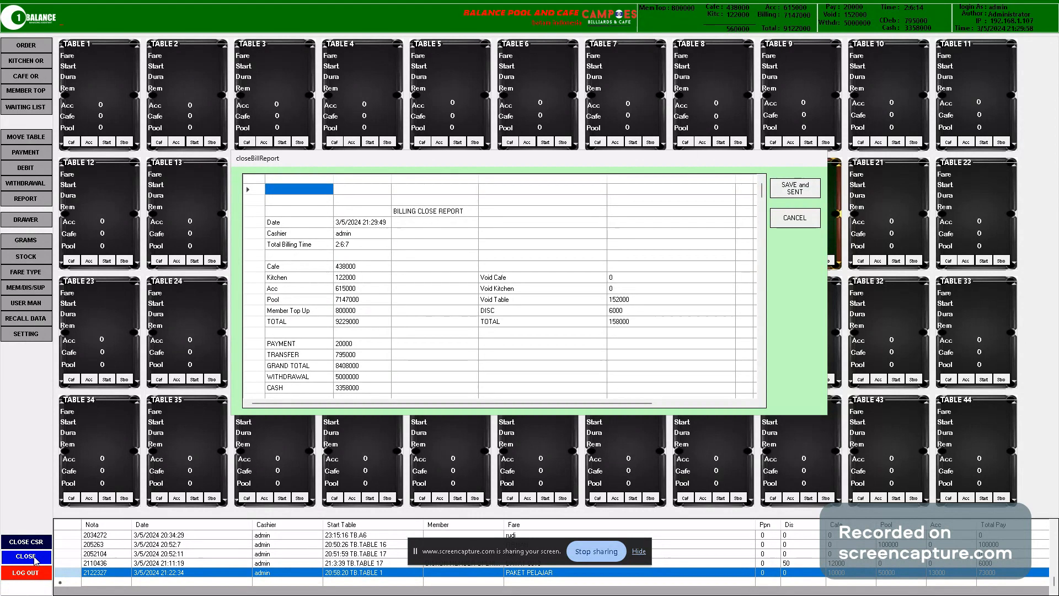
left_click(413, 212)
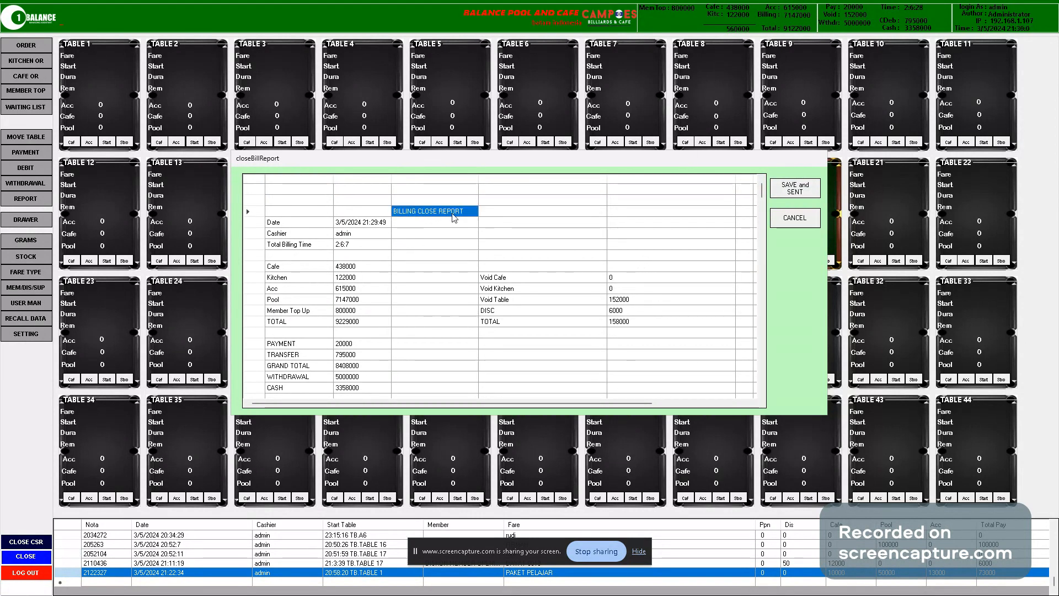
scroll(563, 279, "down", 1)
scroll(353, 272, "up", 1)
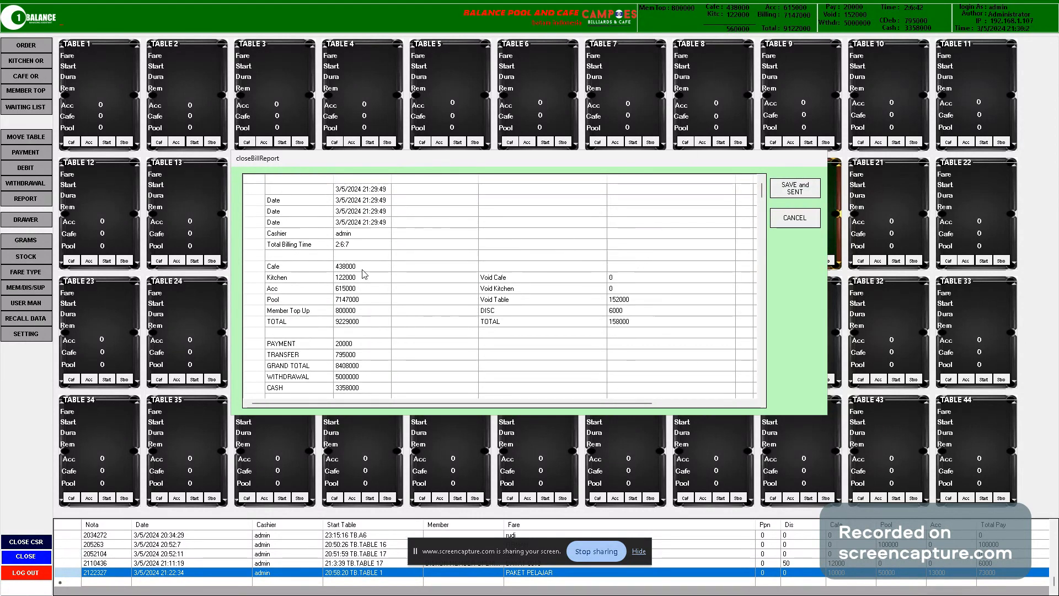
scroll(363, 274, "down", 3)
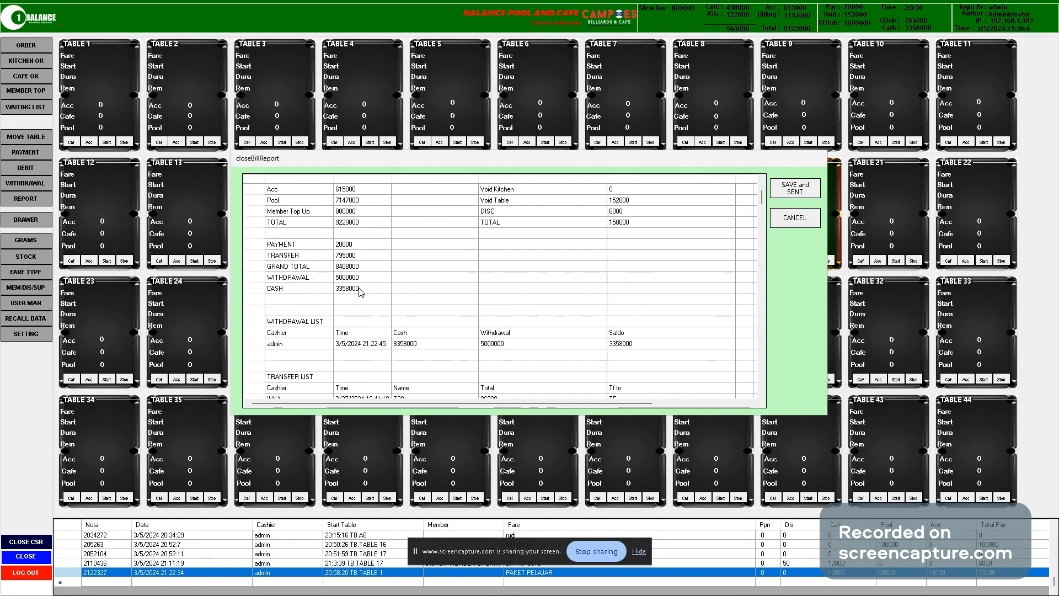
scroll(351, 286, "up", 3)
left_click_drag(277, 222, 626, 397)
scroll(544, 319, "down", 1)
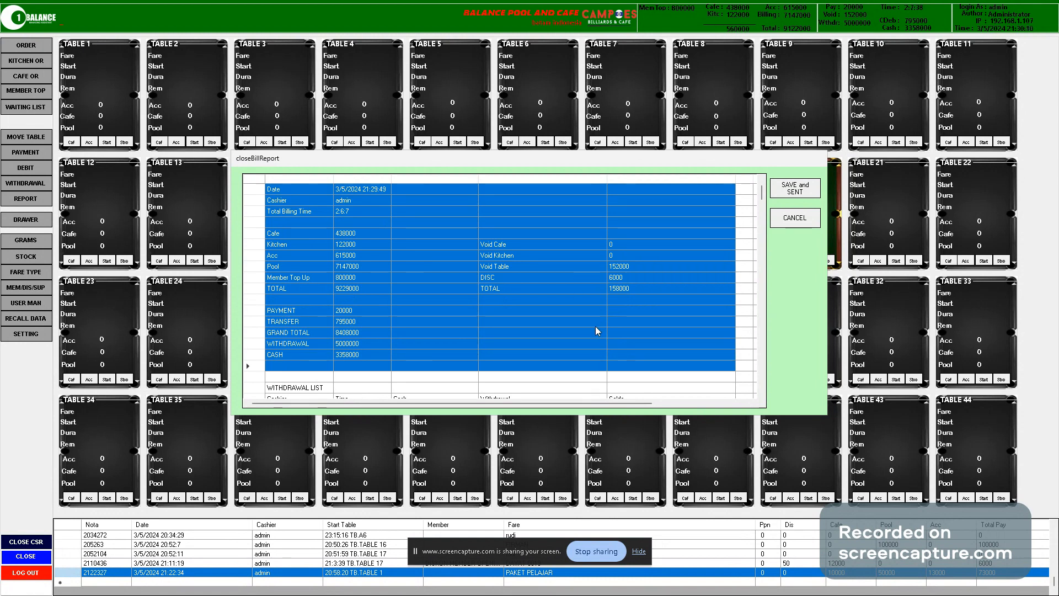
Examine the withdrawal list in the billing close report, including the withdrawal amount and remaining balance
scroll(542, 307, "down", 4)
left_click_drag(302, 257, 649, 280)
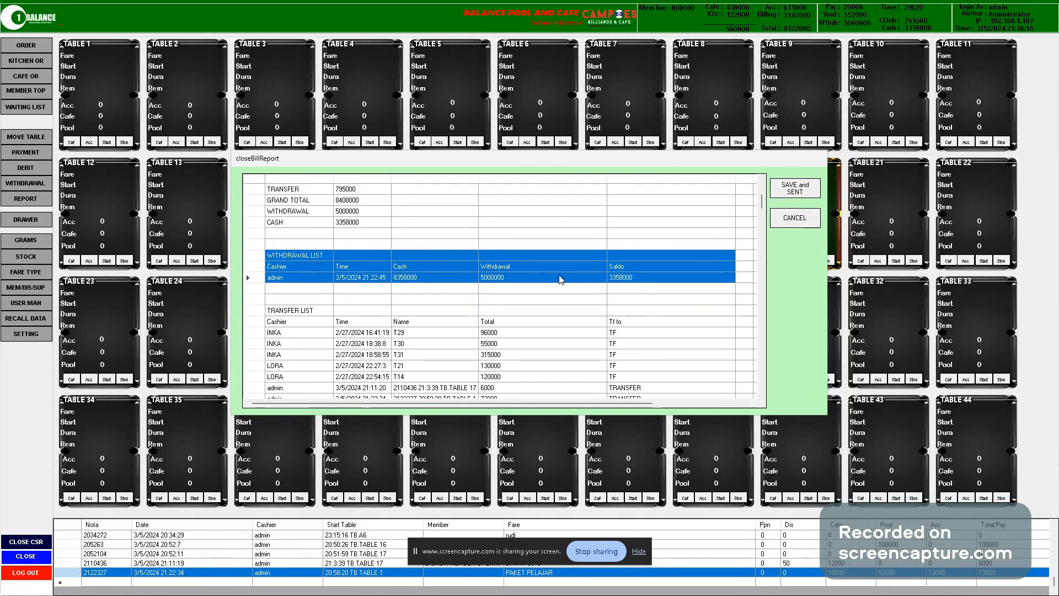
left_click(561, 281)
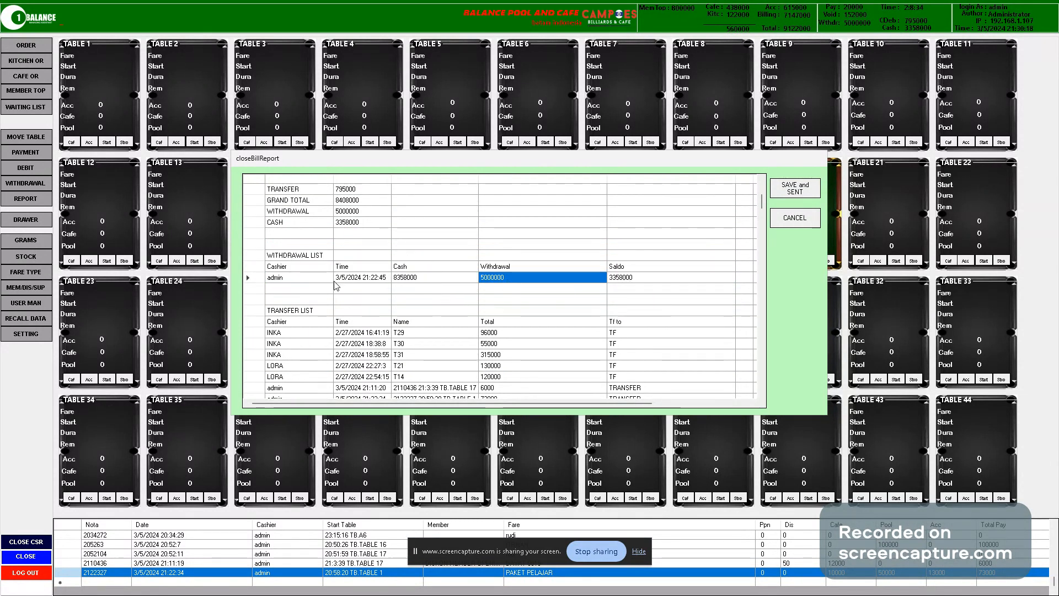
left_click(632, 282)
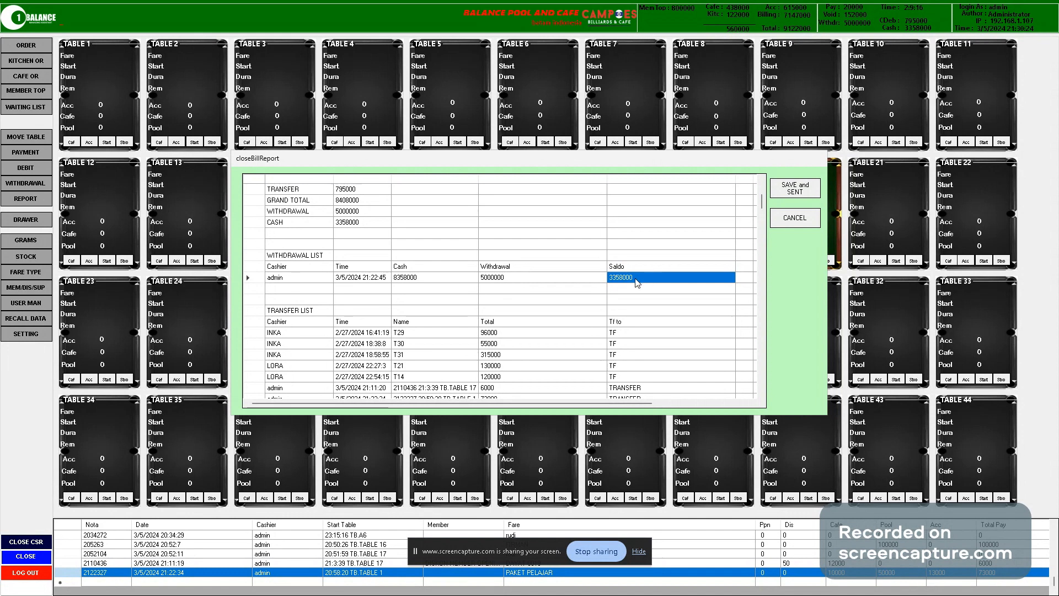
left_click(600, 280)
left_click(615, 276)
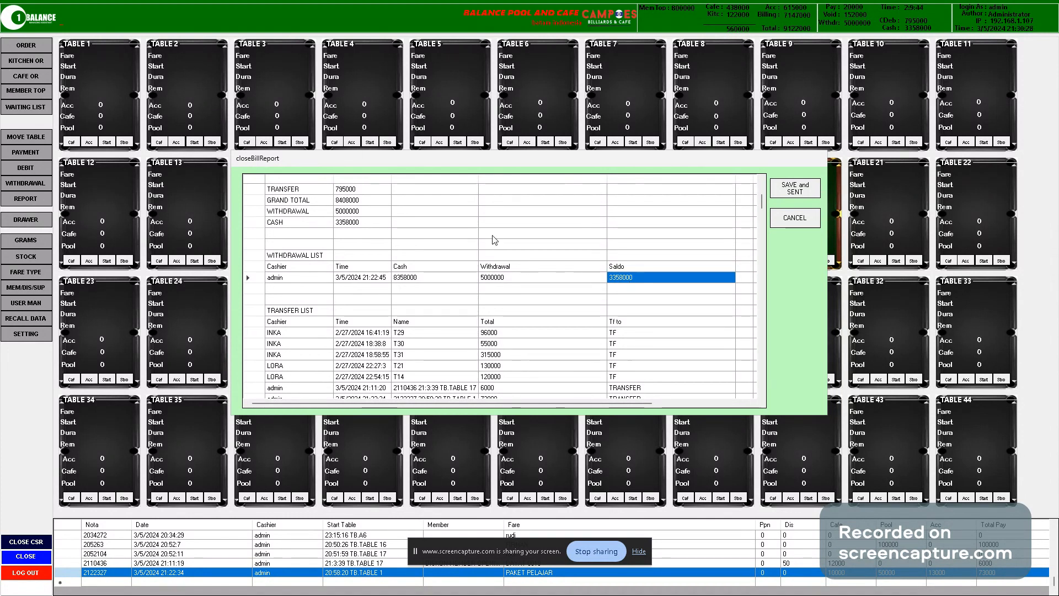
Examine the transfer list, checking the cashier and name recorded for each transfer
scroll(523, 264, "down", 1)
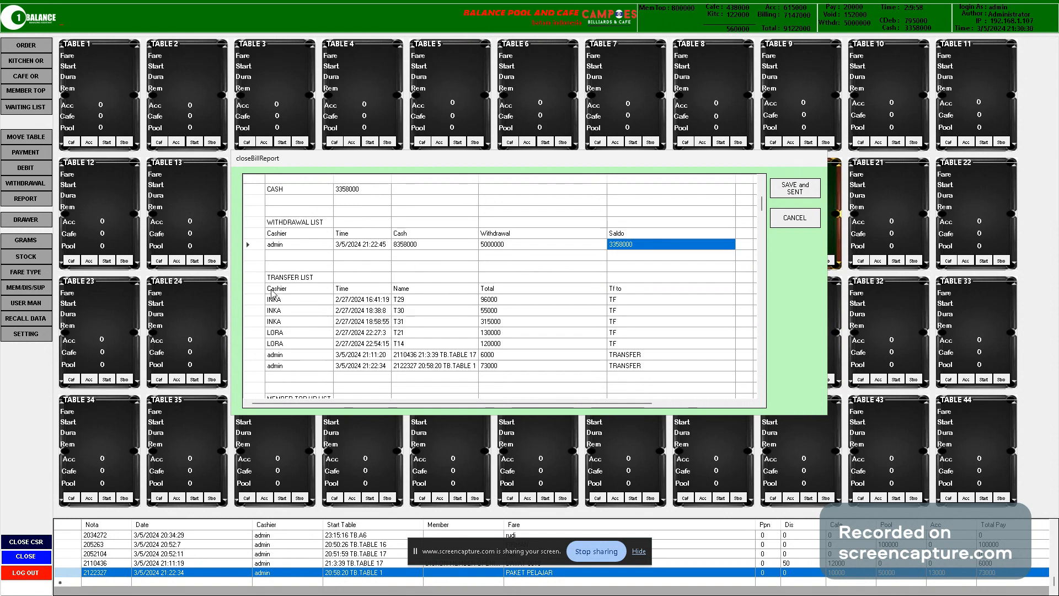
left_click_drag(259, 300, 642, 365)
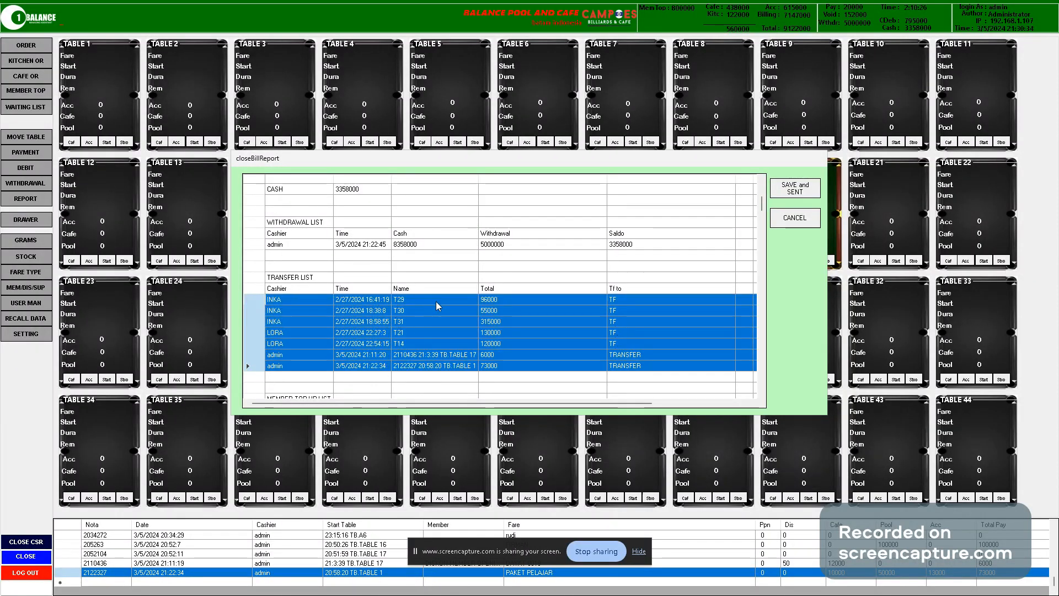
left_click_drag(436, 302, 442, 369)
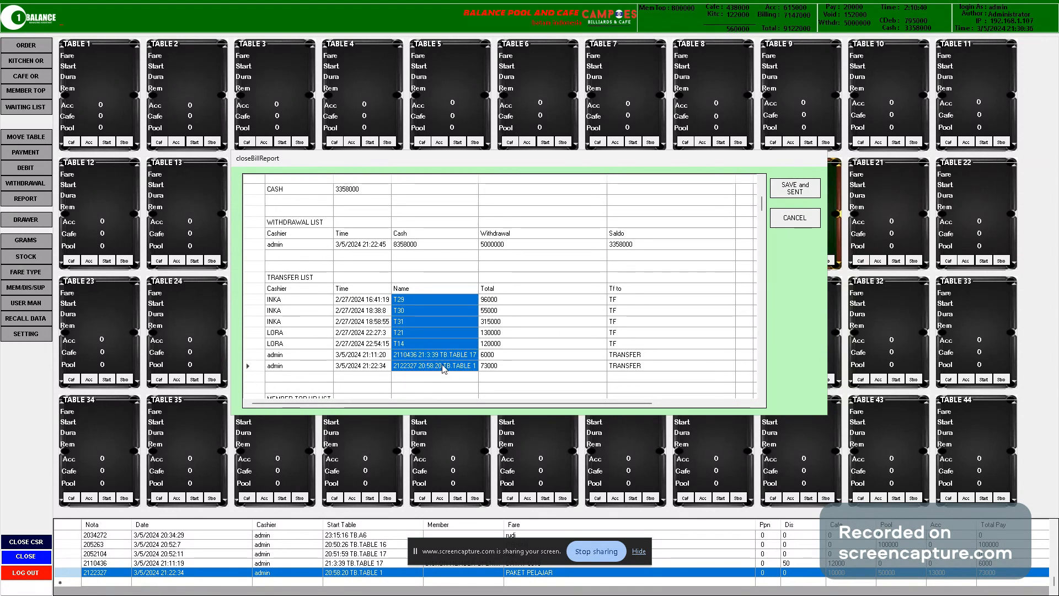
left_click_drag(310, 301, 314, 367)
scroll(420, 320, "down", 2)
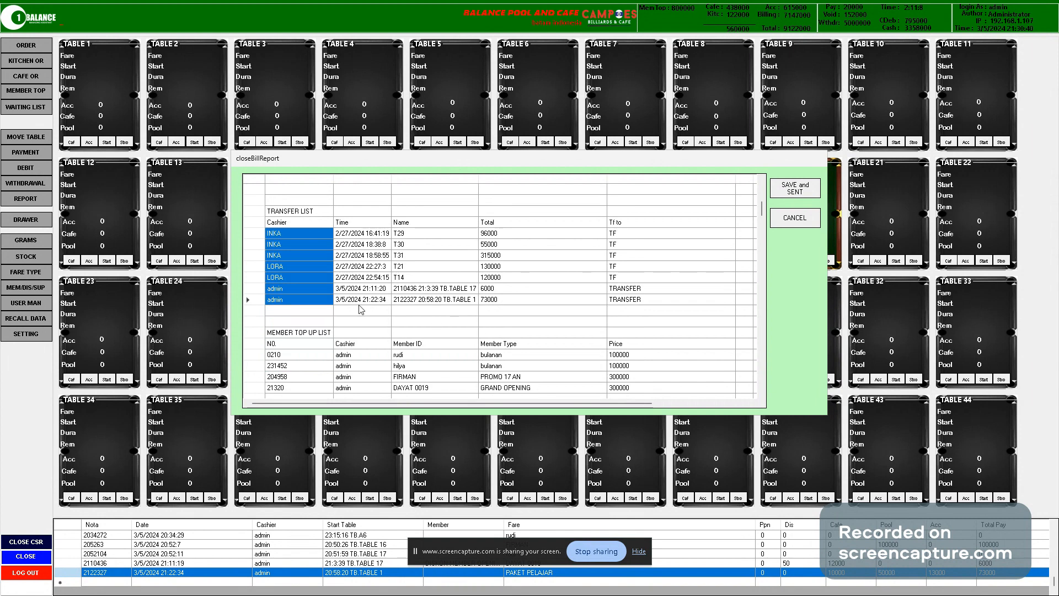
left_click_drag(445, 233, 467, 302)
Examine the member top-up list and the price of each top-up
scroll(381, 275, "down", 3)
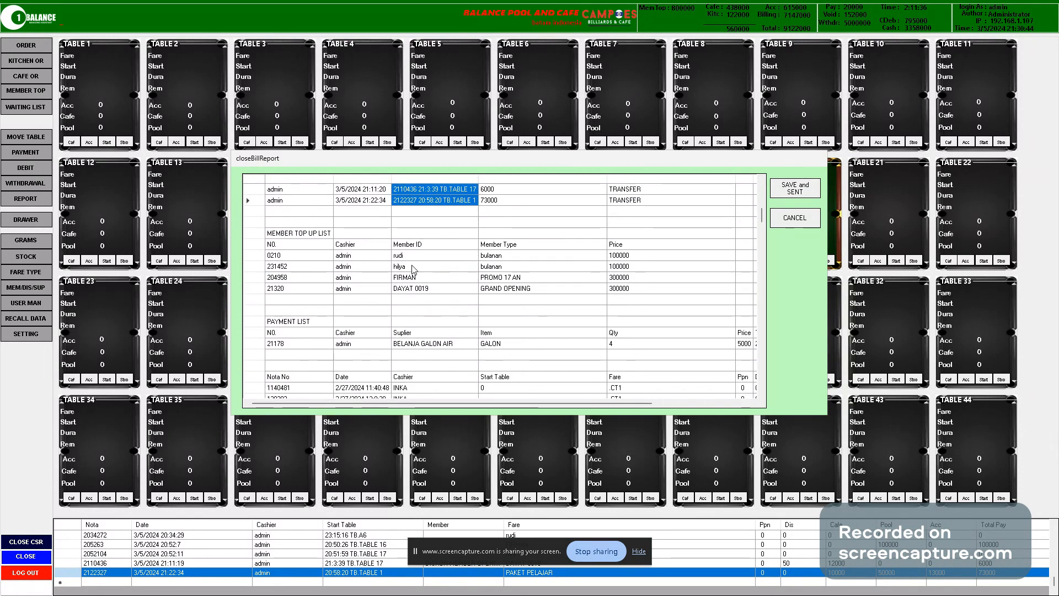
left_click_drag(278, 258, 637, 285)
left_click(623, 266)
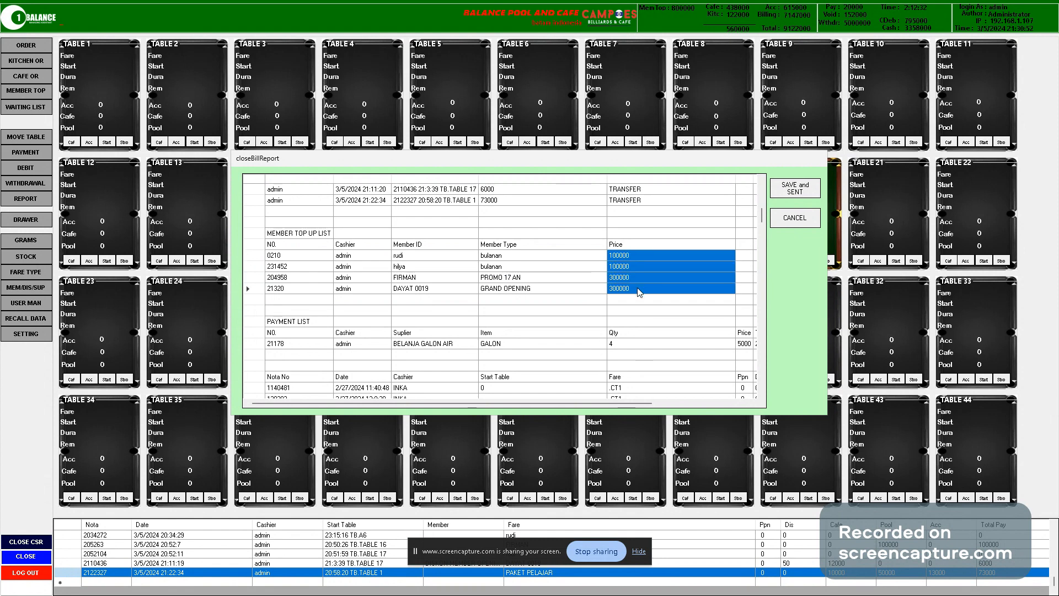
left_click_drag(252, 256, 272, 290)
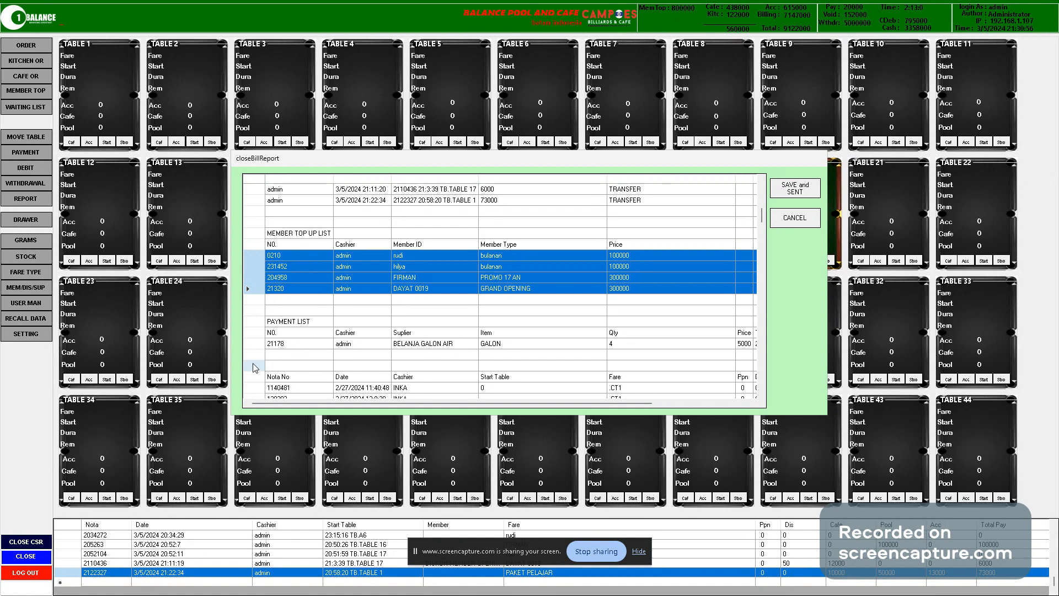
Examine the GALON entry in the payment list across its item, price and total columns
left_click(262, 347)
scroll(331, 342, "down", 1)
left_click_drag(467, 404, 331, 357)
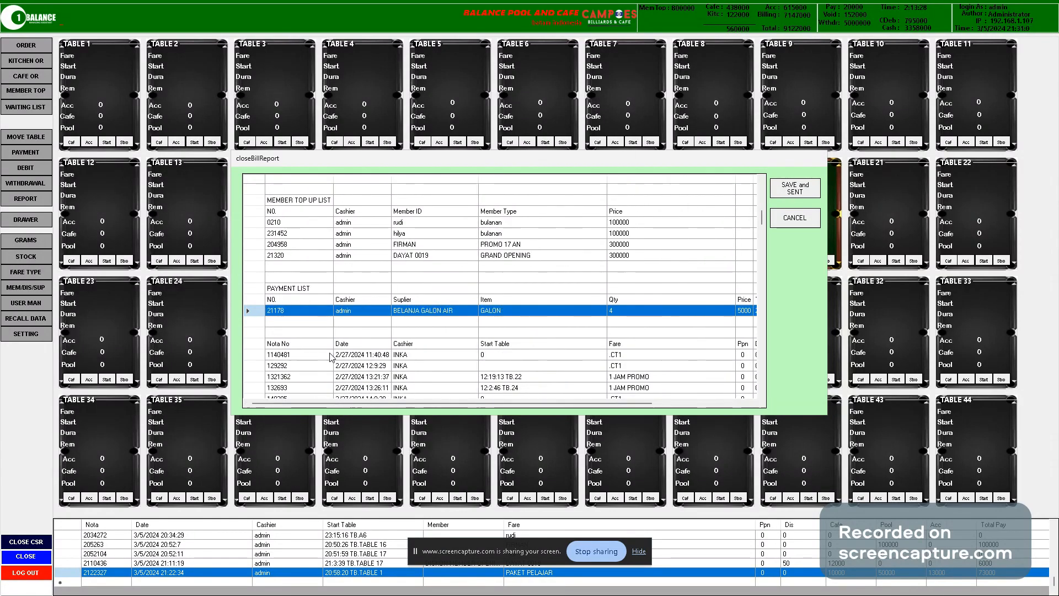
left_click(501, 311)
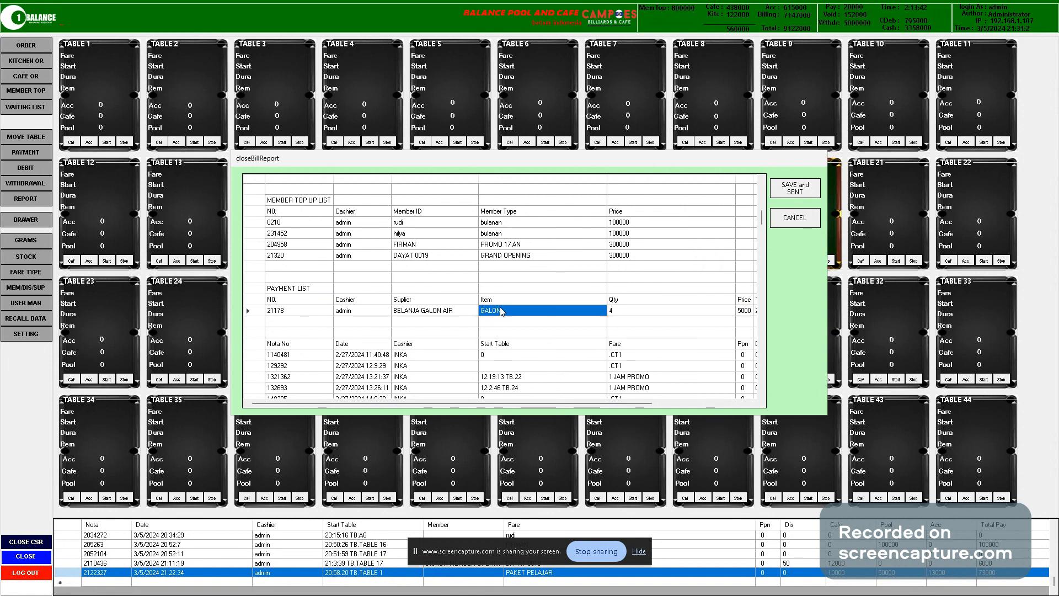
left_click_drag(527, 403, 623, 403)
key("Right")
key("Right")
key("Right")
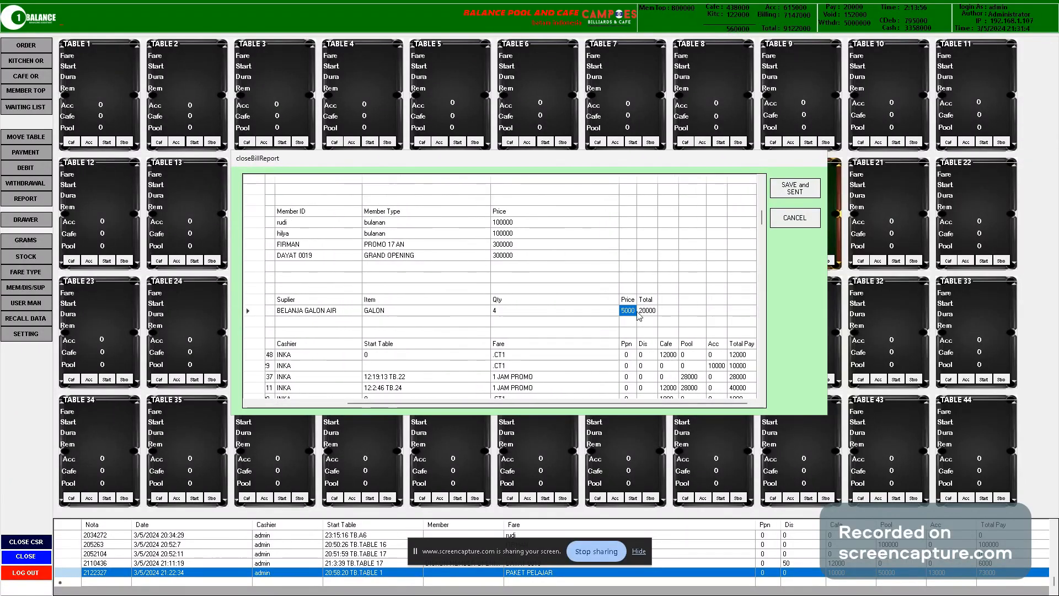
left_click_drag(514, 402, 417, 403)
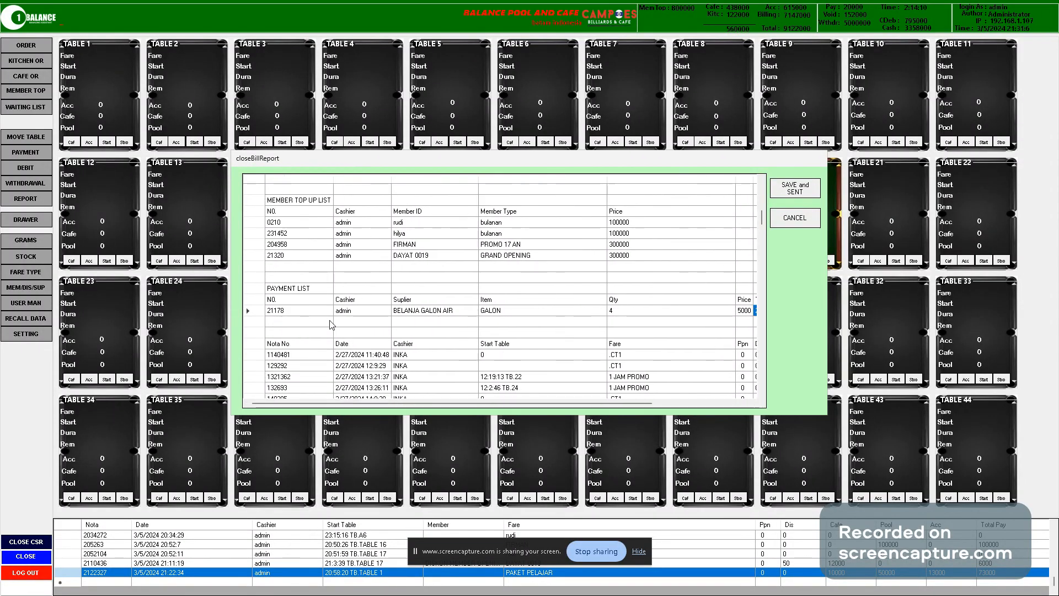
Review the list of billing receipts below the payment list, including its fare, cafe, pool and total columns
left_click(316, 326)
mouse_move(615, 404)
left_mouse_down()
mouse_move(673, 404)
mouse_move(626, 401)
left_mouse_up()
scroll(332, 296, "down", 2)
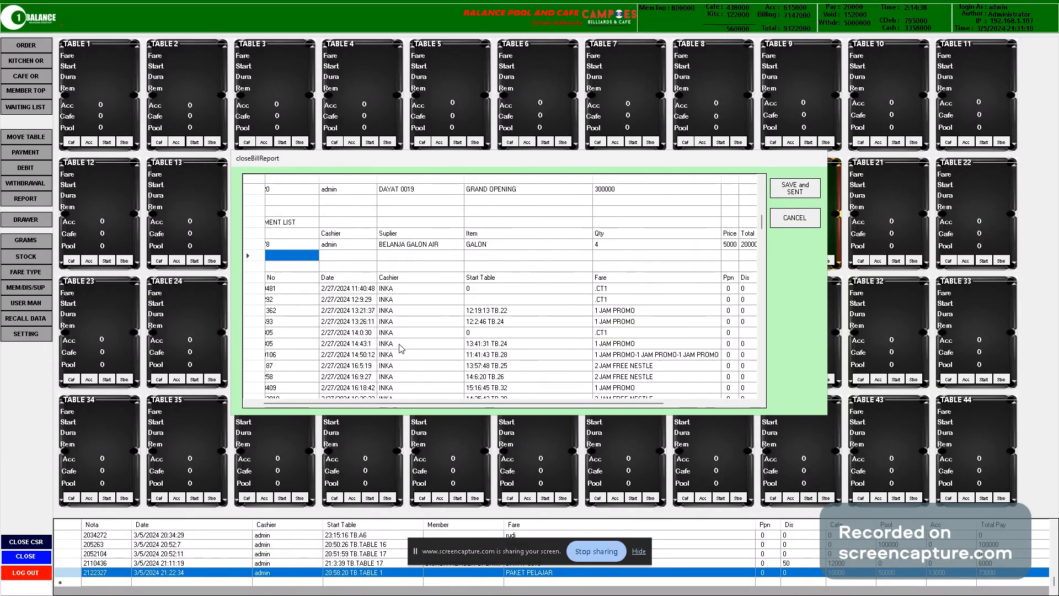
left_click_drag(353, 403, 342, 403)
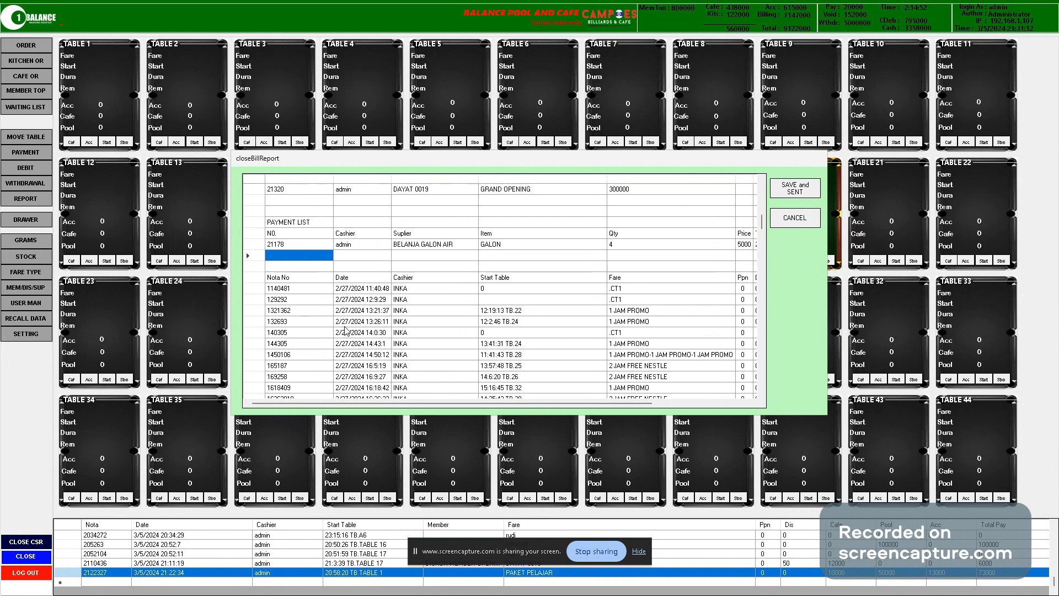
left_click(305, 288)
left_click_drag(305, 288, 579, 339)
left_click_drag(552, 403, 649, 403)
scroll(561, 332, "down", 2)
left_click_drag(540, 403, 430, 403)
scroll(331, 318, "down", 4)
scroll(332, 321, "down", 10)
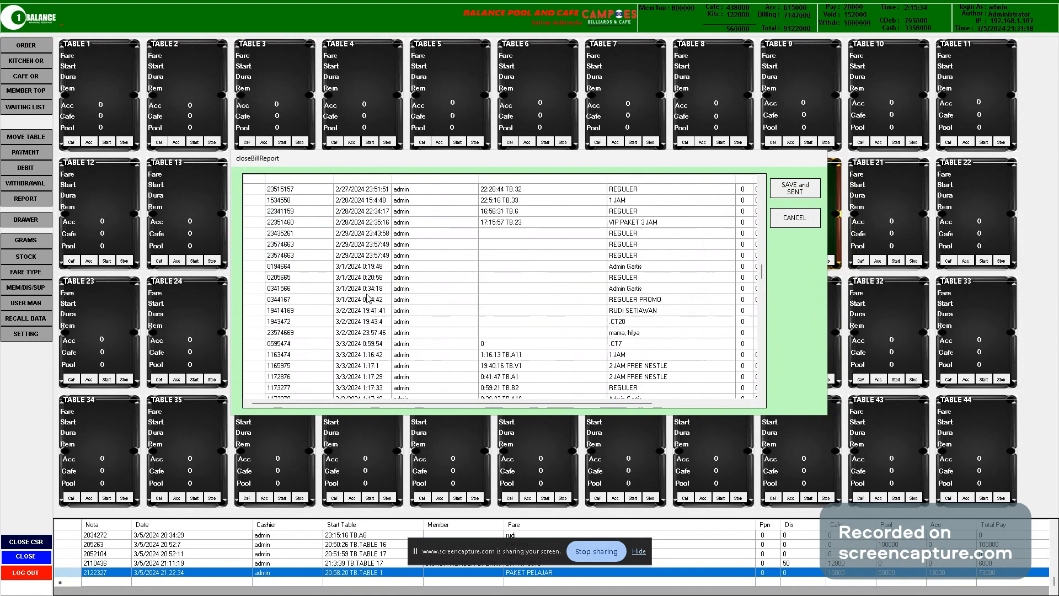
Examine the ITEM SALE BY LOGIN section and the quantity sold of each item
scroll(368, 298, "down", 8)
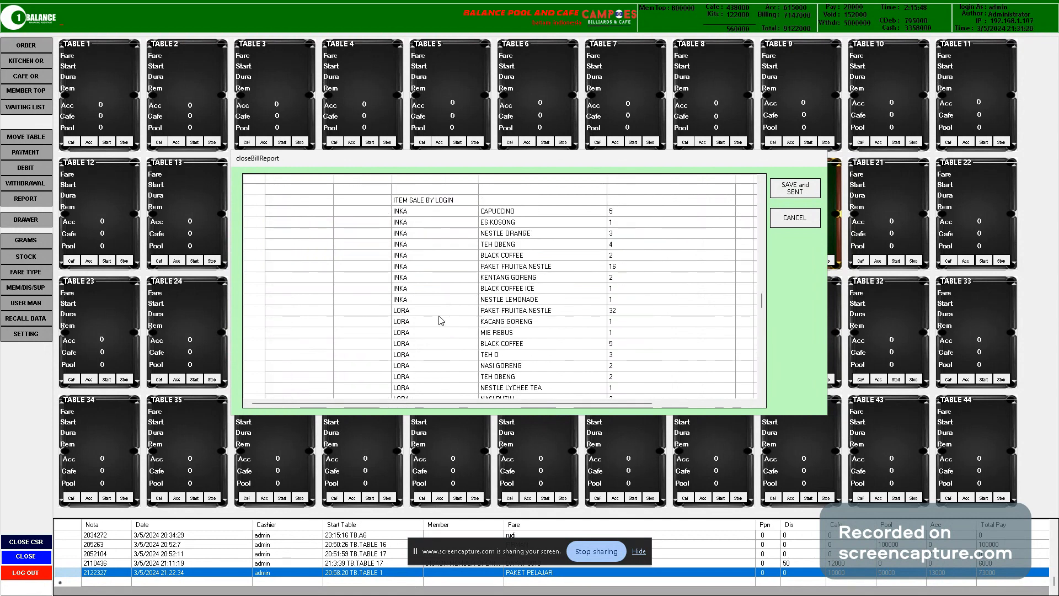
left_click(396, 202)
left_click_drag(395, 200, 627, 204)
left_click(644, 263)
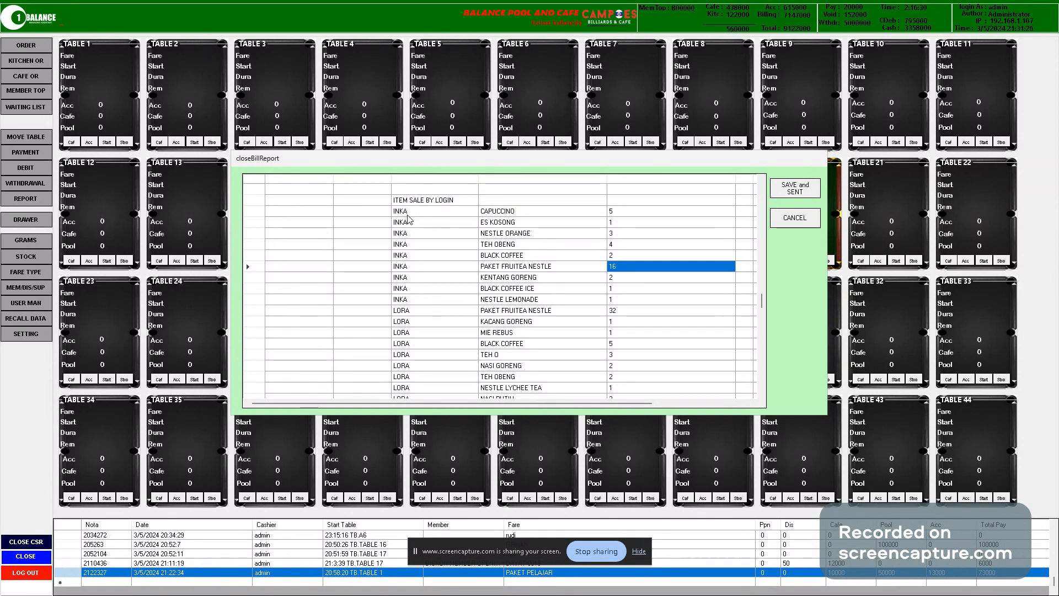
left_click_drag(616, 217, 619, 324)
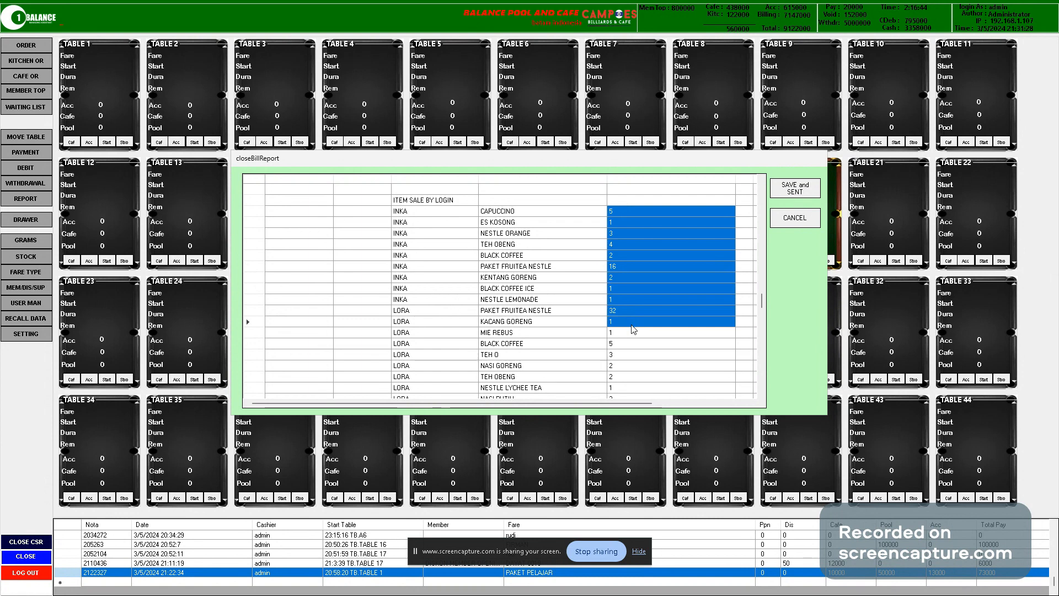
scroll(589, 298, "down", 3)
scroll(589, 298, "down", 3)
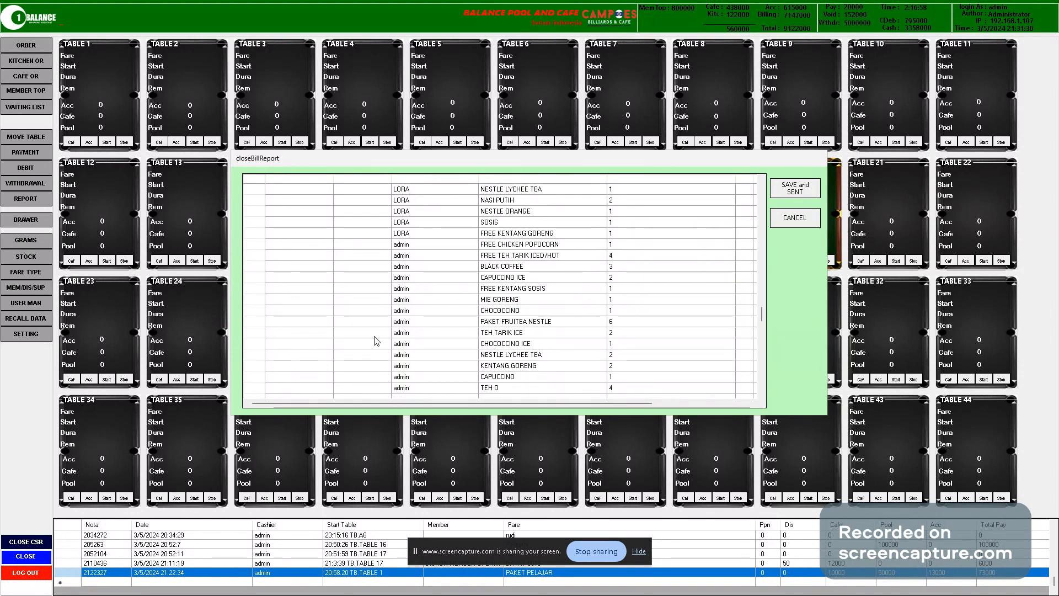
Compare the items sold under each cashier login, including the separate group of mineral water, cigarettes and accessories
scroll(401, 338, "up", 4)
left_click_drag(408, 188, 671, 254)
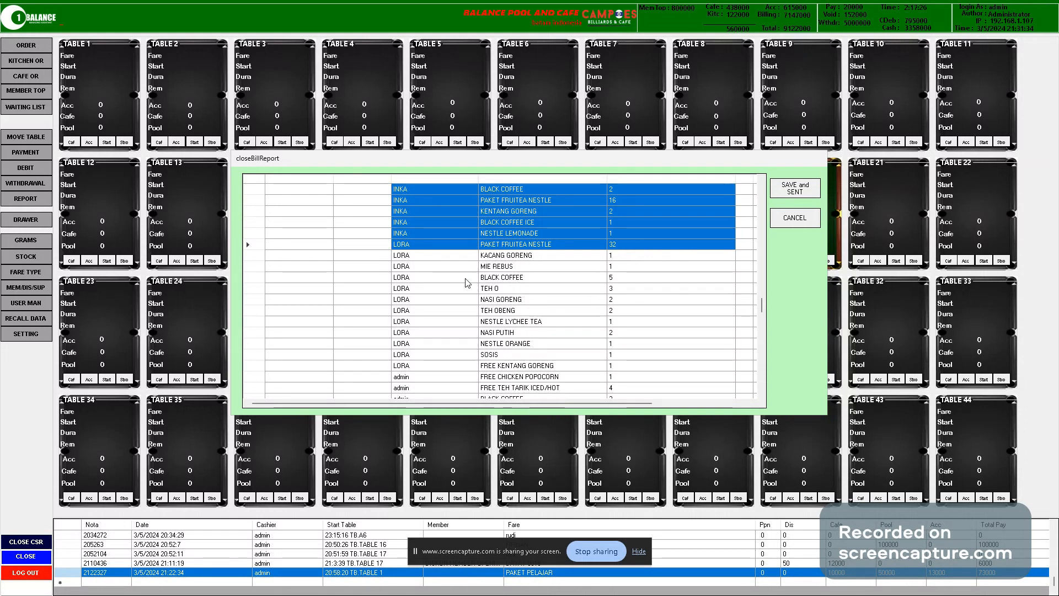
left_click_drag(402, 258, 646, 366)
scroll(607, 336, "down", 3)
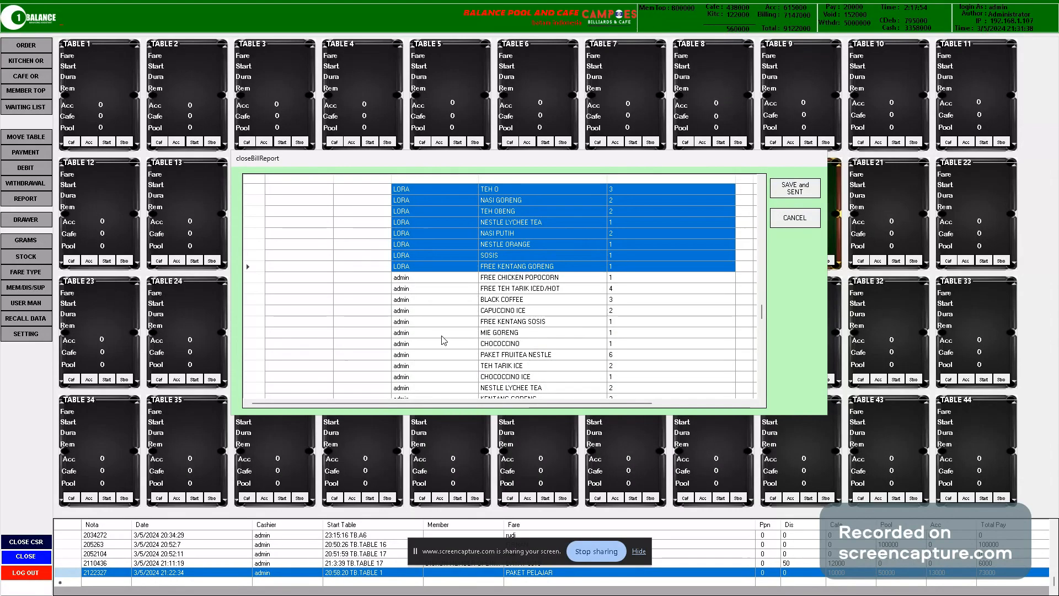
scroll(495, 307, "down", 5)
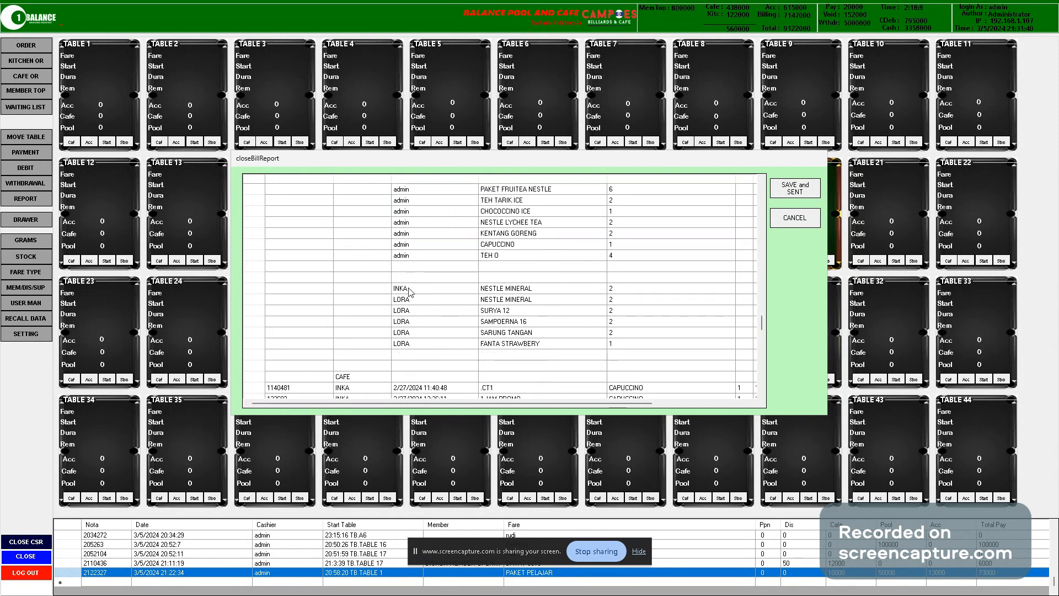
left_click_drag(409, 292, 395, 359)
scroll(392, 305, "down", 3)
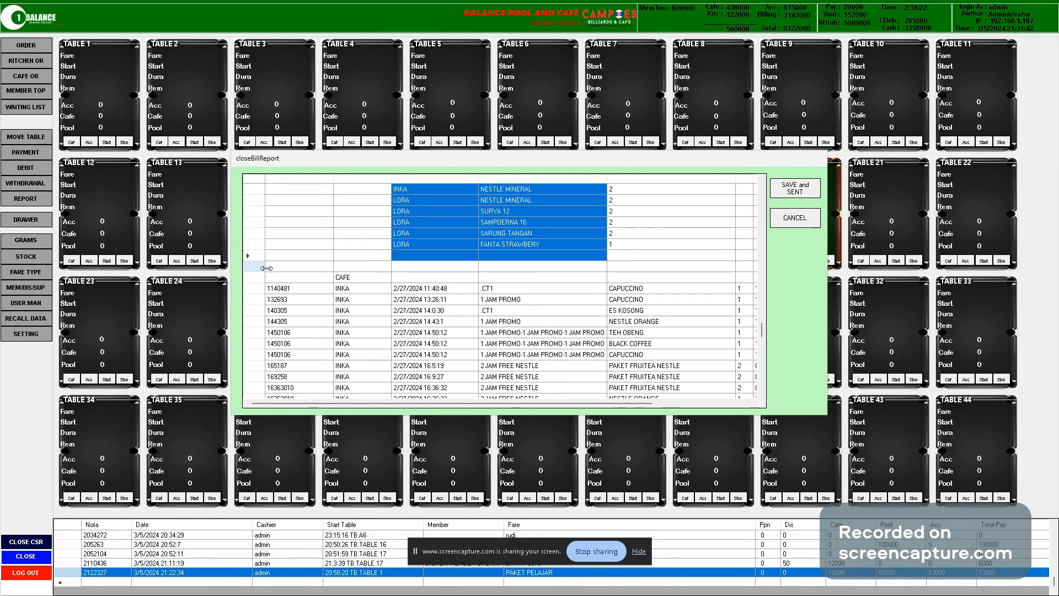
Review the detailed CAFE sales list and locate the KITCHEN section near the end of the report
left_click(338, 280)
left_click(290, 280)
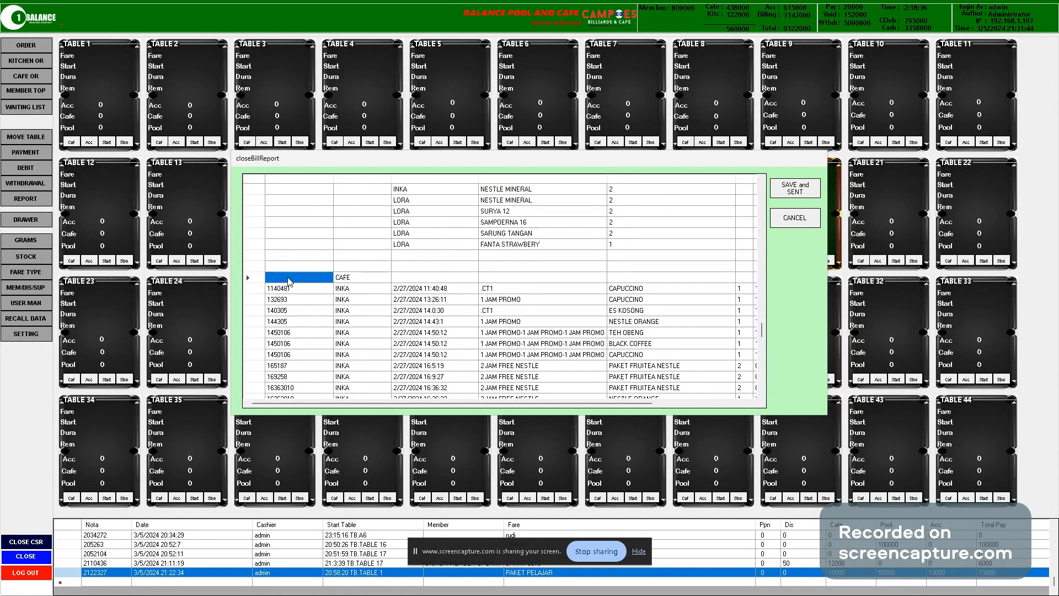
scroll(360, 285, "down", 15)
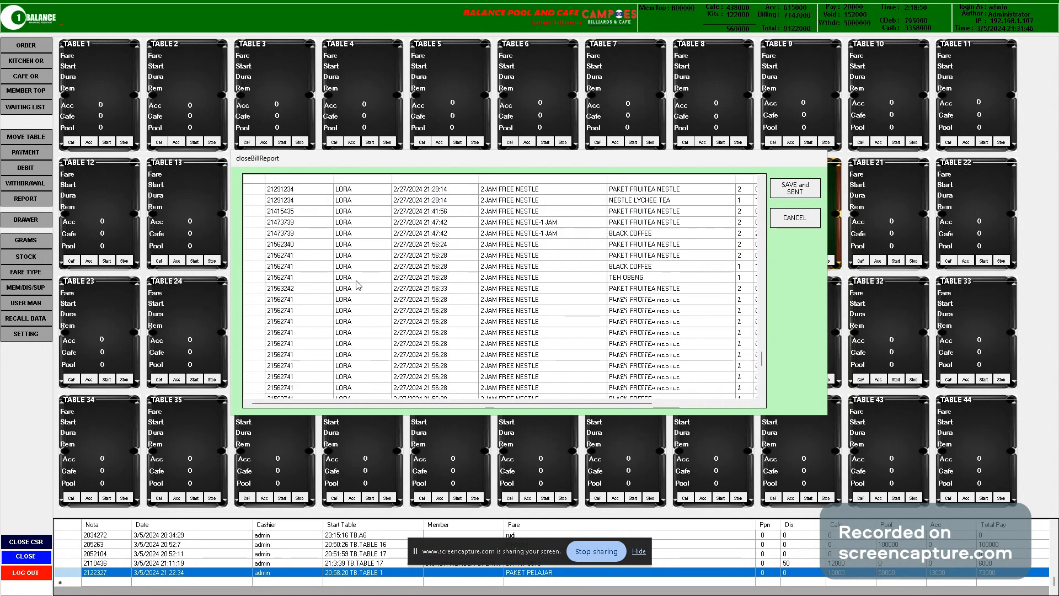
left_click(356, 236)
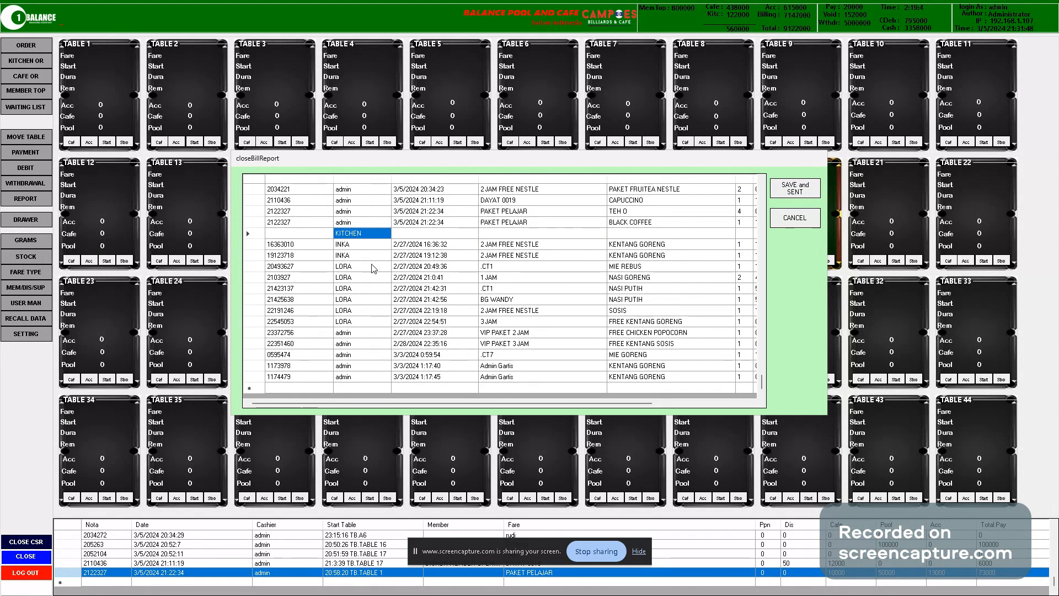
Review the CAFE section of the billing close report from its first row, reading across each sale's cashier, date, fare and item
left_click(272, 248)
scroll(440, 288, "up", 10)
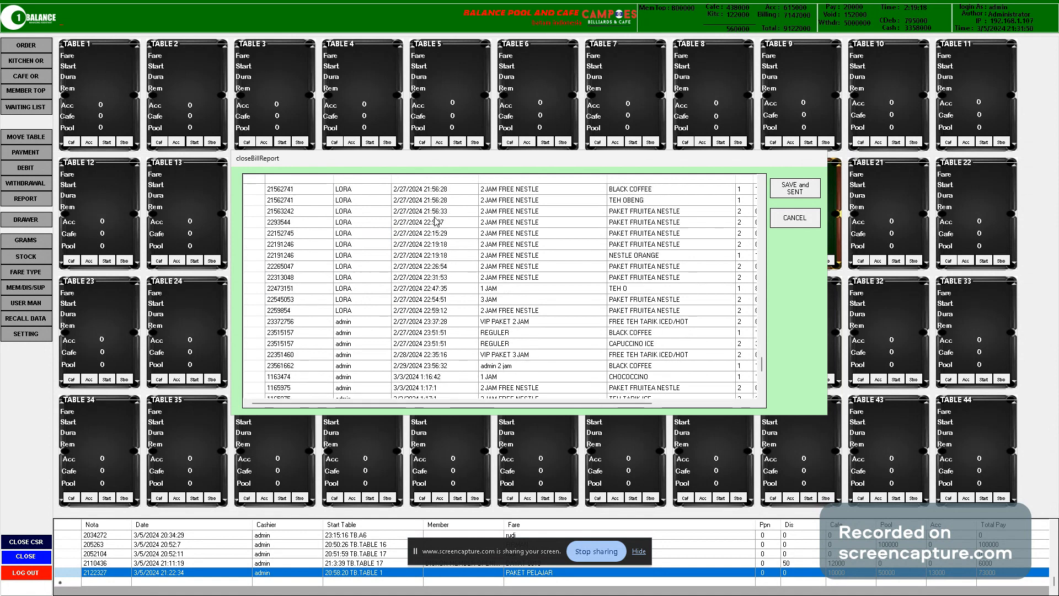
scroll(440, 288, "up", 4)
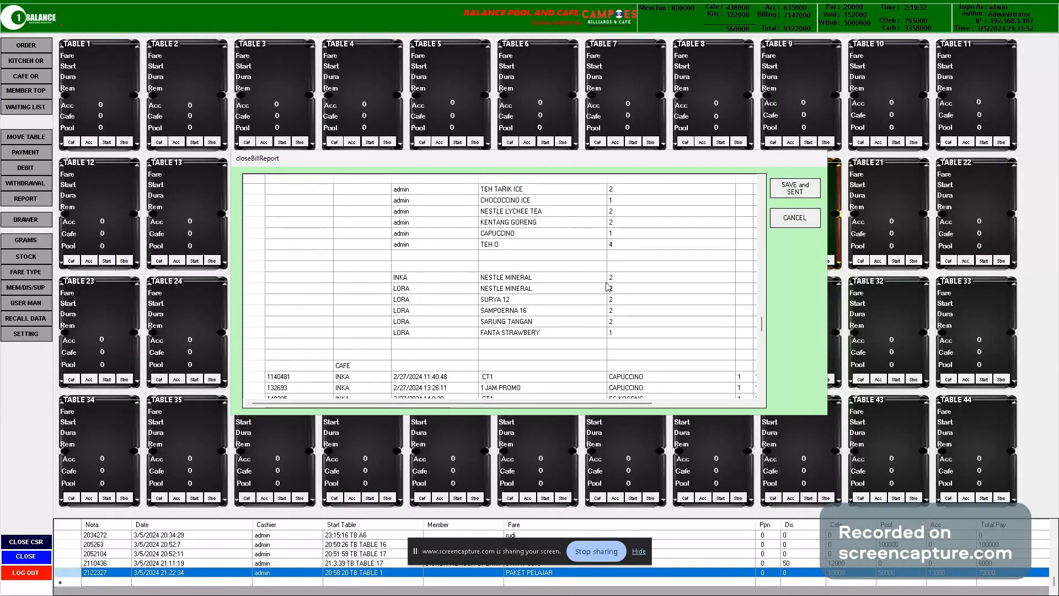
scroll(446, 285, "down", 3)
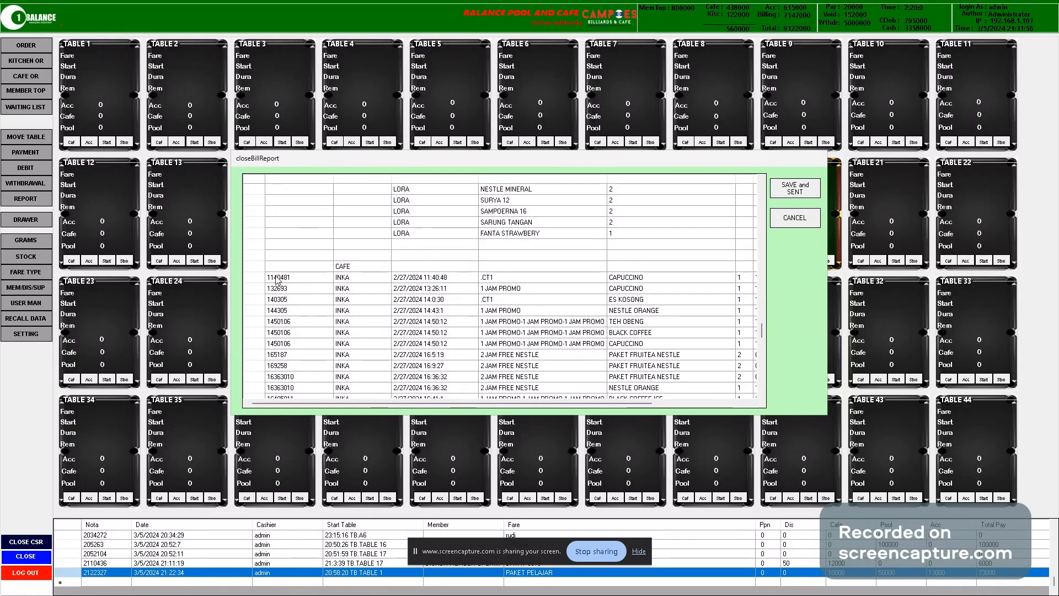
left_click(259, 280)
left_click_drag(279, 282, 716, 284)
left_click(528, 322)
left_click(348, 266)
Examine the KITCHEN section of the billing close report, including each item's quantity and price
scroll(352, 306, "down", 4)
scroll(353, 310, "down", 10)
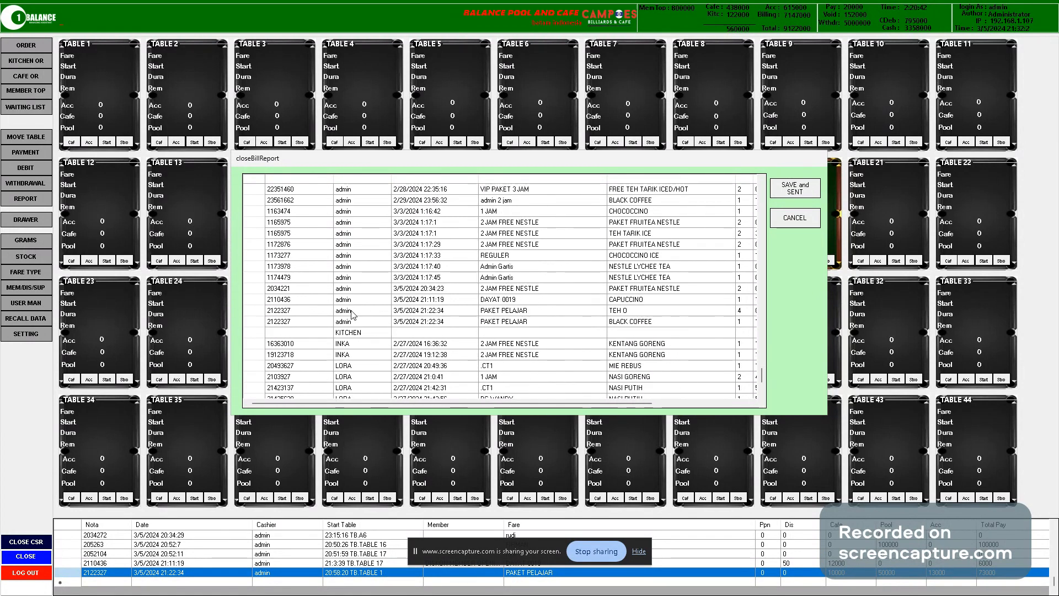
left_click_drag(347, 243, 348, 343)
left_click_drag(399, 403, 611, 393)
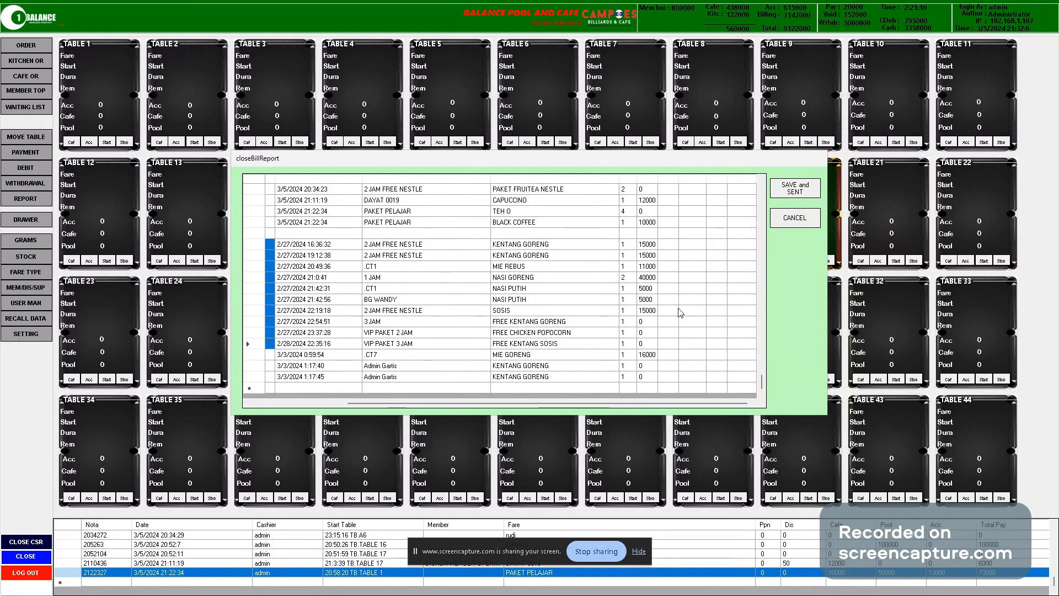
Check the Cafe, Kitchen, Acc and Pool totals in the billing close report's opening summary, and exit the report without saving or sending it
scroll(680, 313, "up", 5)
left_click_drag(525, 403, 265, 393)
scroll(383, 317, "up", 15)
scroll(742, 311, "up", 5)
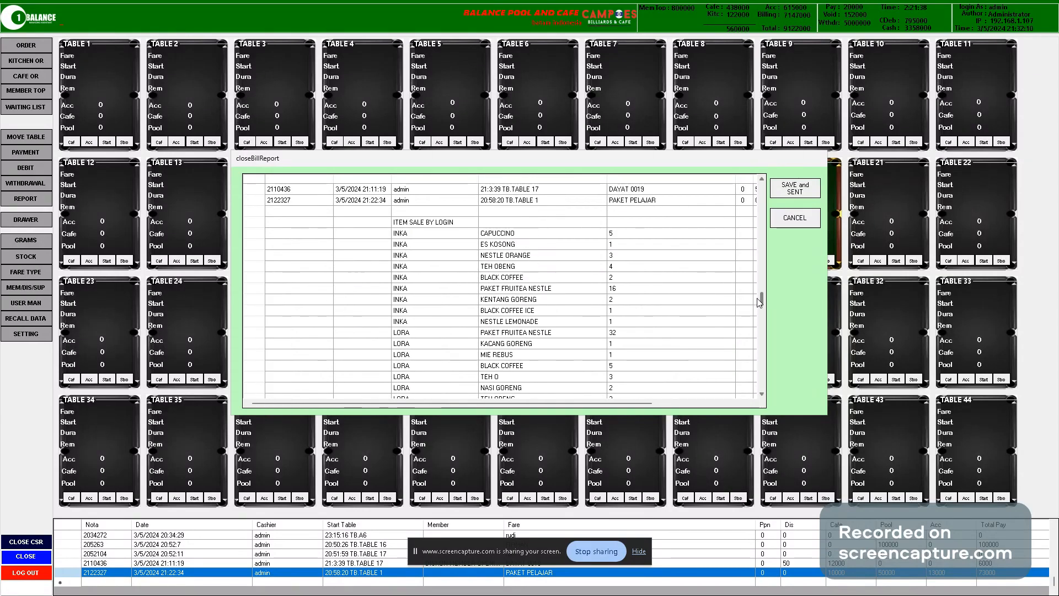
left_click_drag(760, 302, 760, 191)
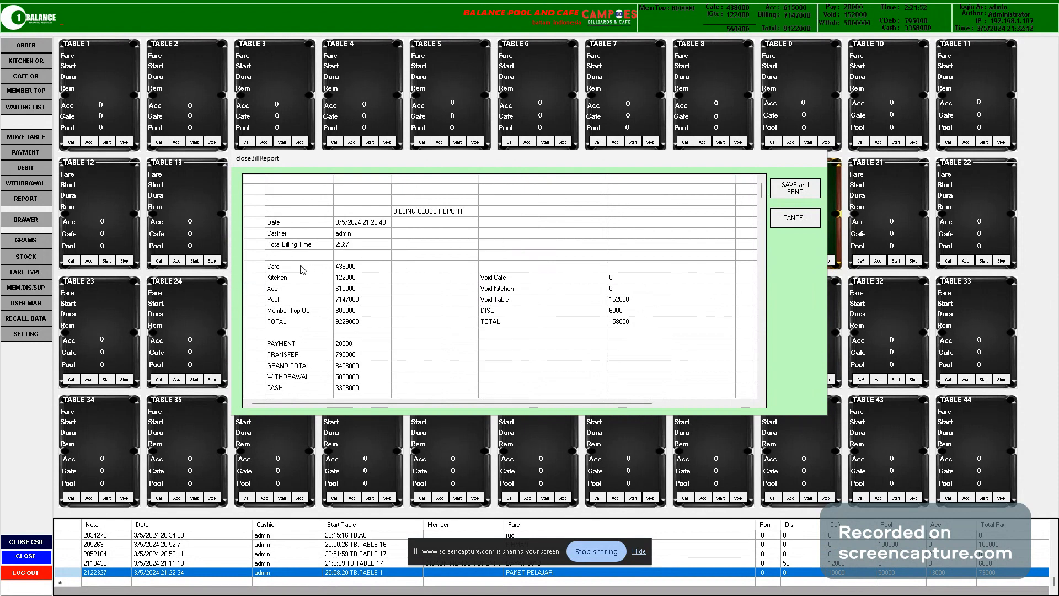
left_click_drag(302, 270, 360, 266)
left_click(306, 289)
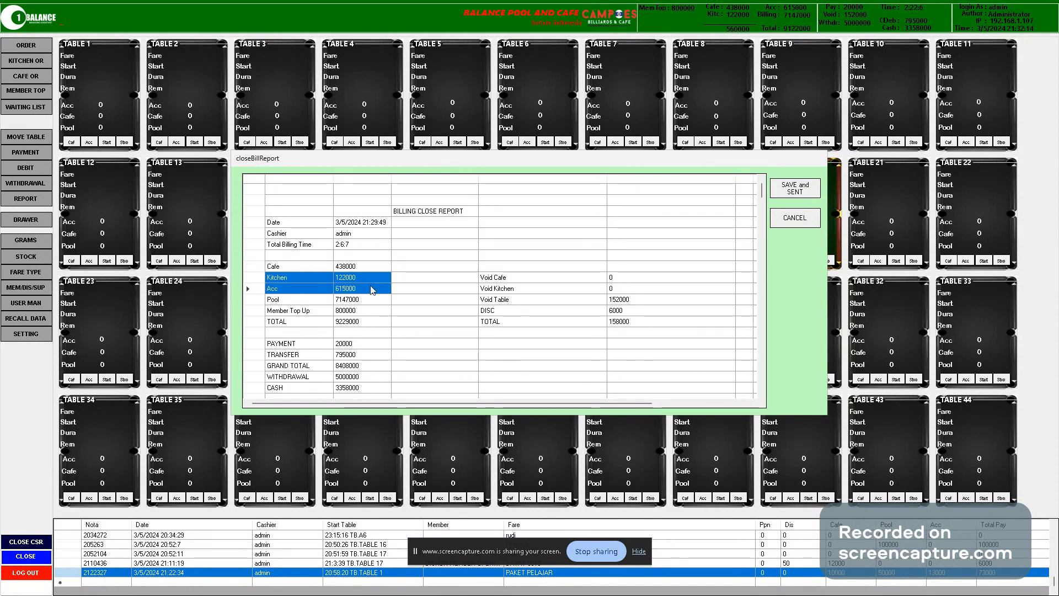
left_click_drag(307, 299, 367, 301)
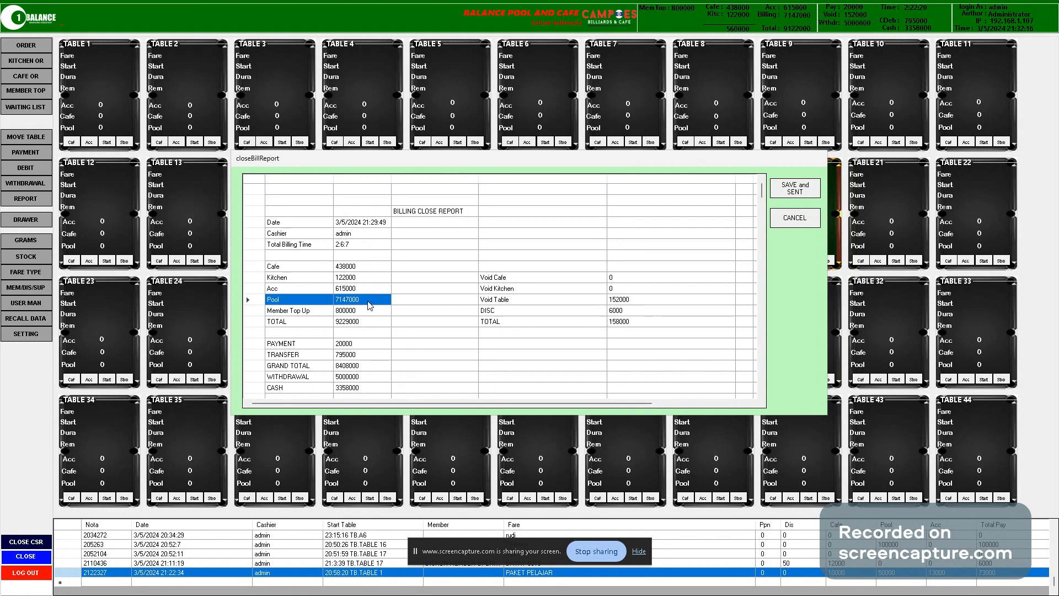
left_click(362, 331)
scroll(619, 287, "down", 3)
scroll(619, 287, "up", 3)
left_click(795, 219)
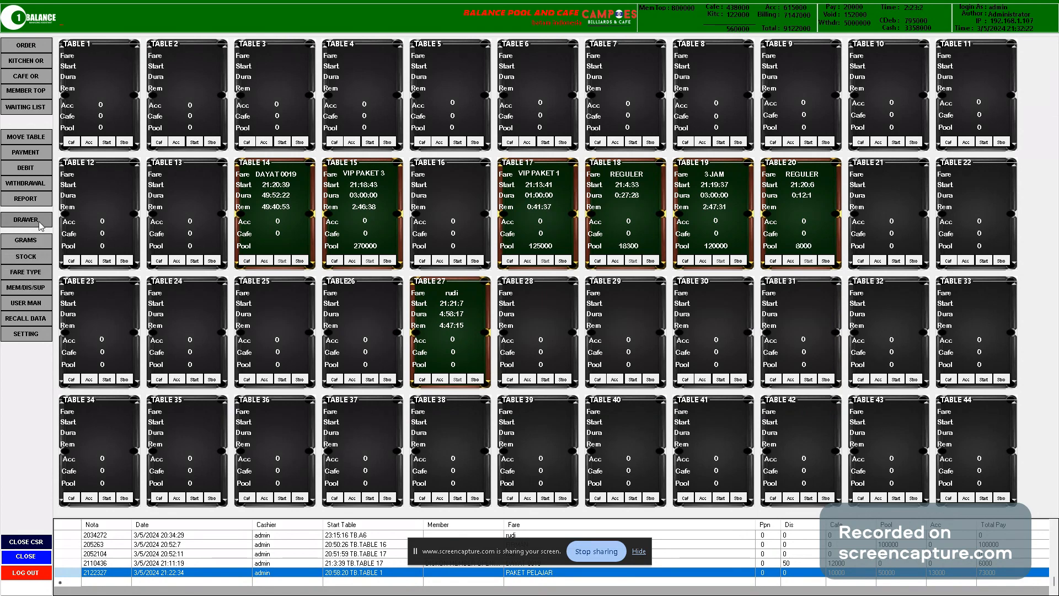
Open the reports and load the Cafe and Table data for the Open period
left_click(30, 202)
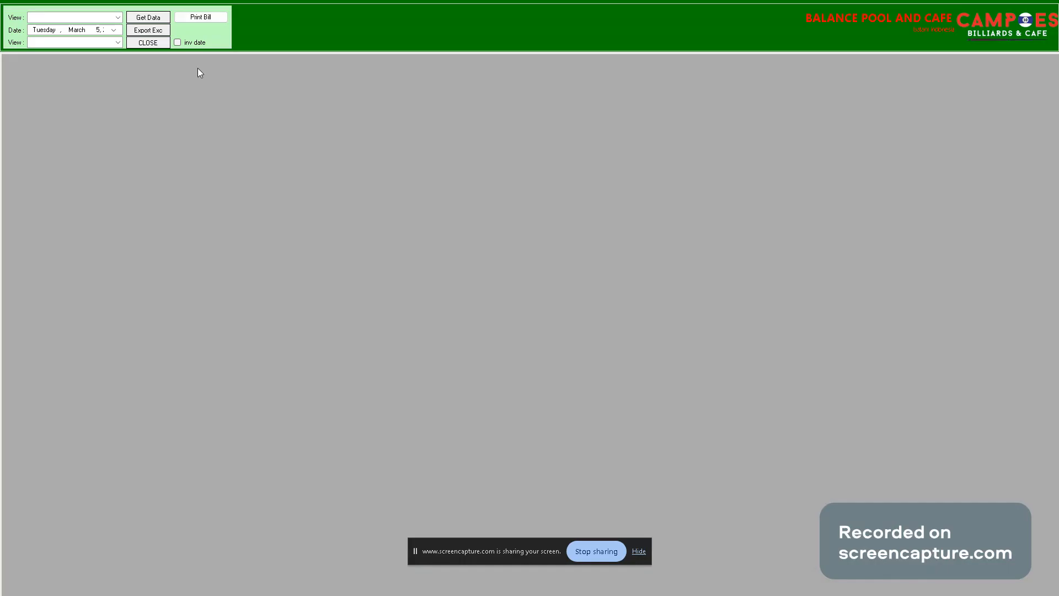
left_click(118, 17)
left_click(97, 30)
left_click(148, 17)
left_click(117, 42)
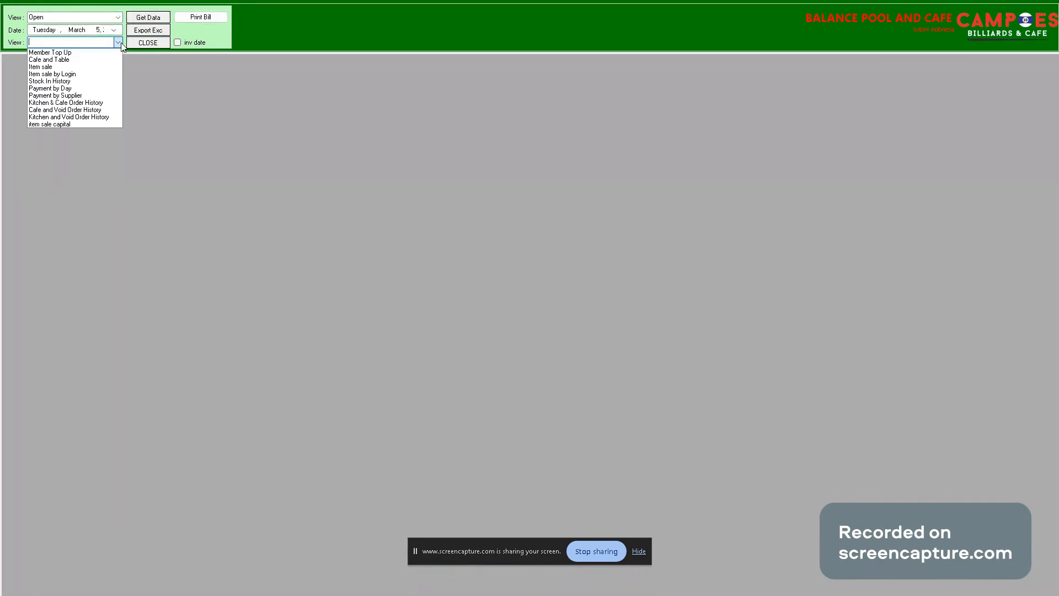
left_click(97, 59)
left_click(157, 18)
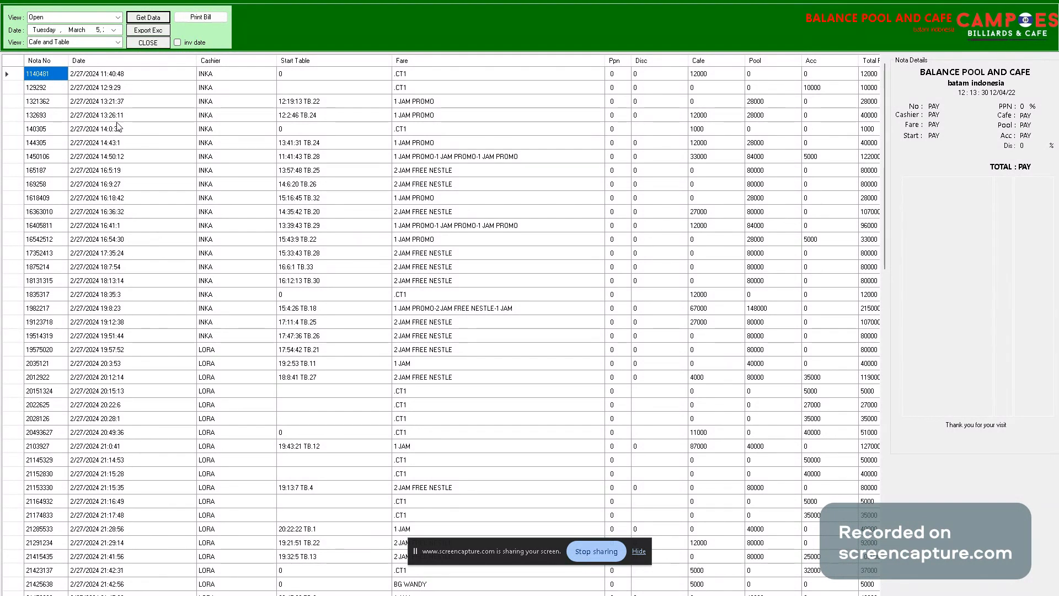
Review the open Cafe and Table receipts from the first entry down to the TOTAL row
scroll(147, 243, "down", 18)
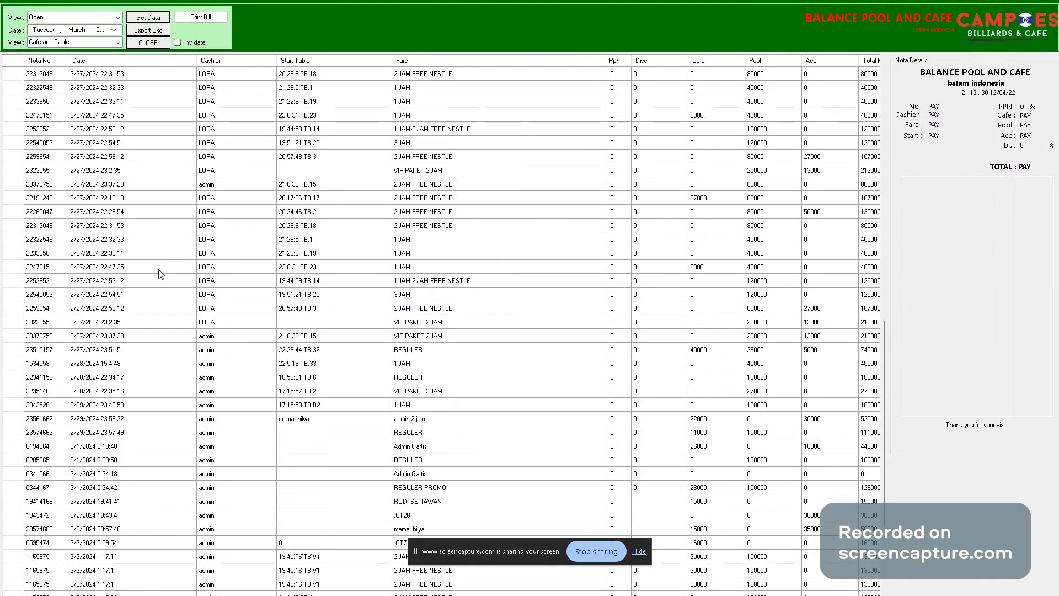
scroll(161, 274, "down", 3)
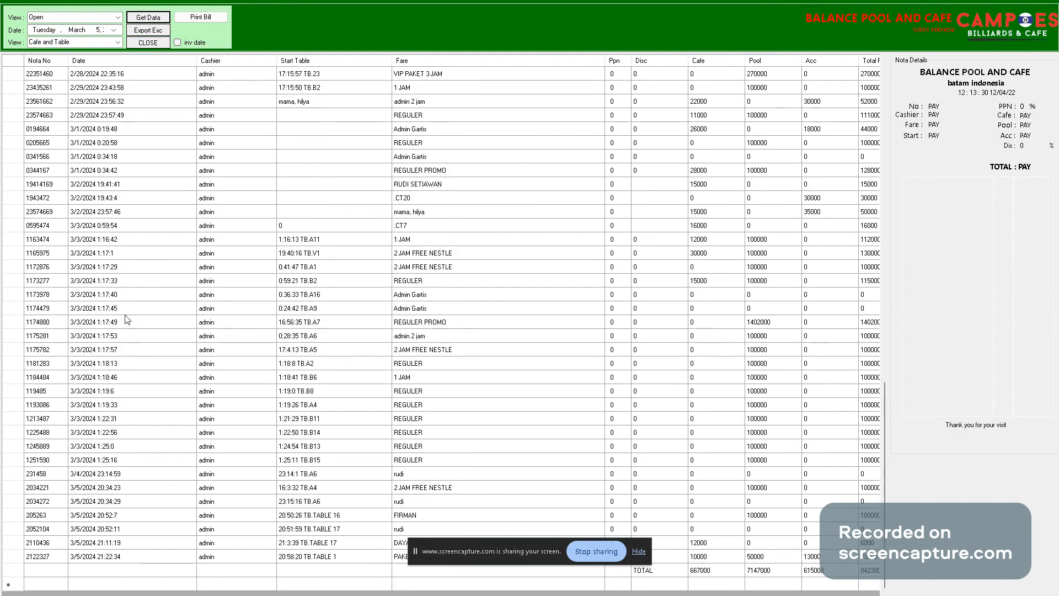
scroll(539, 389, "up", 15)
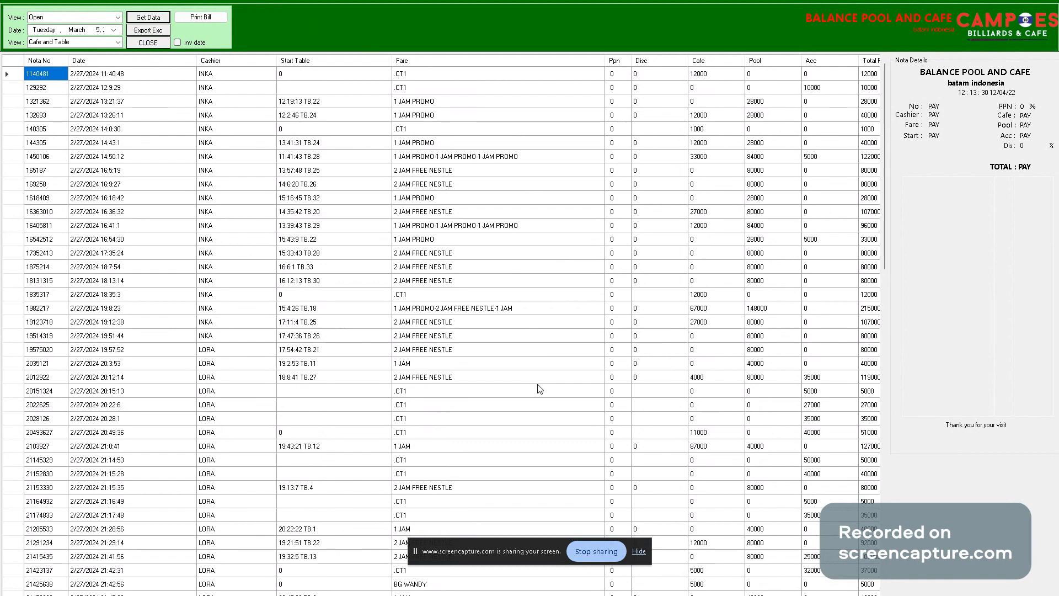
scroll(210, 360, "down", 2)
scroll(210, 360, "up", 2)
scroll(447, 356, "down", 1)
scroll(454, 358, "down", 20)
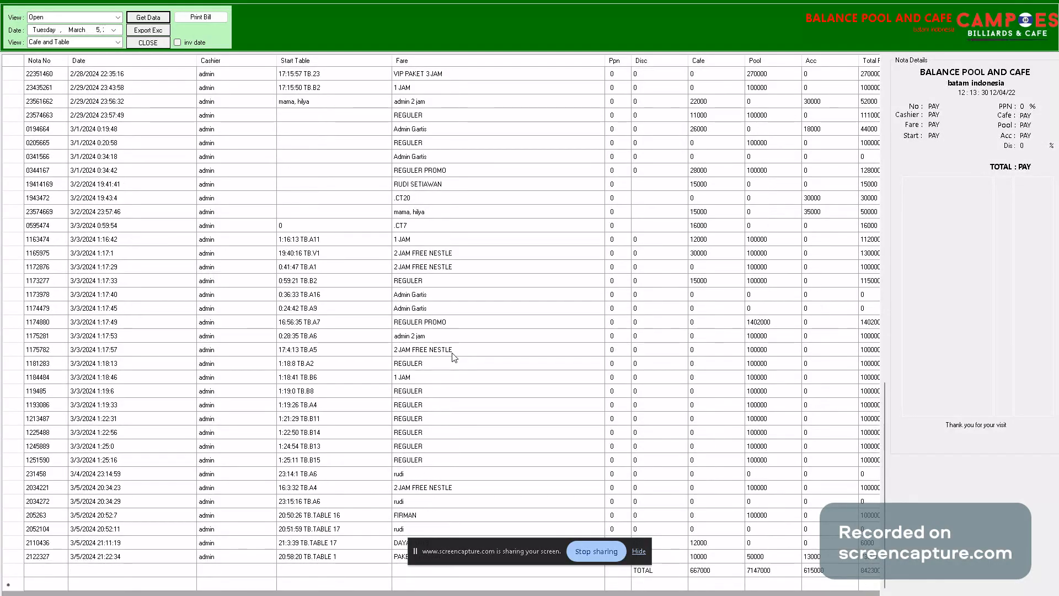
View the bill details of the last three receipts, ending with the PAKET PELAJAR one, and open the CSV export without saving a file
left_click(43, 532)
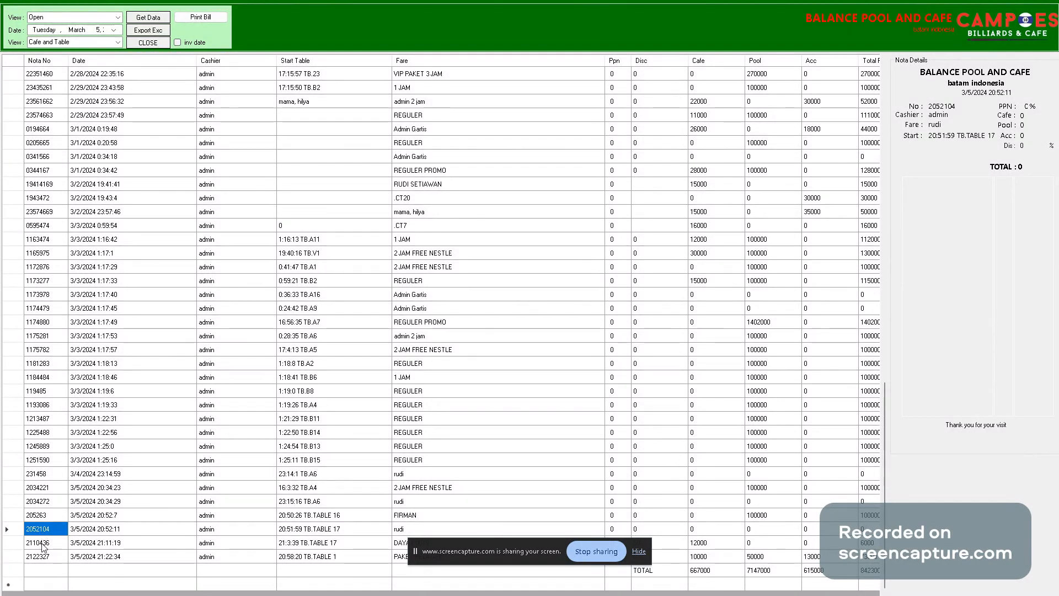
left_click(43, 545)
left_click(776, 557)
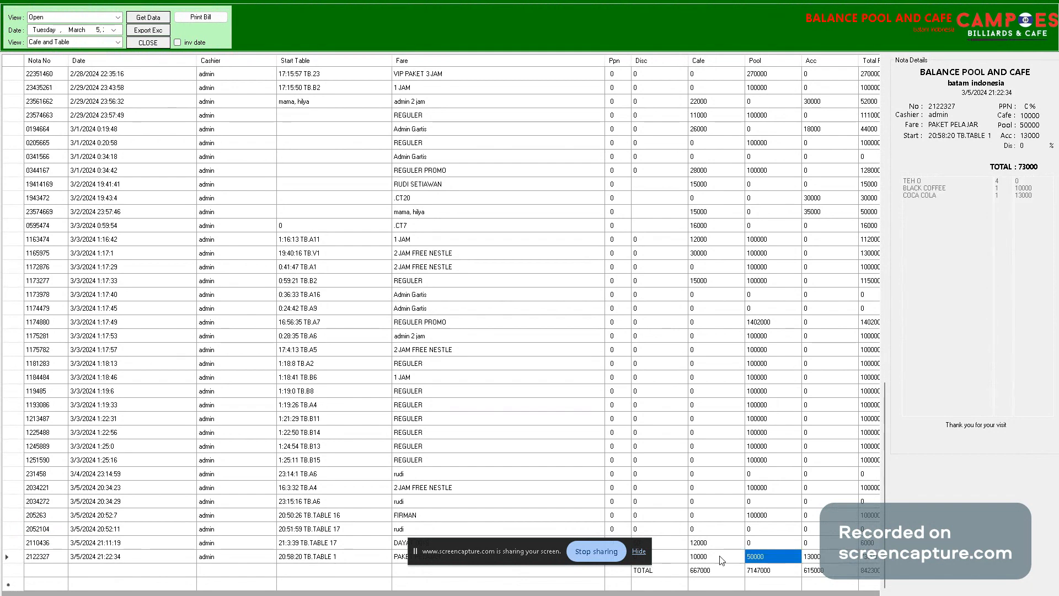
left_click(37, 561)
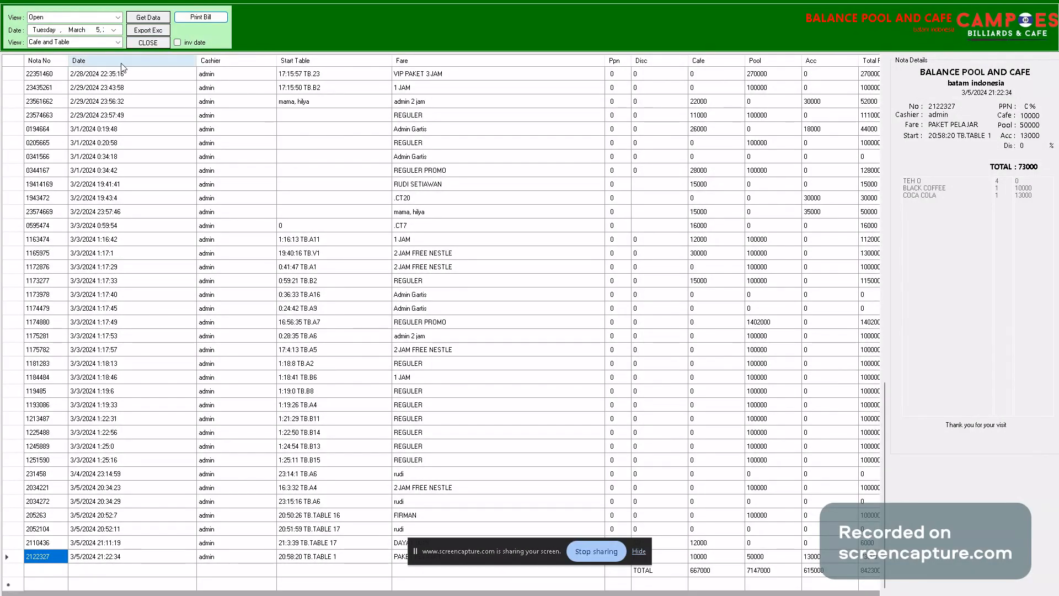
left_click(148, 30)
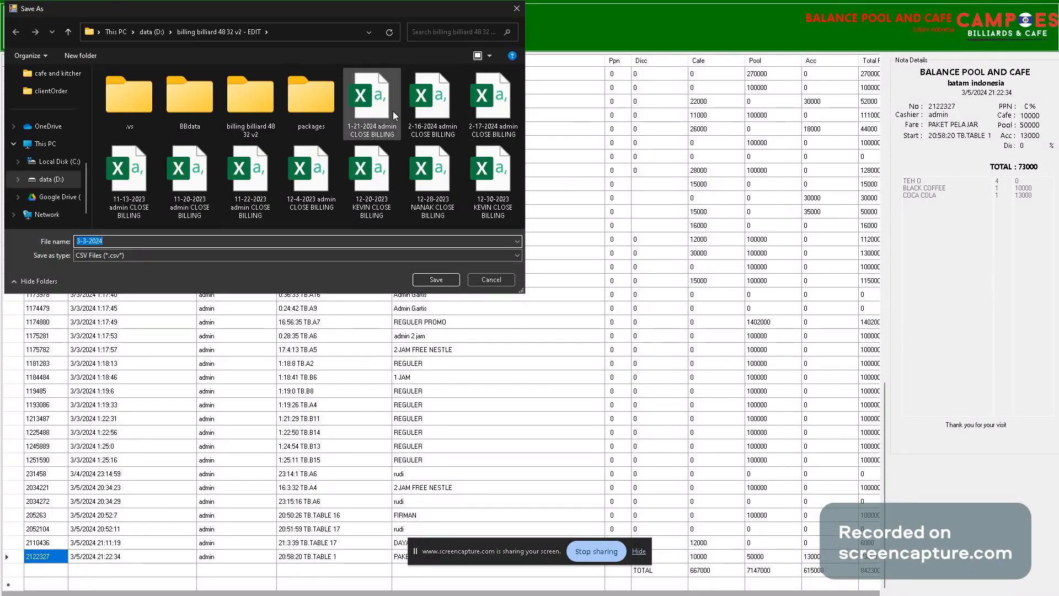
left_click(498, 282)
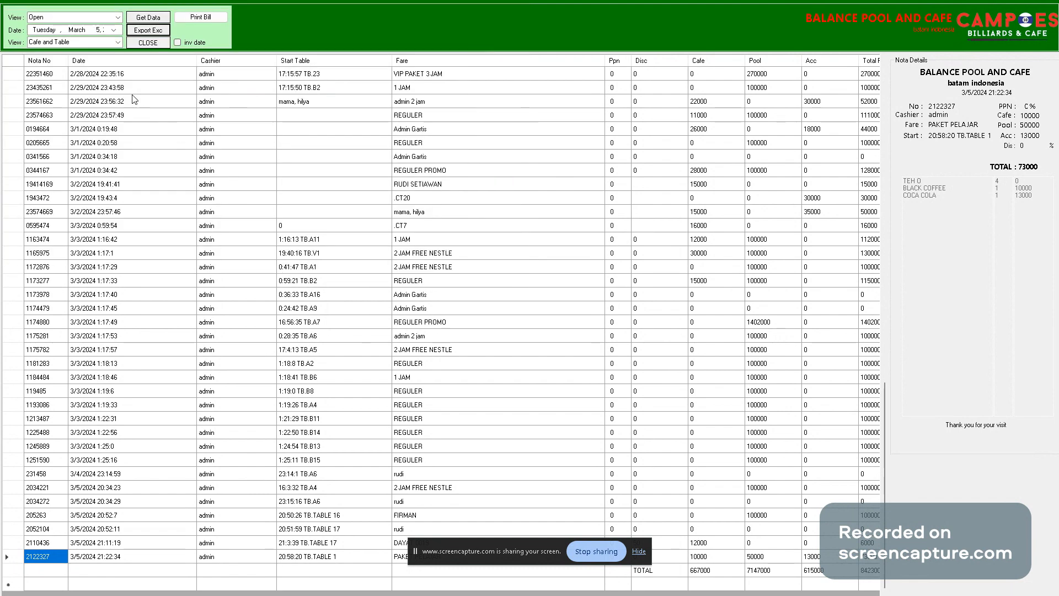
Load the Monthly Cafe and Table report for February 2024
left_click(117, 17)
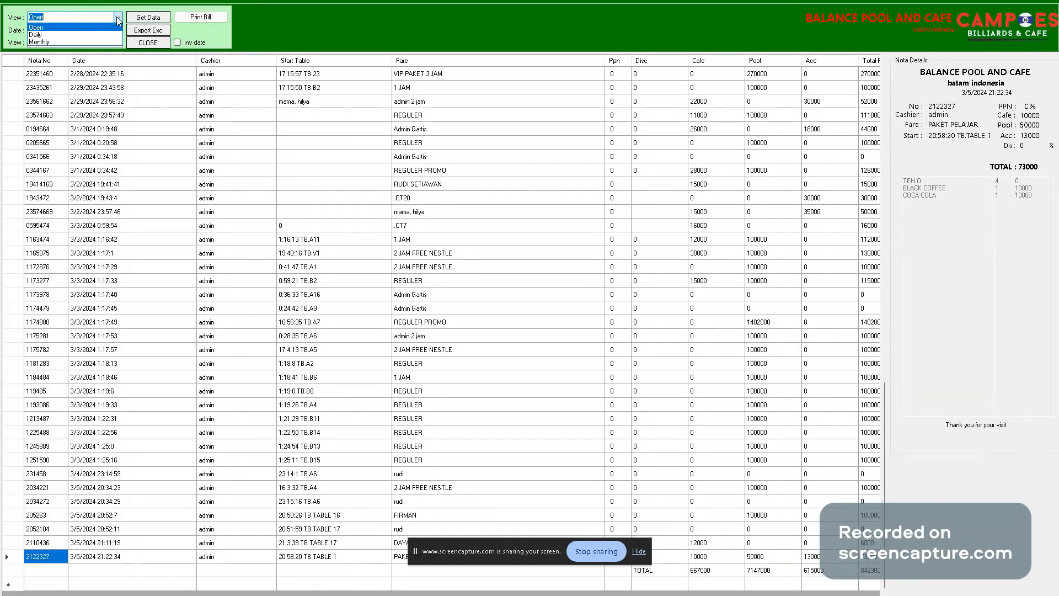
left_click(113, 41)
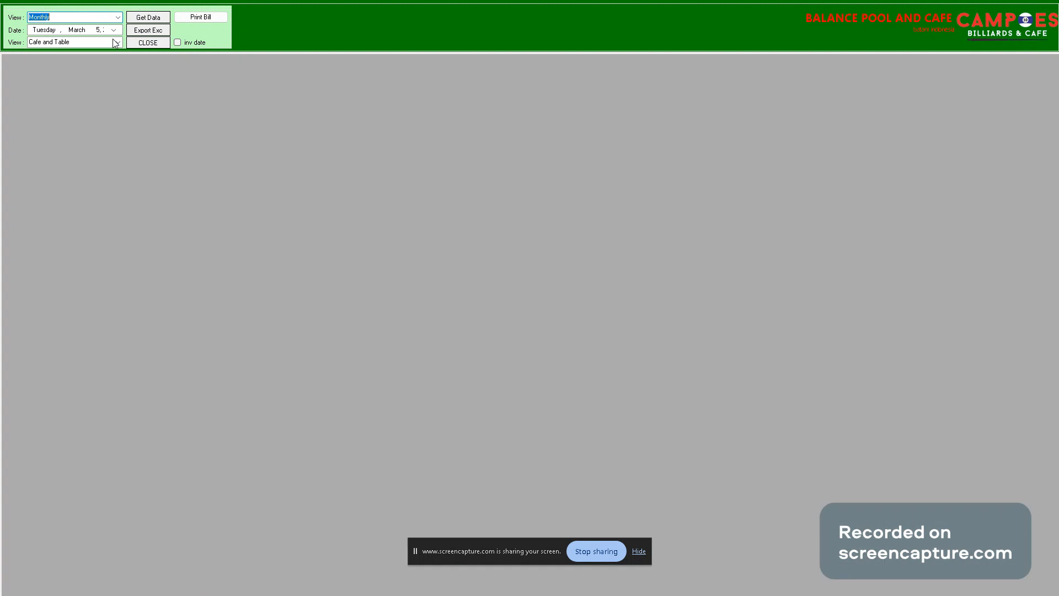
left_click(116, 42)
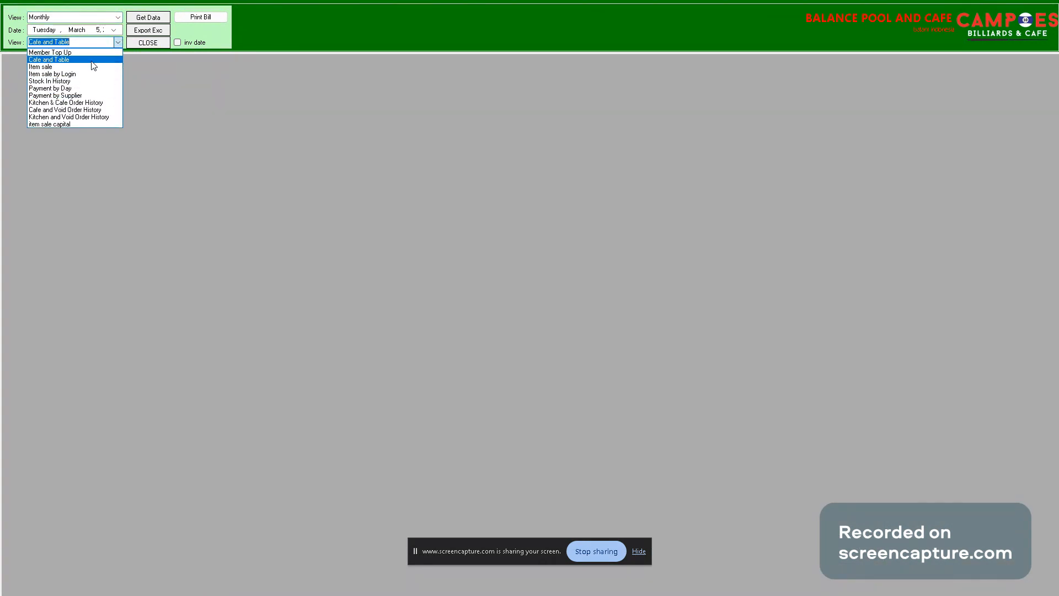
left_click(115, 30)
left_click(33, 46)
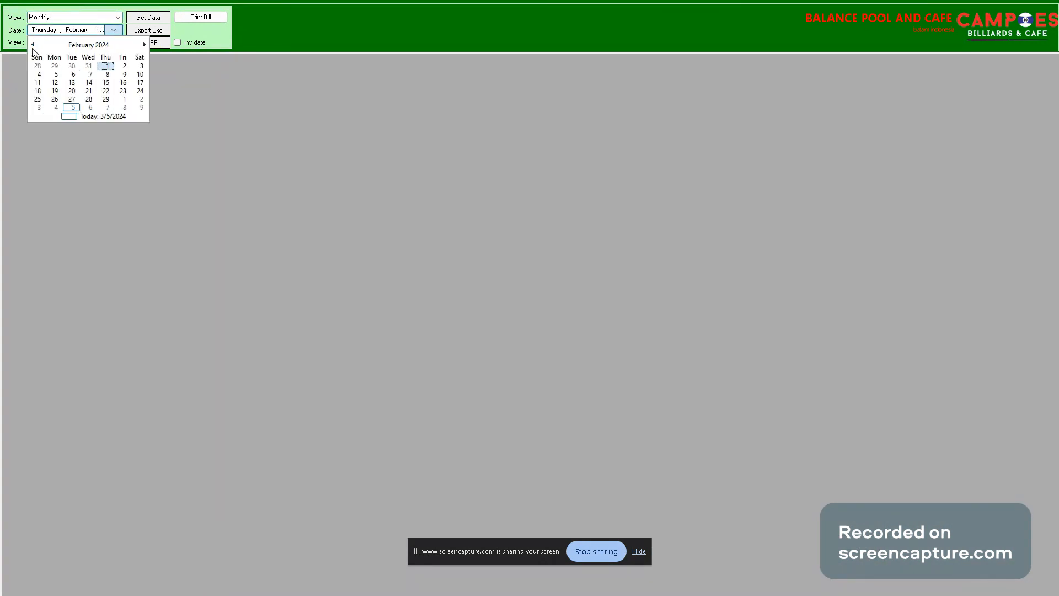
left_click(269, 40)
left_click(117, 42)
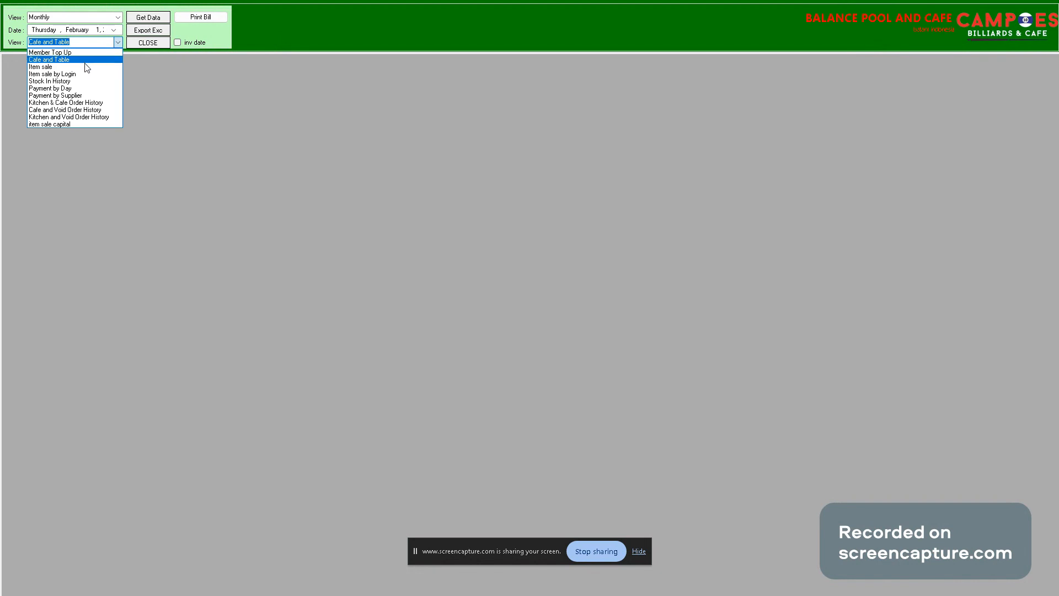
left_click(49, 60)
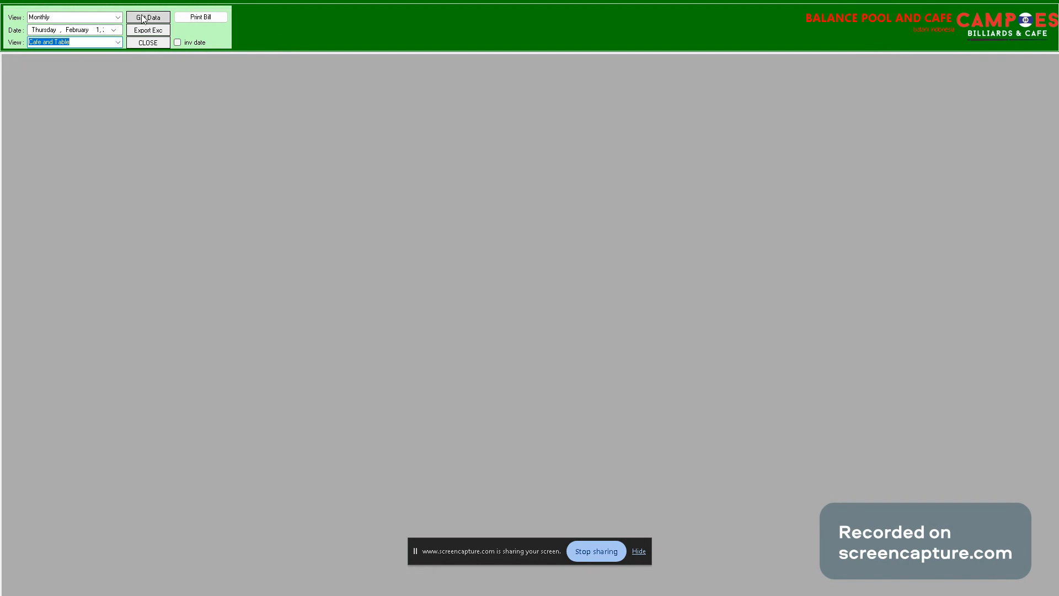
left_click(147, 17)
Examine the daily cafe, pool, accessory, void and total columns of the February report
left_click_drag(138, 76, 1016, 457)
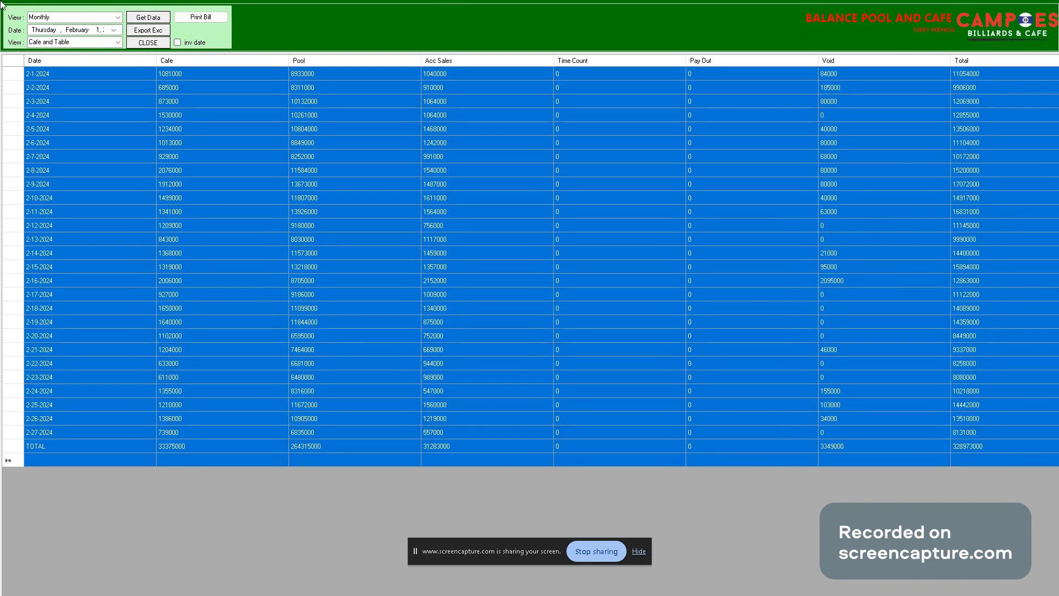
left_click(138, 154)
left_click(113, 30)
left_click(113, 30)
Load the Monthly Item sale report for February 2024
left_click(118, 42)
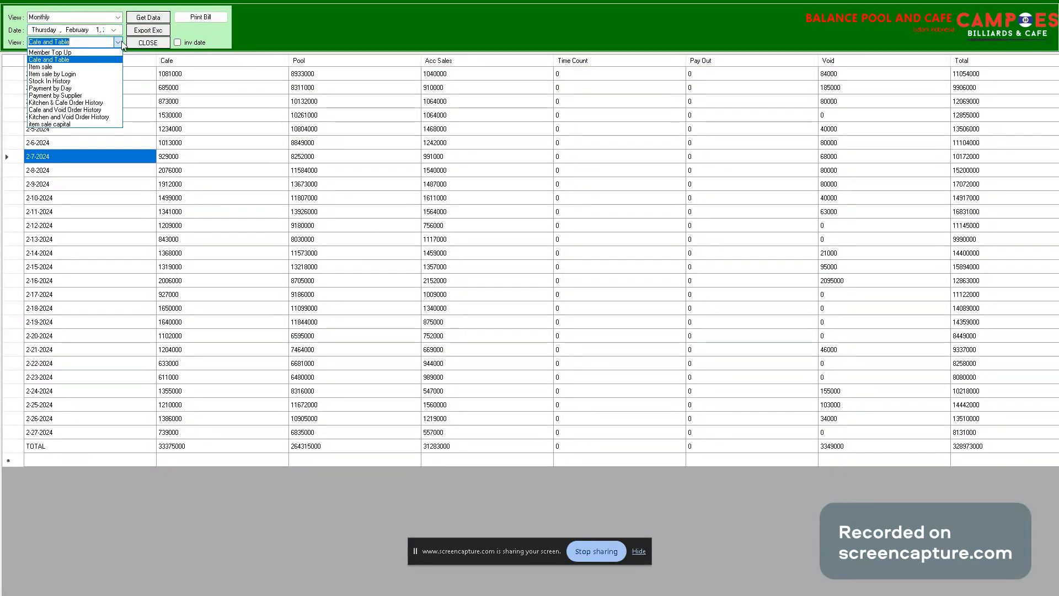
left_click(95, 67)
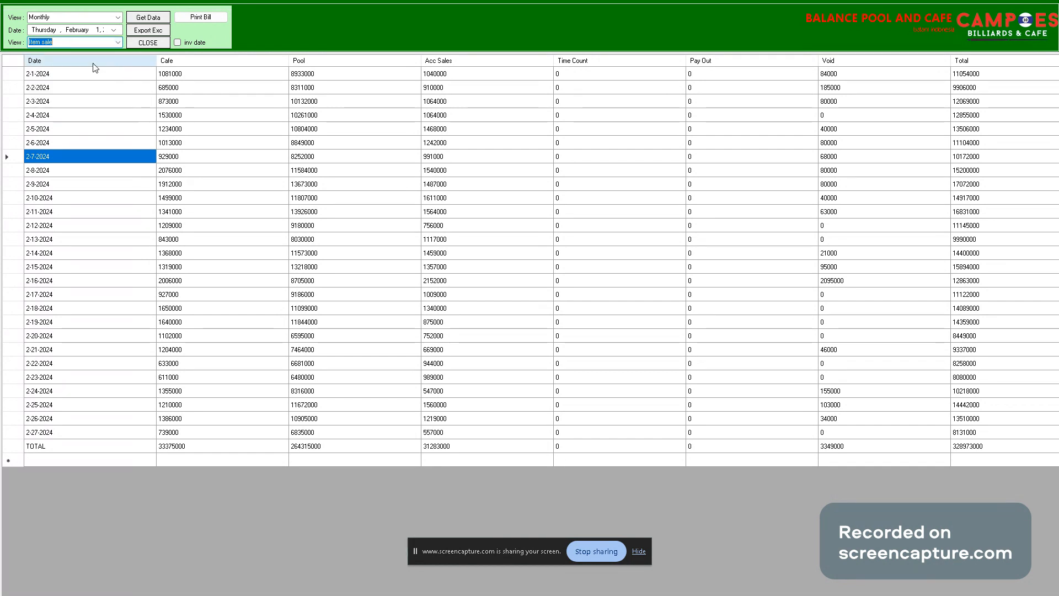
left_click(149, 22)
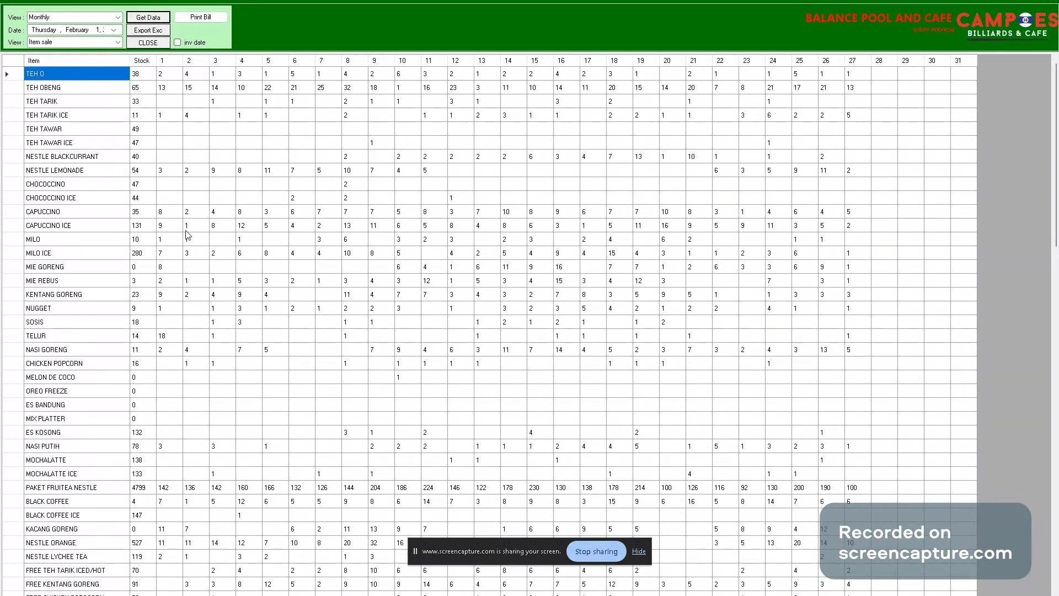
Review the daily quantities sold per item, from TEH O down to the table fares REGULER through VIP 1 JAM
left_click_drag(165, 74, 845, 83)
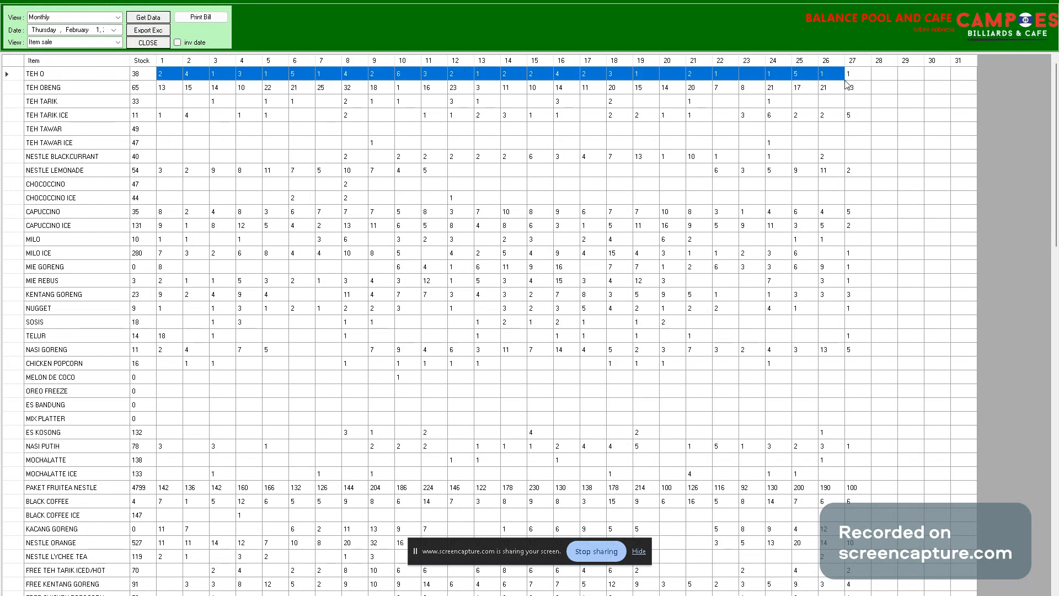
scroll(580, 336, "down", 5)
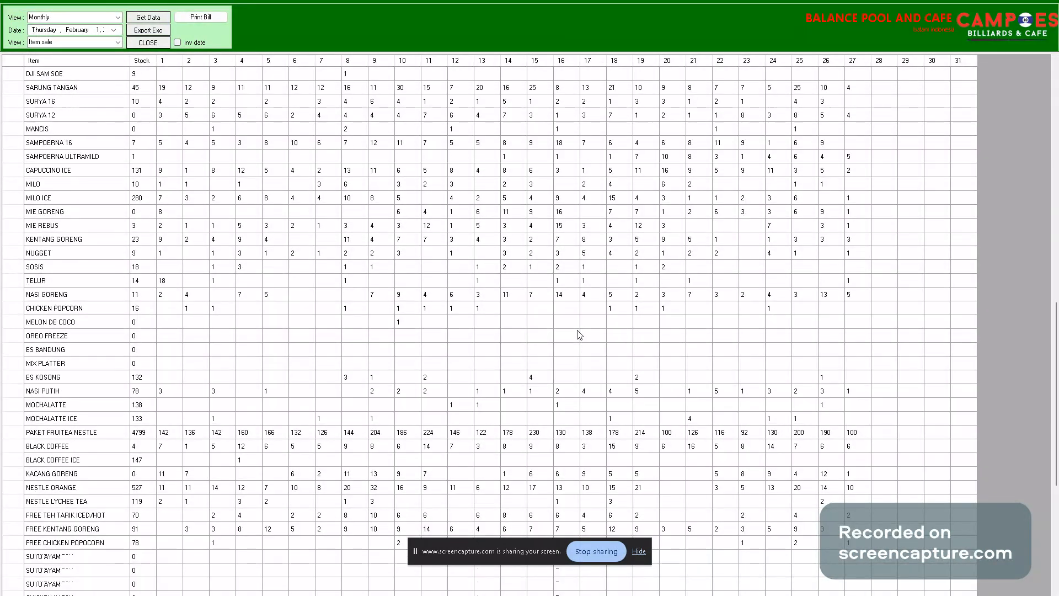
scroll(579, 335, "down", 5)
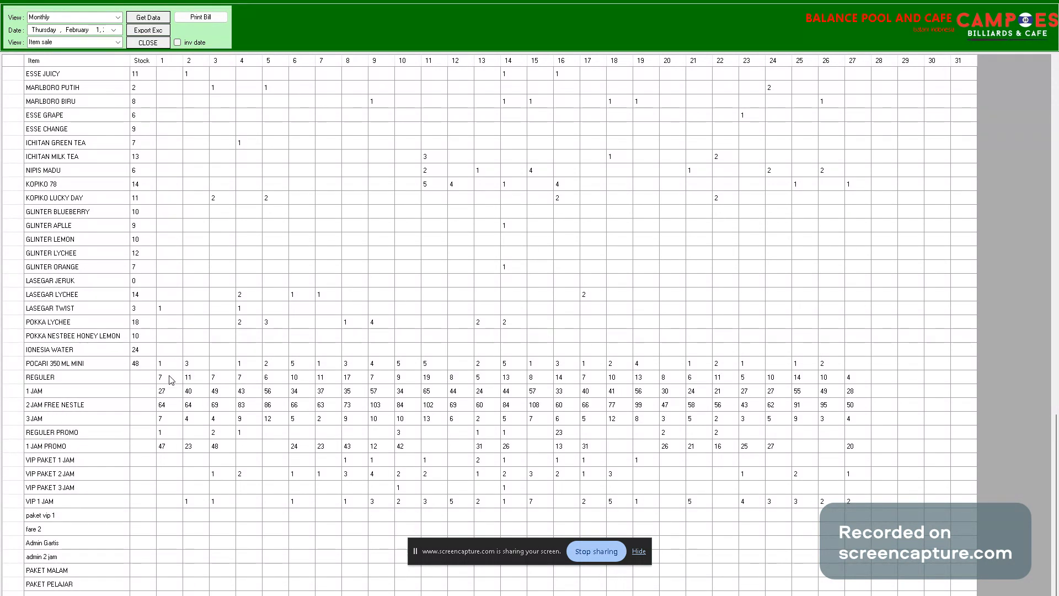
left_click_drag(171, 380, 847, 389)
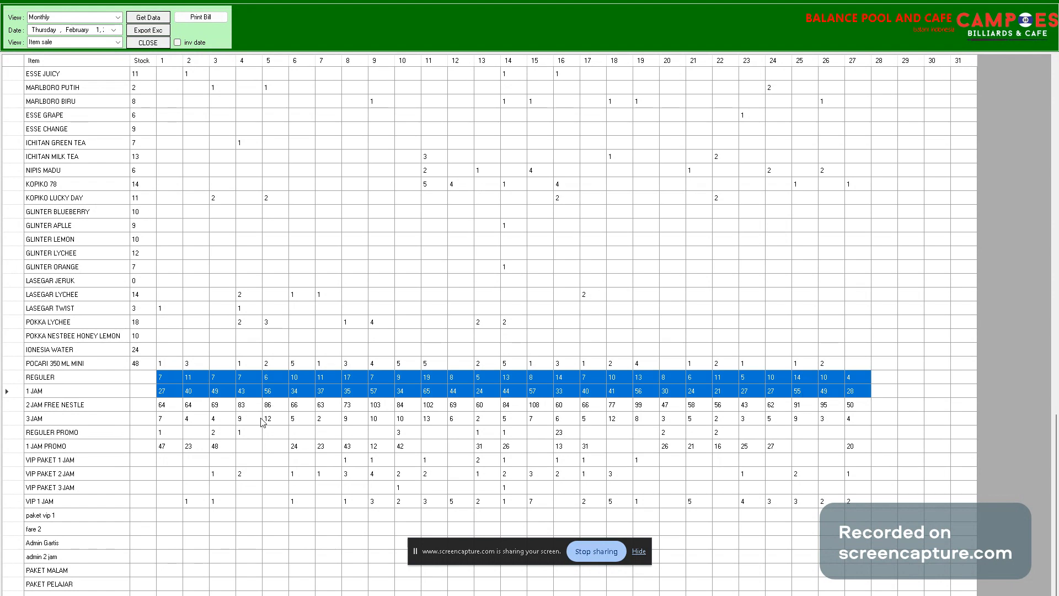
left_click(279, 419)
left_click_drag(161, 377, 890, 503)
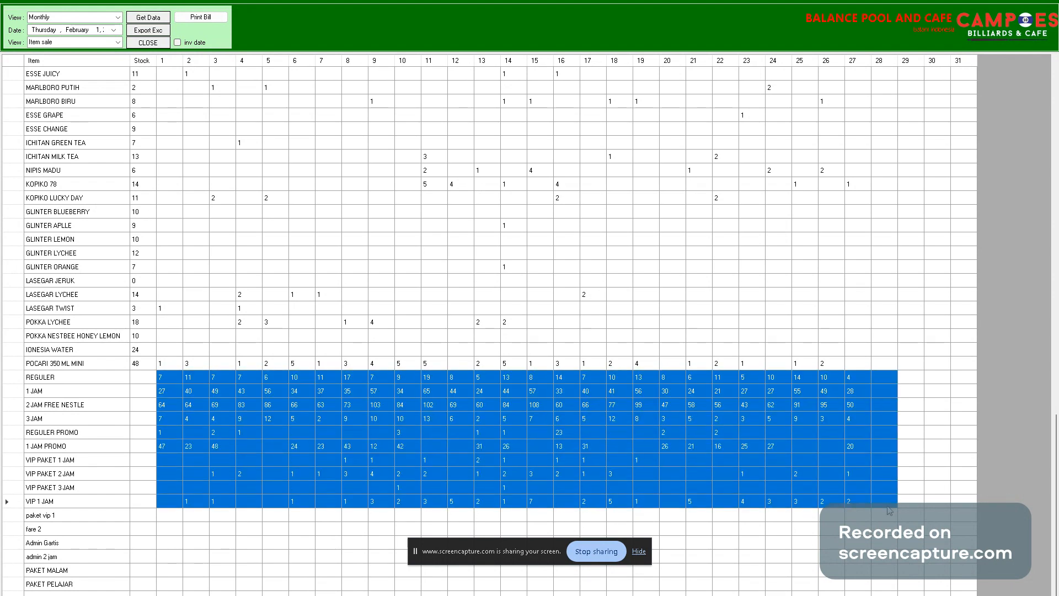
left_click(493, 415)
scroll(492, 310, "up", 20)
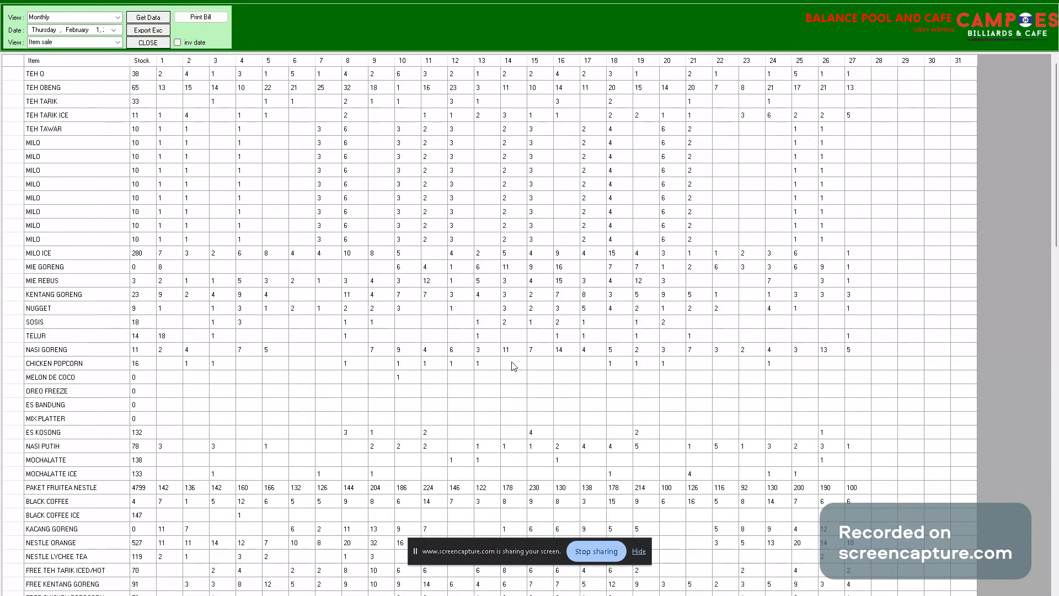
Check the other available report types and close the reports to return to the table overview
left_click(117, 42)
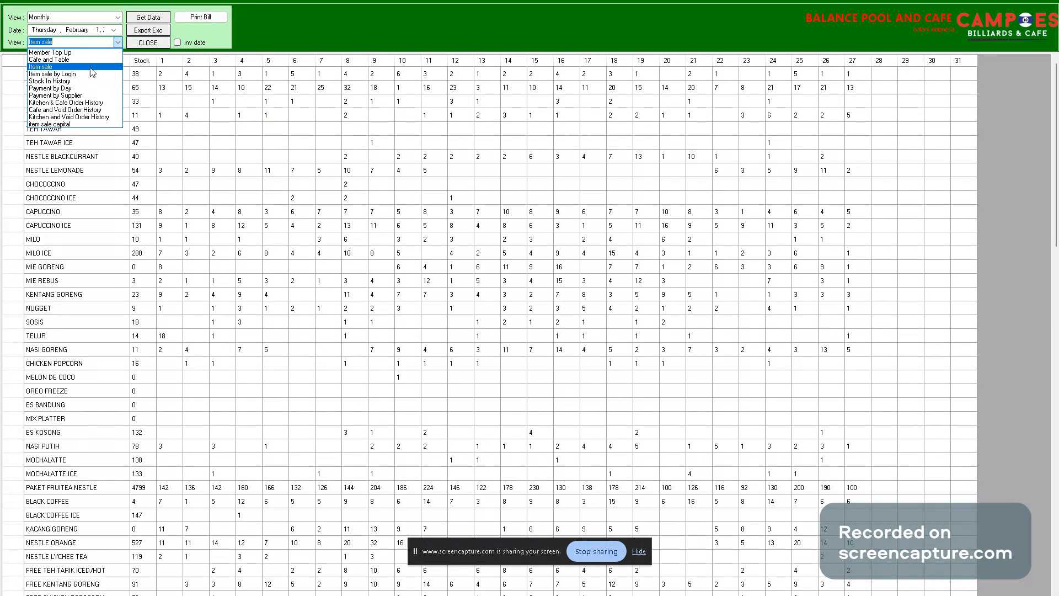
left_click(199, 44)
left_click(148, 42)
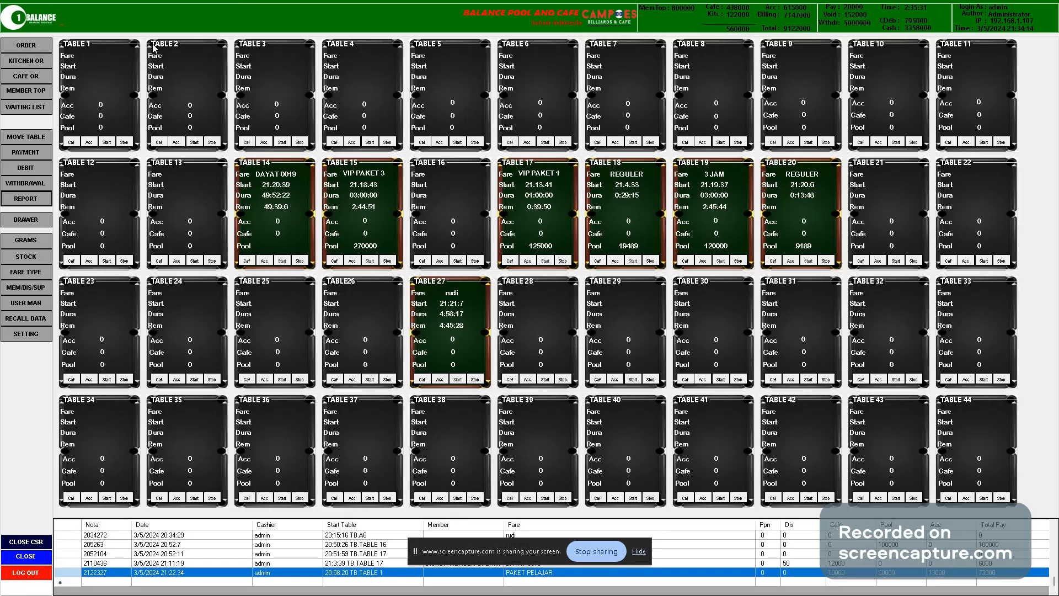